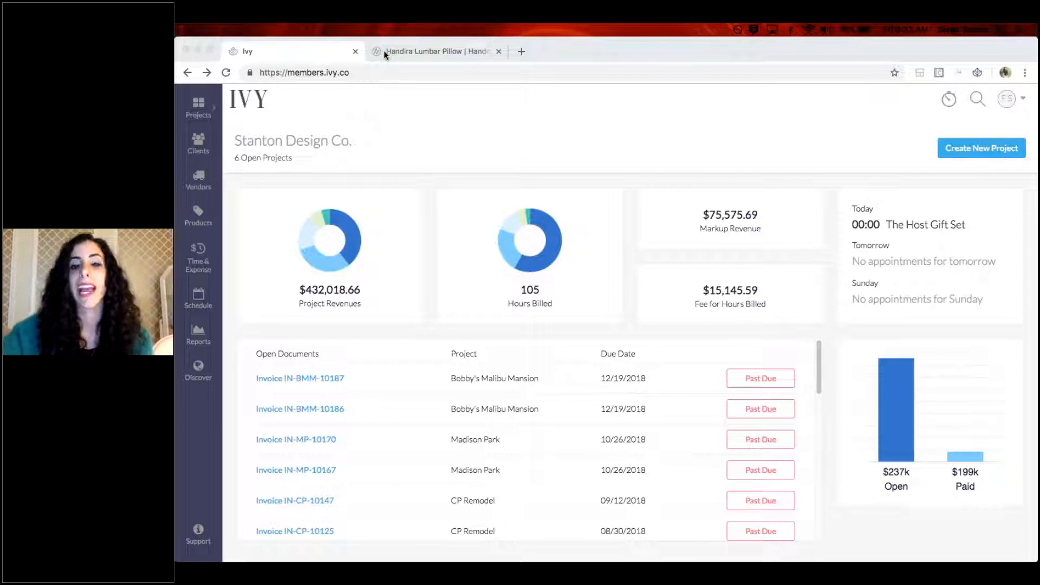
Open the Ivy add-product form on the Adara Lumbar Pillow page and capture the main pillow photo as the first image
click(409, 53)
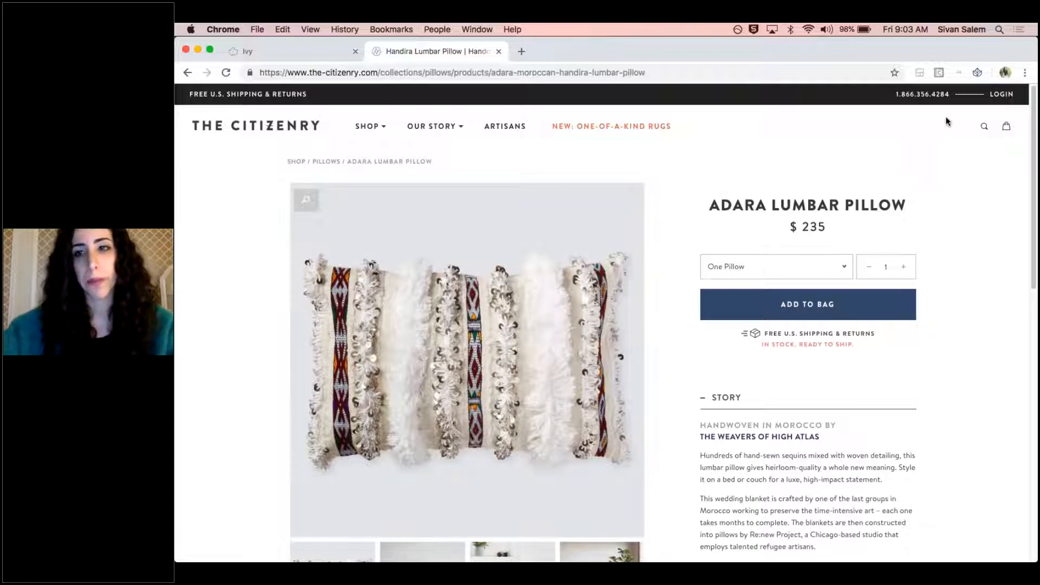
click(977, 73)
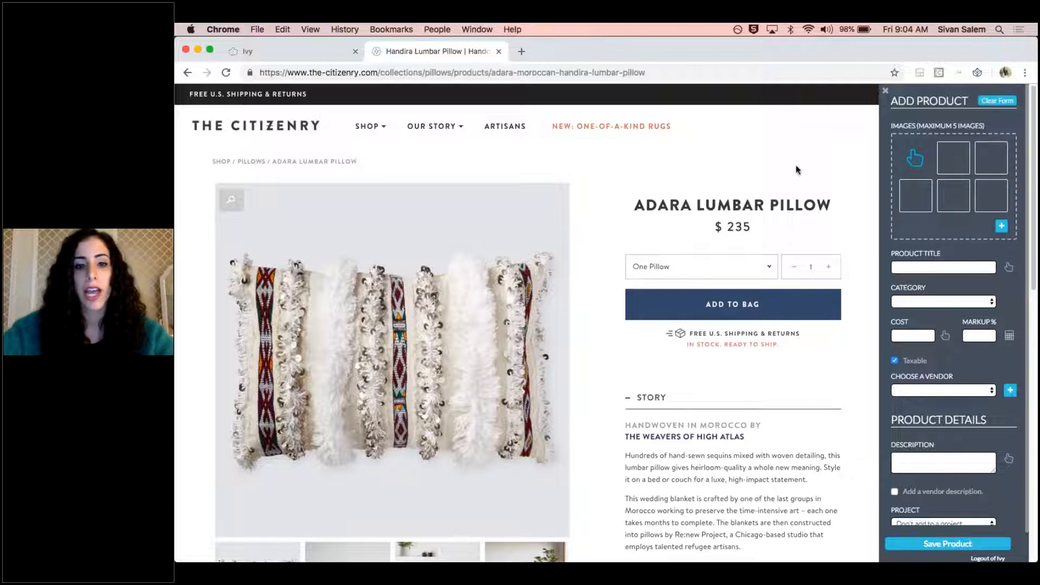
click(404, 273)
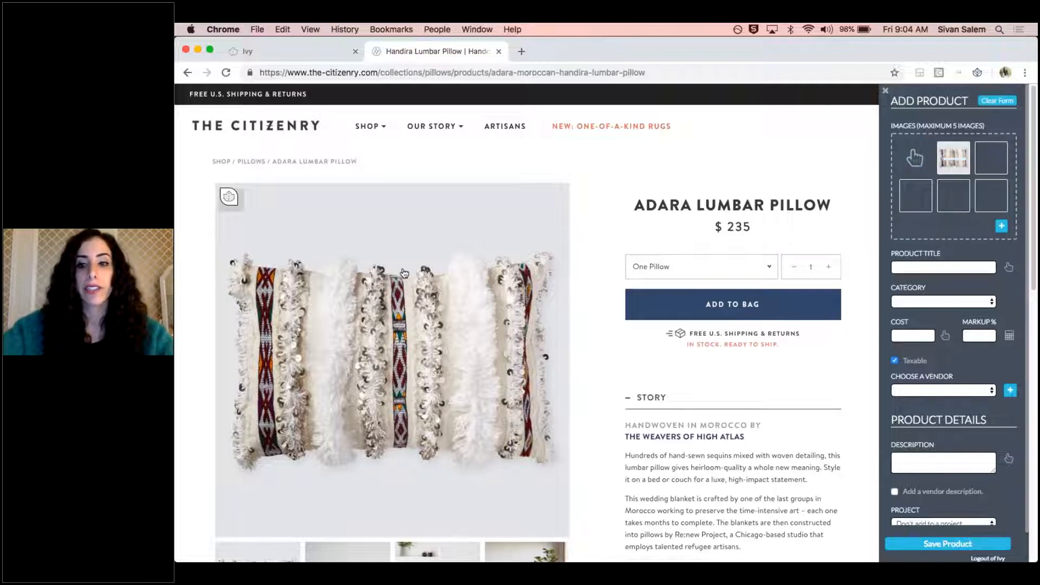
mouse_move(946, 155)
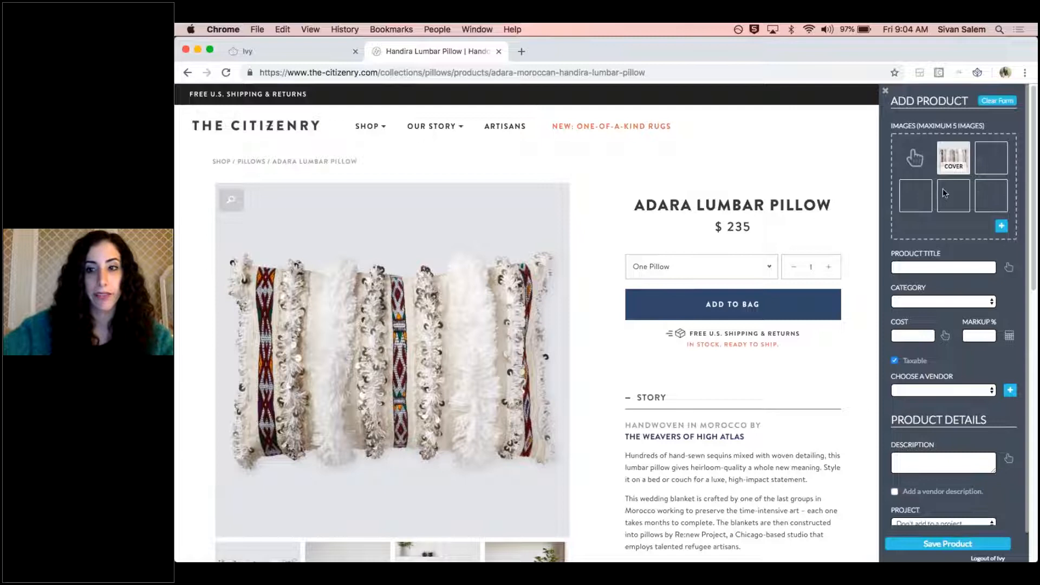
Add the pillow's second, third and fourth gallery photos to the product images
scroll(531, 247, down, 2)
scroll(531, 247, down, 3)
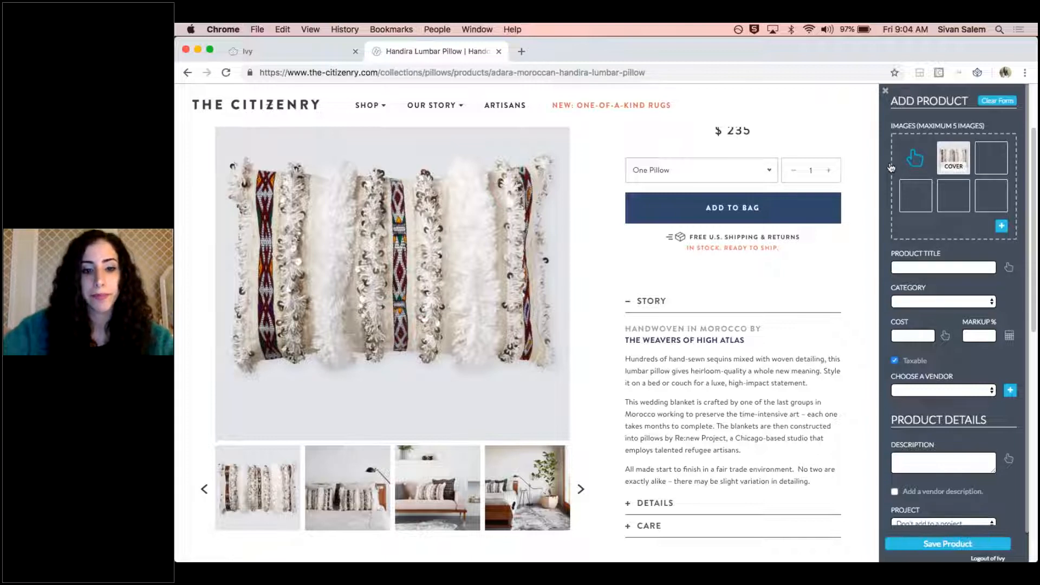
click(347, 488)
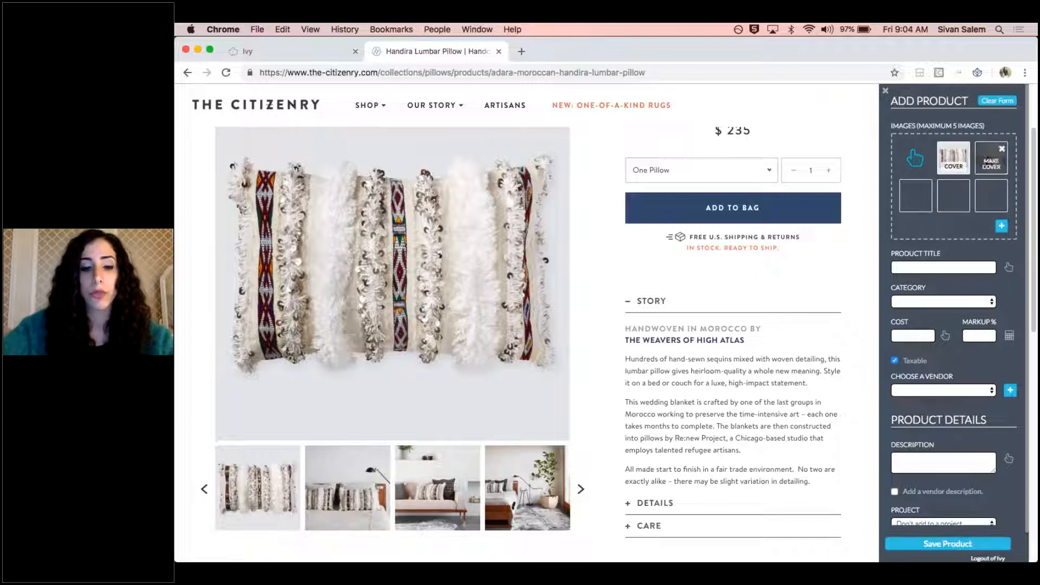
click(462, 487)
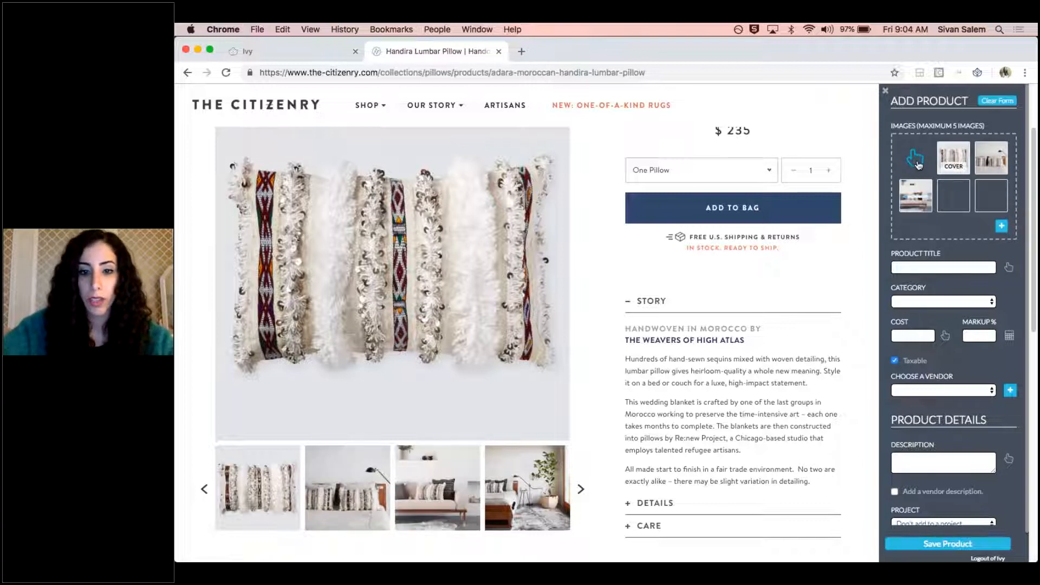
click(535, 482)
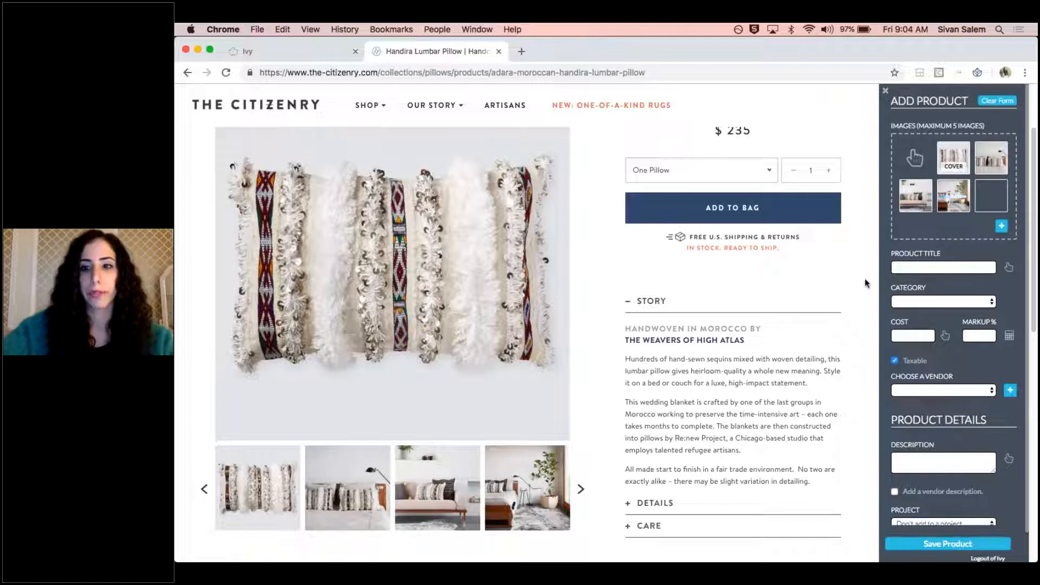
Capture the page heading "Adara Lumbar Pillow" as the product title and set the category to Accessories
scroll(645, 280, up, 3)
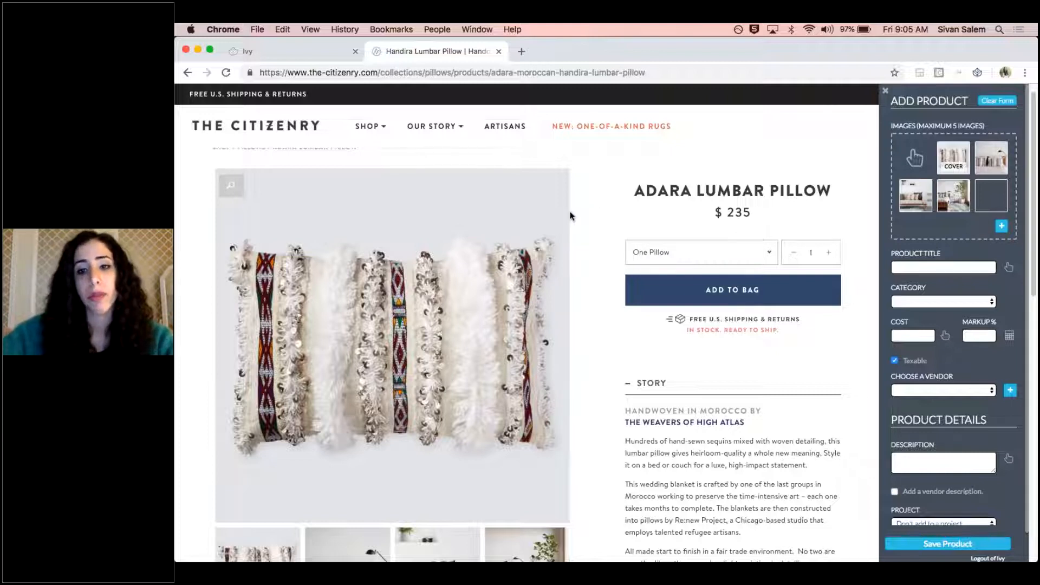
scroll(590, 389, down, 4)
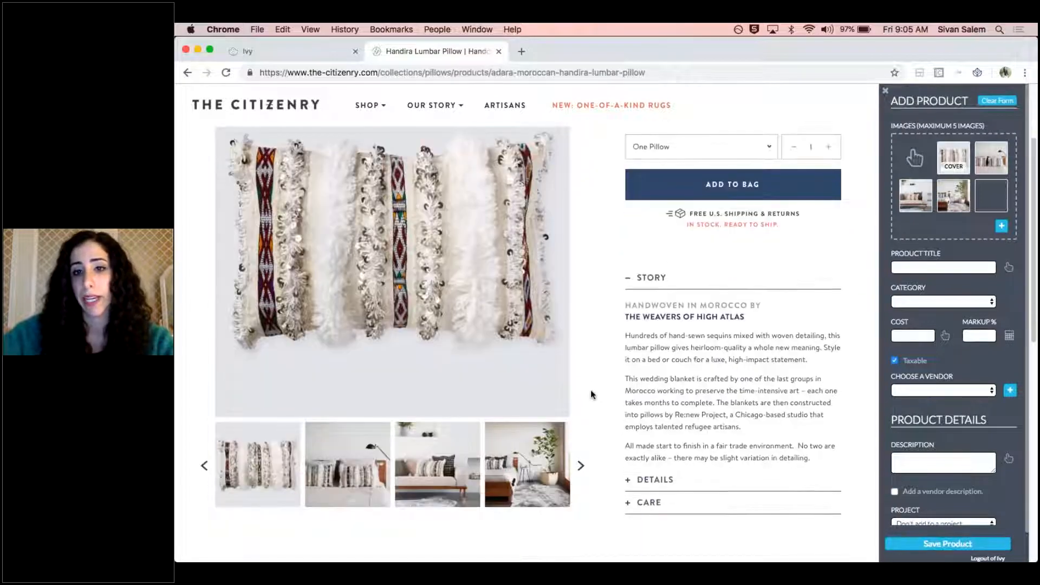
scroll(802, 307, up, 4)
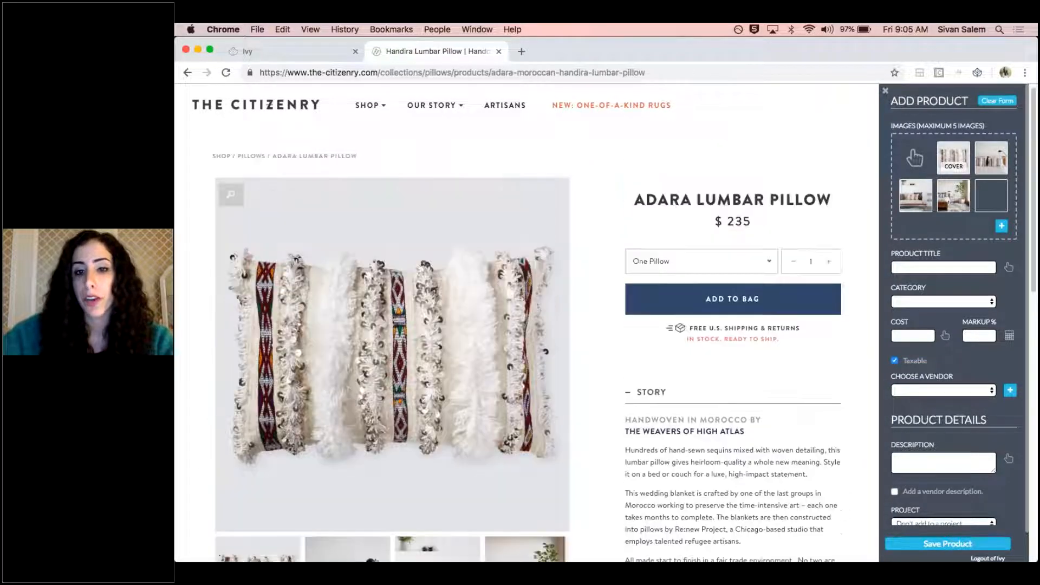
scroll(802, 308, up, 1)
click(1009, 268)
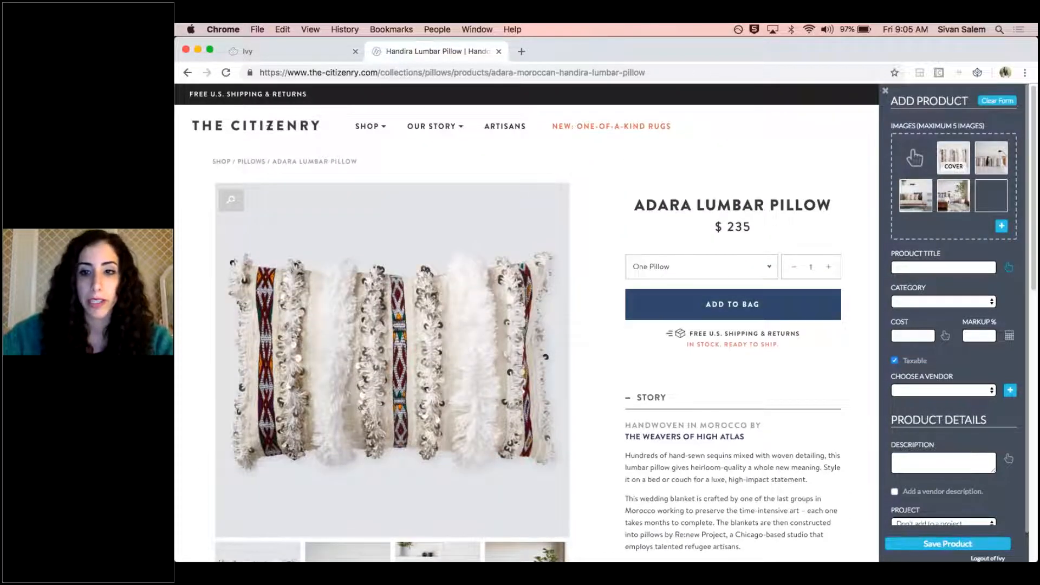
click(739, 214)
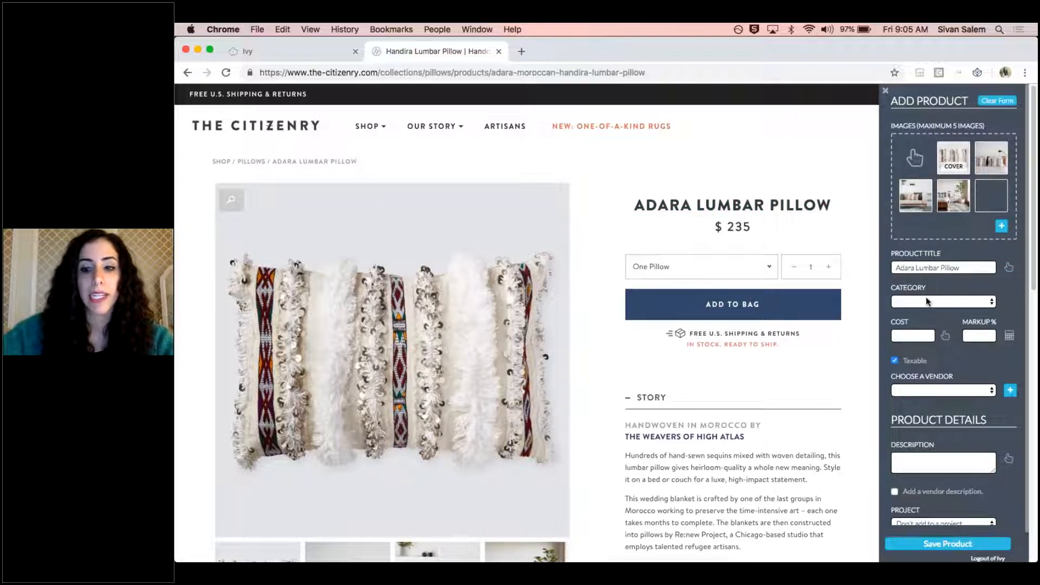
click(926, 297)
click(931, 308)
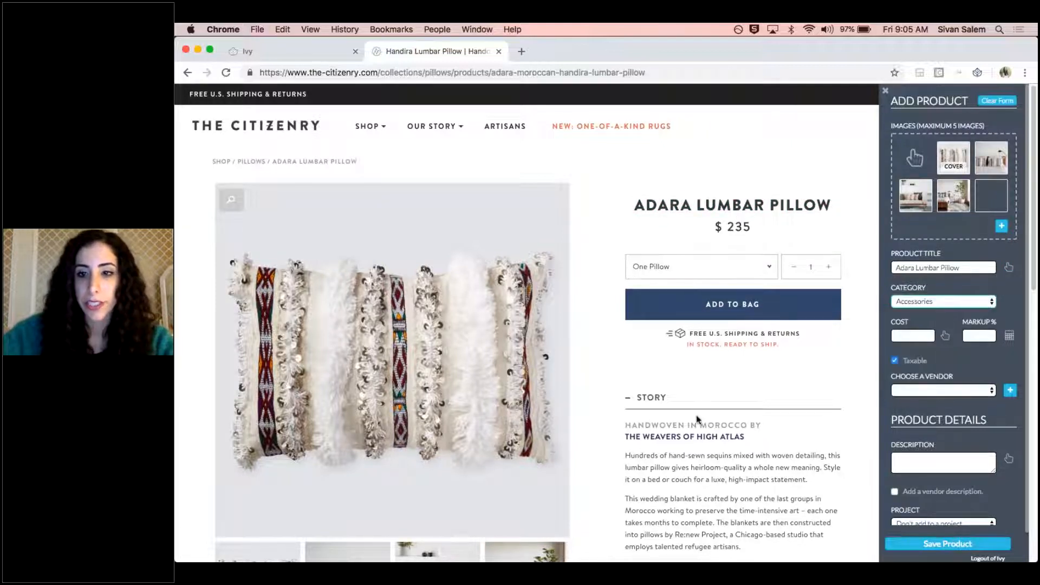
Capture the page price of 235 as the product cost and set the markup to 30%
click(945, 336)
click(732, 226)
click(981, 336)
text(30)
Choose The Citizenry as the product's vendor
scroll(955, 314, down, 2)
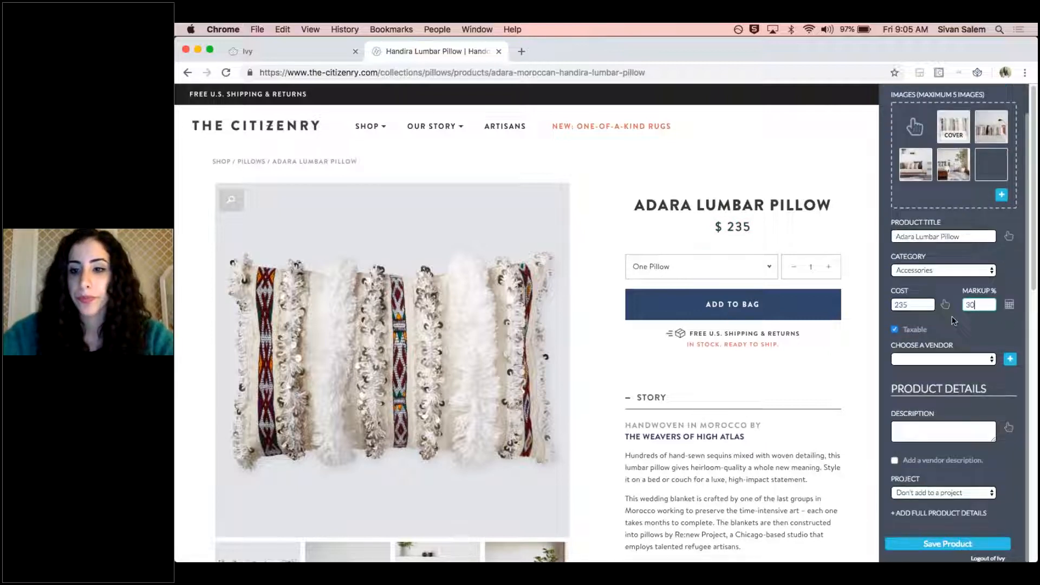
click(964, 360)
scroll(961, 376, down, 15)
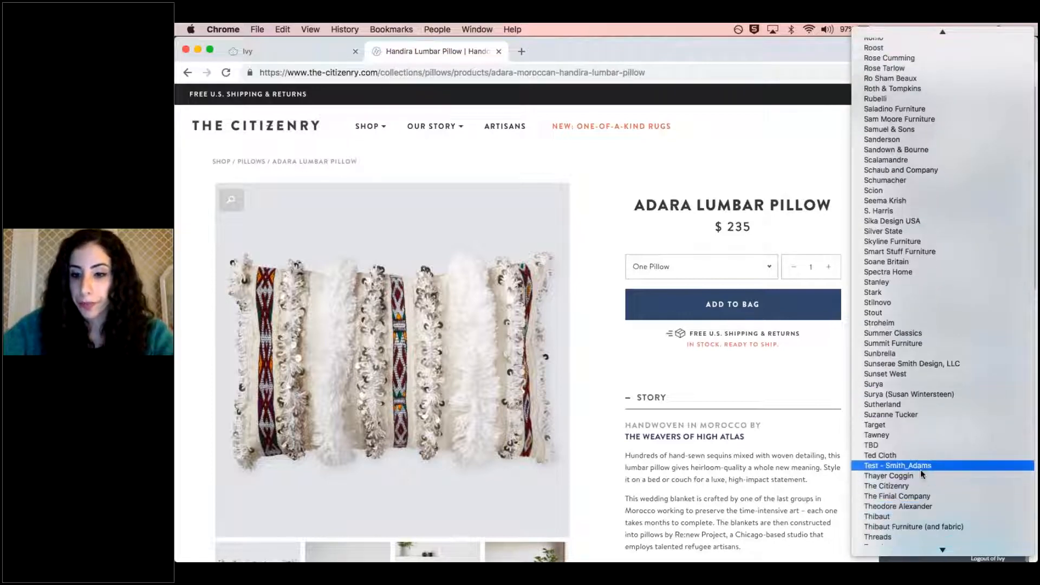
click(915, 483)
Capture the pillow's story paragraph beginning "Hundreds of hand-sewn sequins" as the product description
scroll(1015, 376, down, 5)
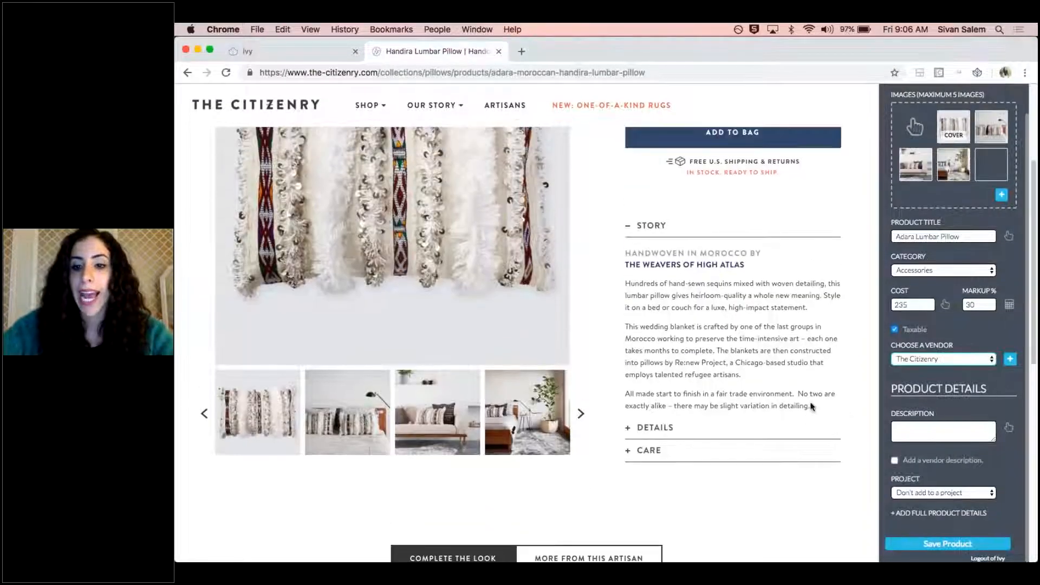
click(1011, 431)
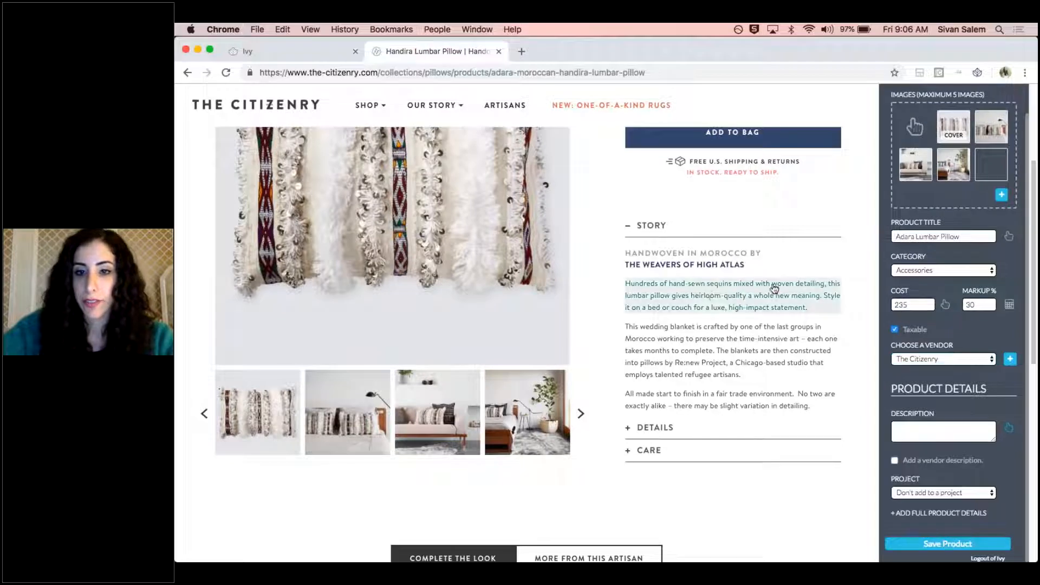
click(713, 298)
Enable a separate vendor description and fill it with text captured from the pillow's Story section
scroll(920, 451, down, 2)
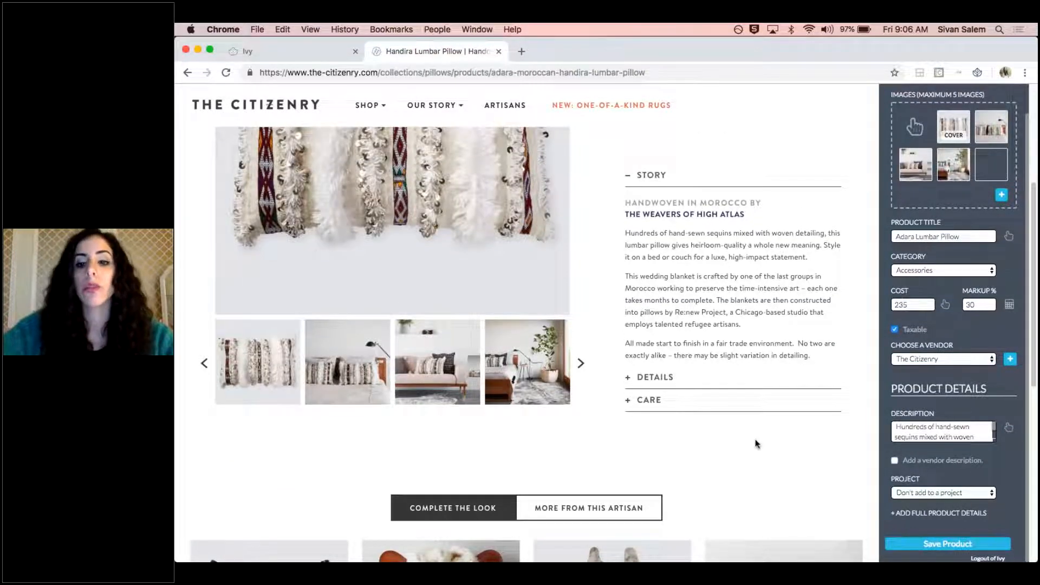
click(671, 388)
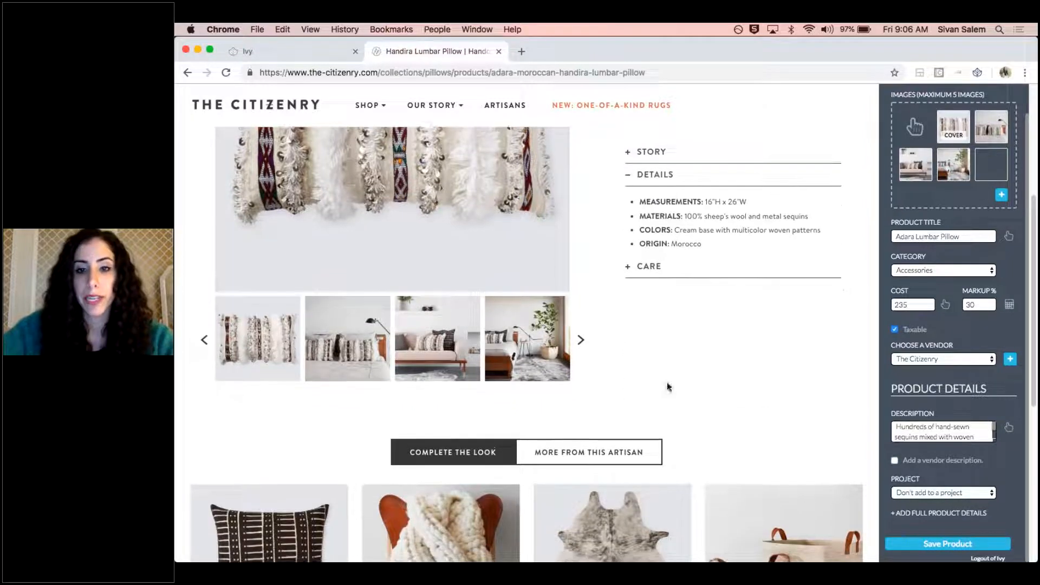
scroll(658, 310, up, 3)
scroll(658, 310, up, 2)
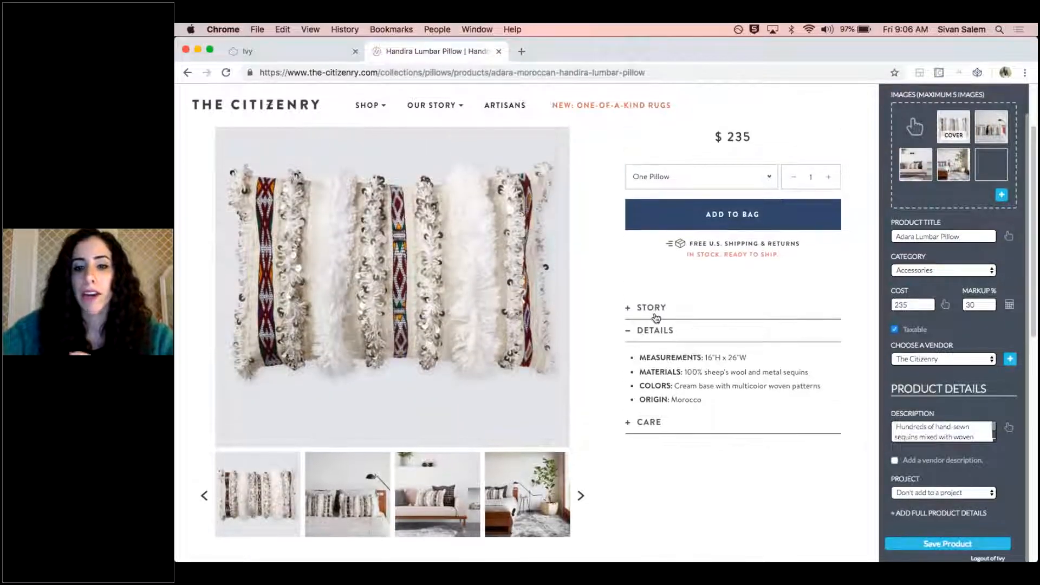
click(894, 461)
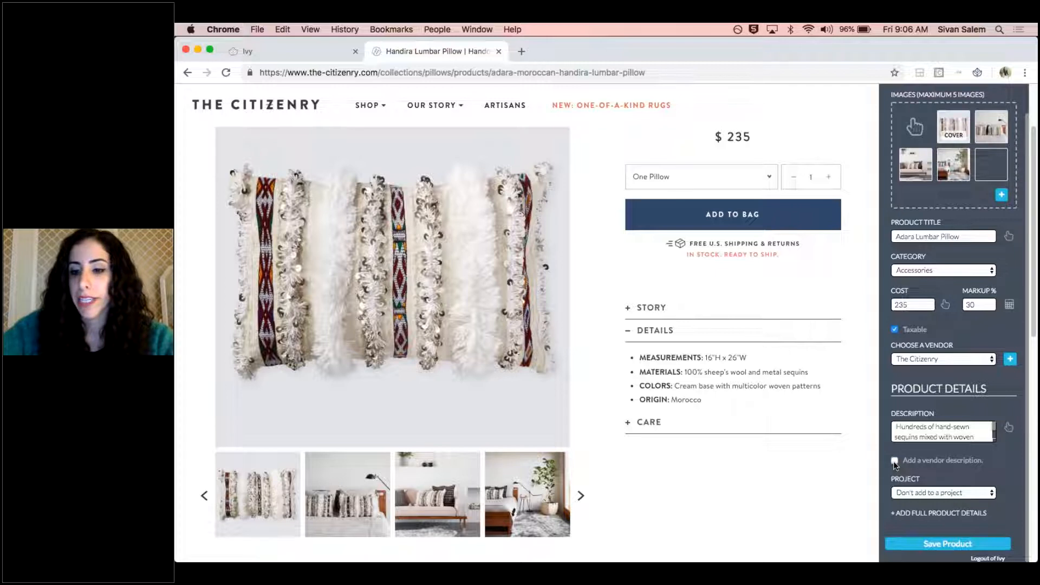
scroll(661, 337, up, 1)
click(654, 319)
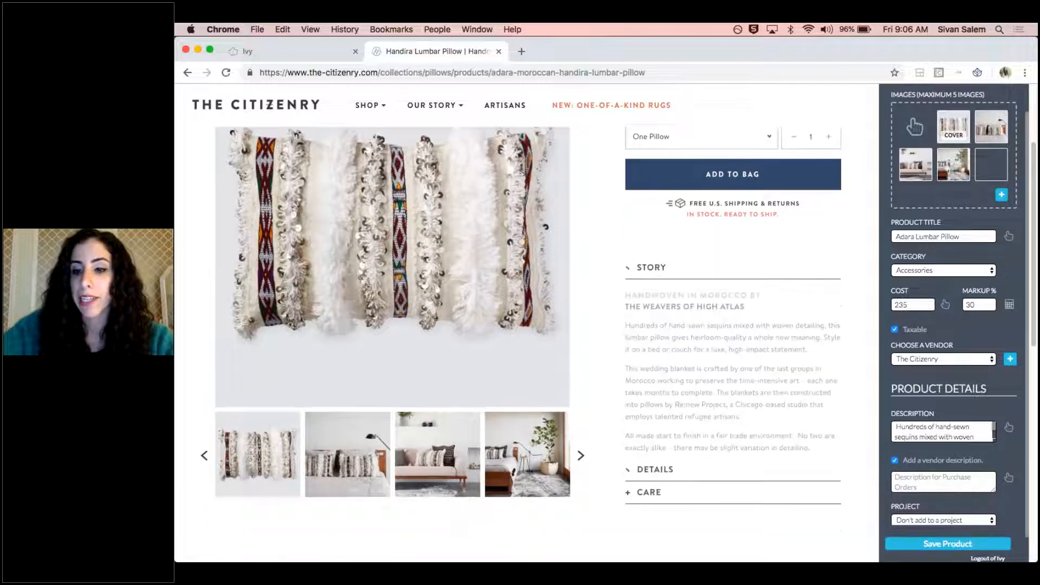
click(1009, 483)
click(720, 353)
Assign the product to the Bobby's Malibu Mansion project
scroll(950, 479, down, 2)
scroll(951, 479, down, 3)
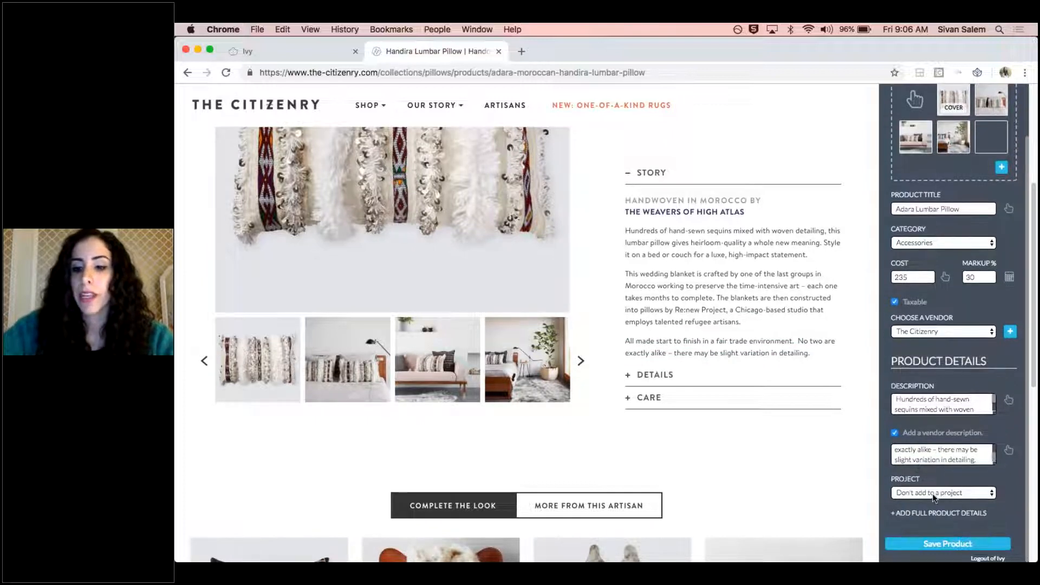
click(933, 496)
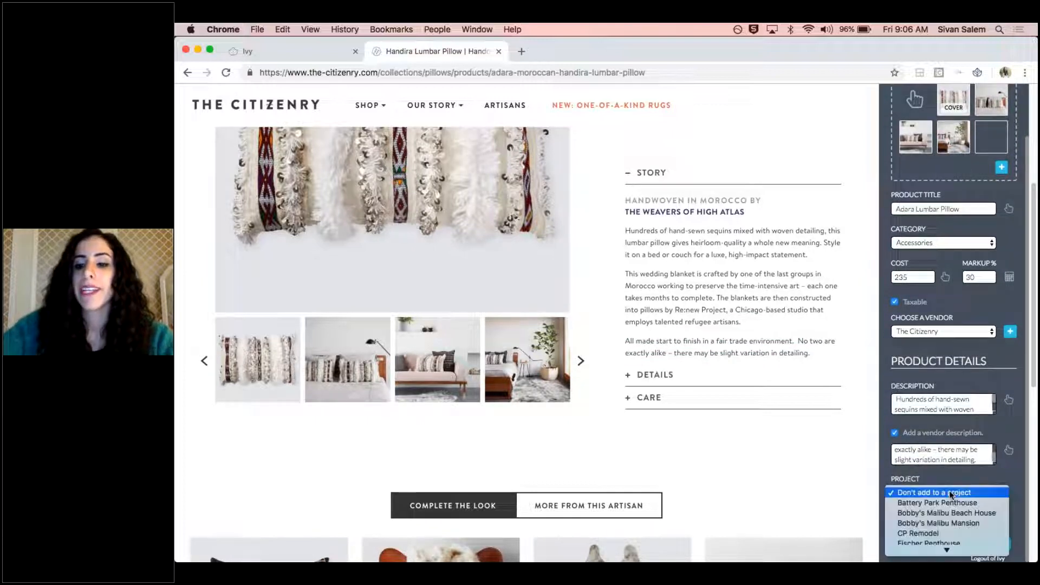
click(950, 523)
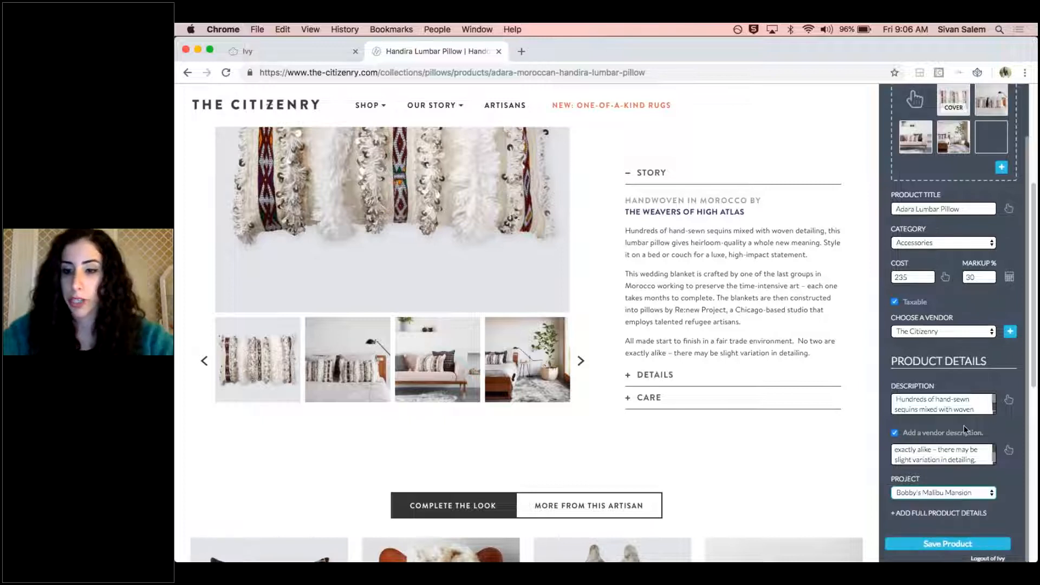
scroll(964, 425, down, 1)
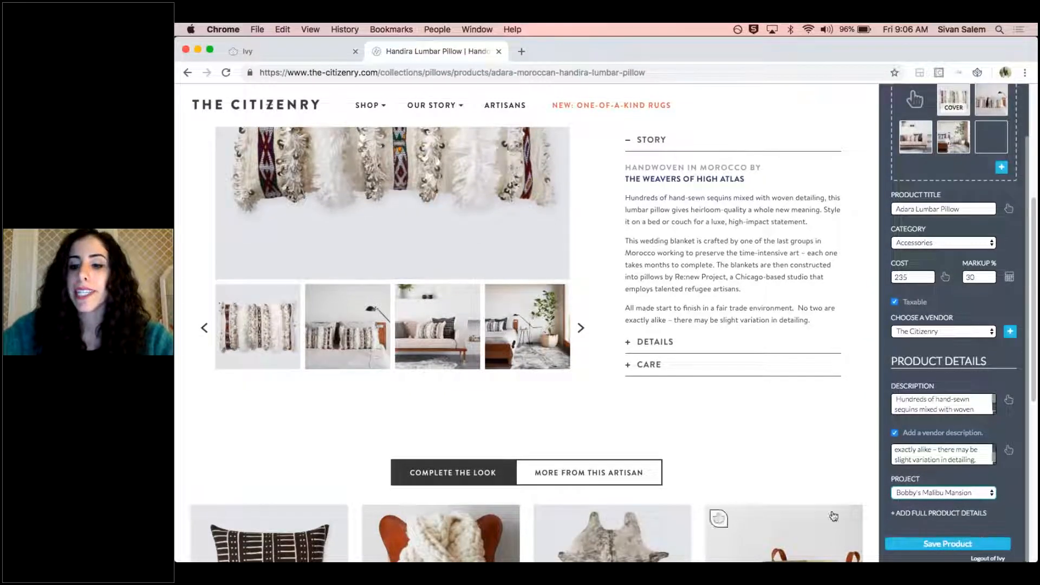
Expand the full product details and enter 776203942 as the SKU and Citizens as the manufacturer
click(965, 512)
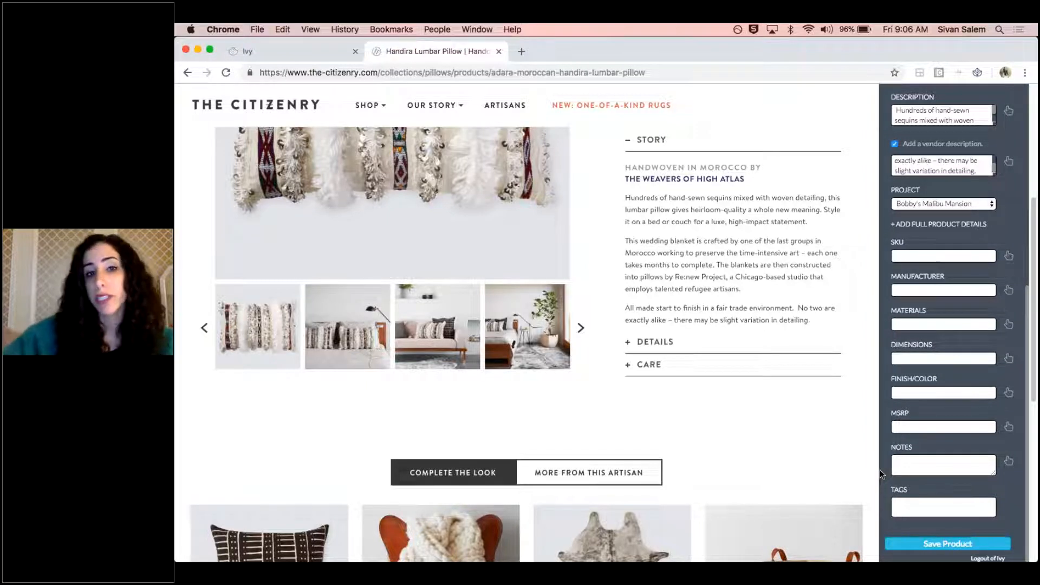
click(653, 347)
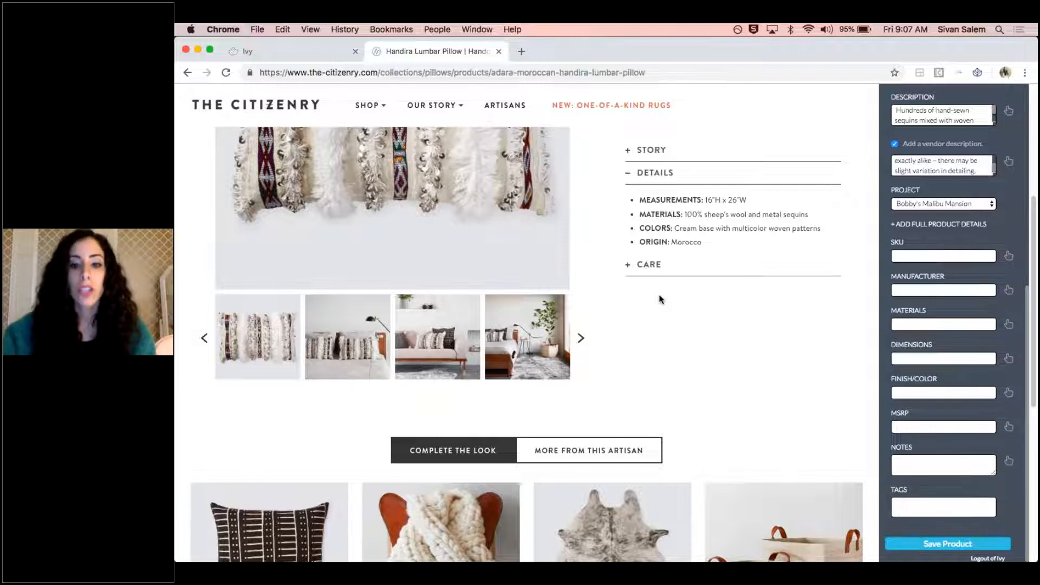
click(982, 257)
text(7762039)
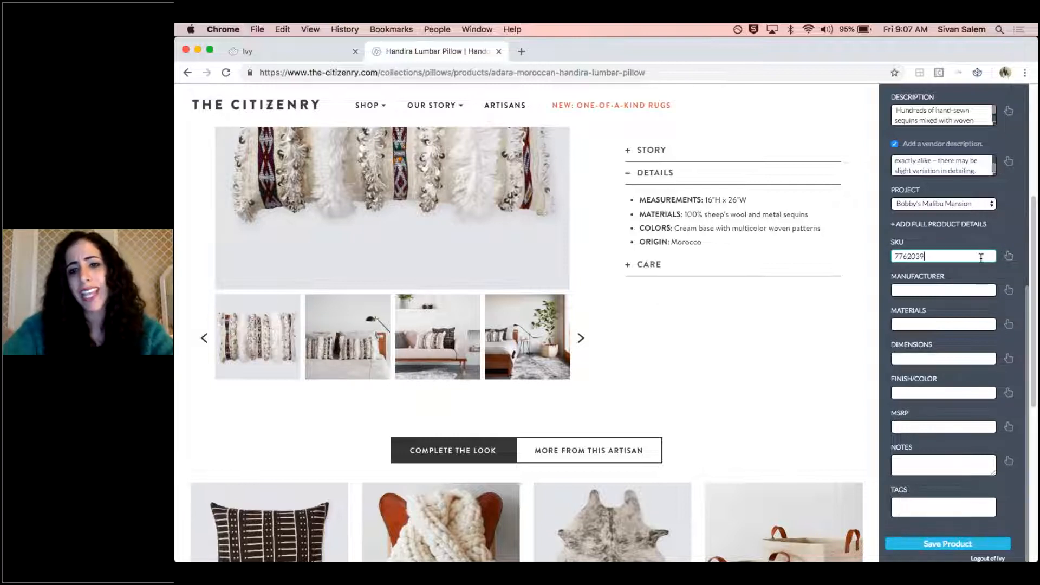
text(42)
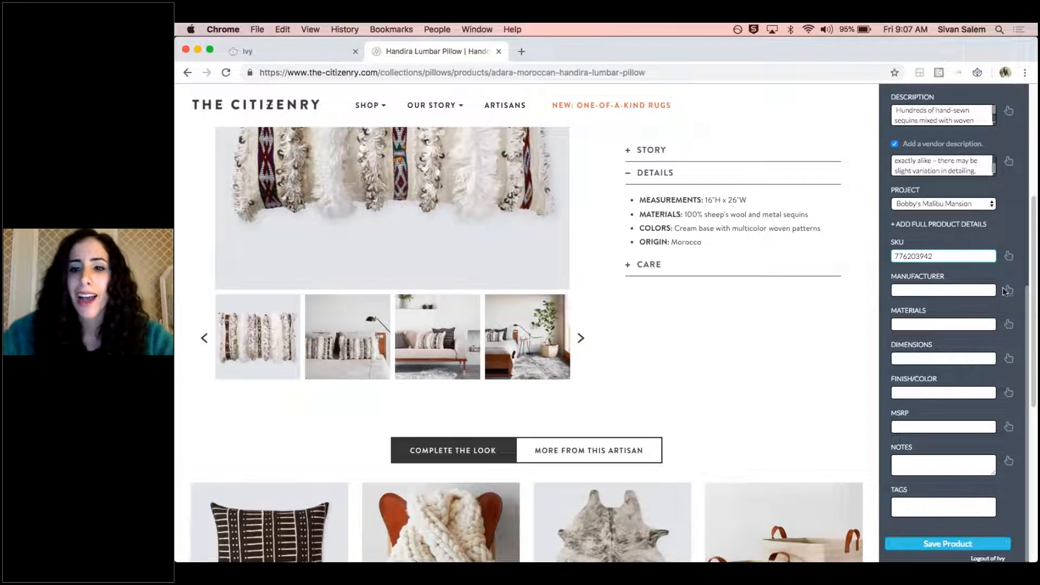
click(949, 290)
text(Citizens)
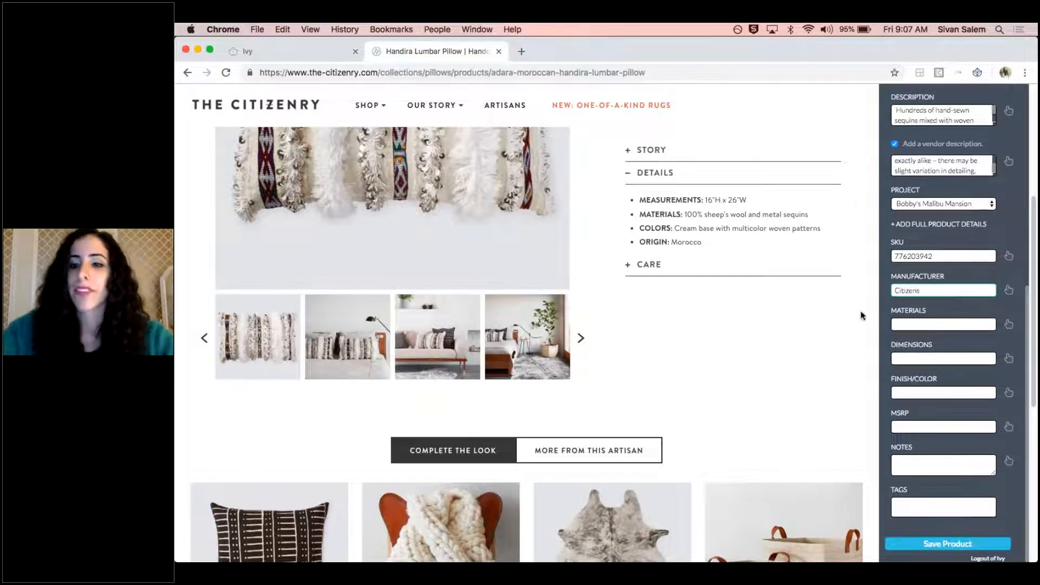
Capture the product's materials, dimensions and finish/color from the Materials, Measurements and Colors lines in the pillow's Details section
click(1009, 324)
click(729, 215)
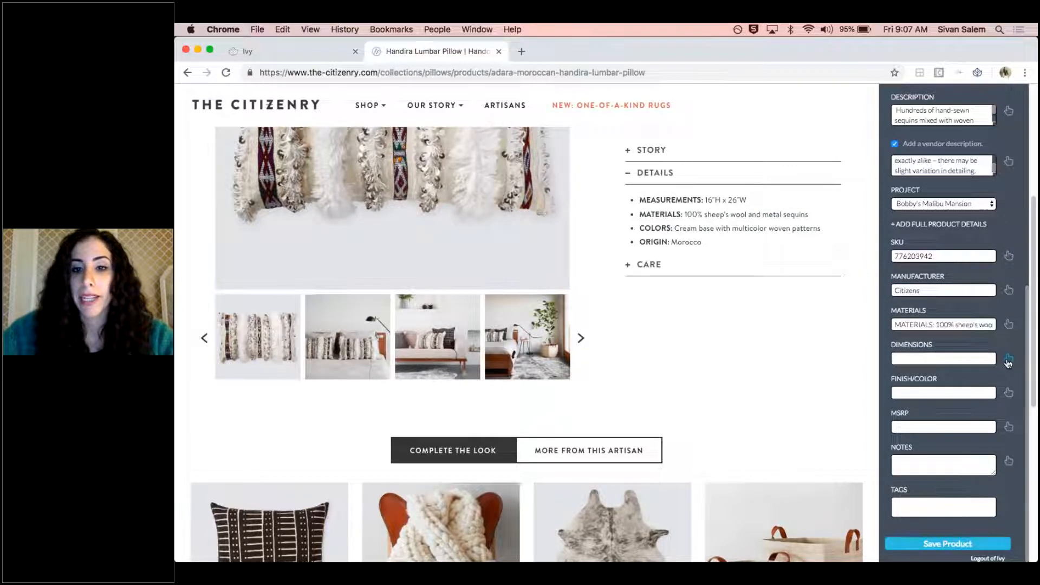
click(1009, 361)
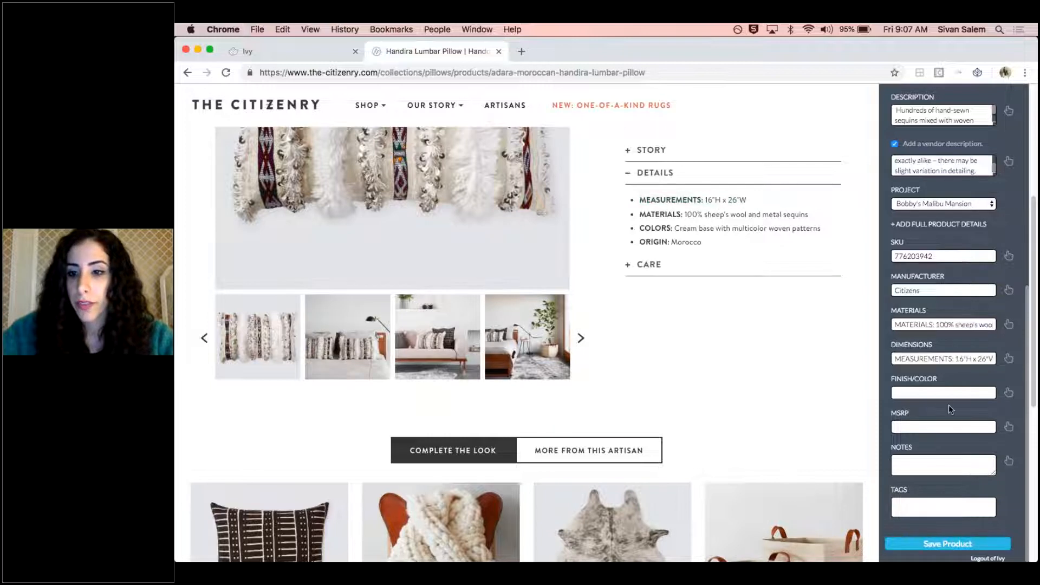
click(1009, 393)
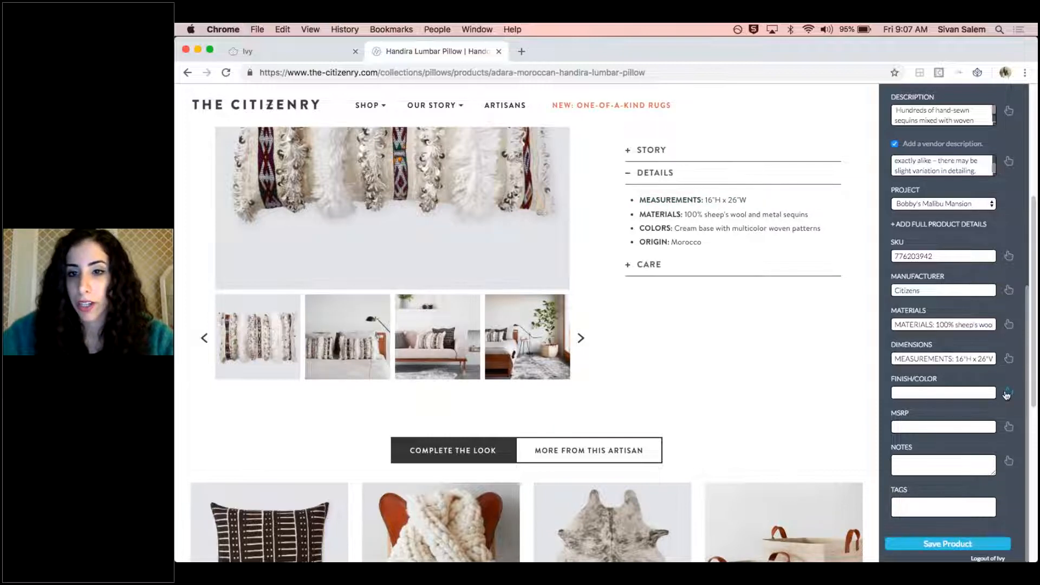
click(737, 231)
Enter 280 as the MSRP, add the tag Pillow and save the clipped product
click(962, 426)
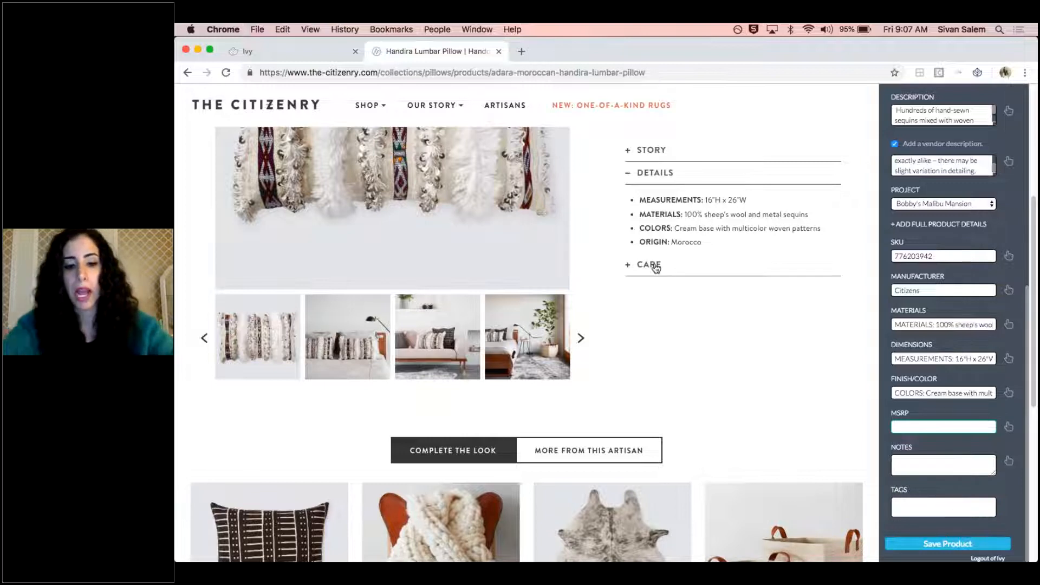
text(280)
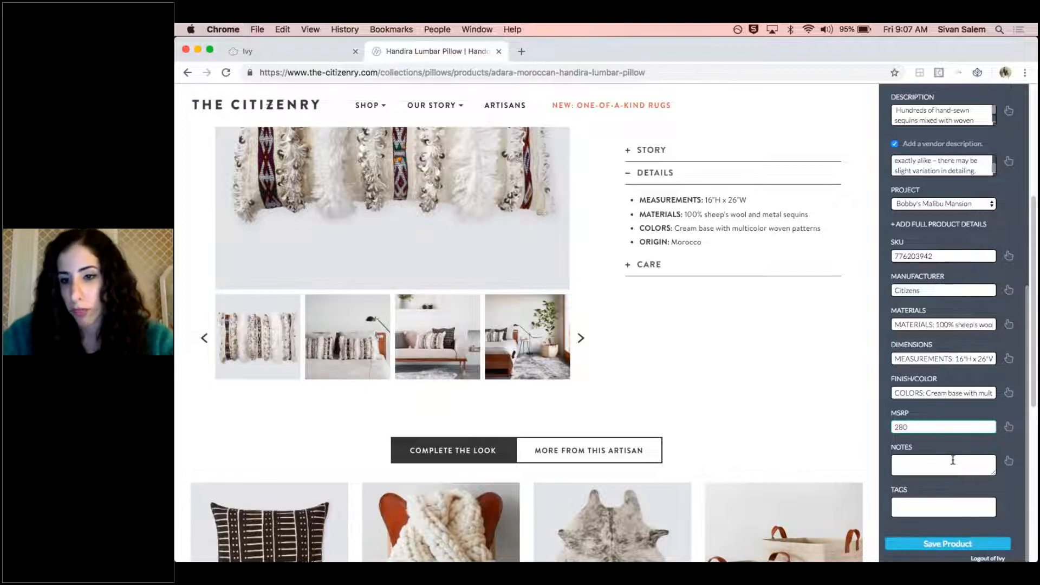
click(919, 508)
text(Pillow)
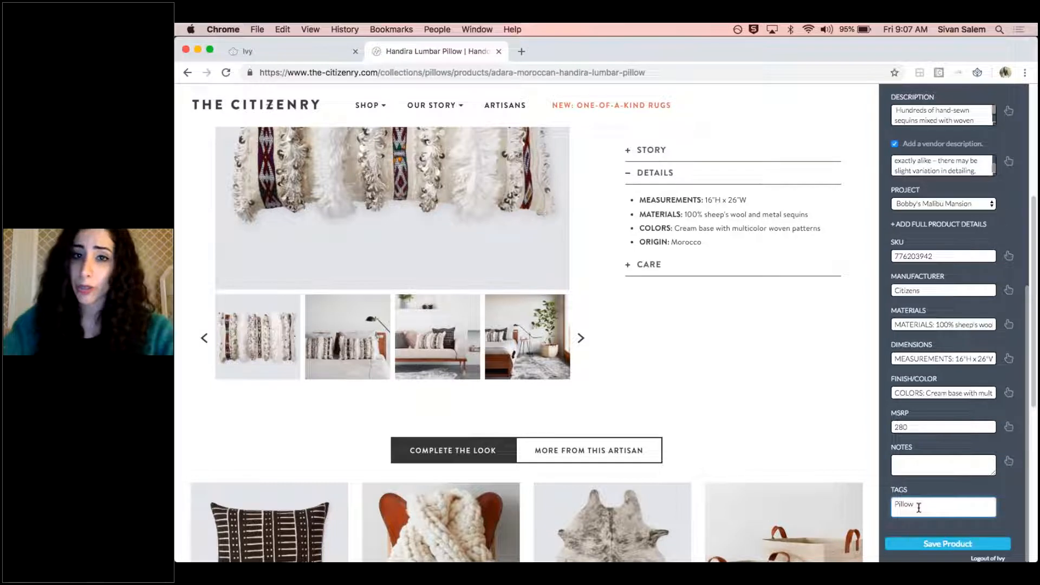
key(Return)
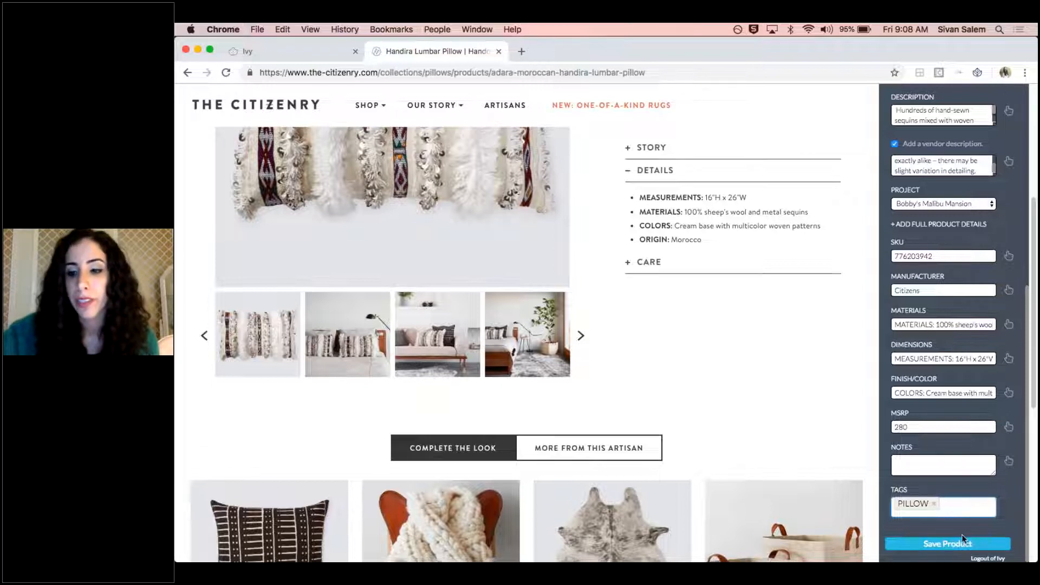
click(948, 544)
scroll(850, 448, up, 5)
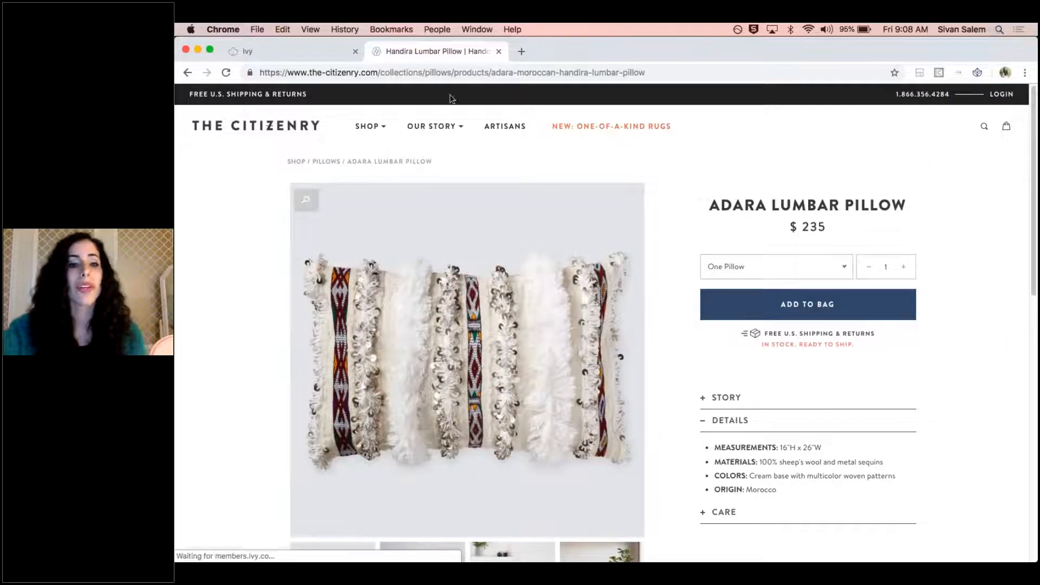
Switch to Ivy and search the product library for "lumbar" to find the clipped Adara Lumbar Pillow
click(308, 51)
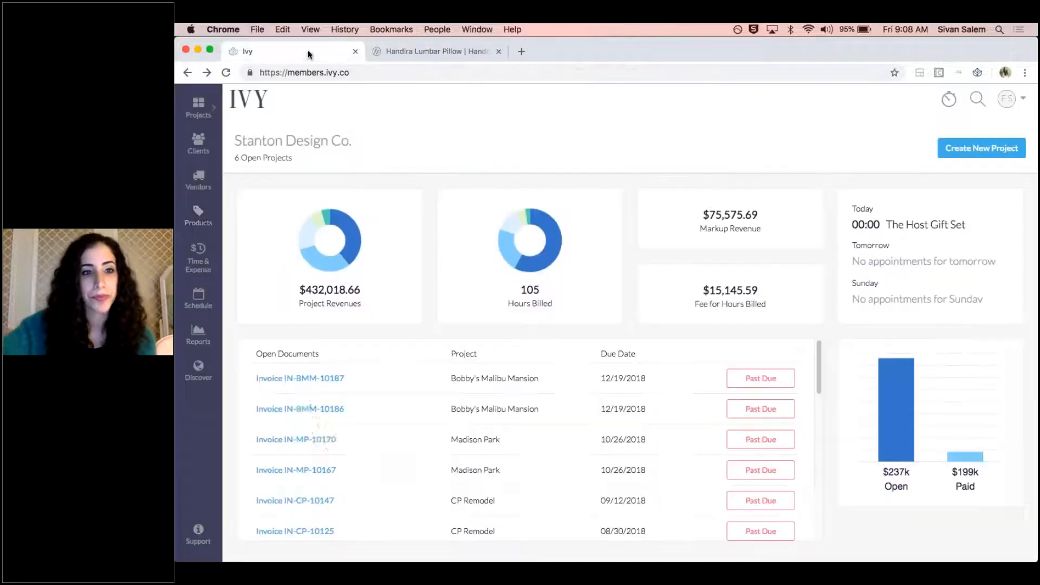
click(196, 218)
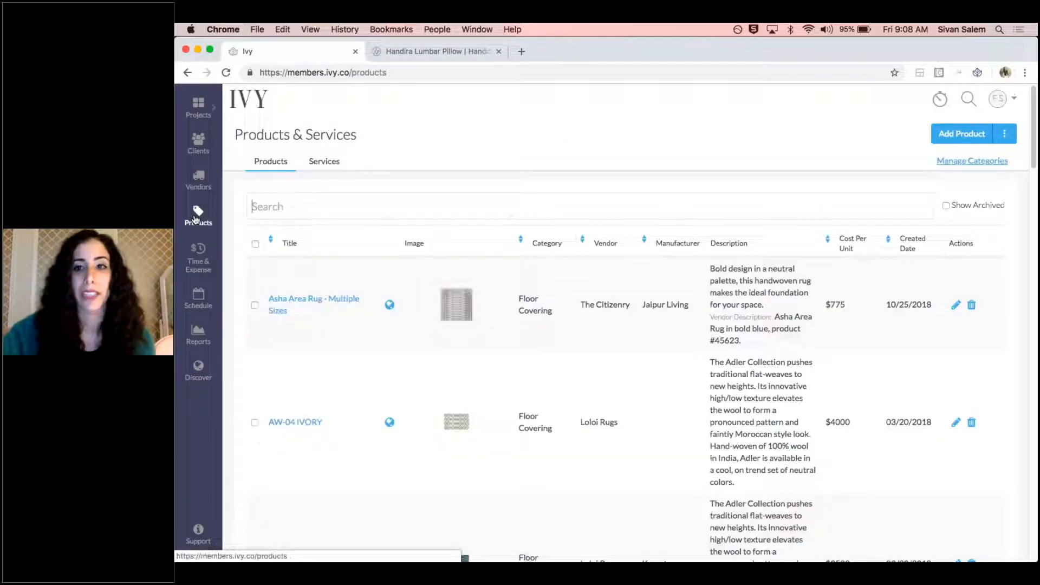
click(361, 210)
text(lumbar)
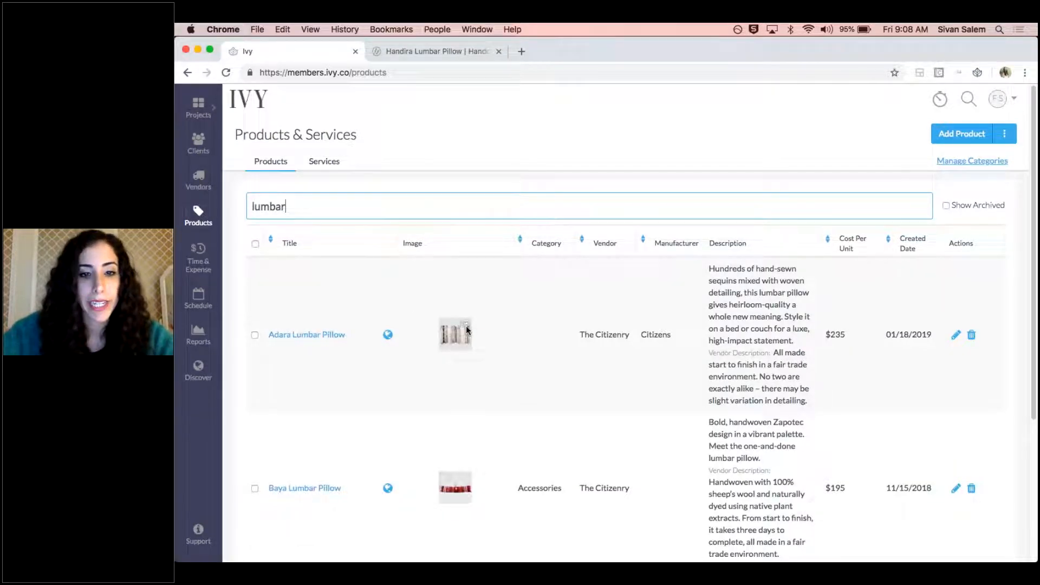
scroll(459, 314, up, 5)
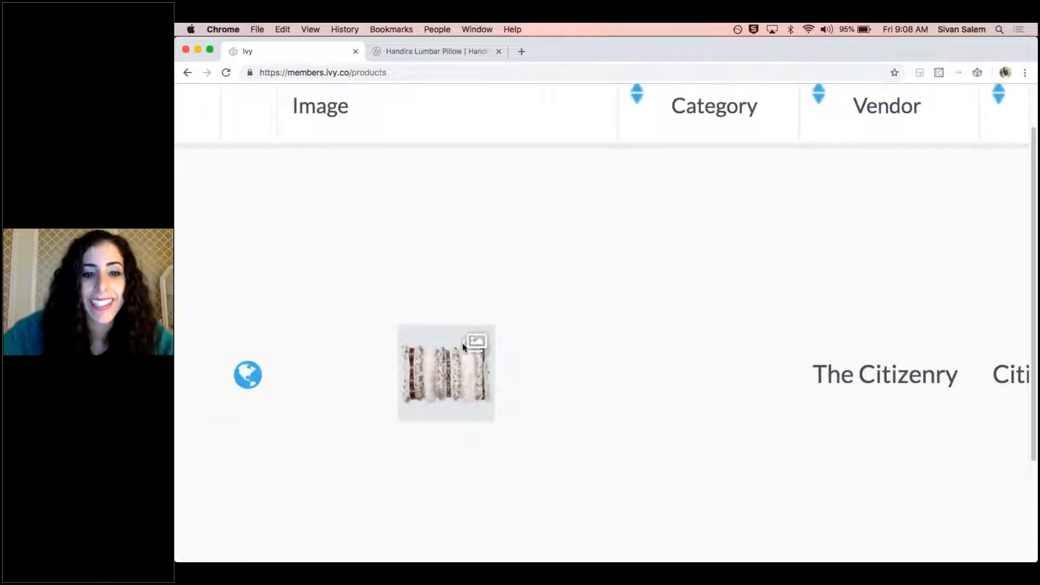
scroll(467, 344, down, 5)
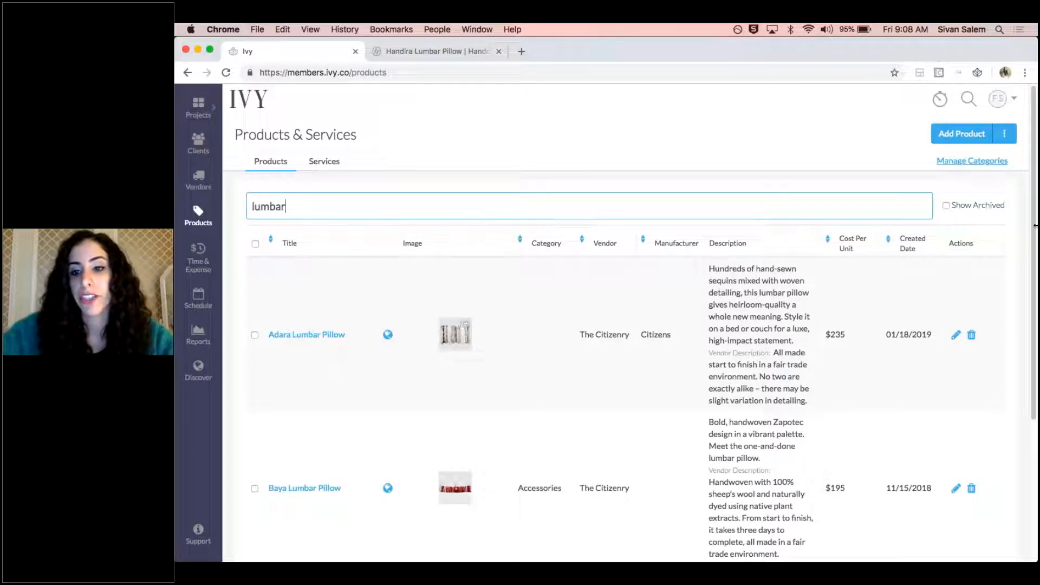
Open the Adara Lumbar Pillow for editing and review its images, client and vendor descriptions, pricing and additional product information
click(957, 336)
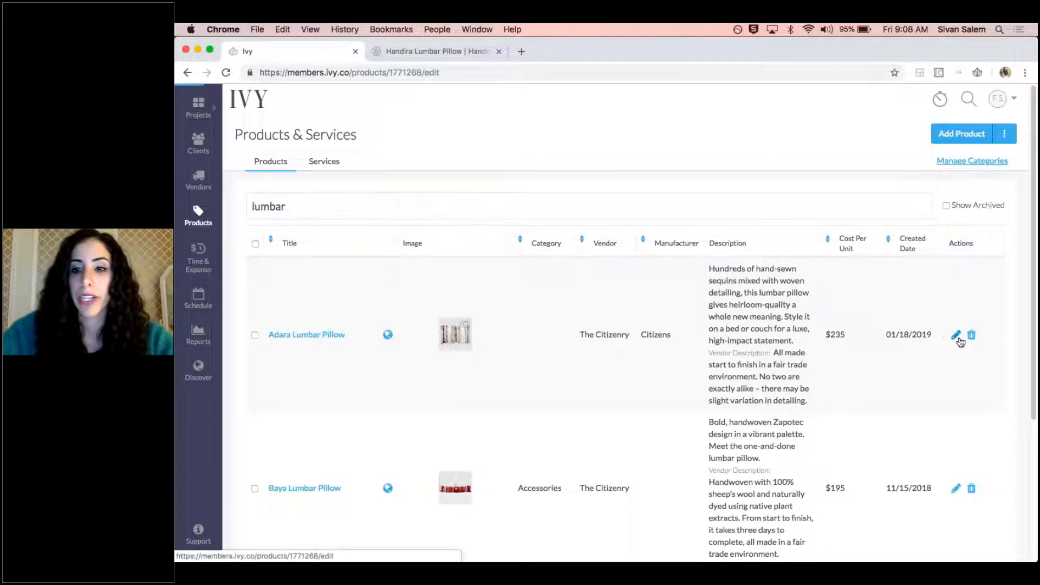
scroll(324, 270, down, 3)
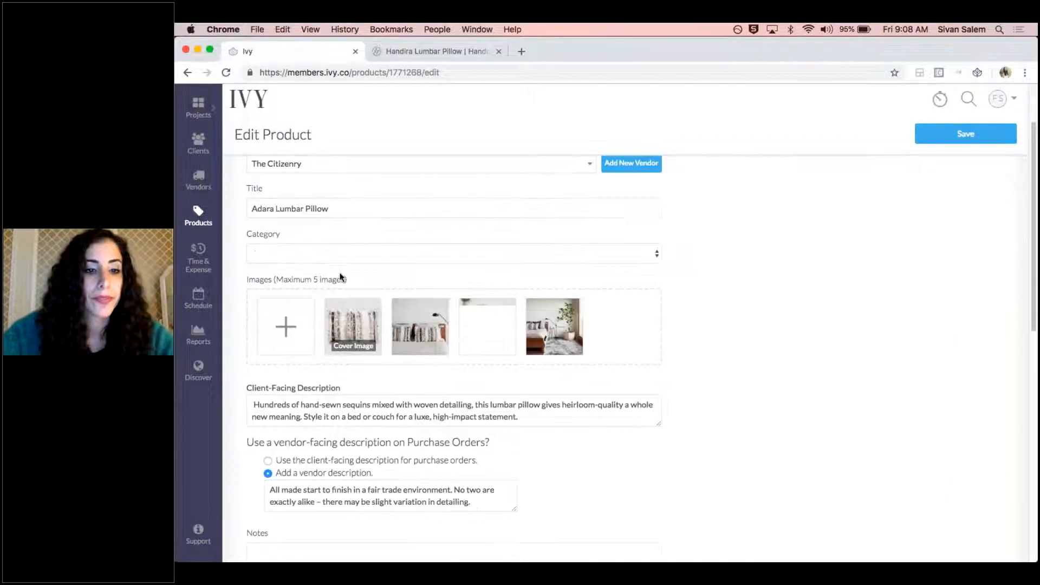
scroll(340, 278, down, 1)
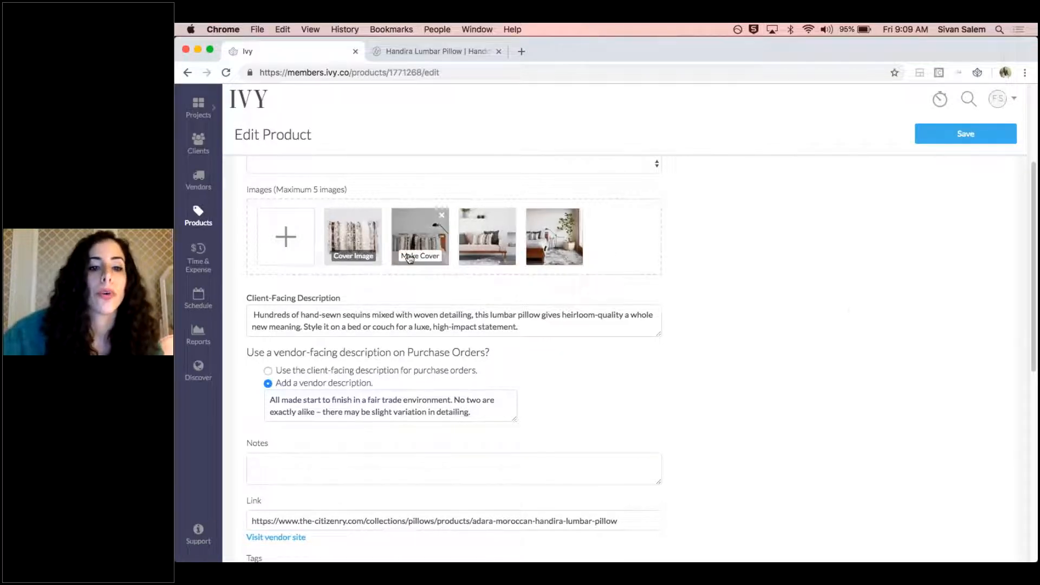
mouse_move(487, 238)
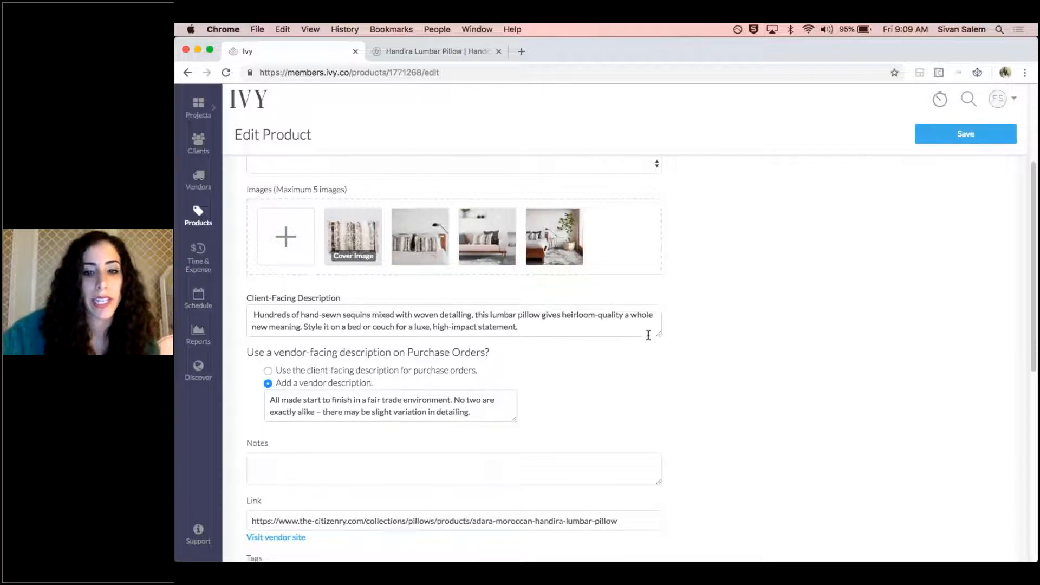
mouse_move(657, 335)
mouse_down()
mouse_move(655, 365)
mouse_move(654, 338)
mouse_up()
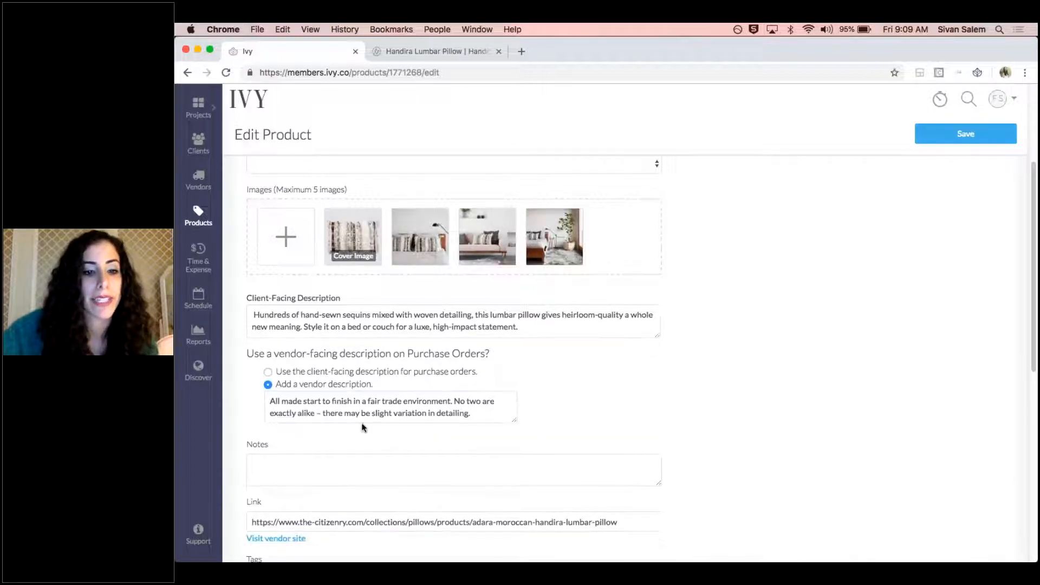
scroll(387, 422, down, 4)
scroll(386, 424, down, 4)
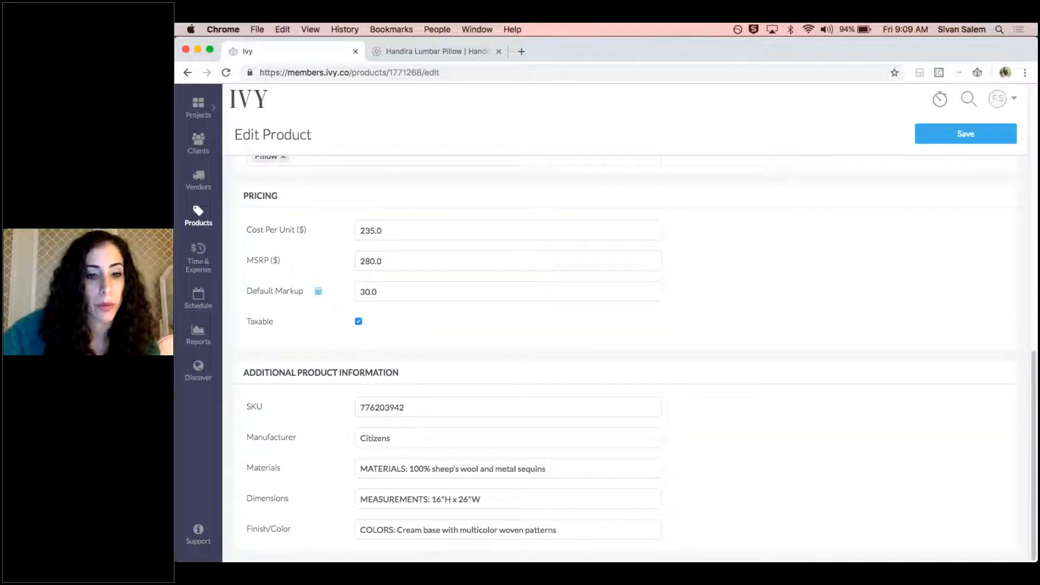
scroll(333, 429, up, 8)
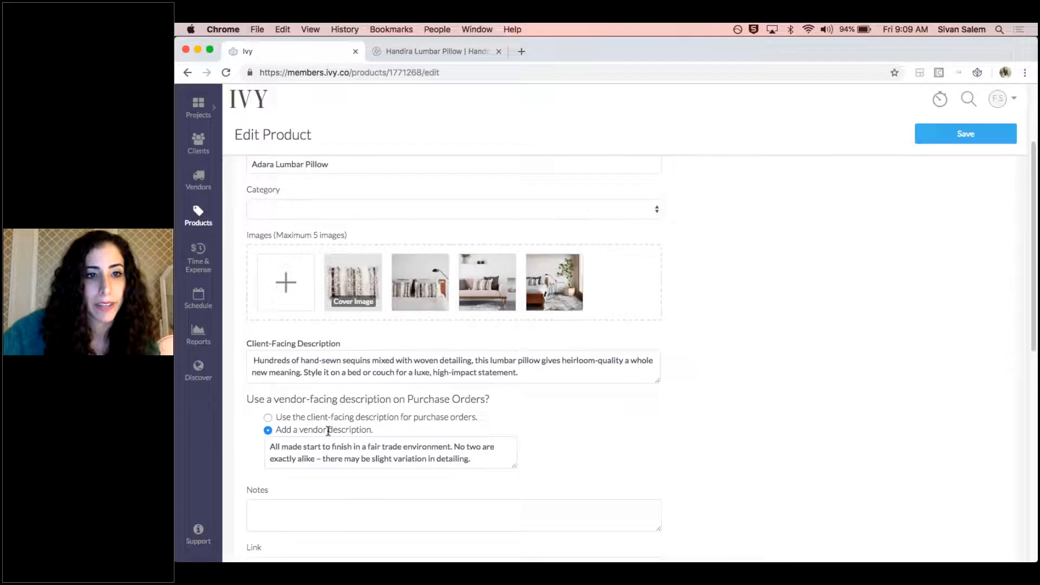
scroll(329, 428, up, 3)
Return to the product list, clear the search and open the Palermo Tripolina Chair for editing
click(188, 73)
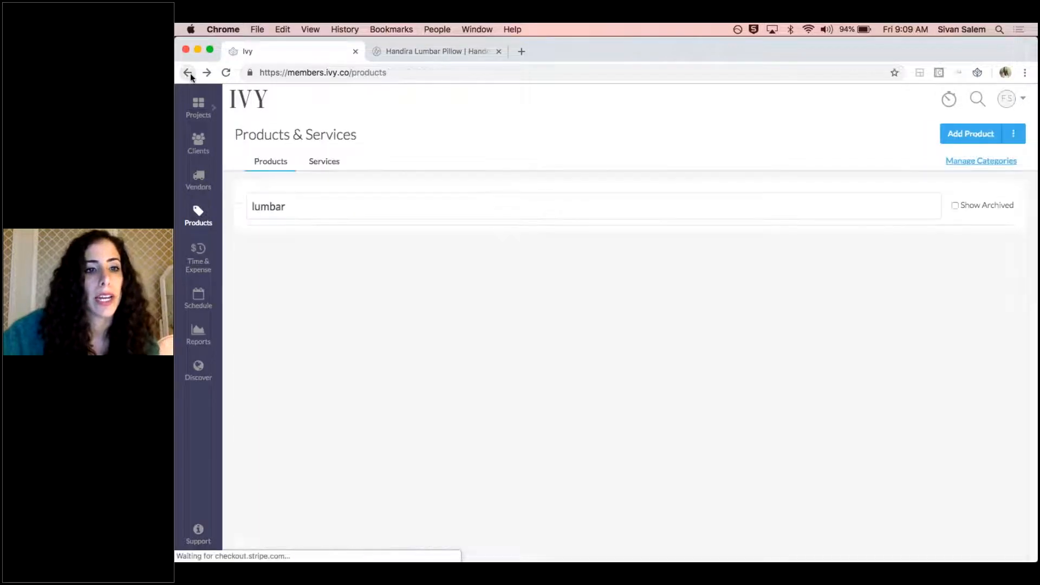
double_click(324, 209)
key(BackSpace)
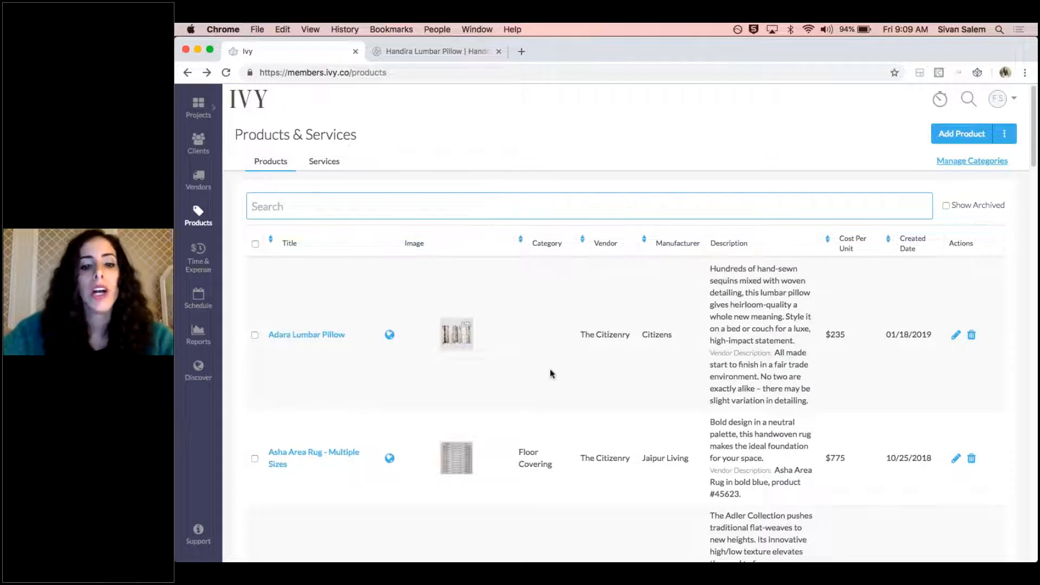
scroll(551, 374, down, 15)
scroll(550, 375, down, 15)
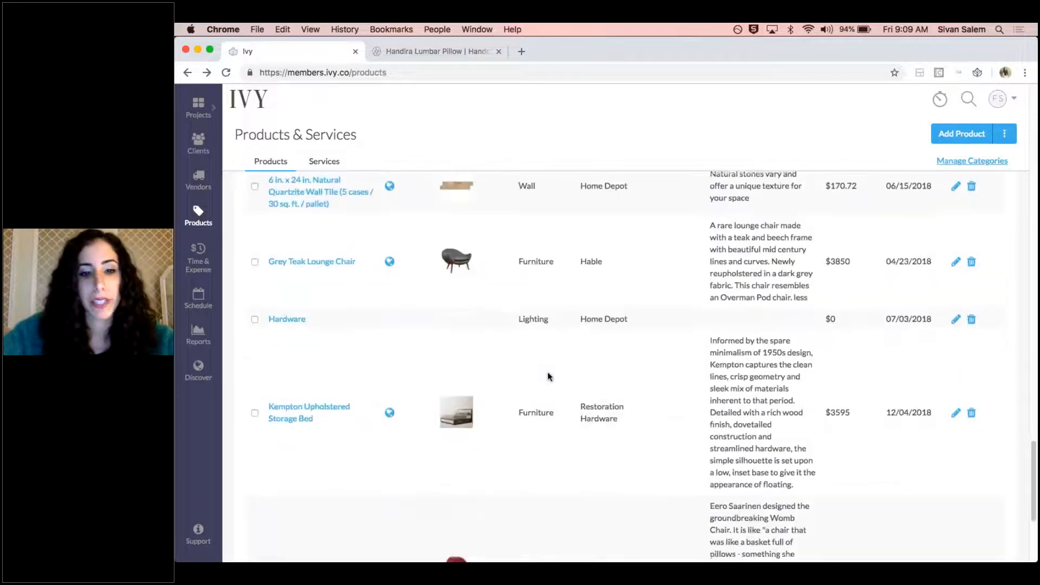
scroll(549, 376, down, 15)
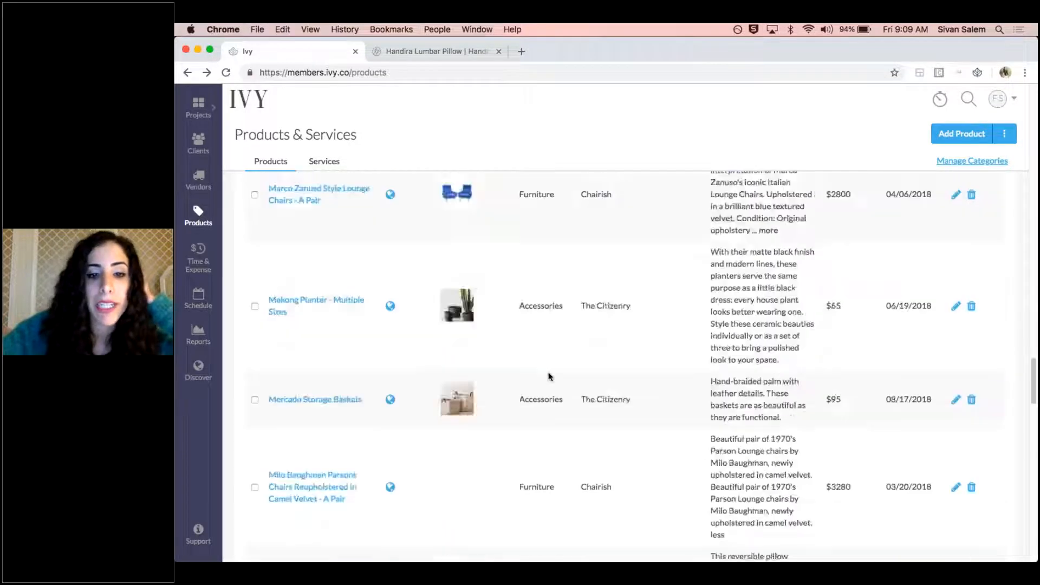
scroll(549, 376, down, 15)
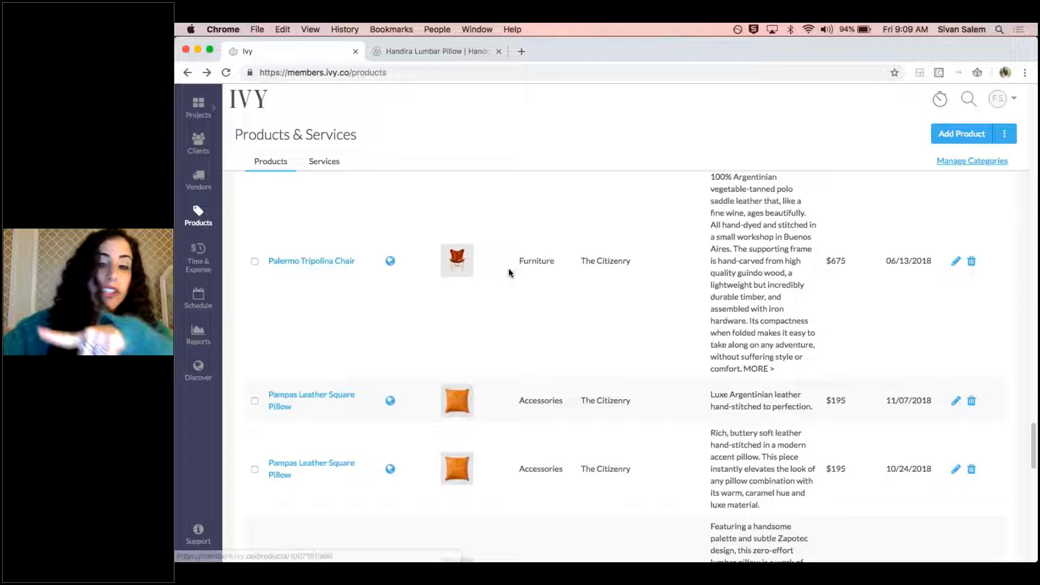
click(956, 262)
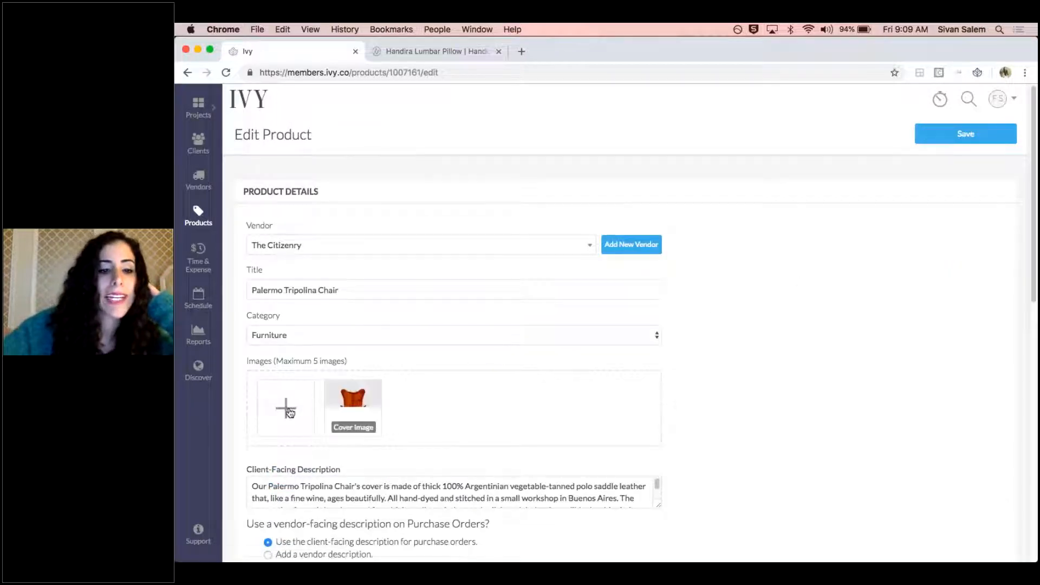
Upload Palermo_Tripolina_Chair_5_1024x1024.jpg and Palermo_Tripolina_Chair_1024x1024.jpg from the Desktop as additional images of the chair
click(289, 411)
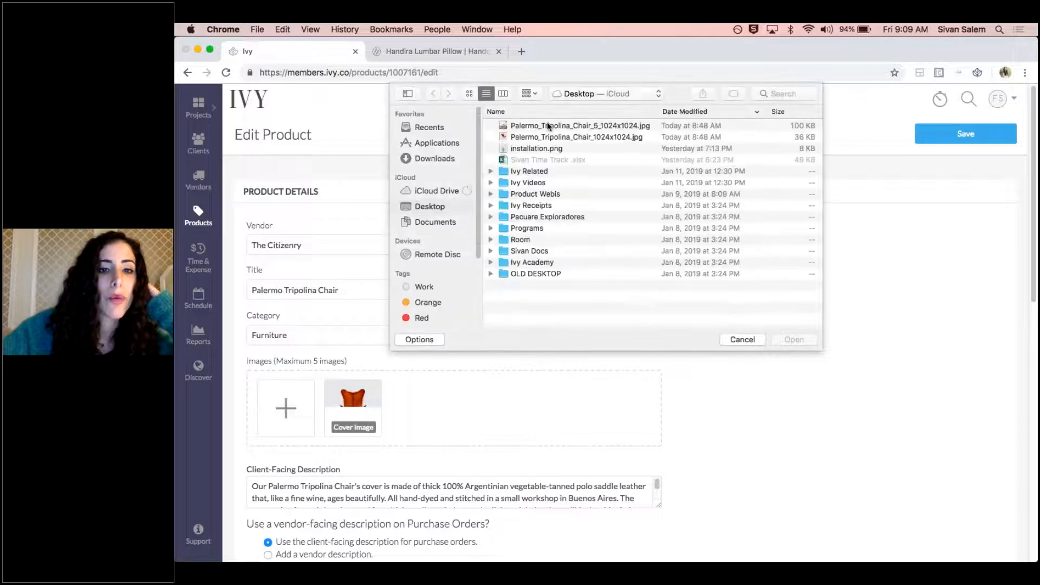
click(550, 125)
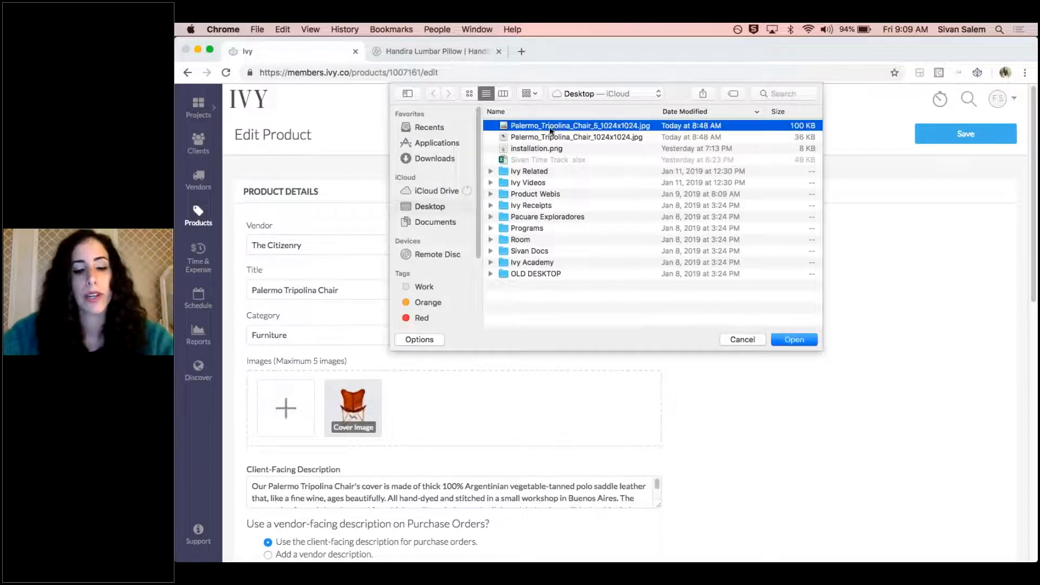
shift+click(554, 137)
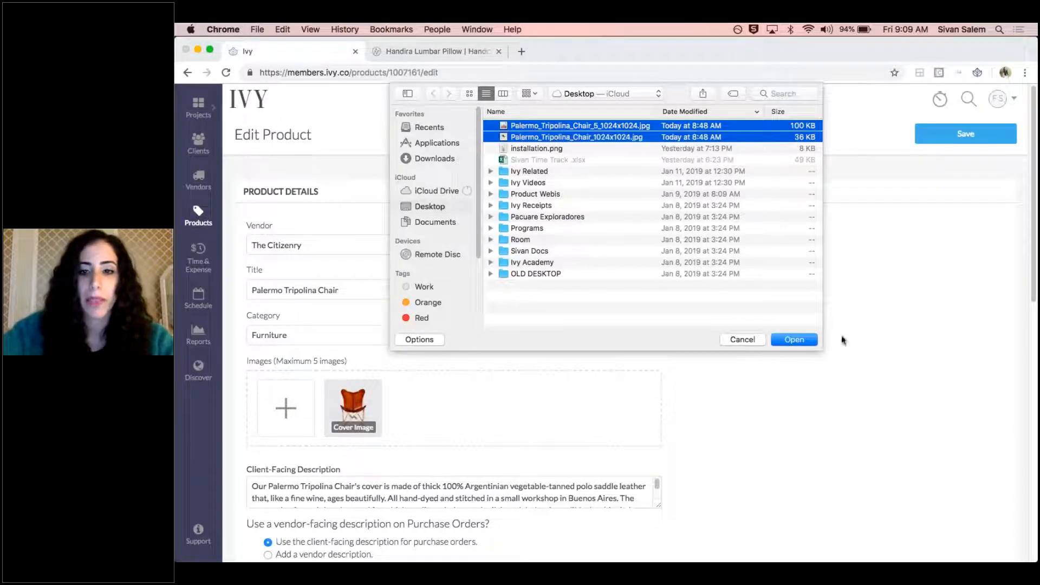
click(798, 339)
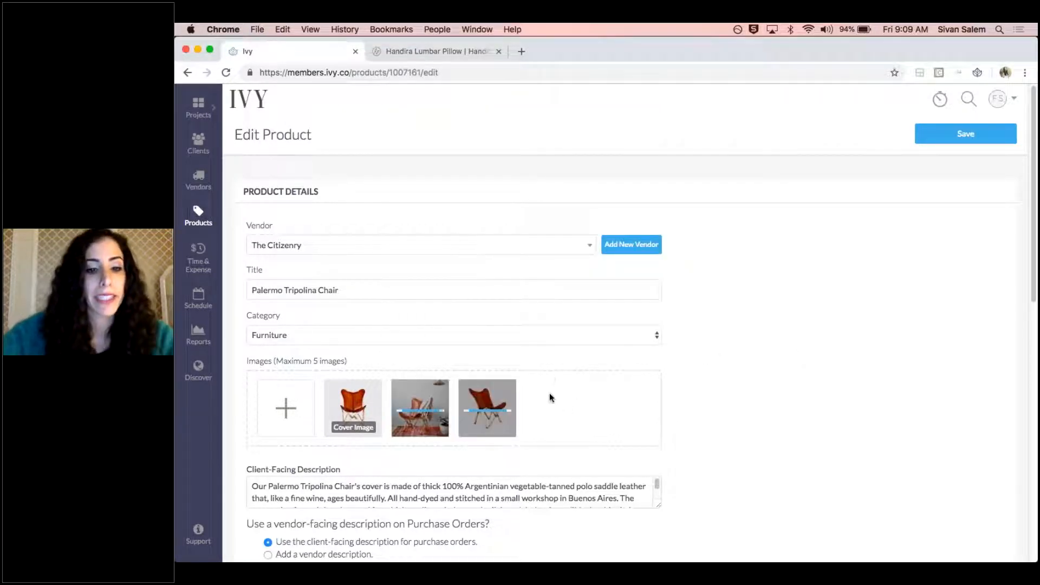
mouse_move(430, 436)
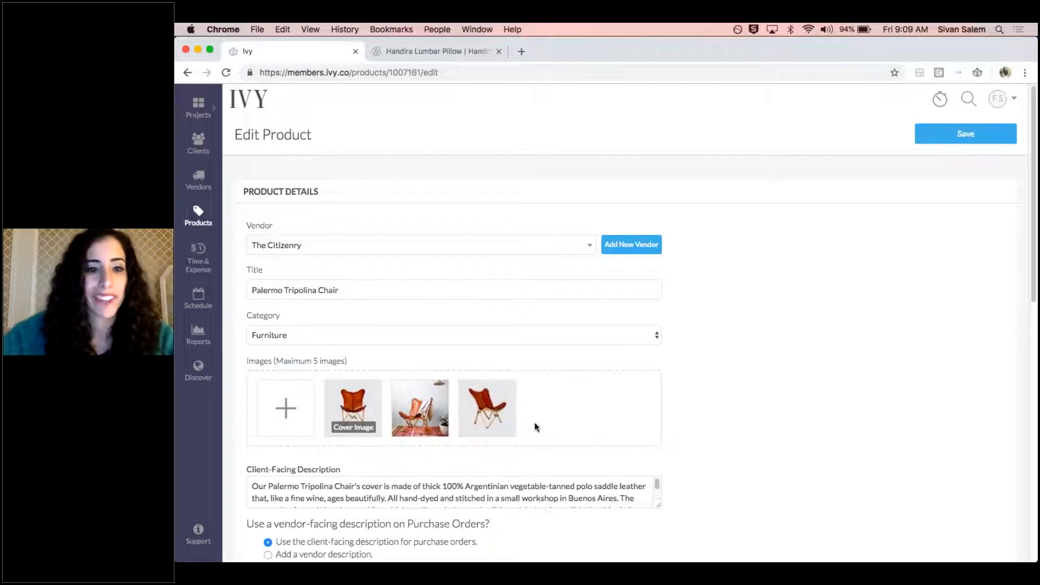
Check the chair's remaining details and save the edited product
scroll(557, 420, down, 5)
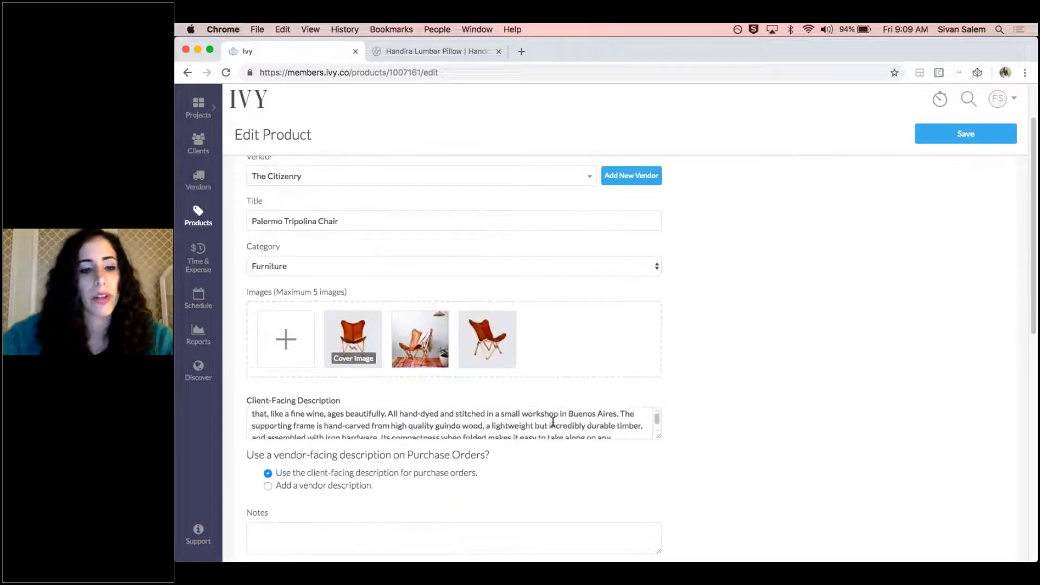
scroll(547, 413, down, 4)
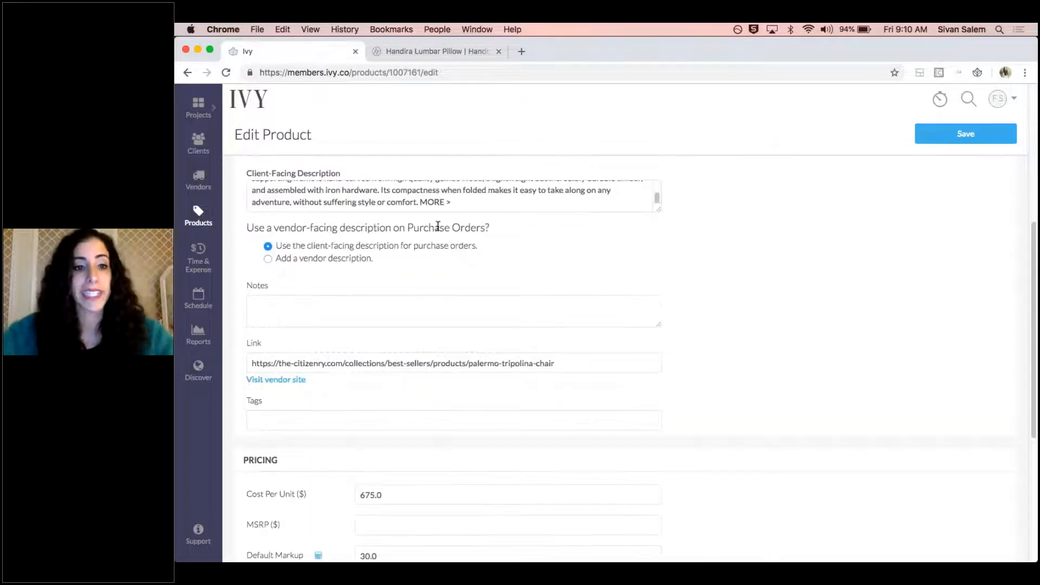
scroll(617, 283, up, 6)
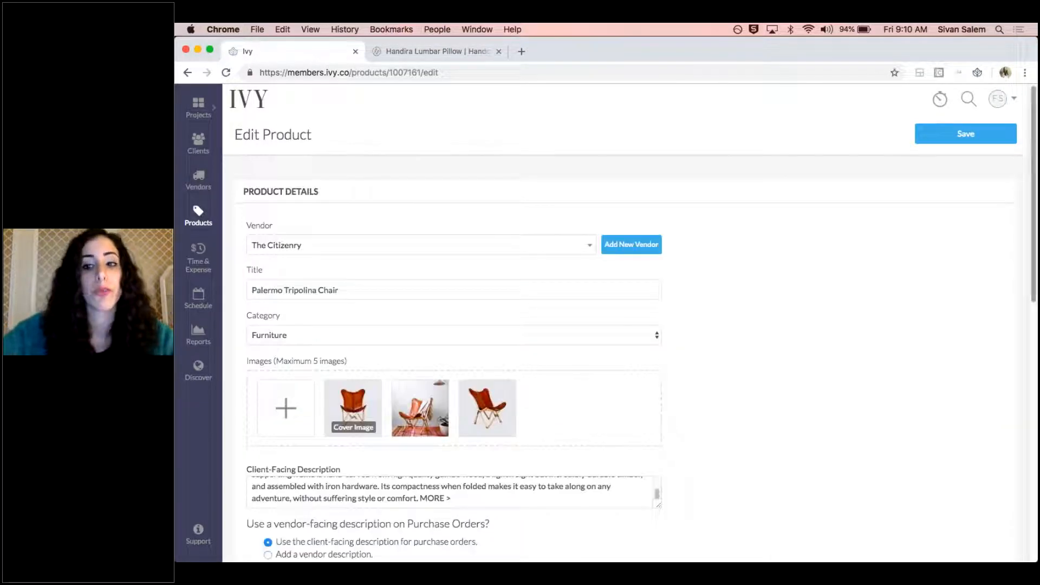
click(941, 142)
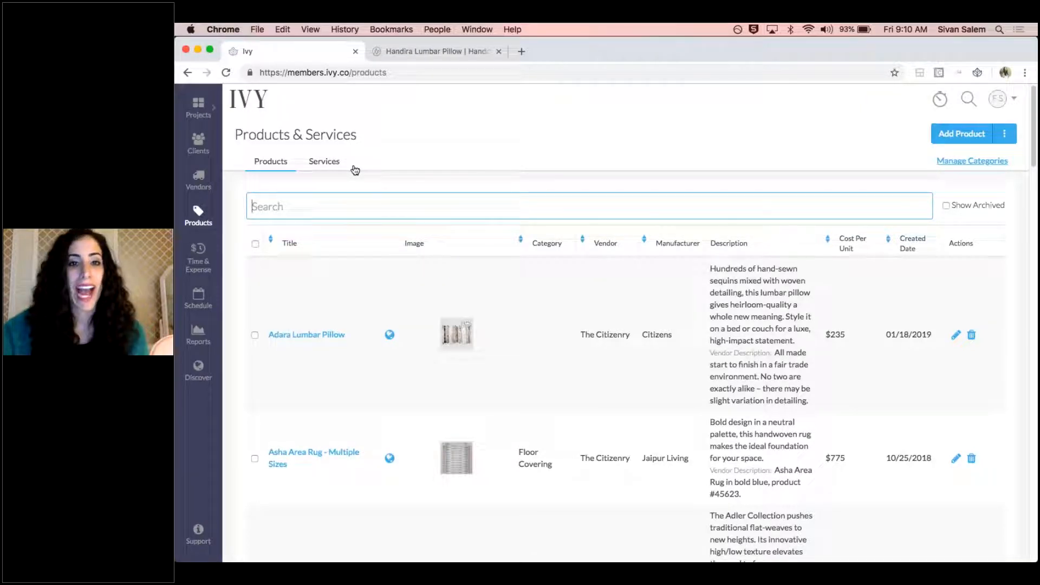
Review the services list, including the Installation image, and open the Expense - Food service to check its image upload area
click(311, 161)
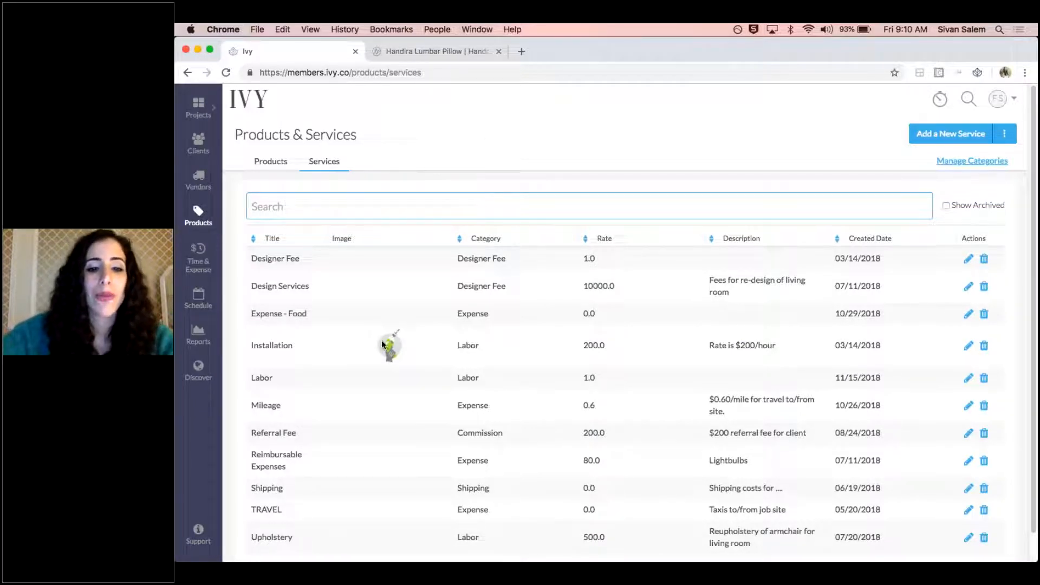
scroll(382, 341, up, 5)
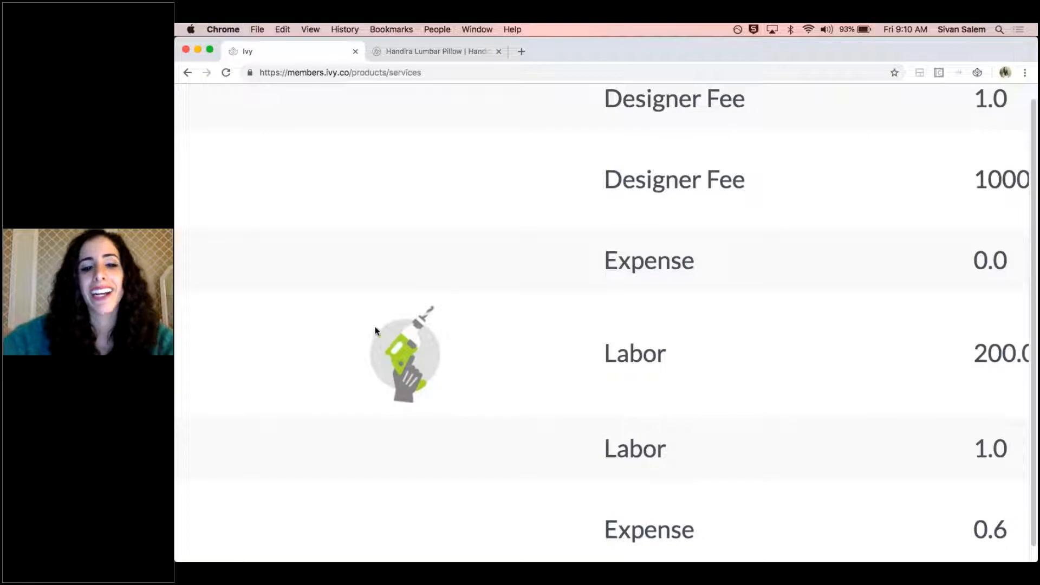
scroll(403, 334, down, 3)
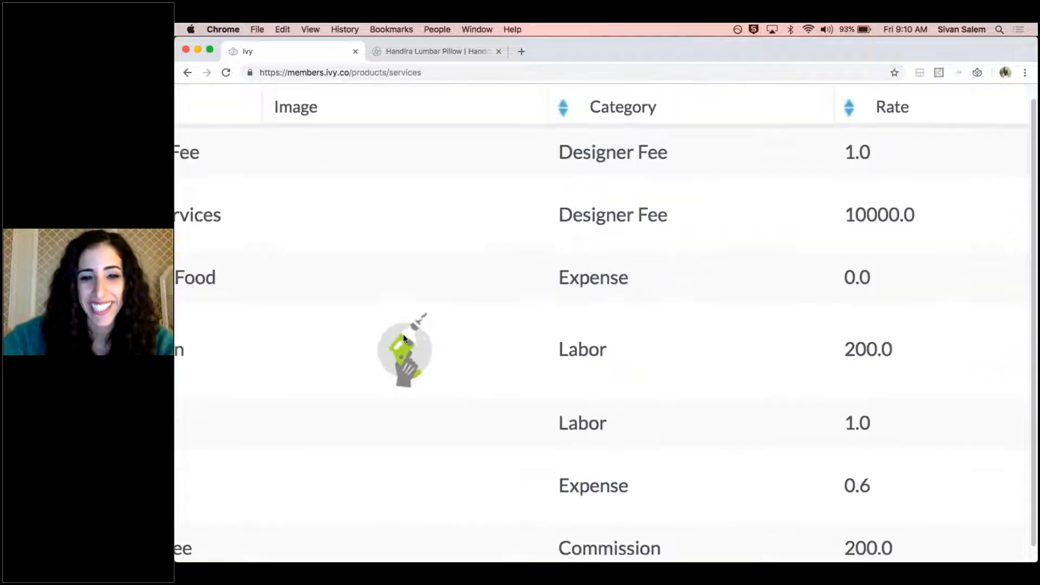
scroll(434, 328, down, 3)
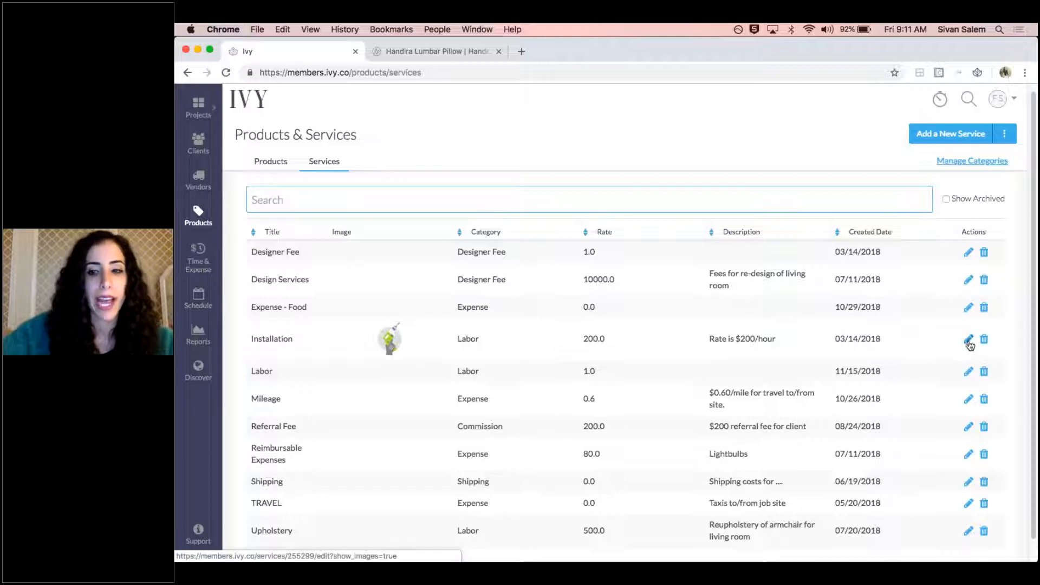
click(968, 312)
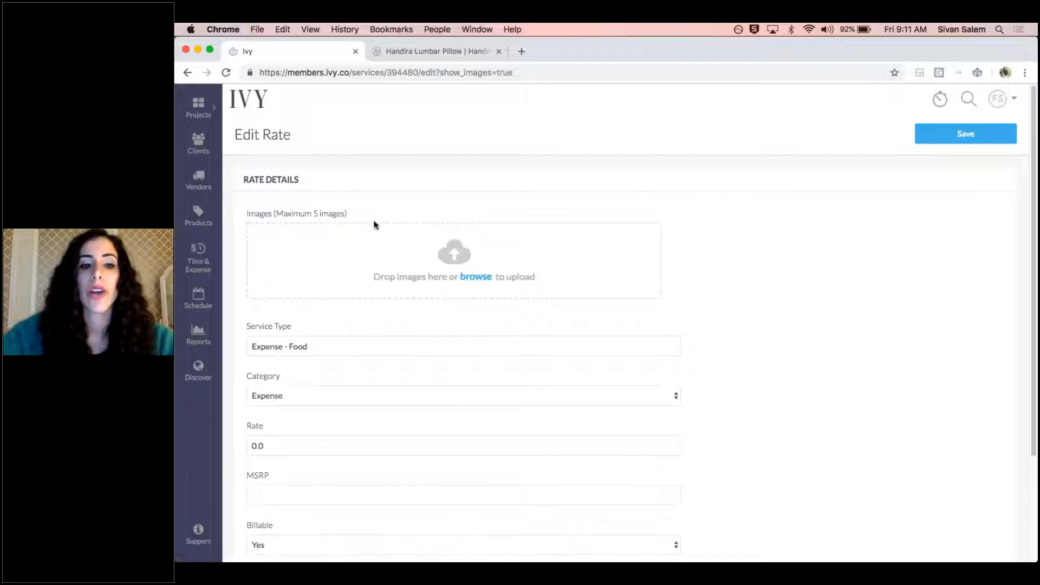
drag(374, 223, 237, 215)
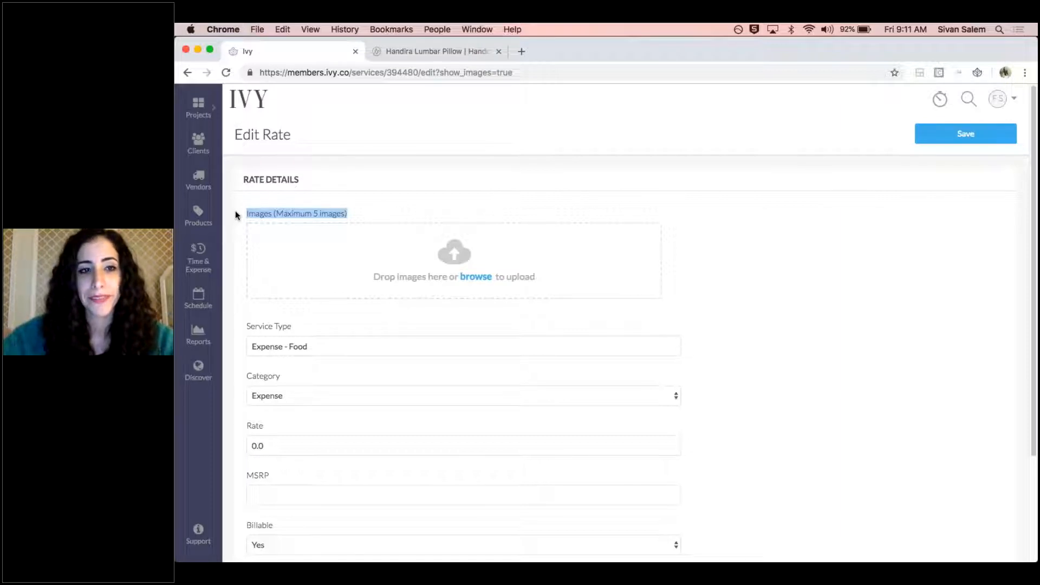
Leave the service form and open the Project Tracker of the Malibu Mansion project to find the Adara Lumbar Pillow
click(198, 214)
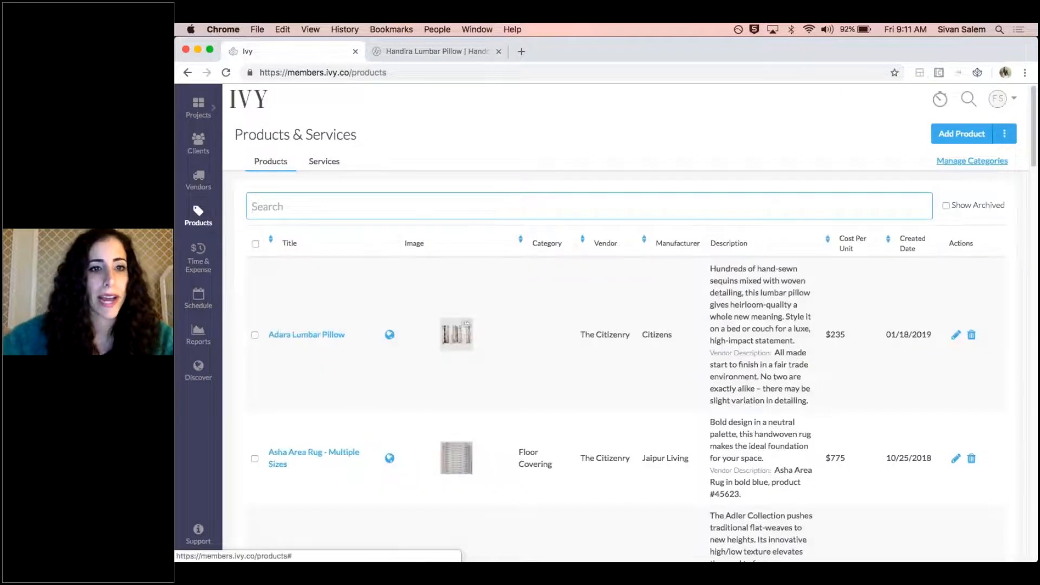
click(207, 113)
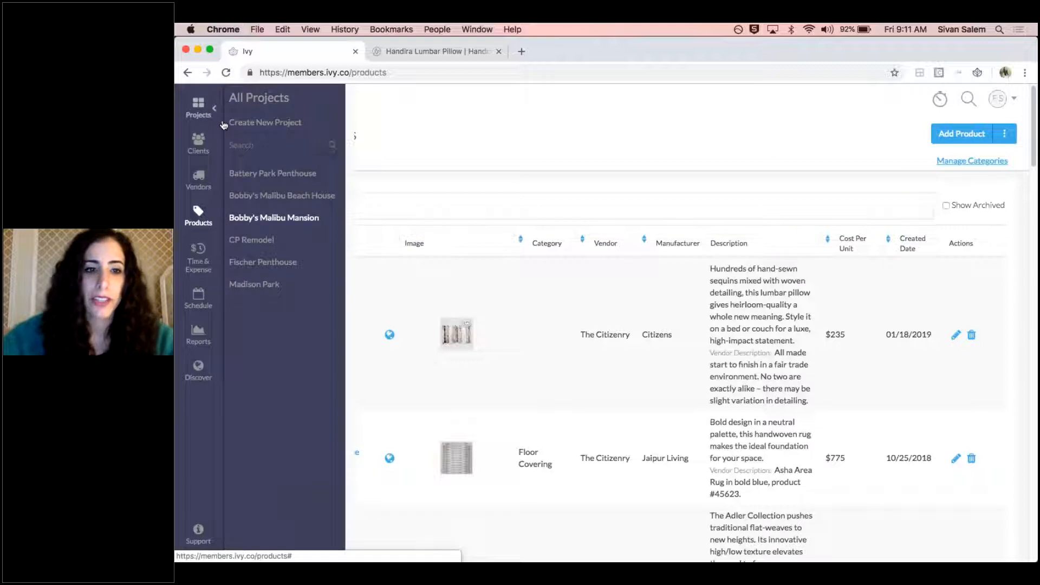
click(280, 218)
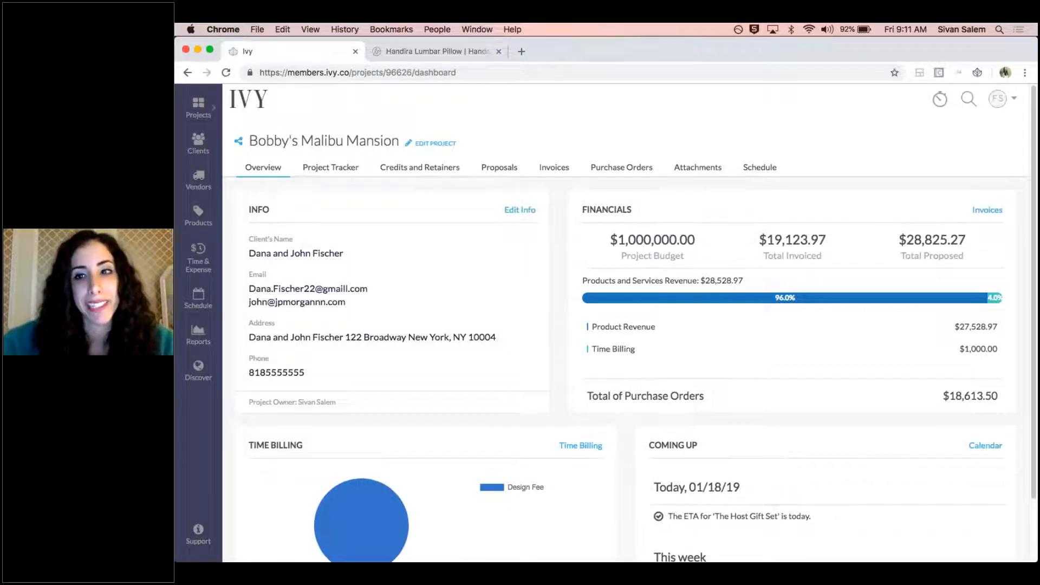
click(341, 173)
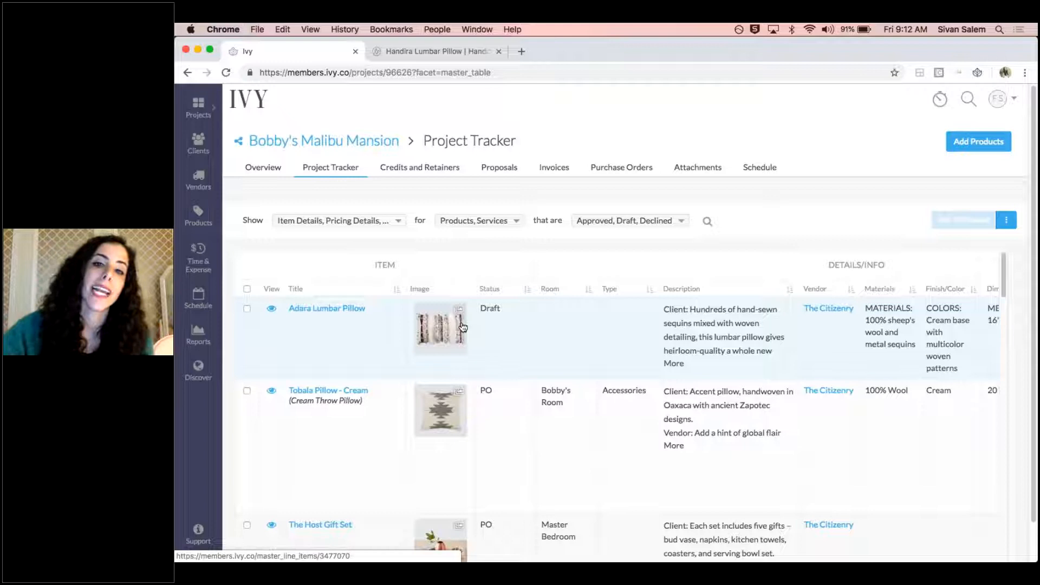
double_click(490, 309)
click(505, 304)
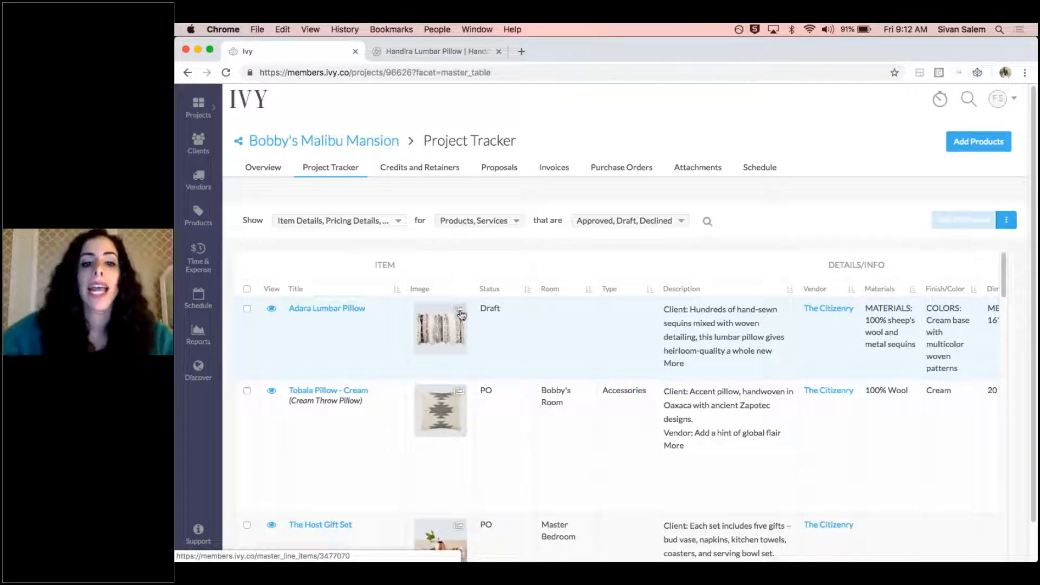
Open the Adara Lumbar Pillow's item details from the tracker and review its client title
click(271, 311)
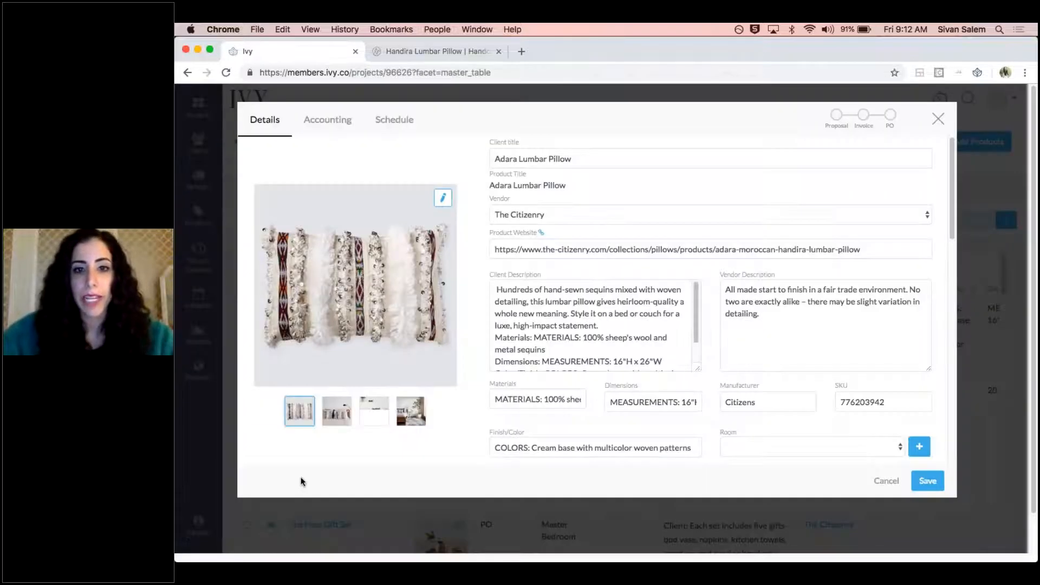
click(634, 157)
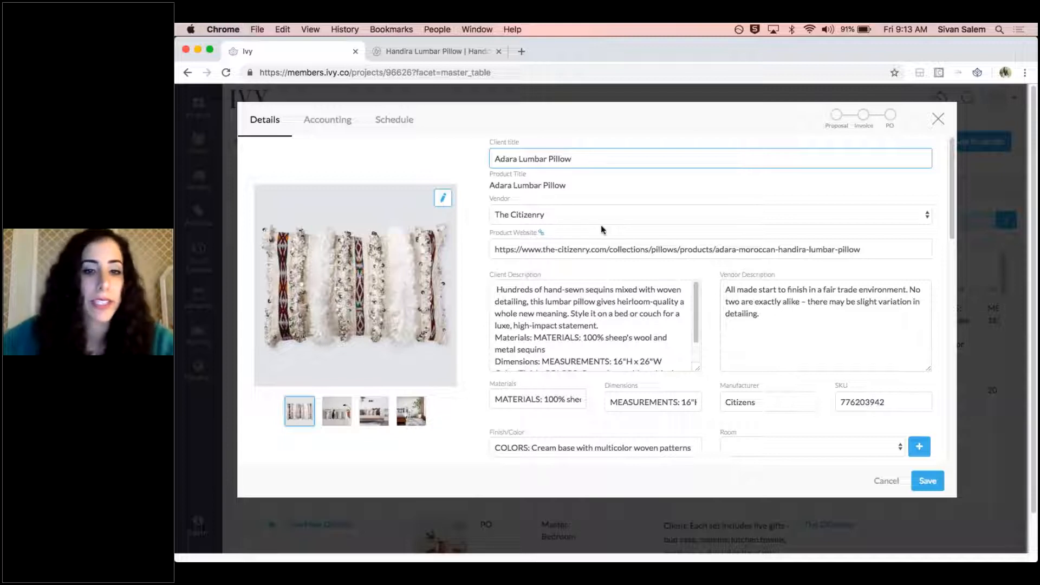
drag(598, 158, 481, 158)
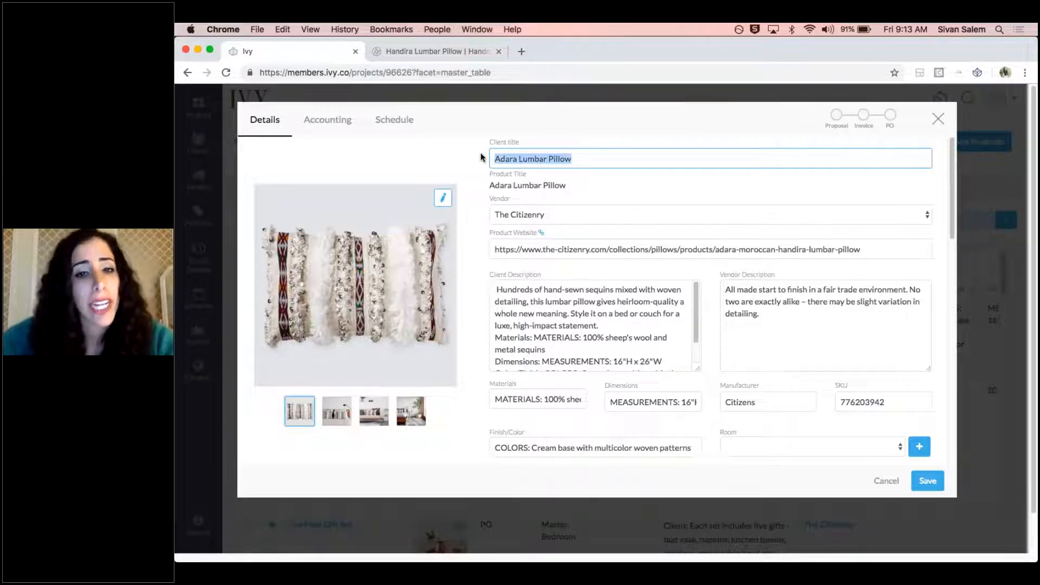
scroll(616, 331, down, 2)
scroll(616, 332, up, 2)
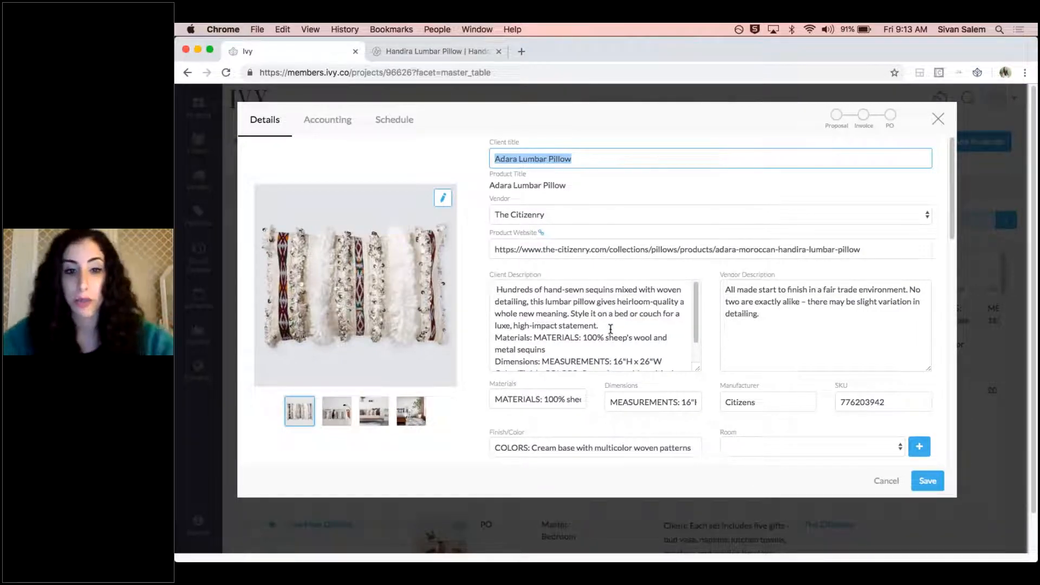
Examine the Materials and Color/Finish lines in the pillow's client description and check its Room field
drag(534, 338, 490, 341)
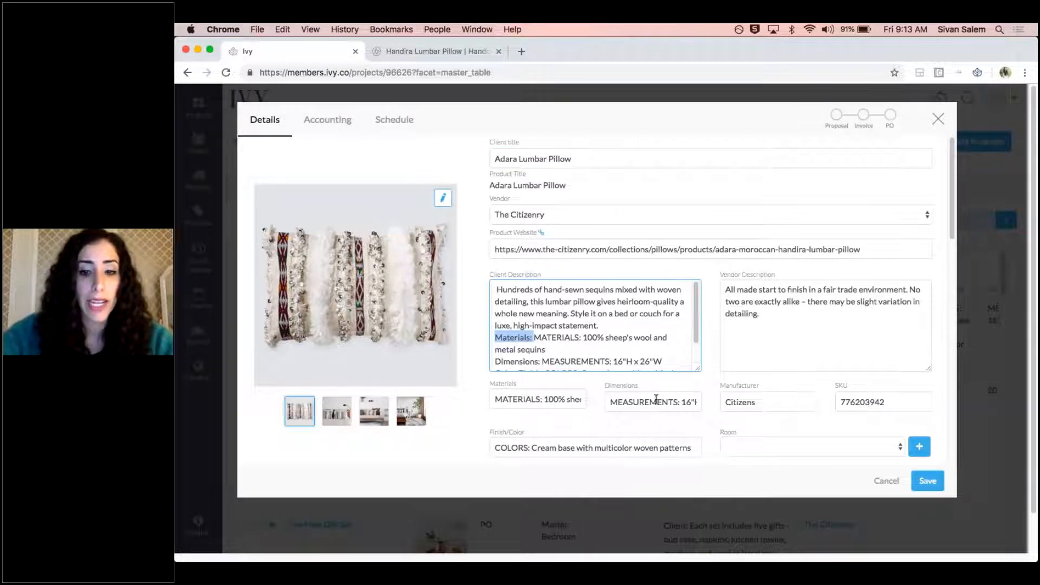
scroll(542, 326, down, 1)
drag(544, 350, 495, 349)
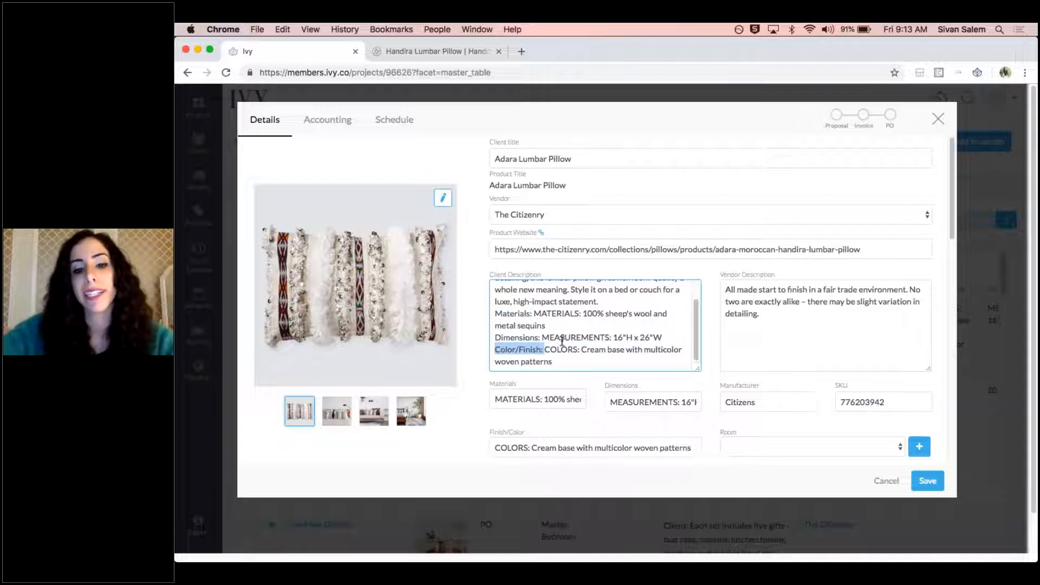
scroll(563, 342, up, 1)
click(556, 314)
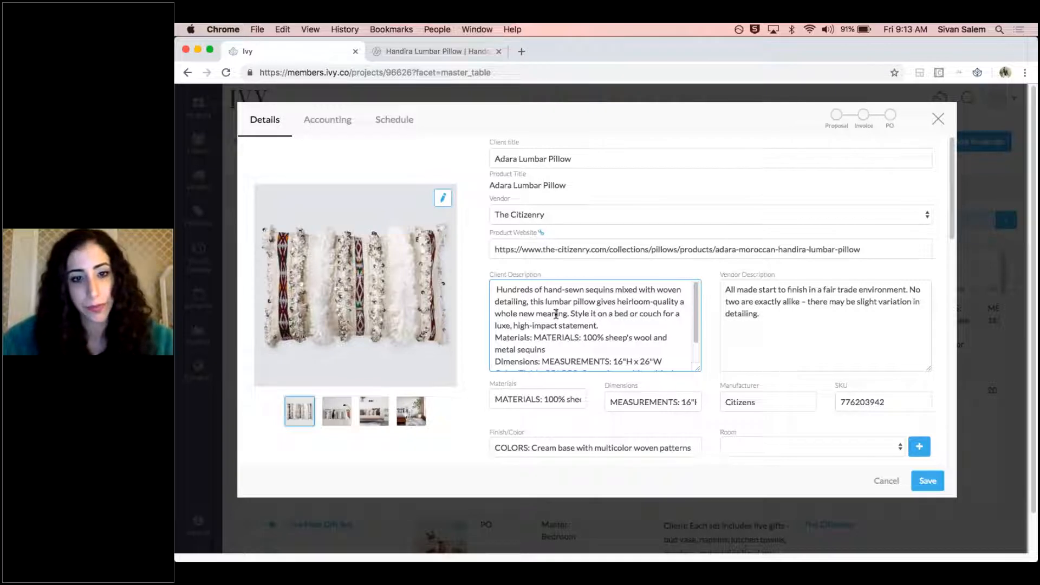
click(759, 443)
click(770, 427)
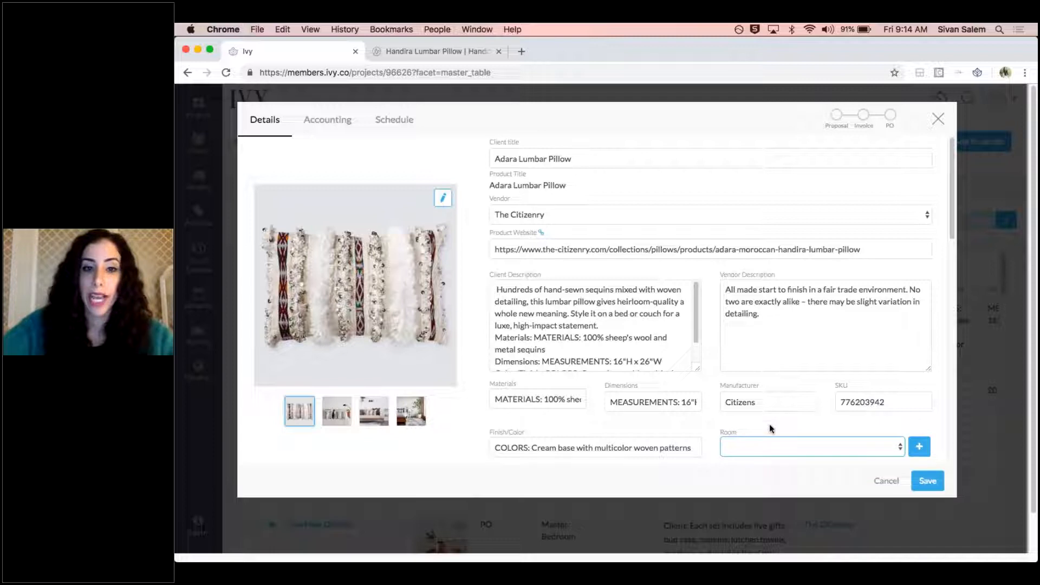
View the pillow's images in edit mode, cancel the image editing and close the item details without saving
click(445, 201)
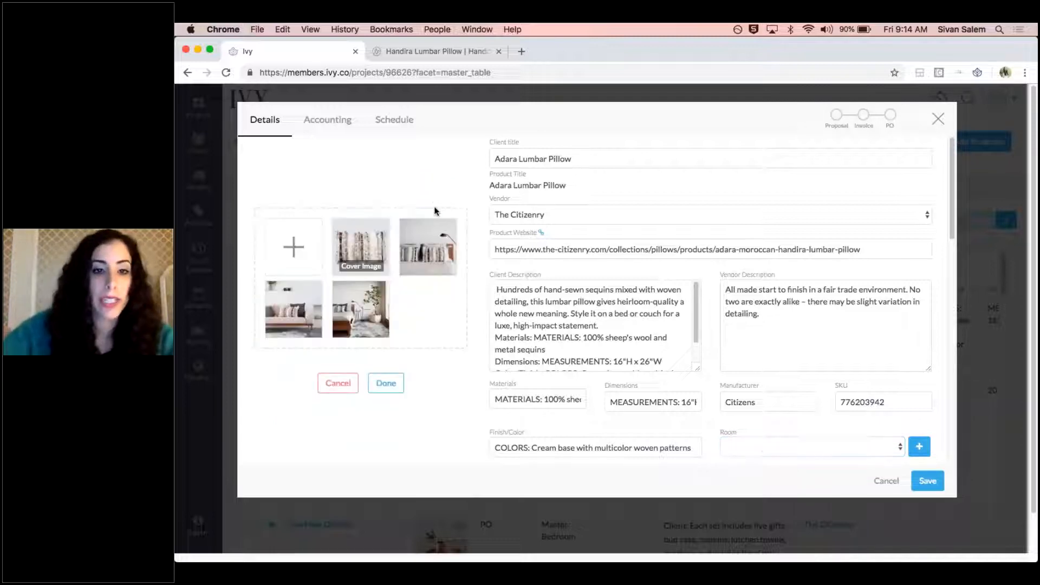
mouse_move(433, 260)
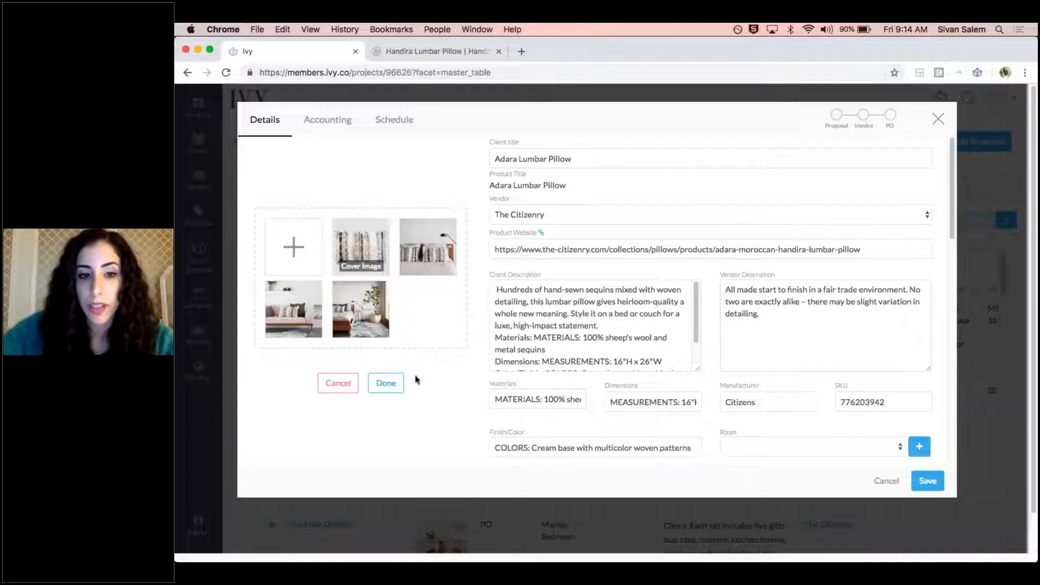
click(347, 384)
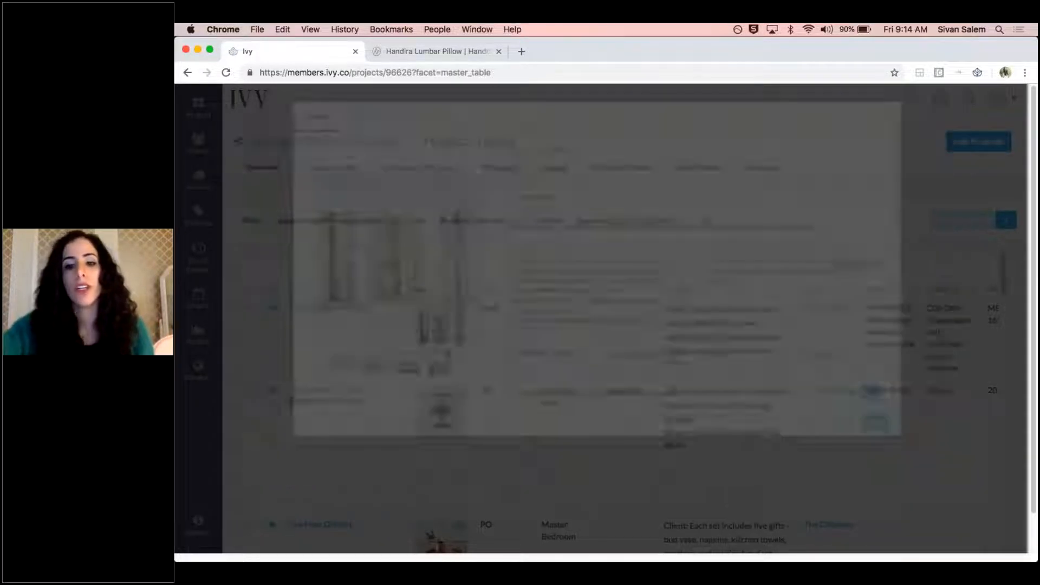
click(938, 119)
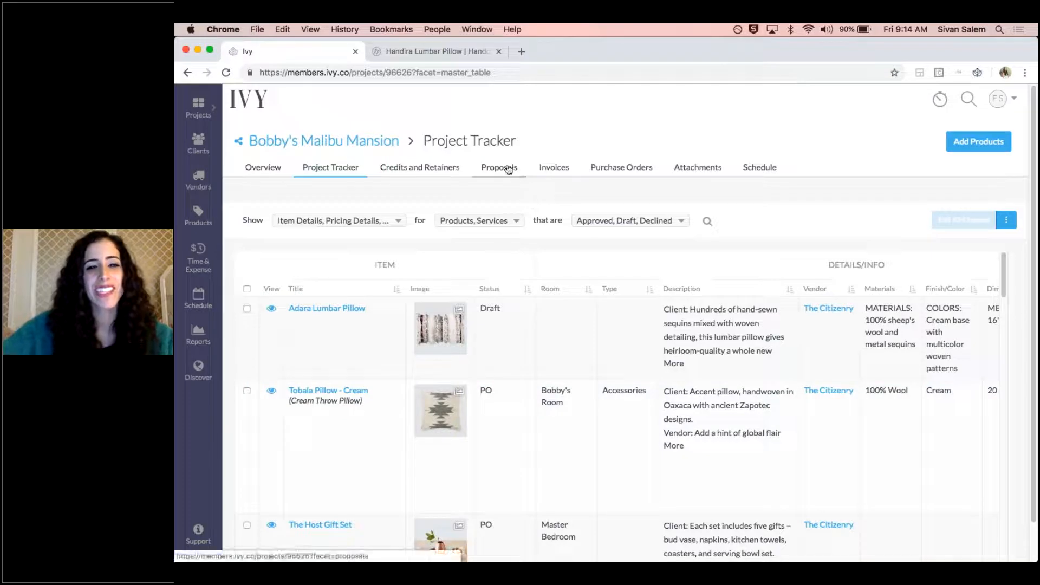
Create a new proposal for the project and add the Adara Lumbar Pillow from Project Drafts
click(496, 171)
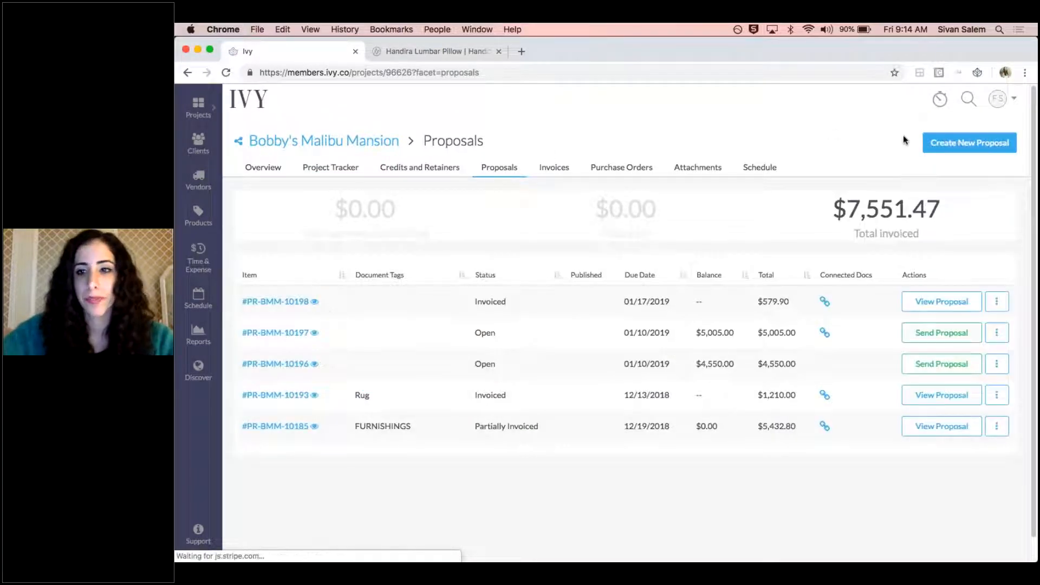
click(947, 144)
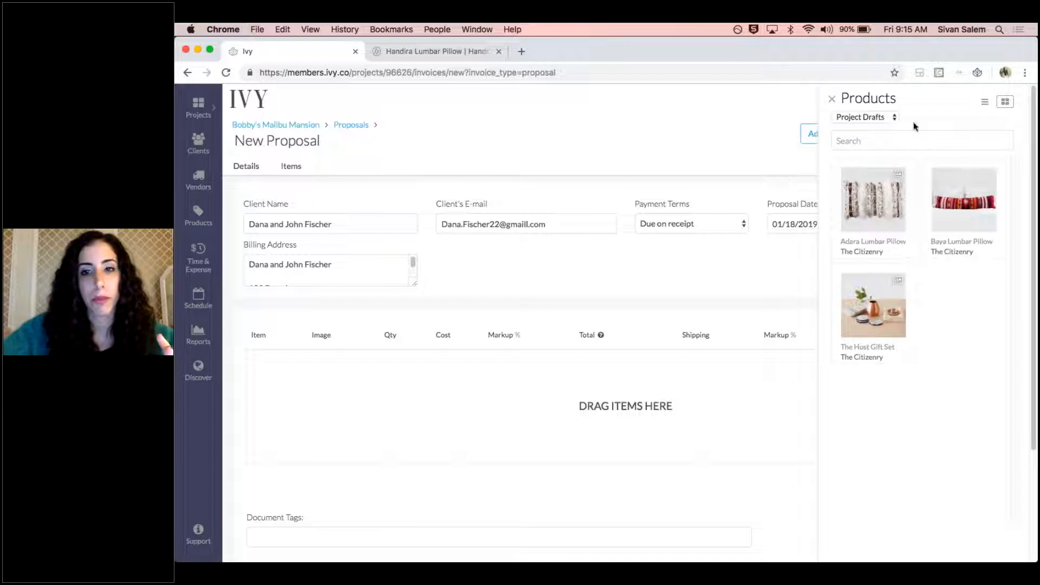
click(861, 208)
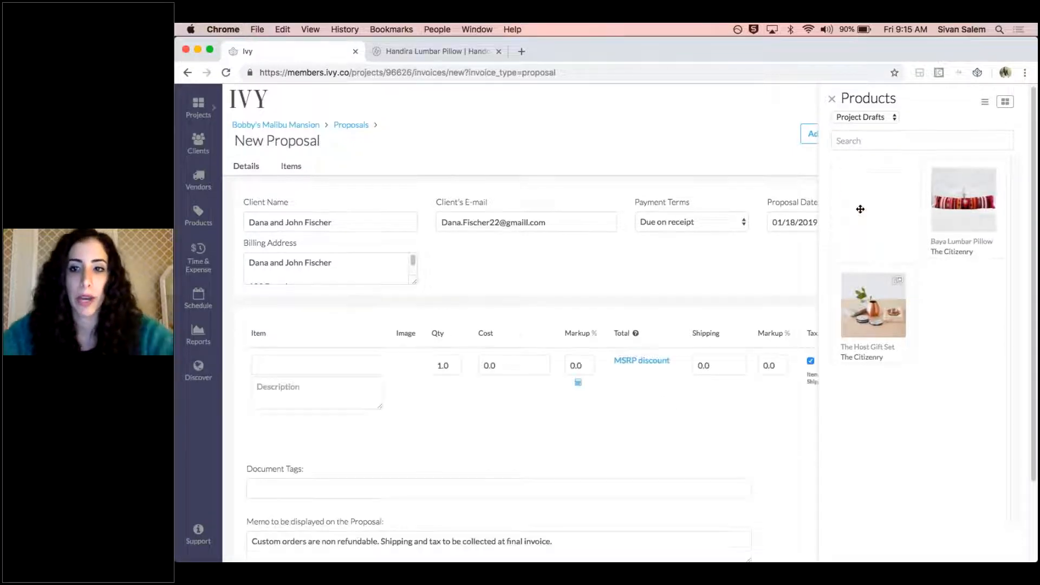
Add the Asha Area Rug - Multiple Sizes to the proposal from All Products and close the product picker
click(881, 120)
click(880, 127)
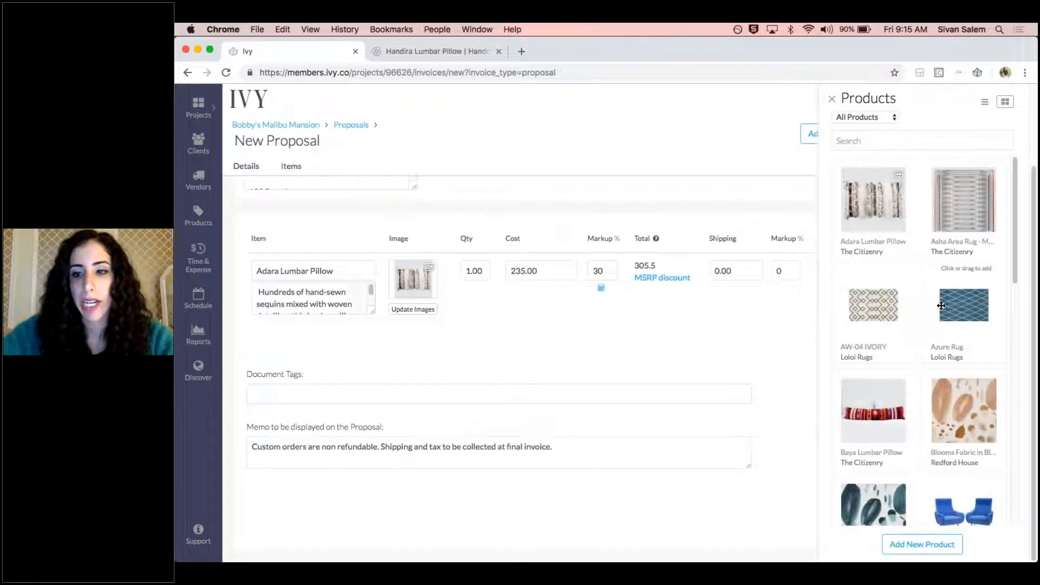
click(970, 199)
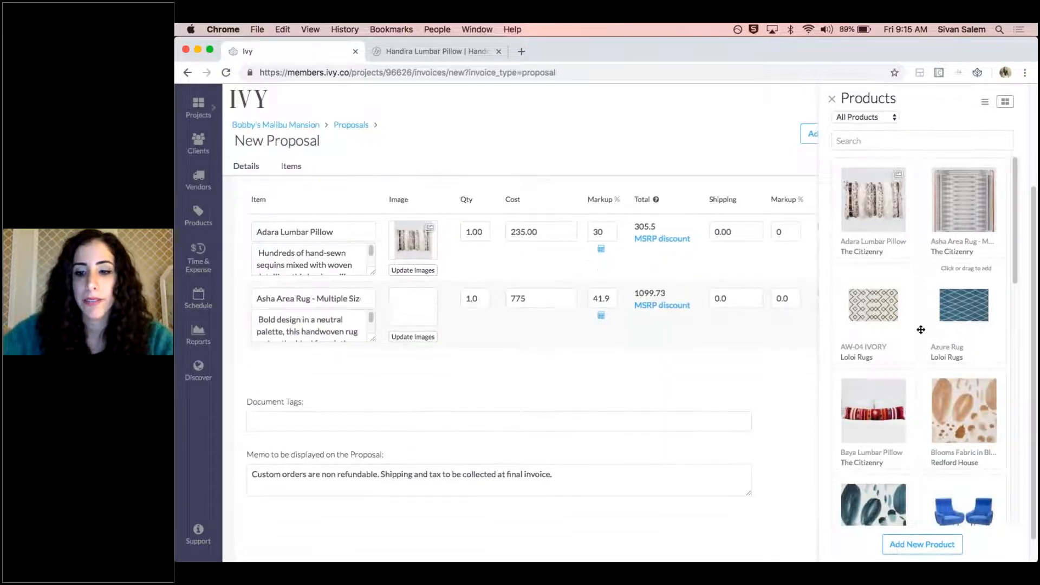
click(832, 100)
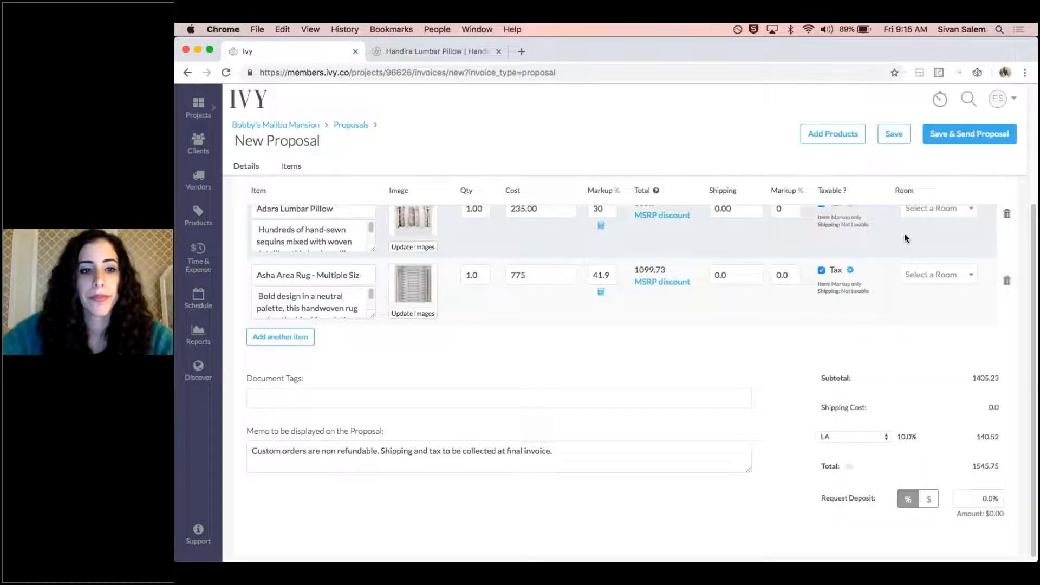
Review the Adara Lumbar Pillow line item and the client details of the new proposal
scroll(905, 233, up, 2)
click(360, 294)
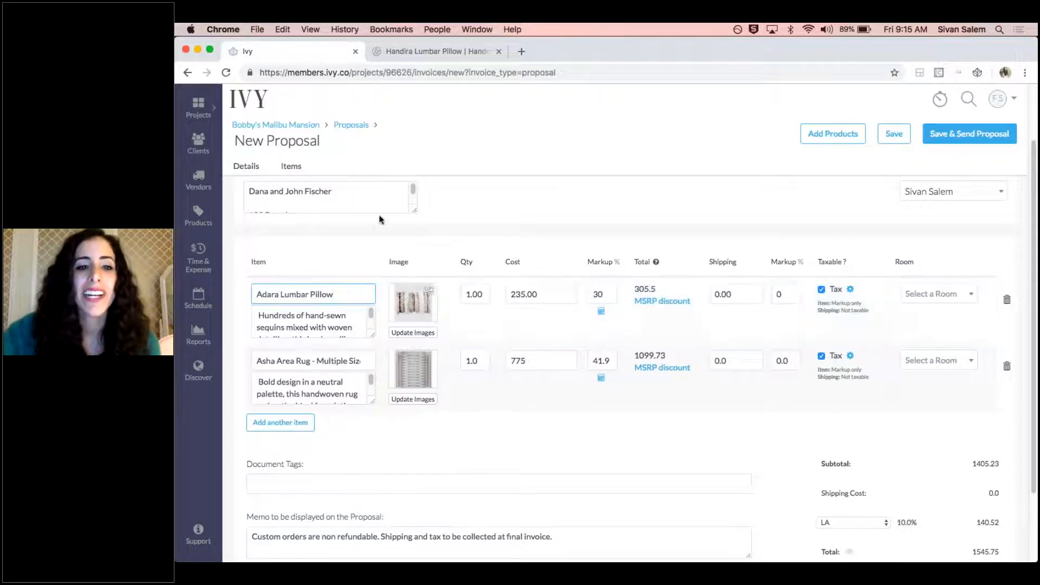
scroll(411, 214, up, 3)
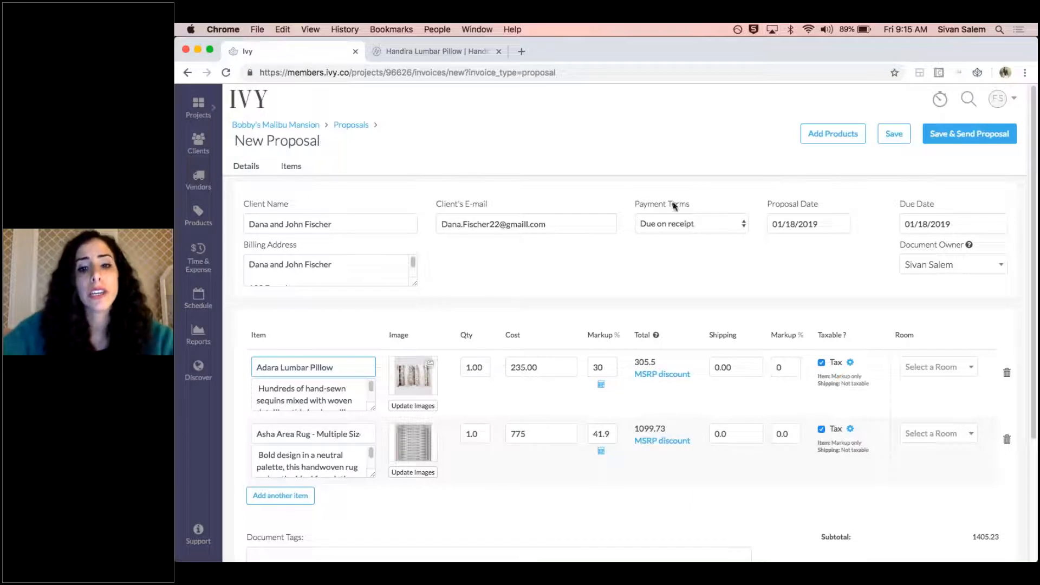
Review the payment terms options and try Net 15 on the proposal to check its effect on the due date
drag(636, 203, 696, 202)
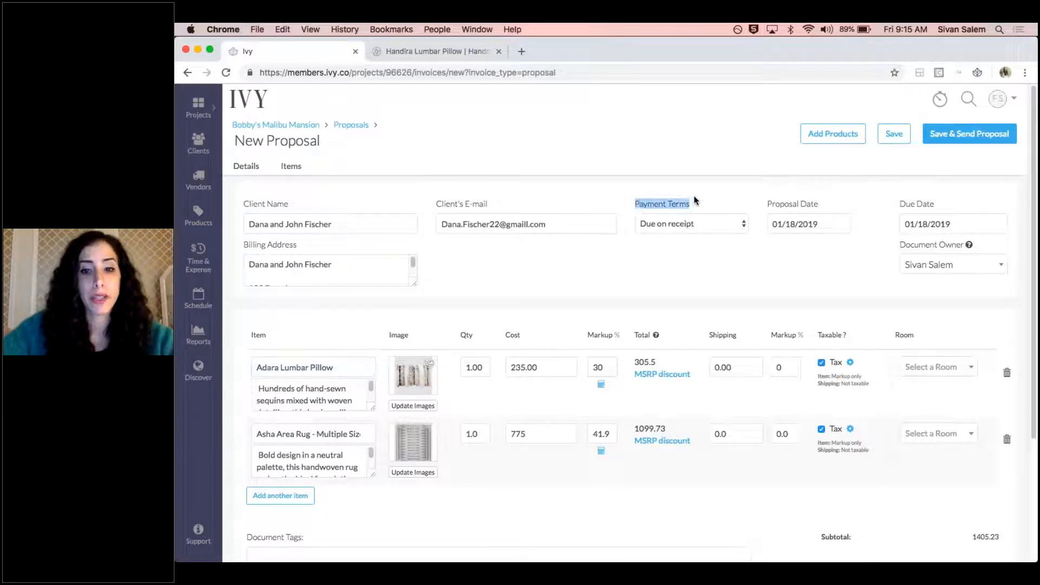
click(707, 224)
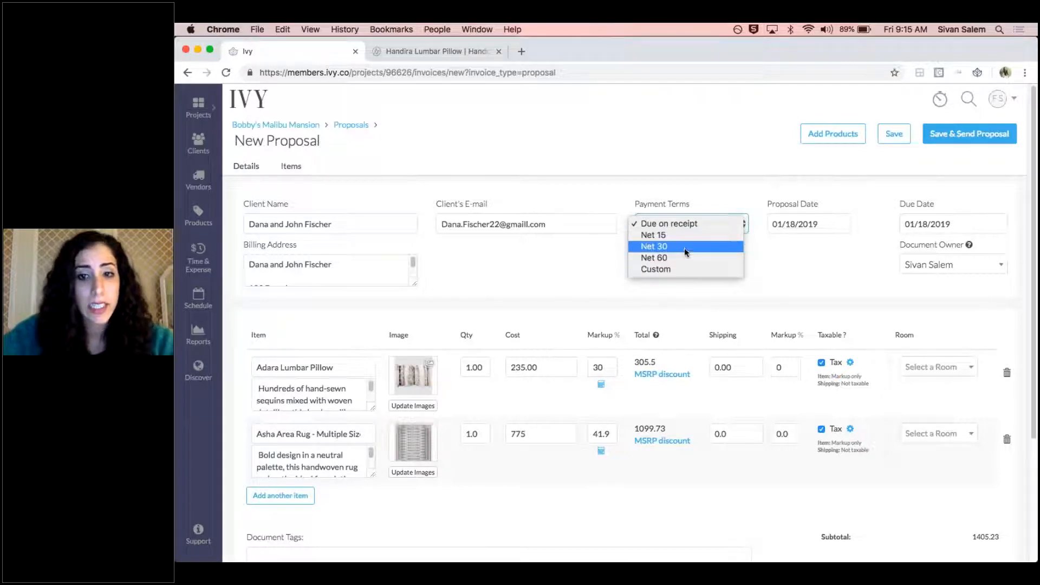
drag(825, 205, 765, 205)
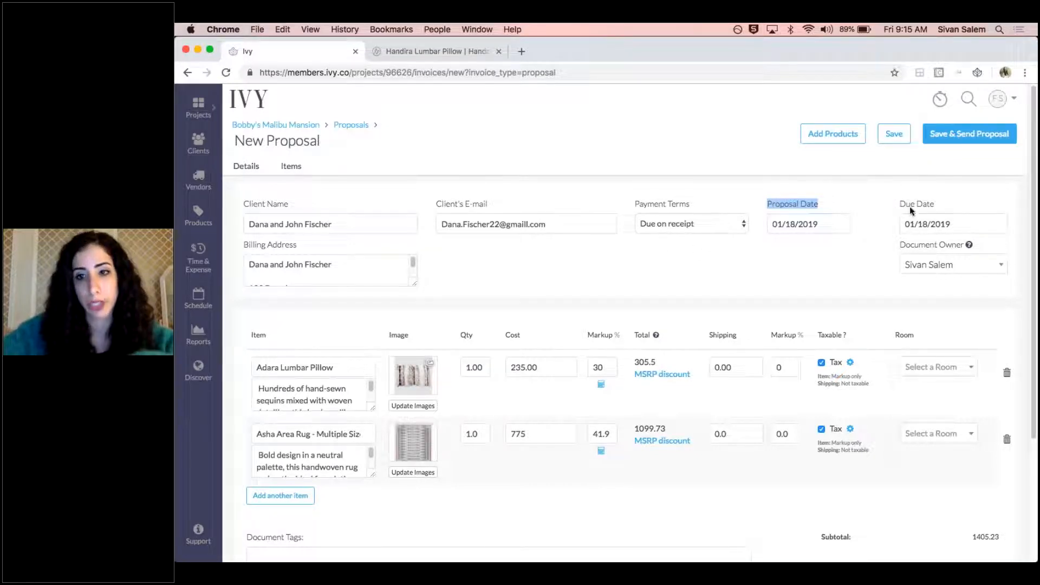
click(678, 223)
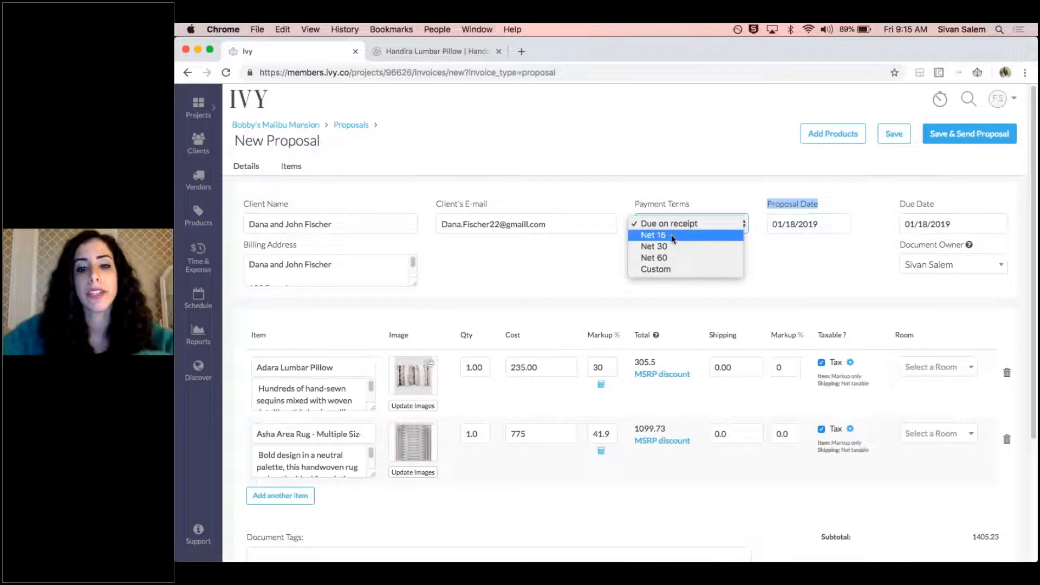
click(671, 235)
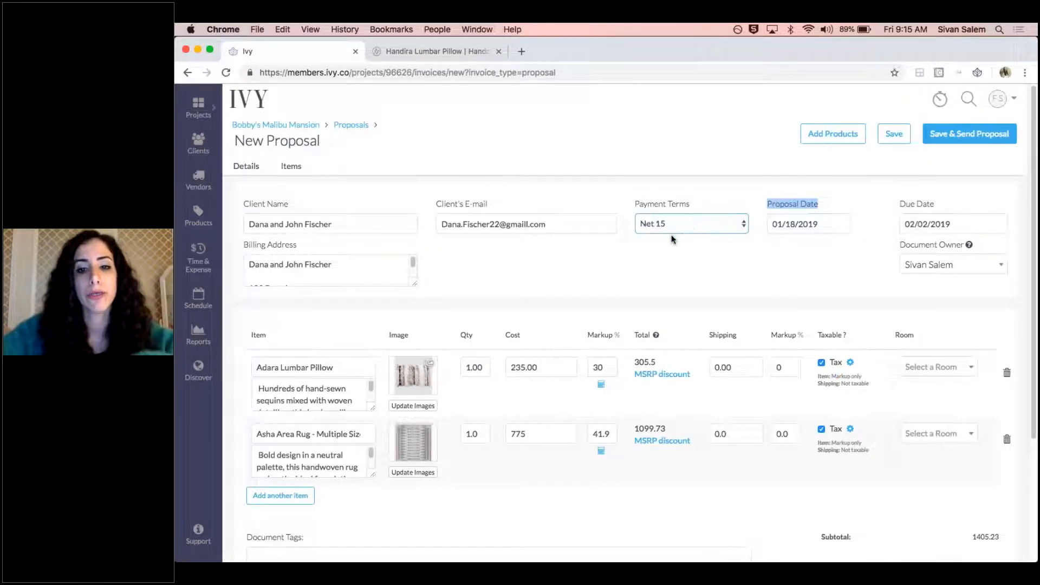
click(694, 200)
drag(900, 213, 925, 216)
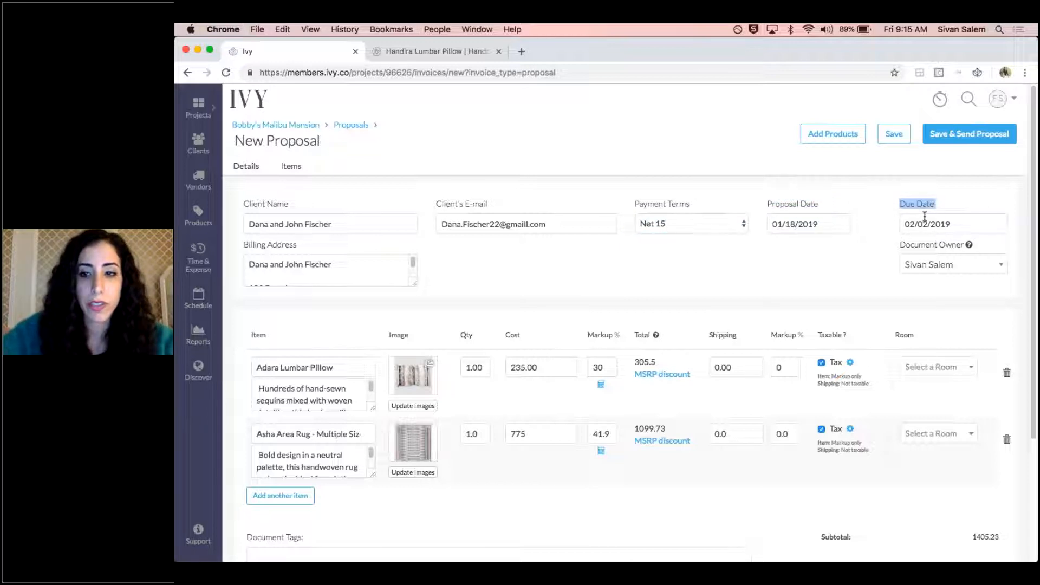
click(958, 209)
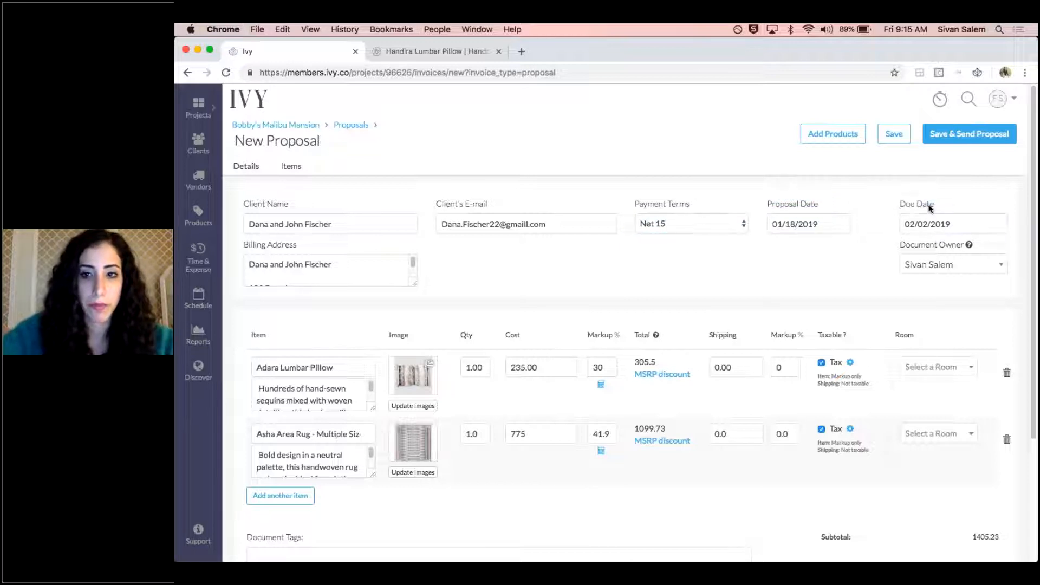
Restore the payment terms to Due on receipt and examine the document owner field
click(723, 227)
click(727, 211)
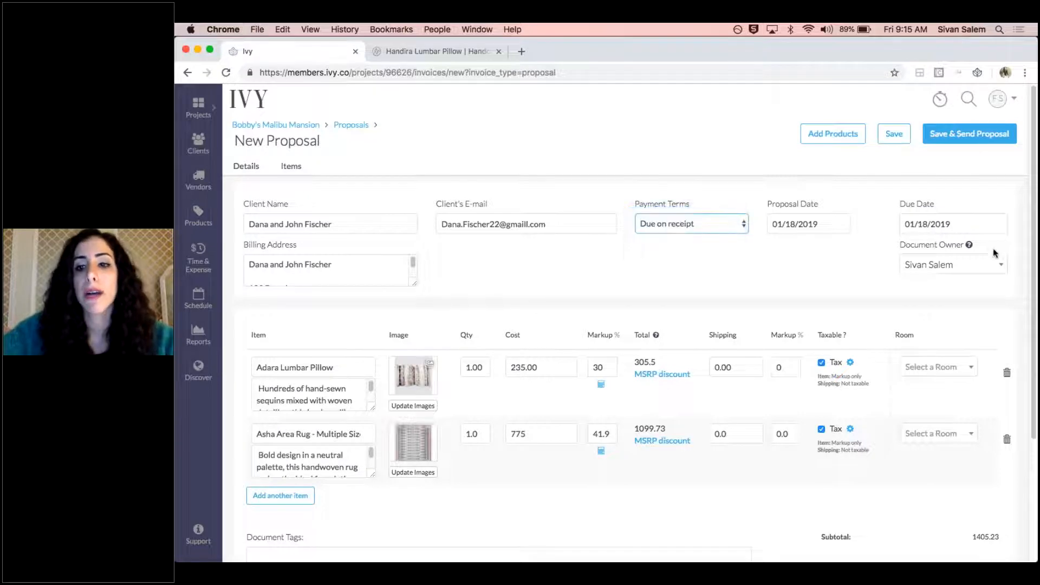
drag(906, 244, 933, 244)
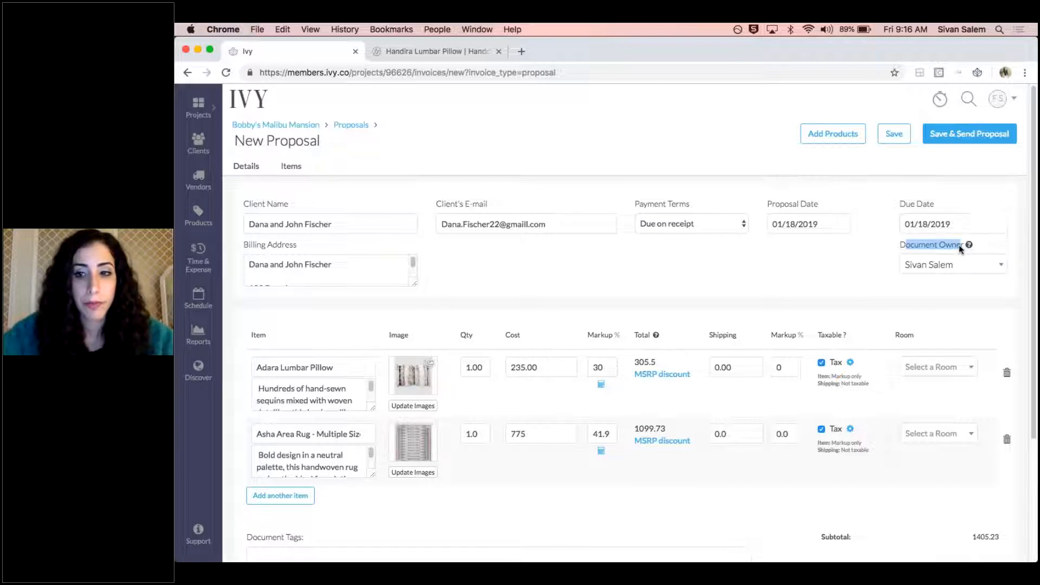
click(939, 247)
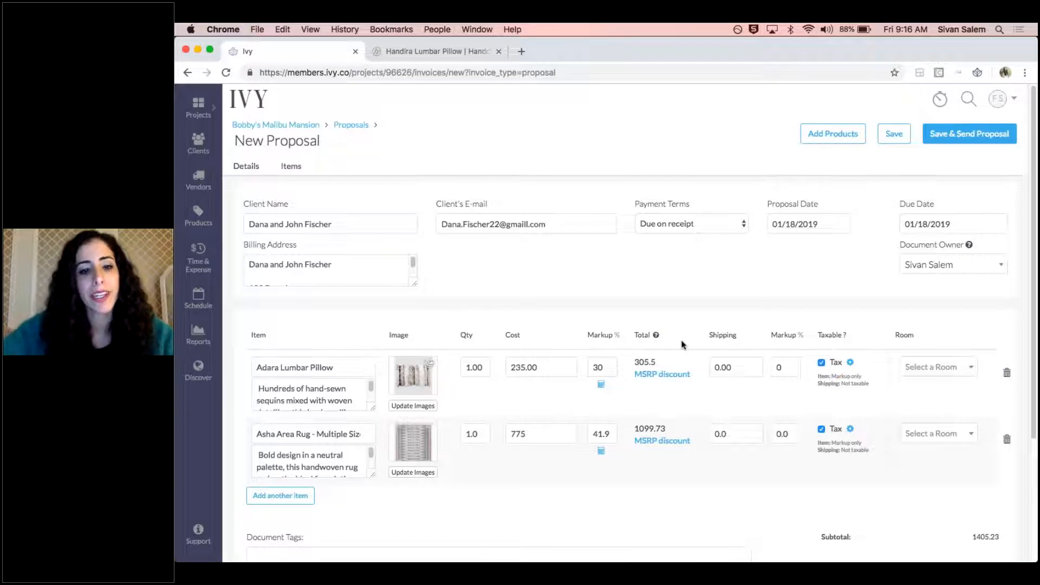
Try renaming the Adara Lumbar Pillow line item as Decorative Pillow and restore its original product name
scroll(366, 369, down, 3)
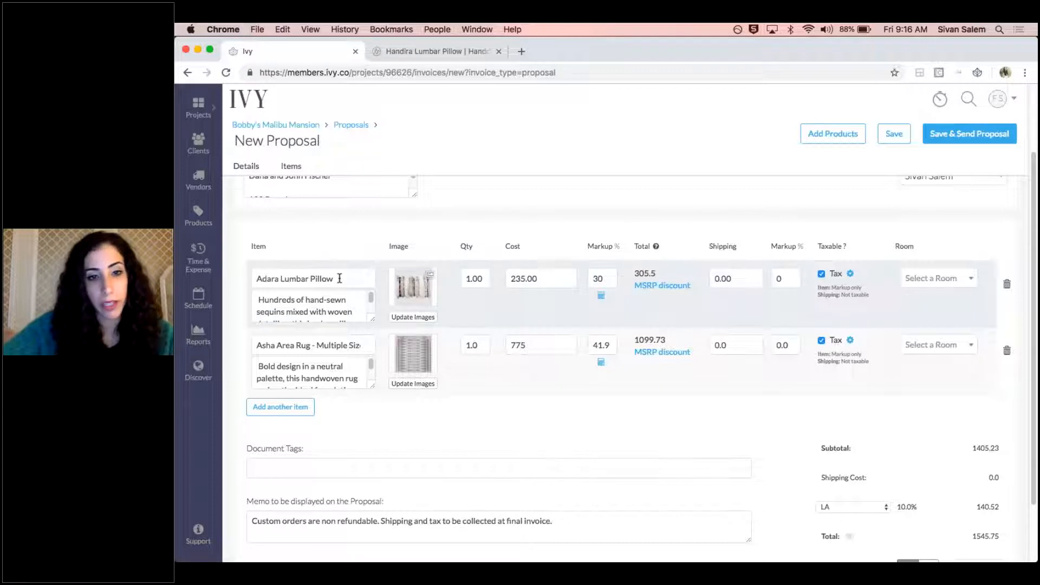
drag(344, 277, 256, 278)
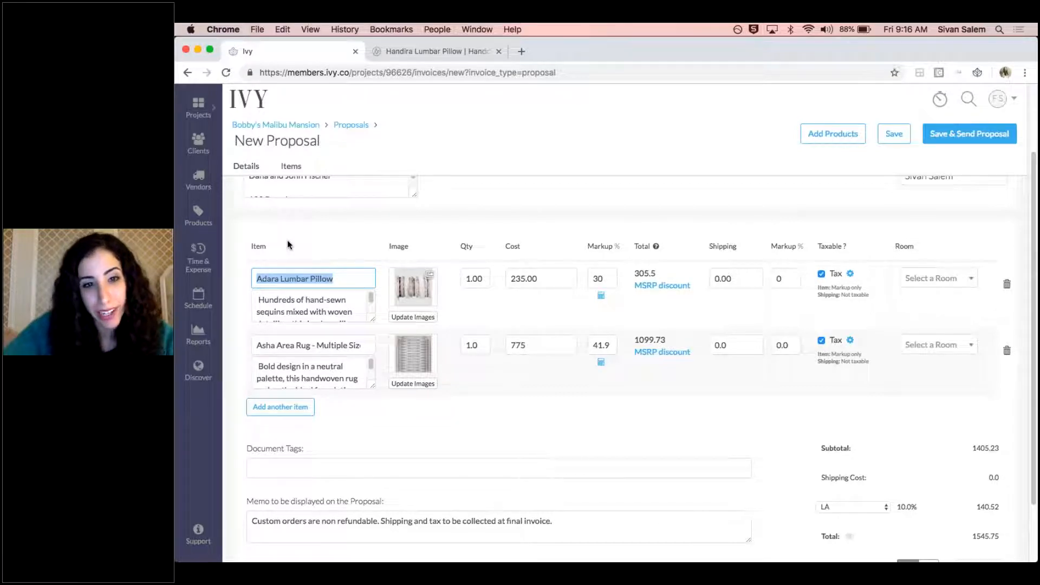
key(BackSpace)
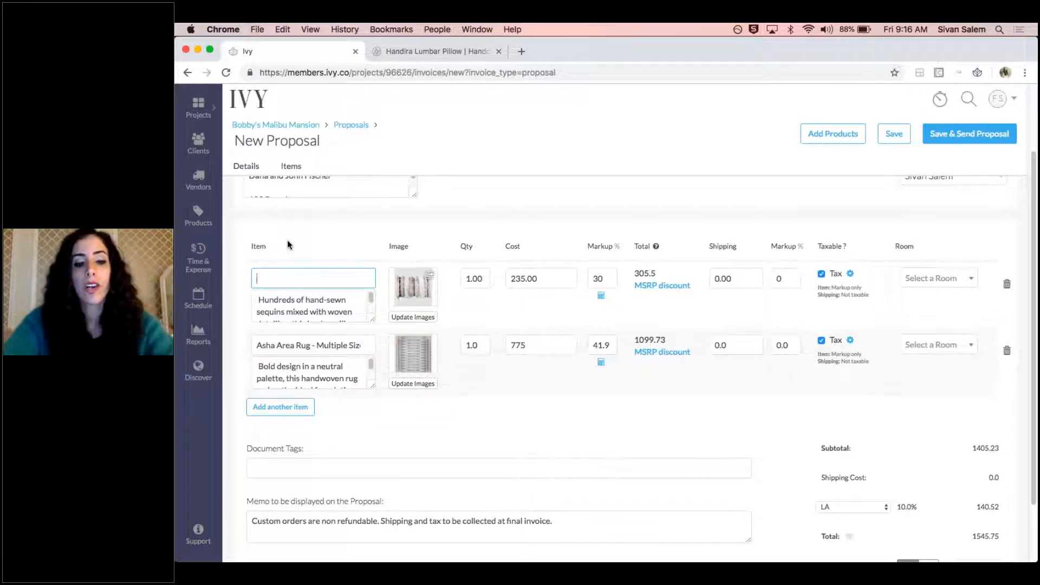
text(Decorative Pillow)
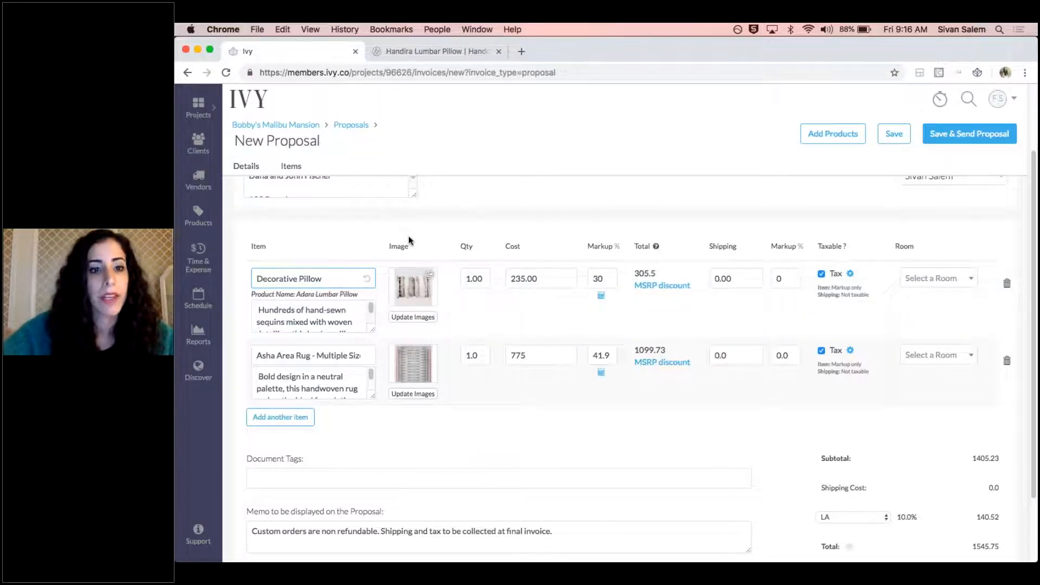
drag(253, 294, 377, 298)
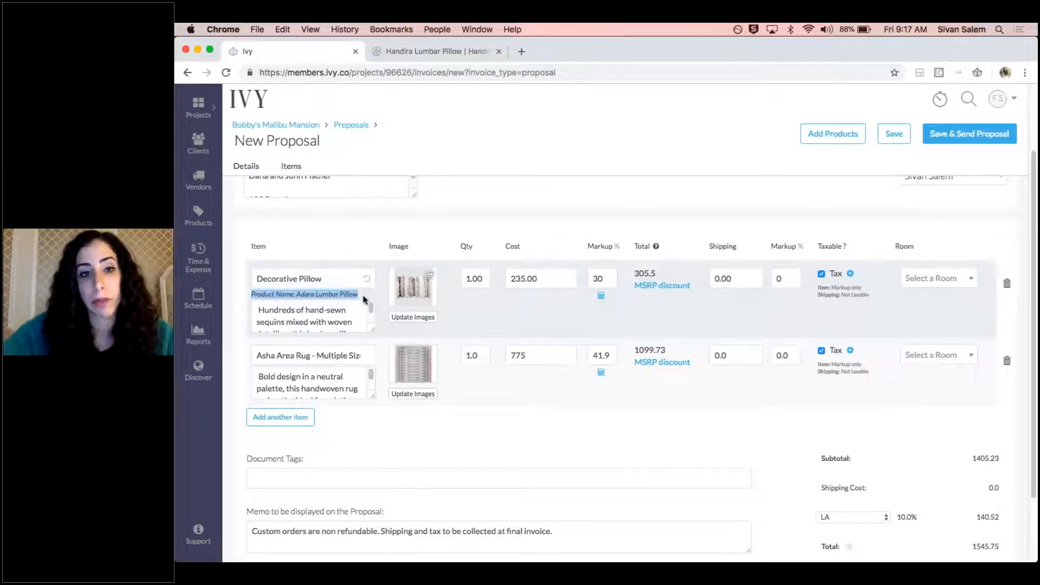
drag(332, 277, 251, 276)
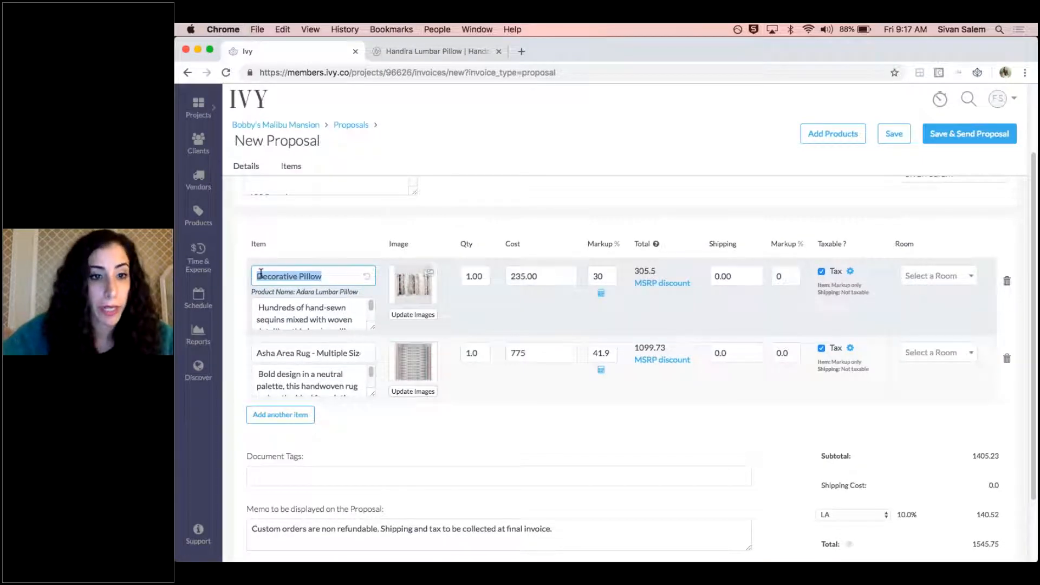
click(368, 279)
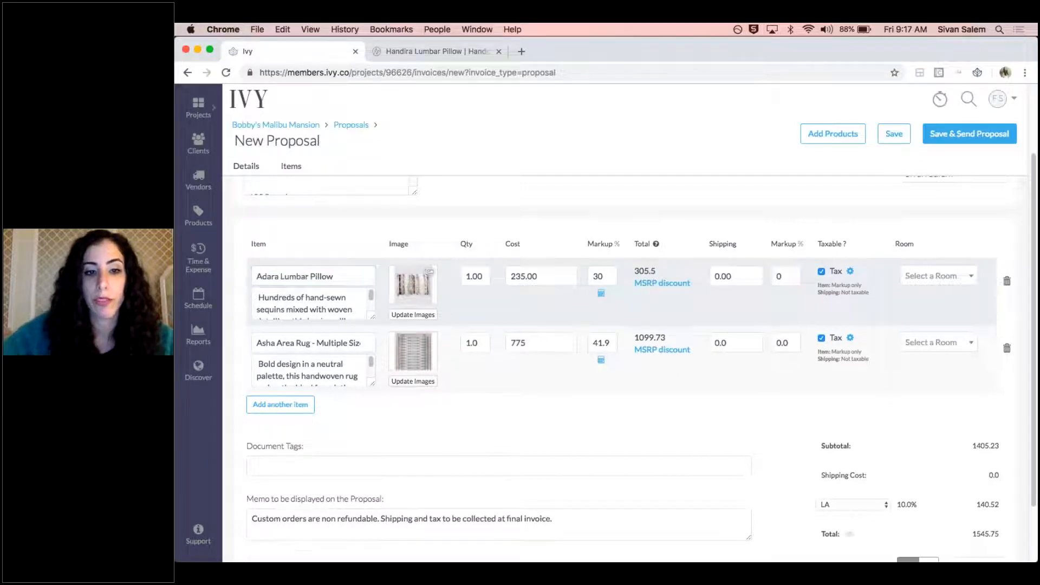
Rename the Adara Lumbar Pillow line item as Decorative Pillow
key(super+a)
text(D)
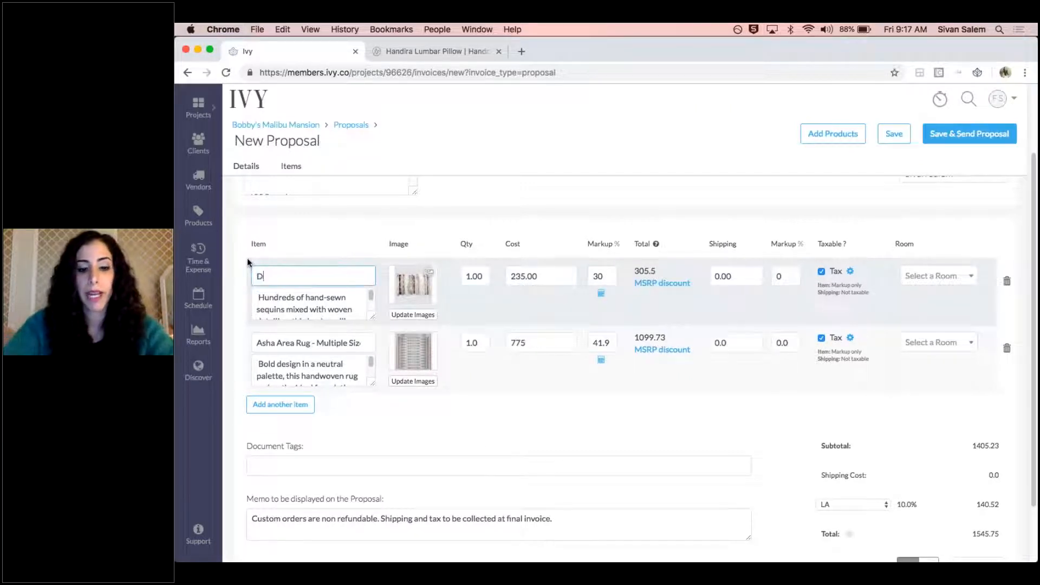
text(ecorative Pillow)
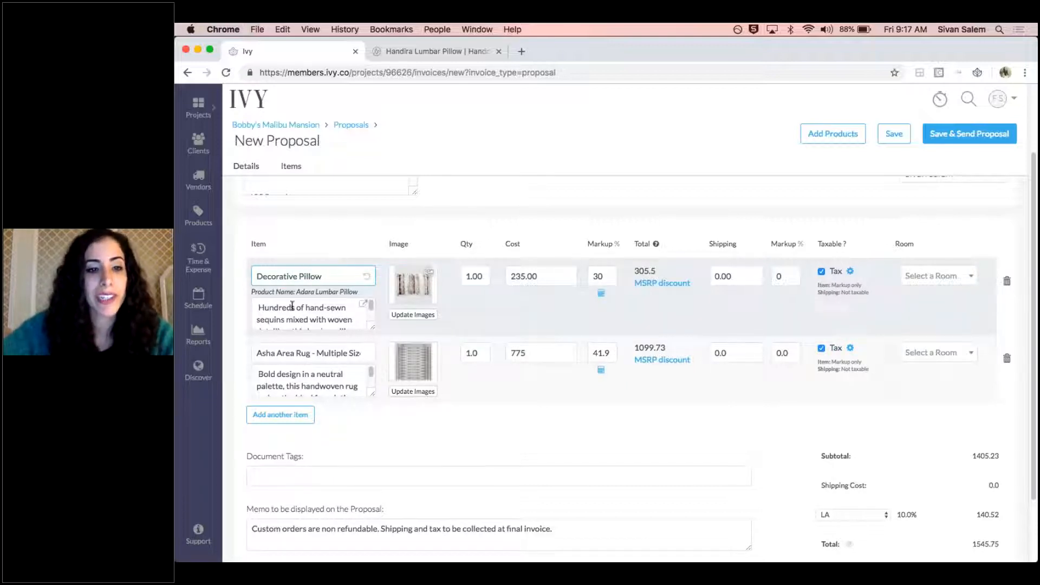
Remove the leading space from the pillow's description and view the full text in the enlarged description editor without saving
drag(375, 326, 371, 512)
click(260, 307)
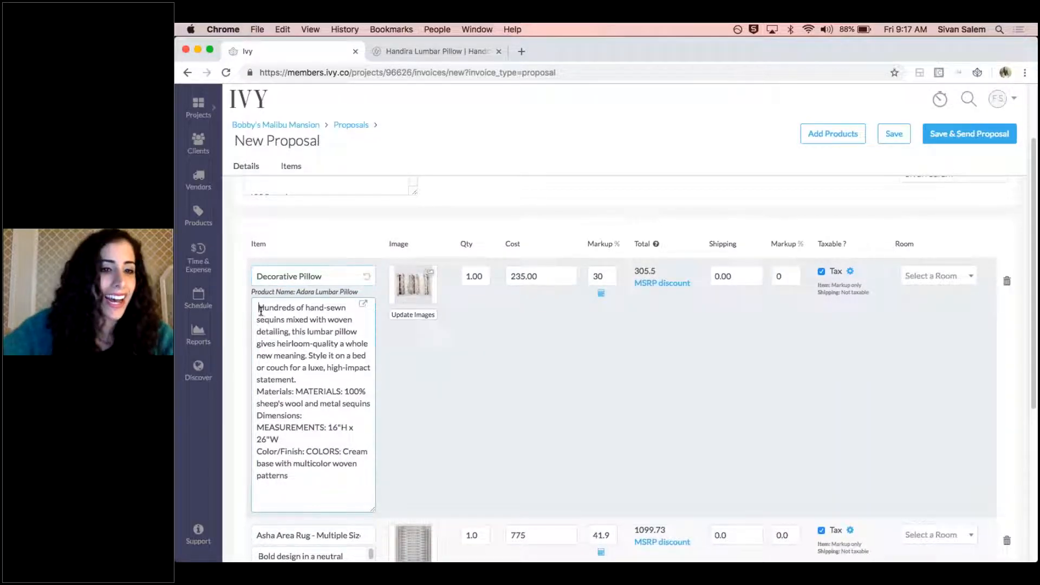
key(BackSpace)
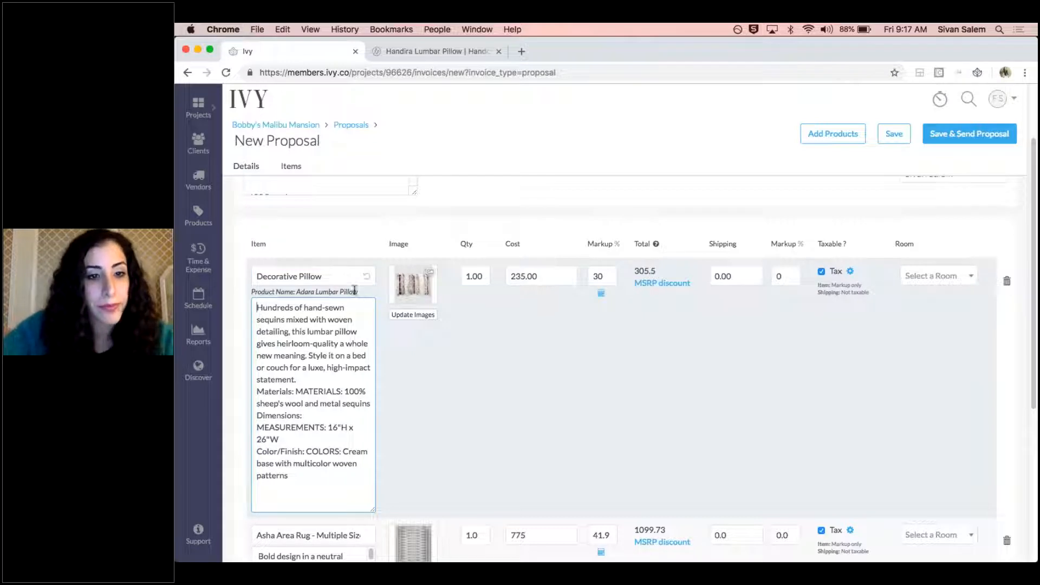
click(364, 308)
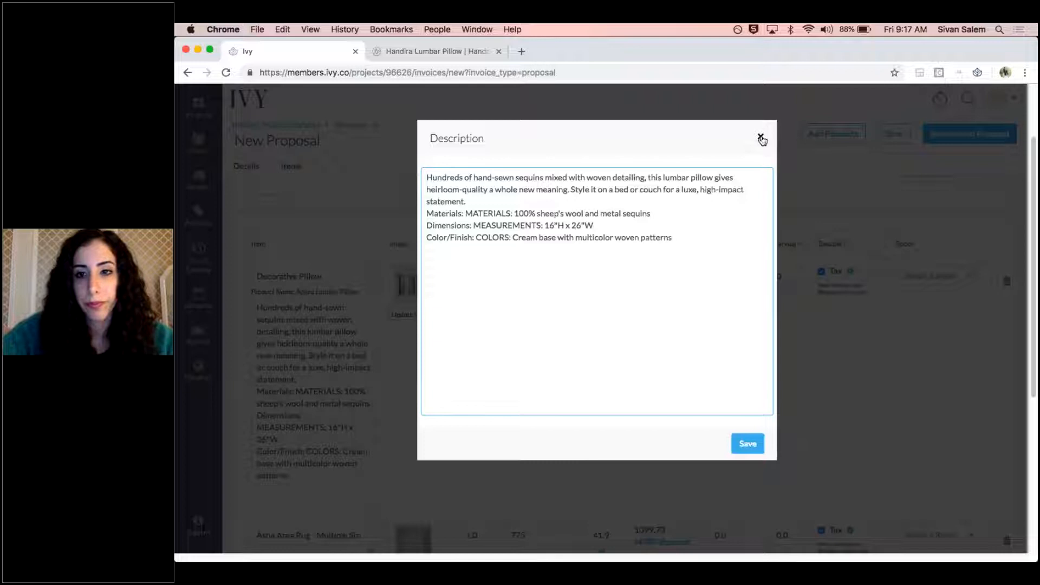
click(761, 137)
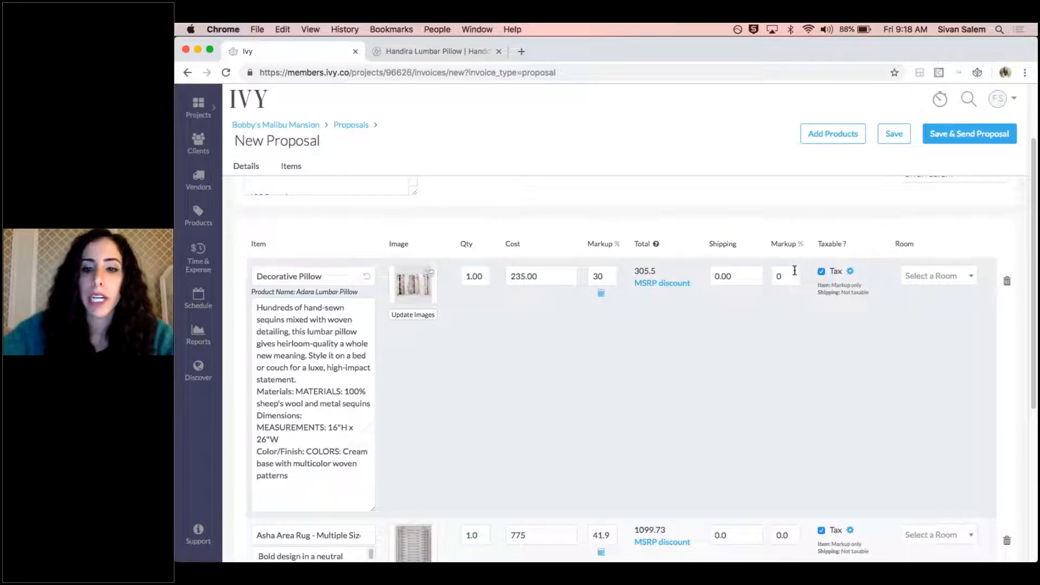
Check the Decorative Pillow's tax settings and assign the item to Bobby's Room
click(851, 272)
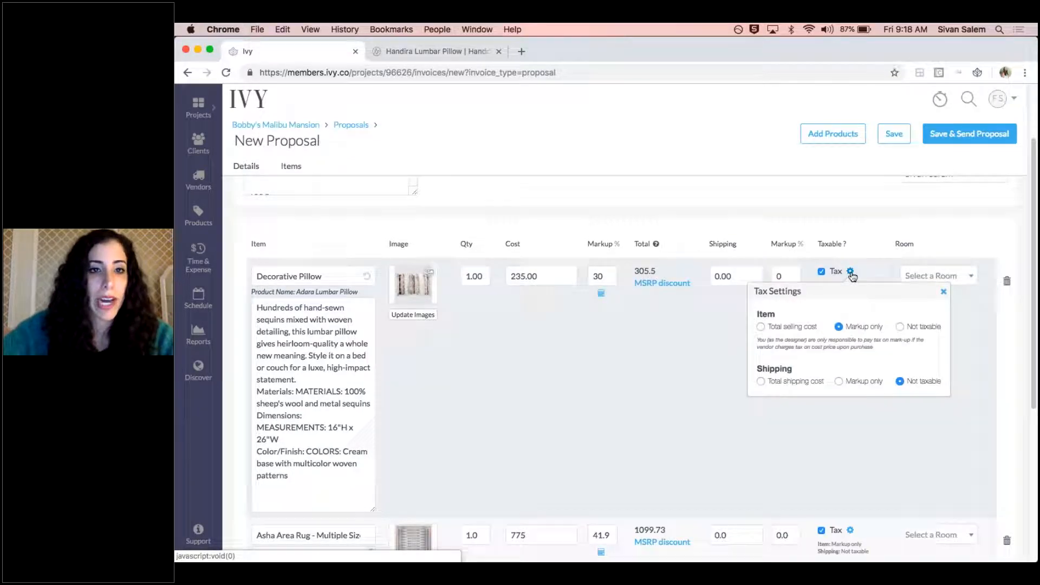
click(851, 272)
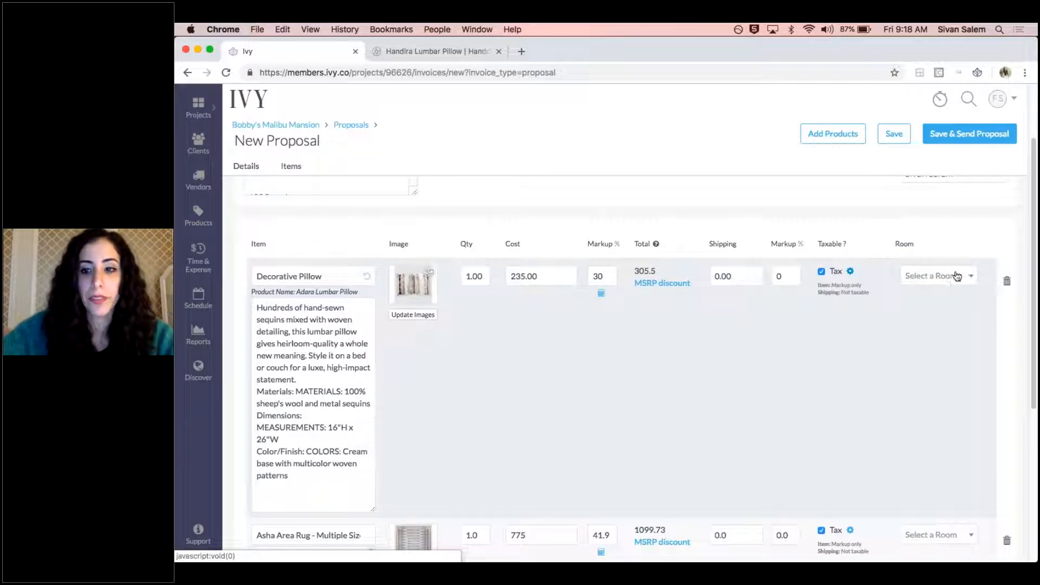
click(957, 276)
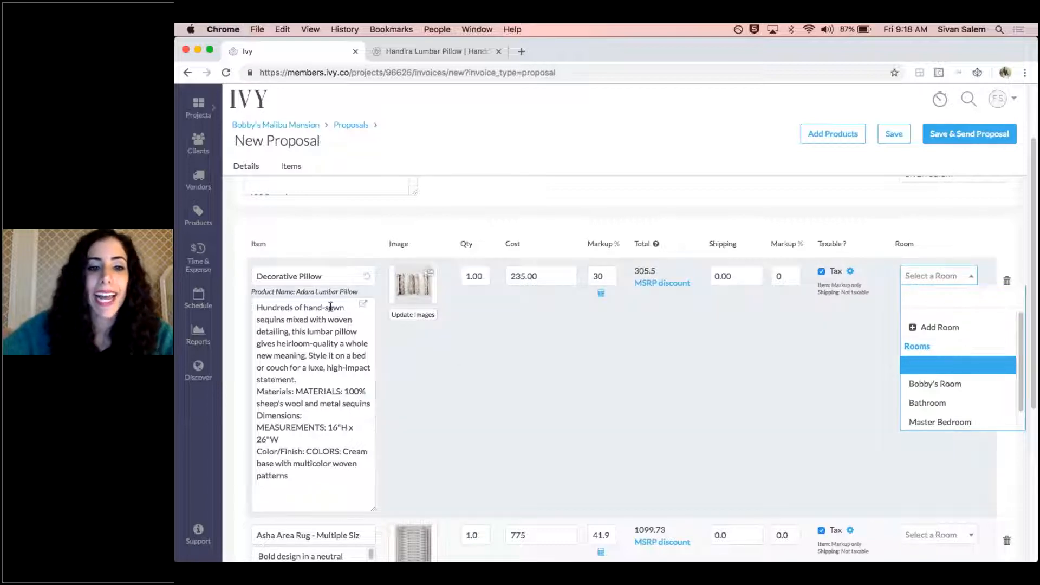
scroll(940, 385, down, 1)
click(939, 365)
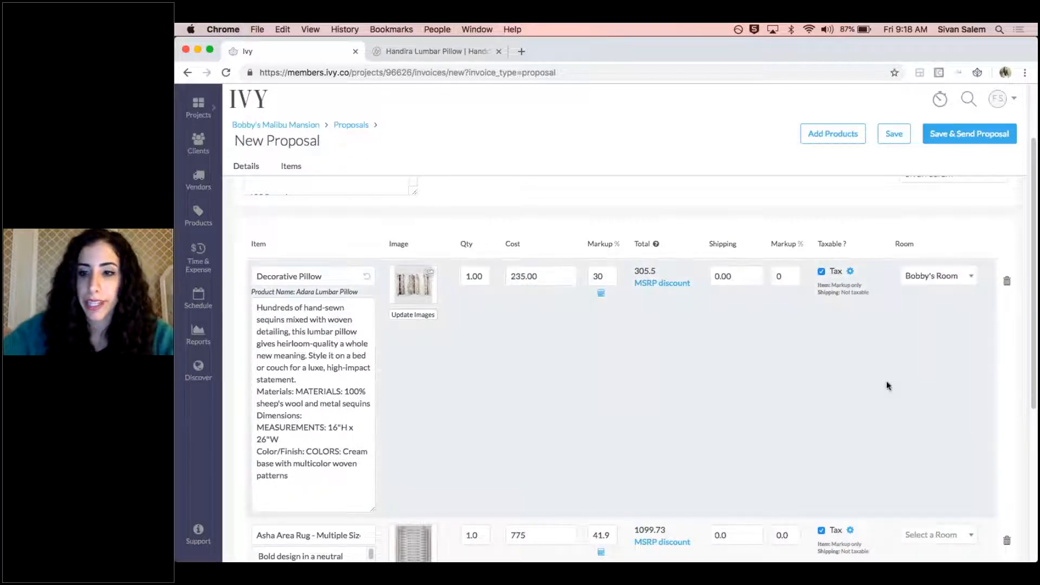
Shorten the rug line item's name to Asha Area Rug by removing the Multiple Sizes suffix
scroll(848, 407, down, 5)
click(287, 293)
drag(311, 291, 362, 293)
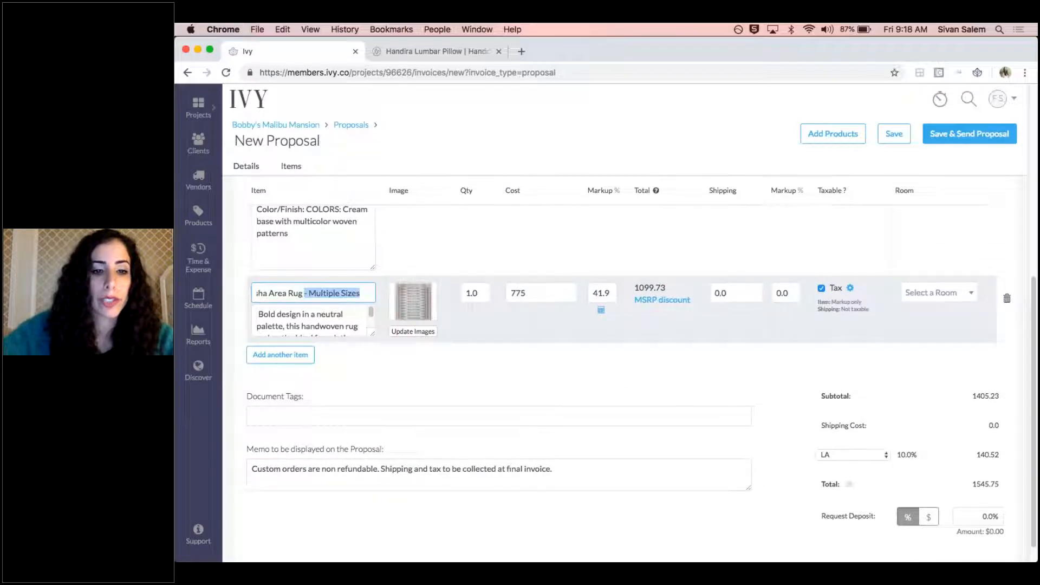
key(BackSpace)
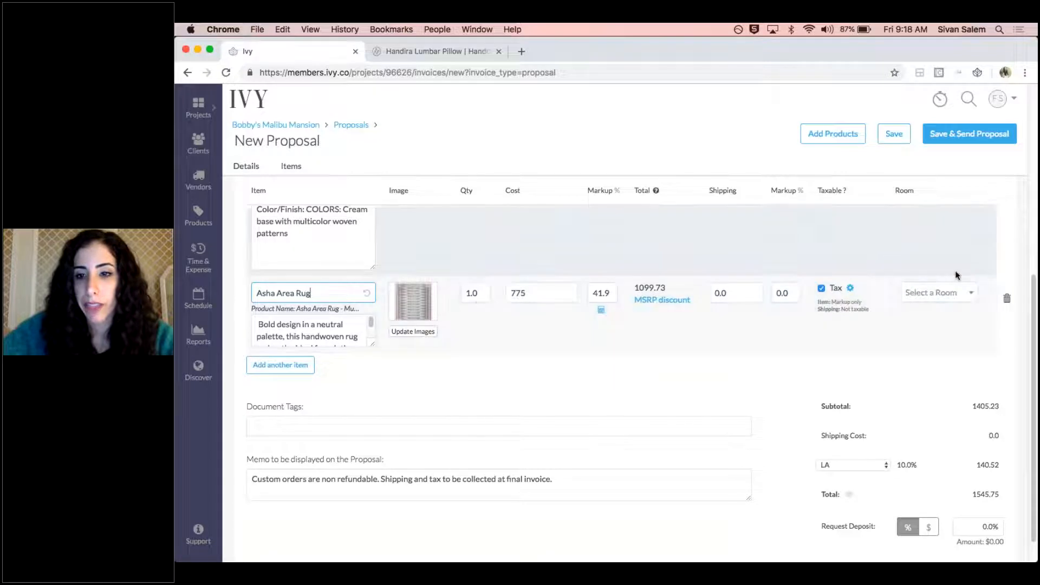
Assign the Asha Area Rug line item to the Living Room
click(937, 293)
scroll(976, 420, down, 2)
click(928, 435)
click(374, 425)
scroll(366, 401, down, 1)
click(347, 367)
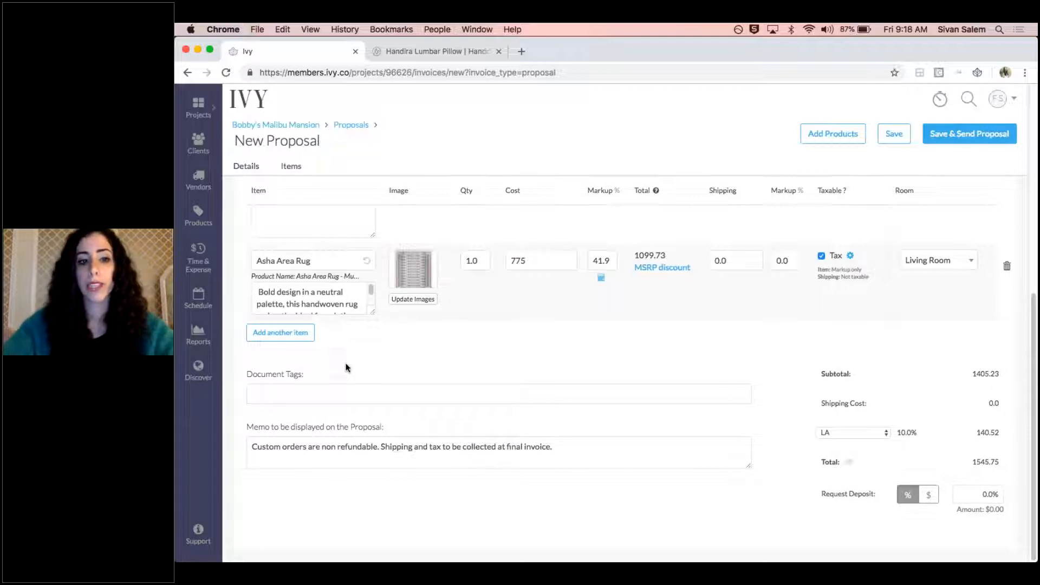
Add the document tag Accessories Proposal and review the memo text displayed on the proposal
click(334, 390)
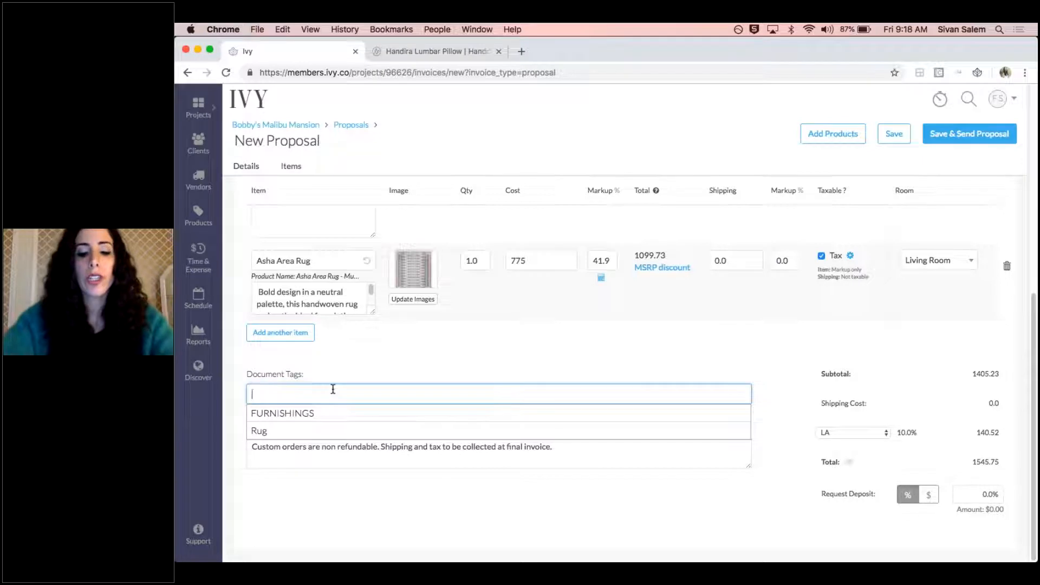
text(Accessories)
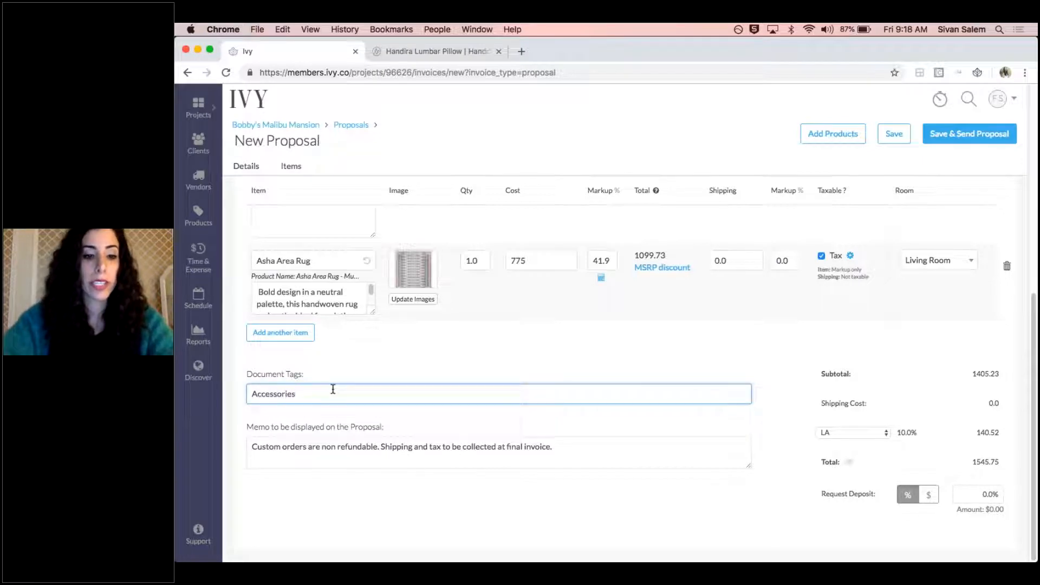
text( Proposal)
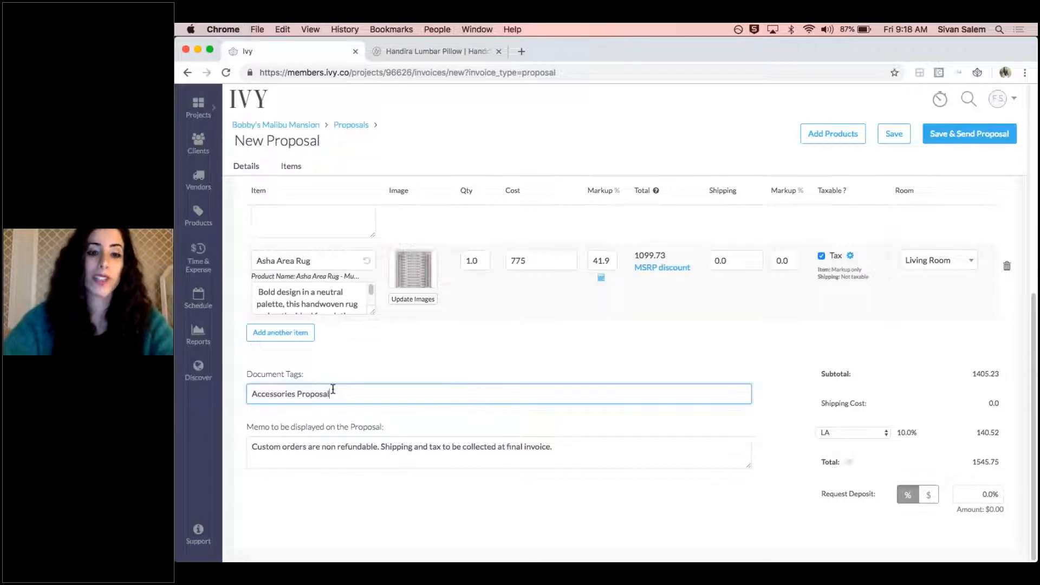
key(Return)
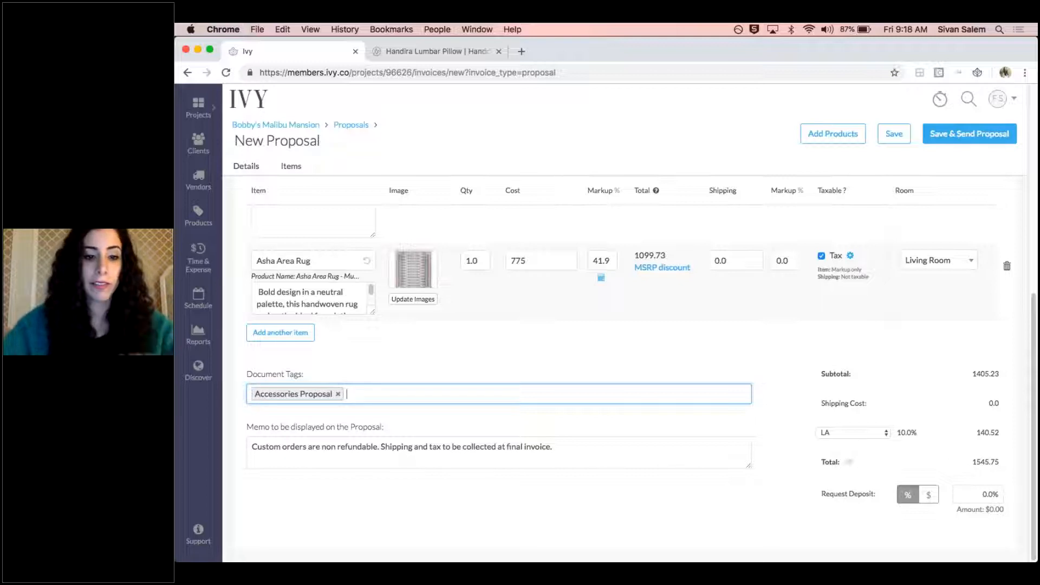
drag(609, 448, 350, 423)
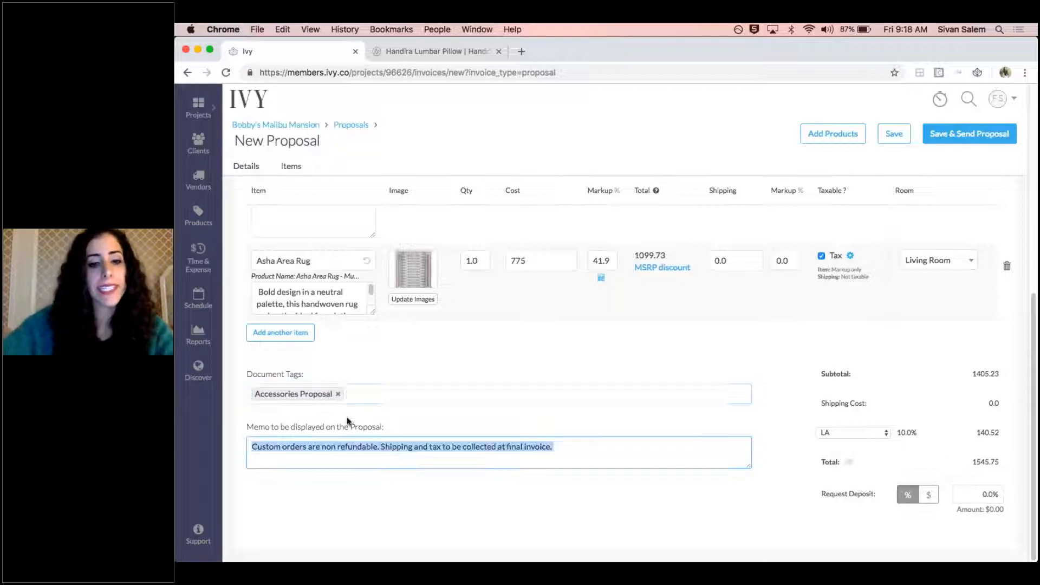
Review the proposal's totals, tax rate and the visibility option next to the total
click(253, 426)
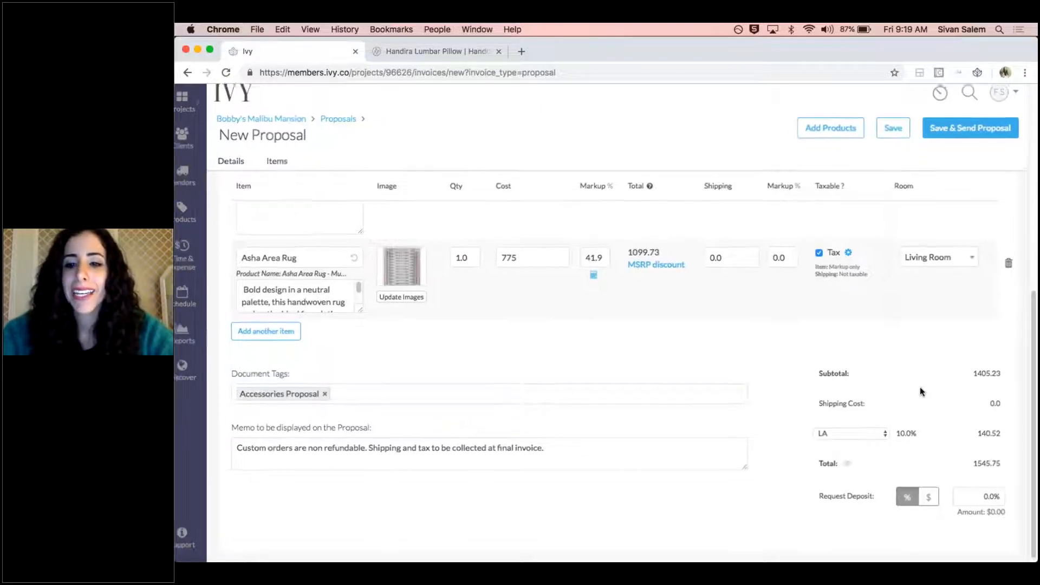
scroll(920, 387, up, 3)
scroll(920, 387, right, 1)
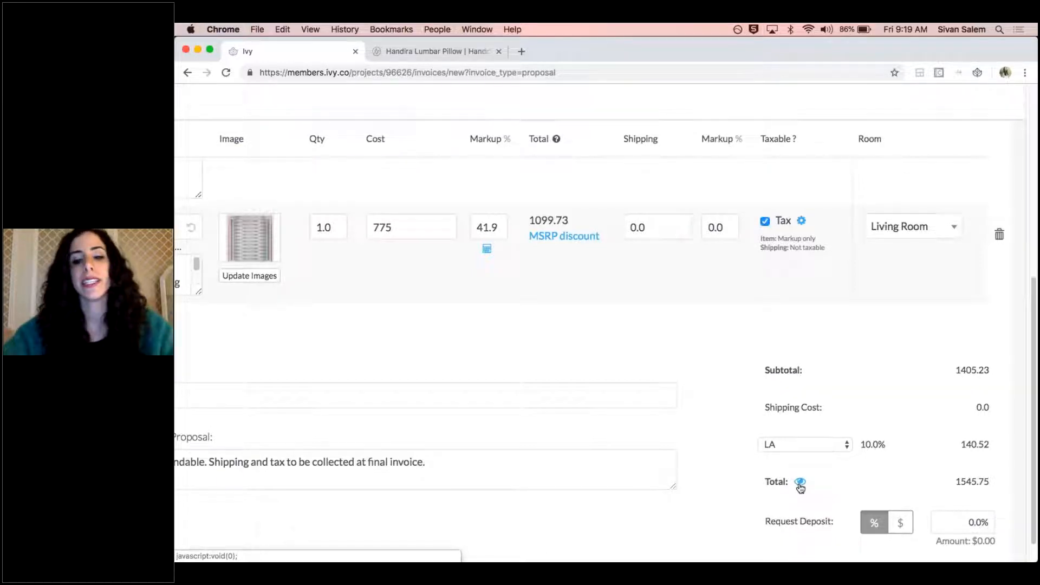
scroll(801, 487, down, 1)
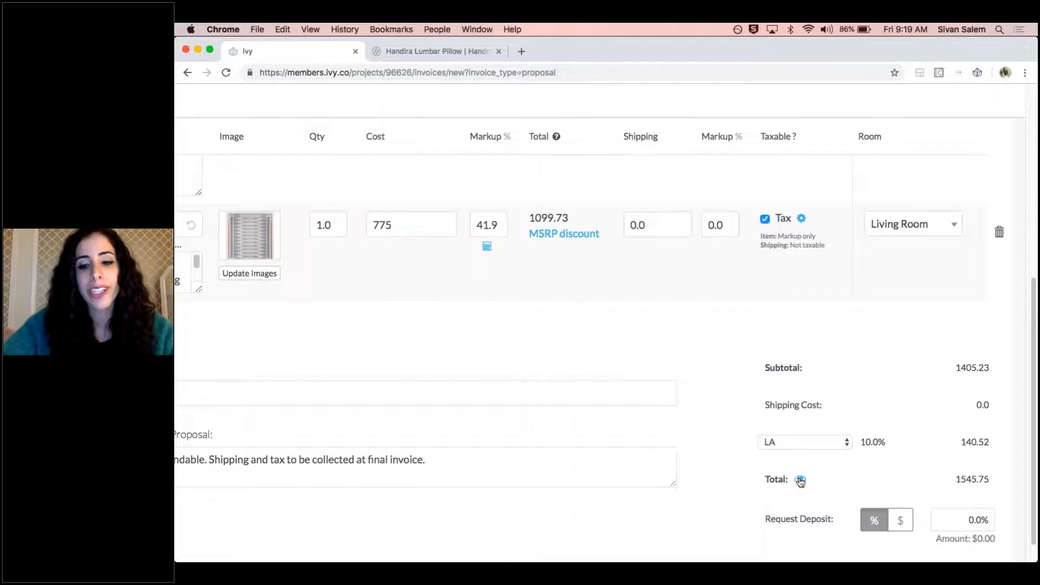
click(800, 484)
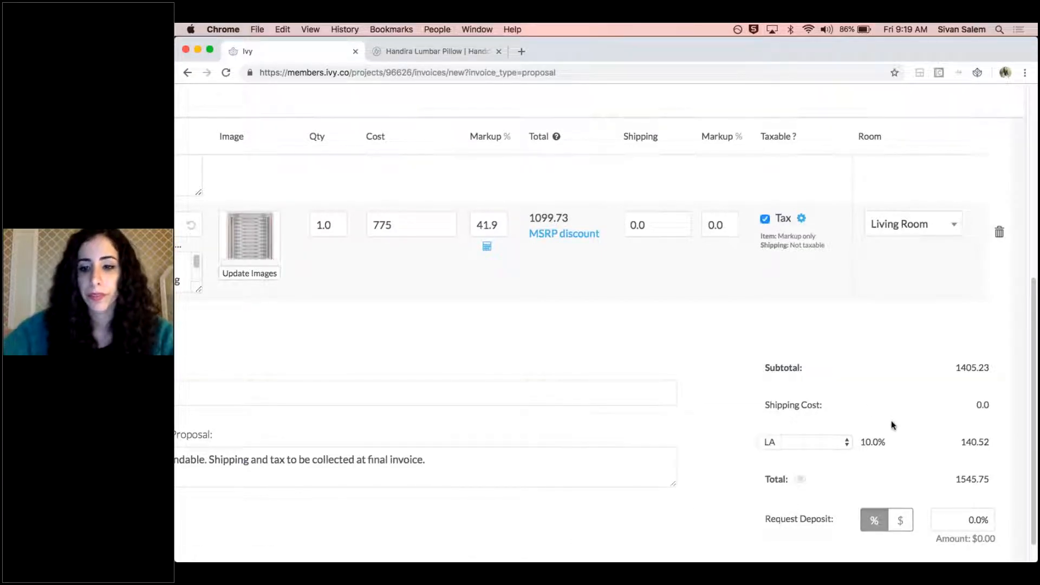
scroll(894, 426, down, 1)
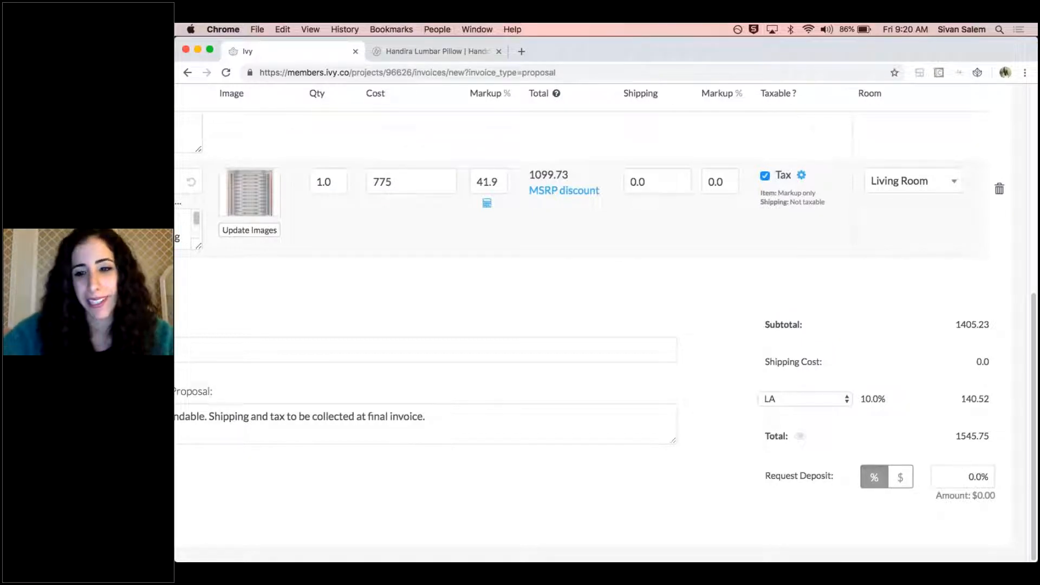
Request a 100% deposit on the proposal and save it without sending
click(970, 477)
text(100)
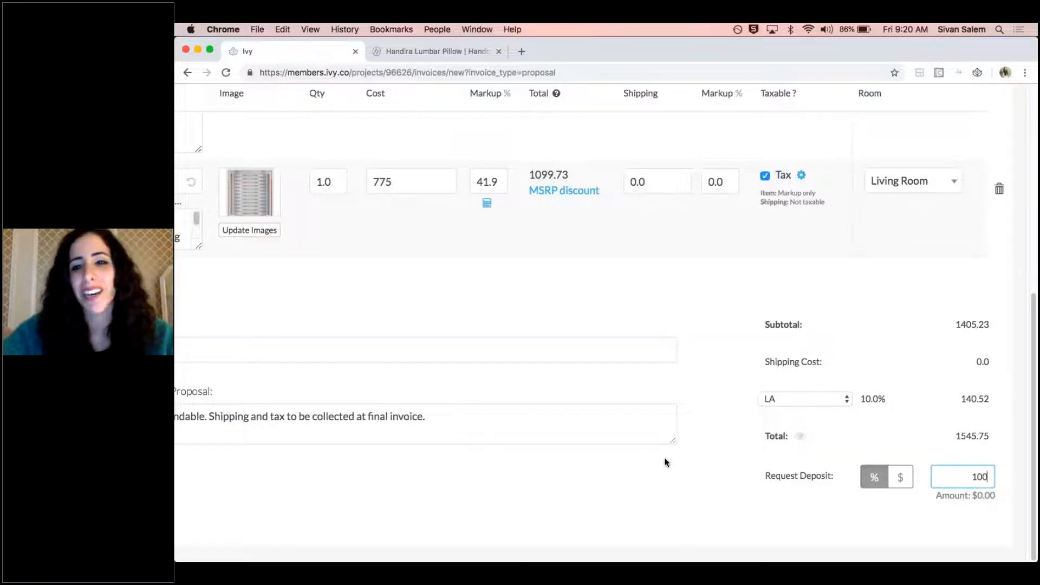
click(641, 475)
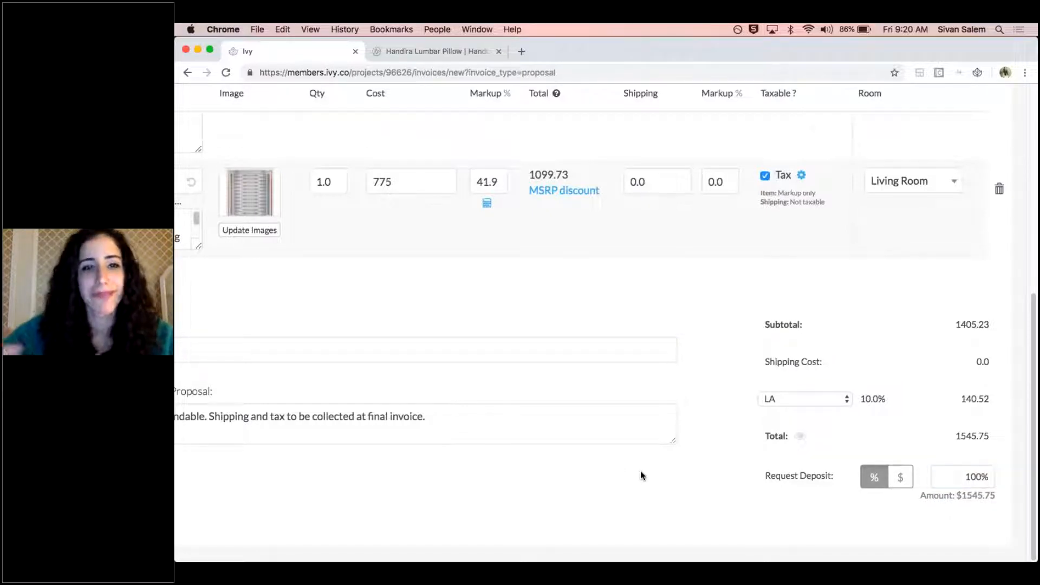
scroll(641, 473, down, 3)
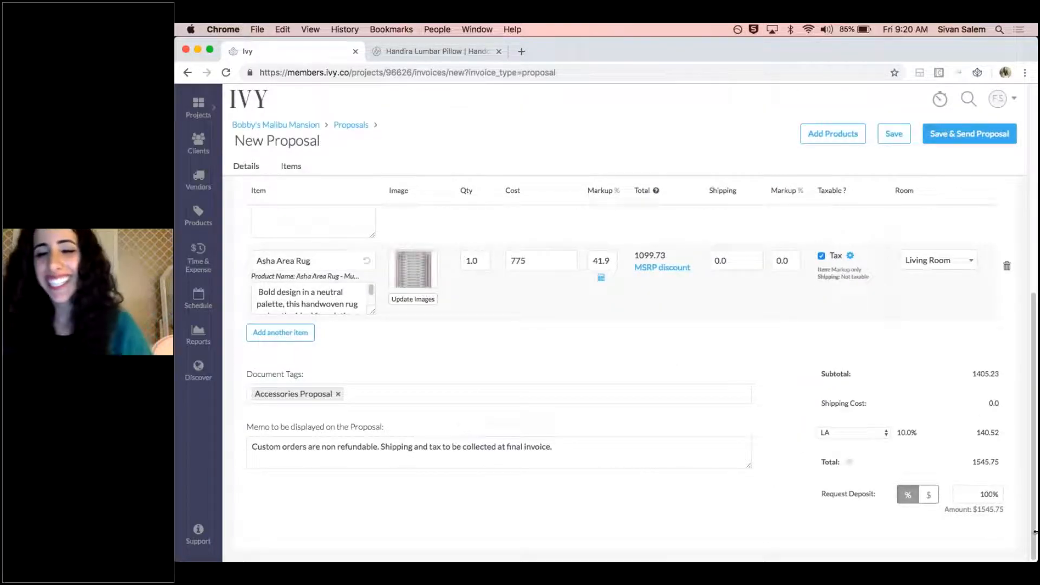
click(895, 135)
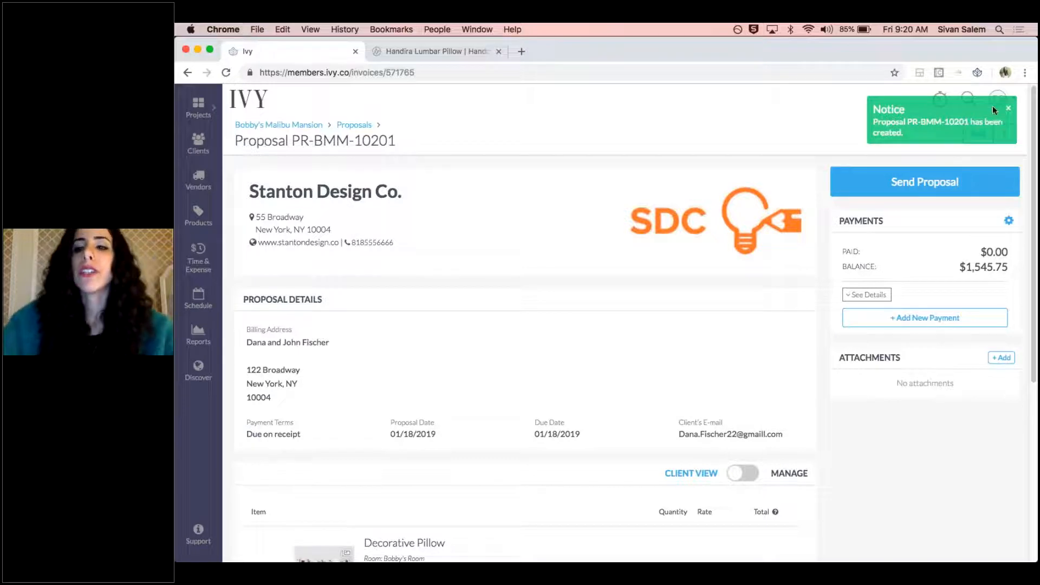
click(1010, 109)
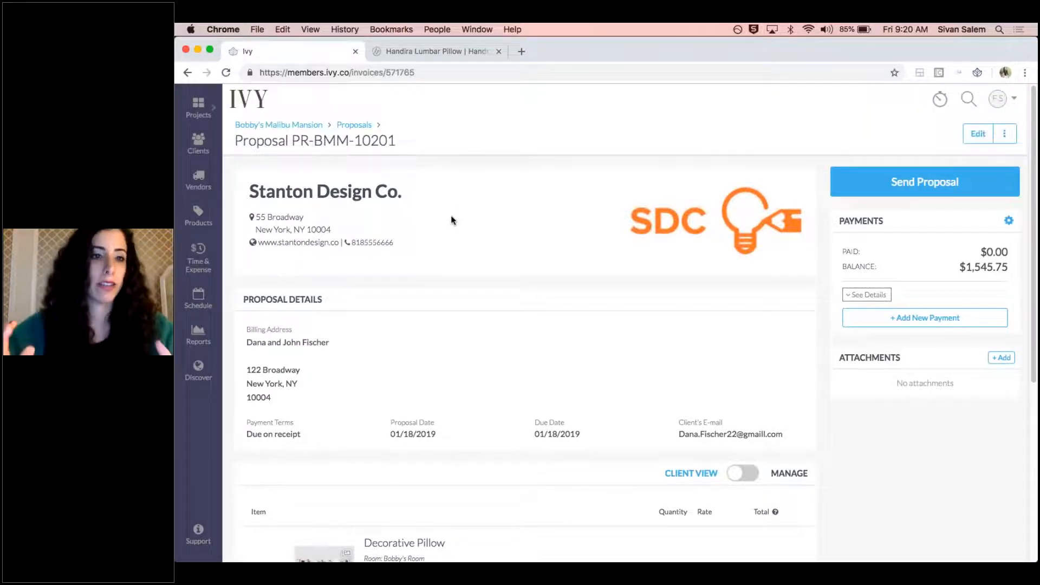
Preview the Decorative Pillow's details in the saved proposal's client view and look through its other product images
scroll(439, 221, down, 5)
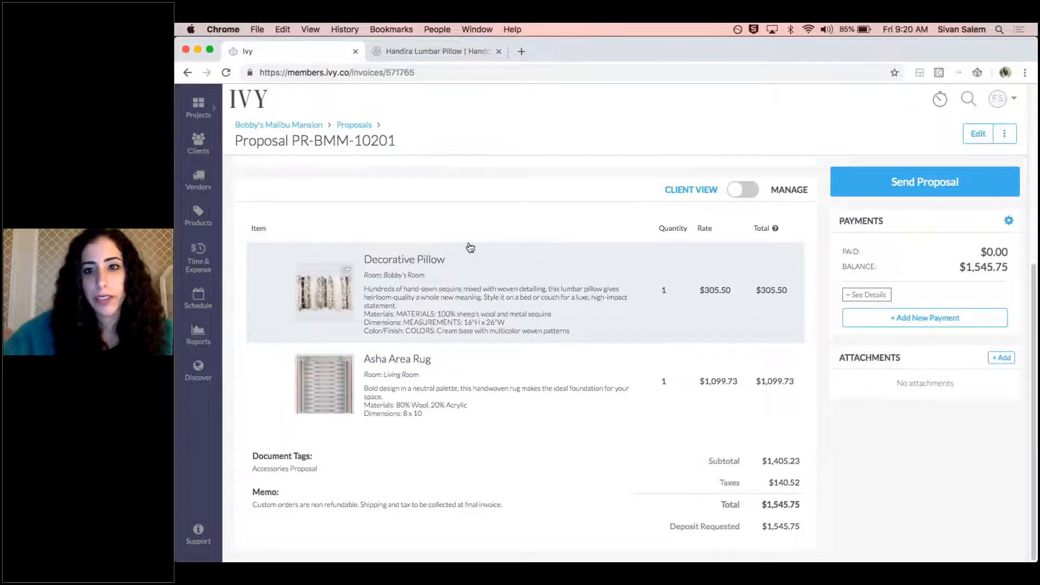
click(581, 275)
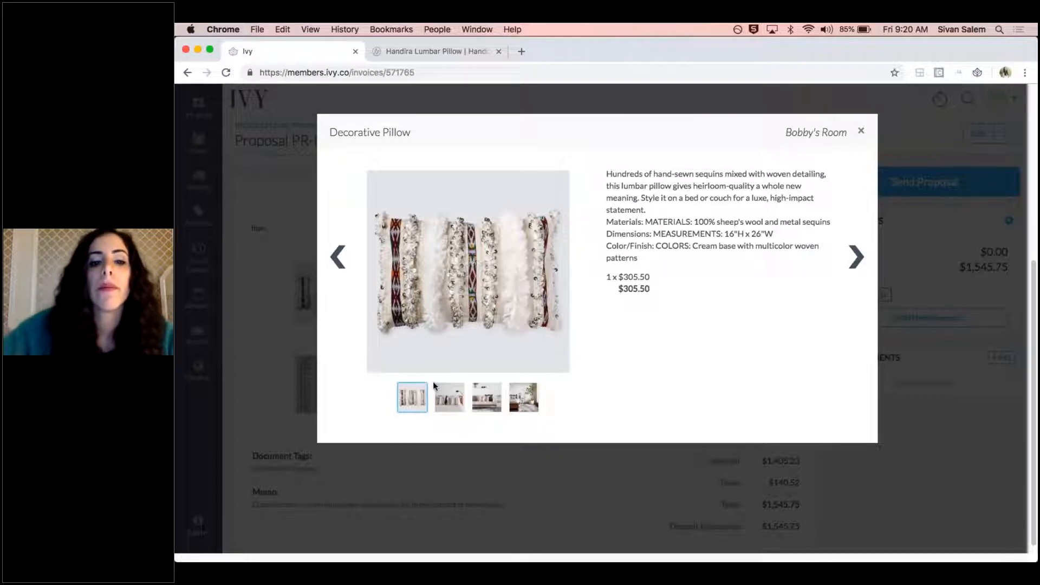
click(460, 405)
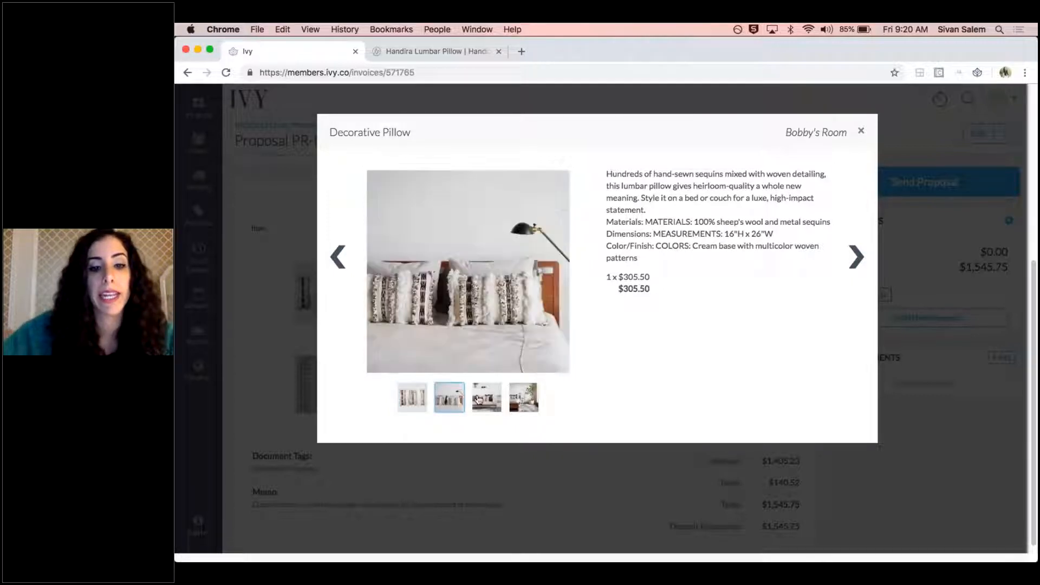
click(486, 398)
click(524, 398)
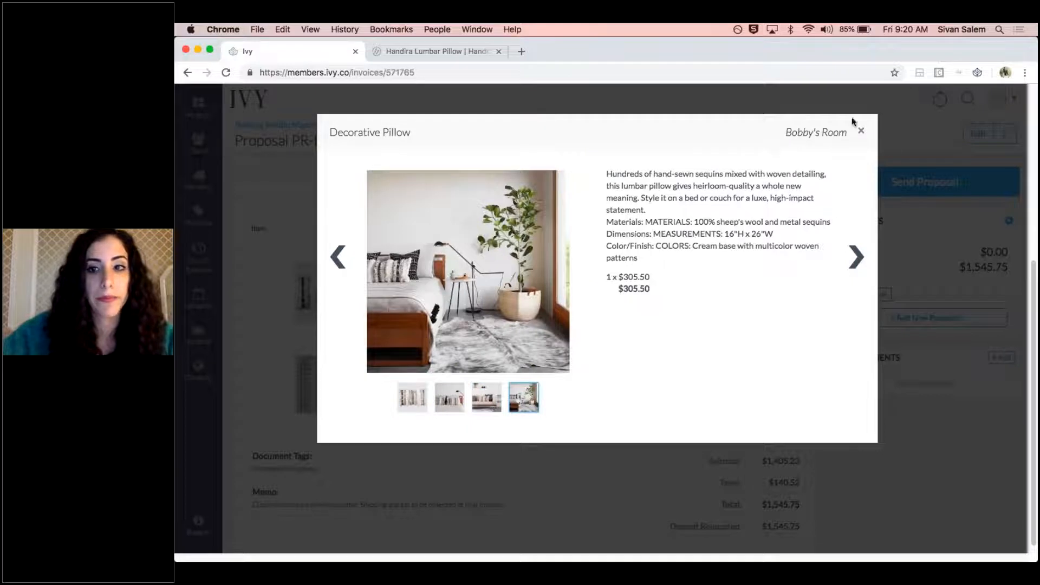
click(862, 132)
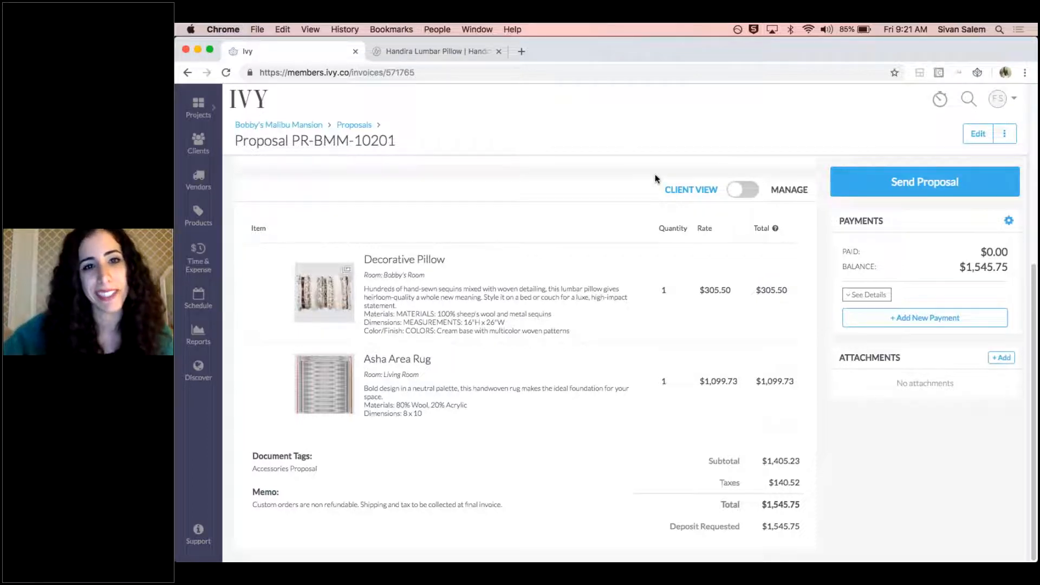
Switch the proposal to the Manage view and review the client permission options, original product names and markups
click(741, 191)
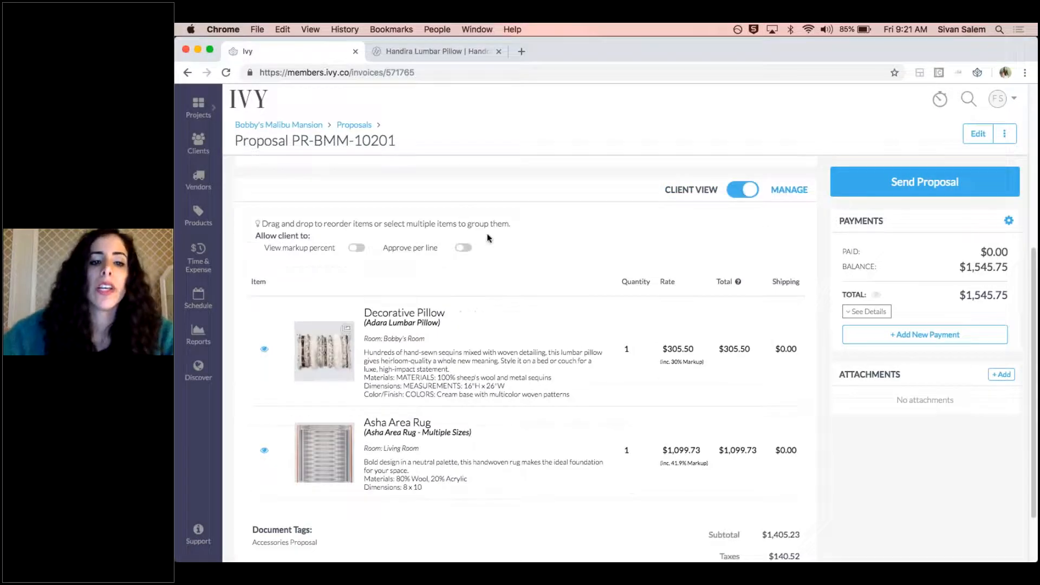
scroll(485, 282, down, 2)
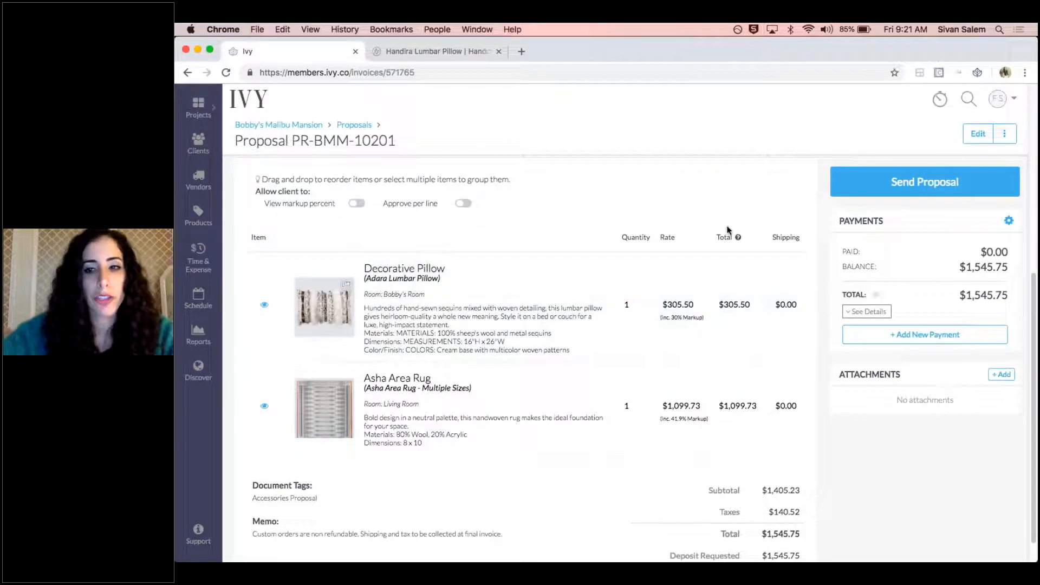
scroll(728, 231, up, 2)
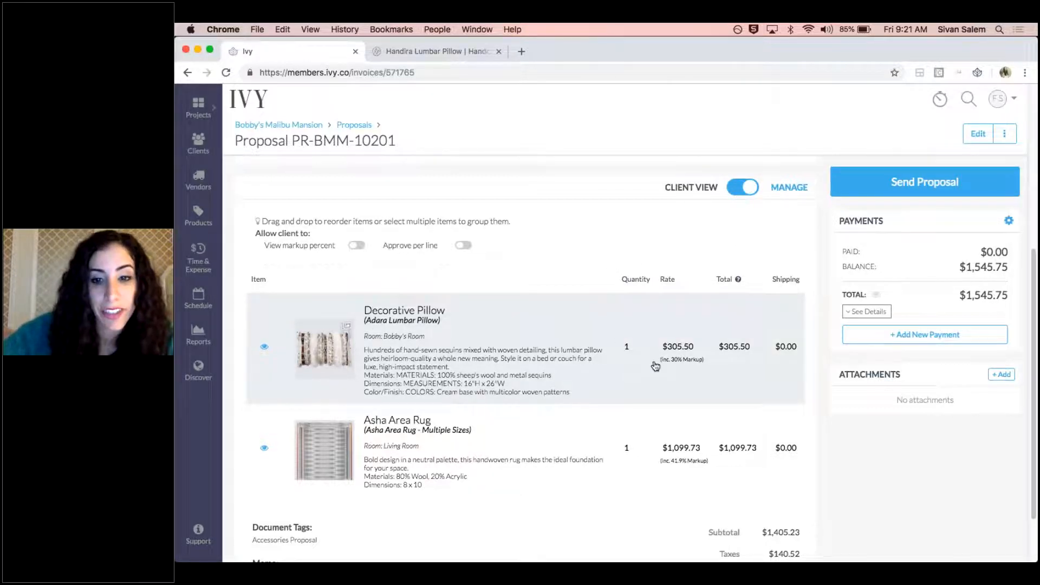
drag(633, 371, 473, 482)
drag(477, 395, 450, 351)
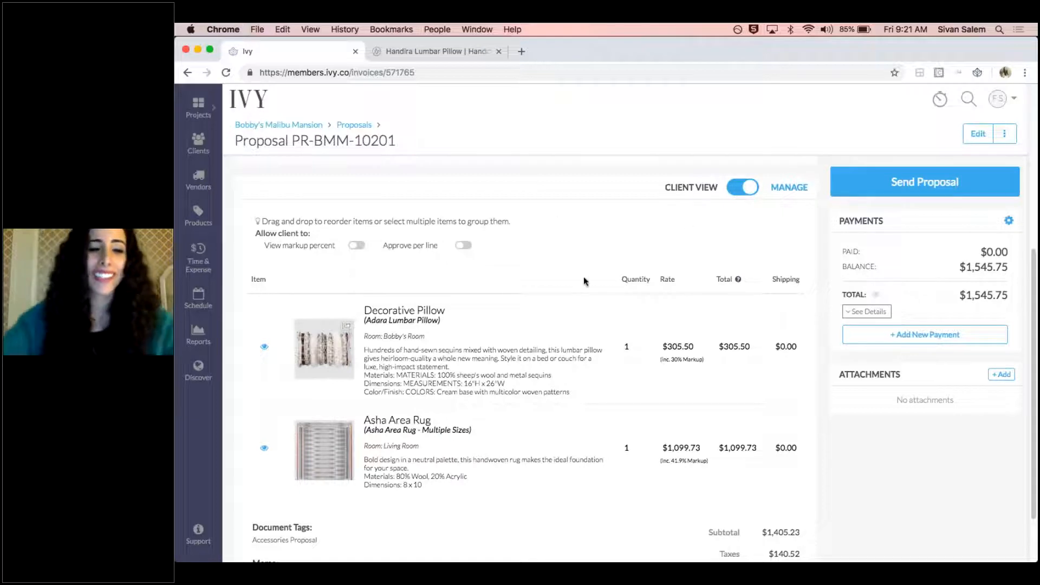
scroll(495, 281, down, 1)
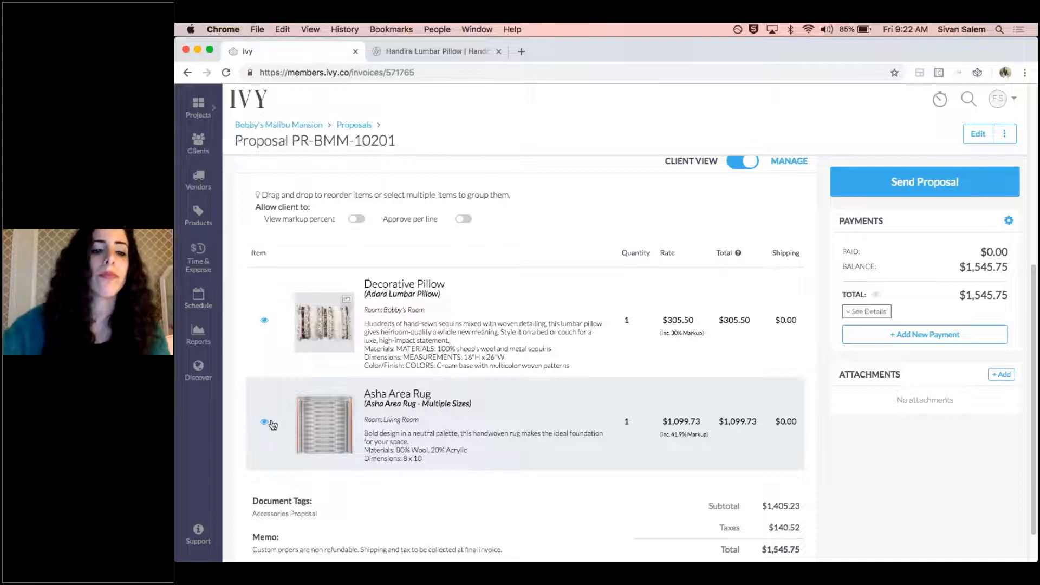
Examine the Decorative Pillow's full product details and accounting information, and close them without changes
click(264, 323)
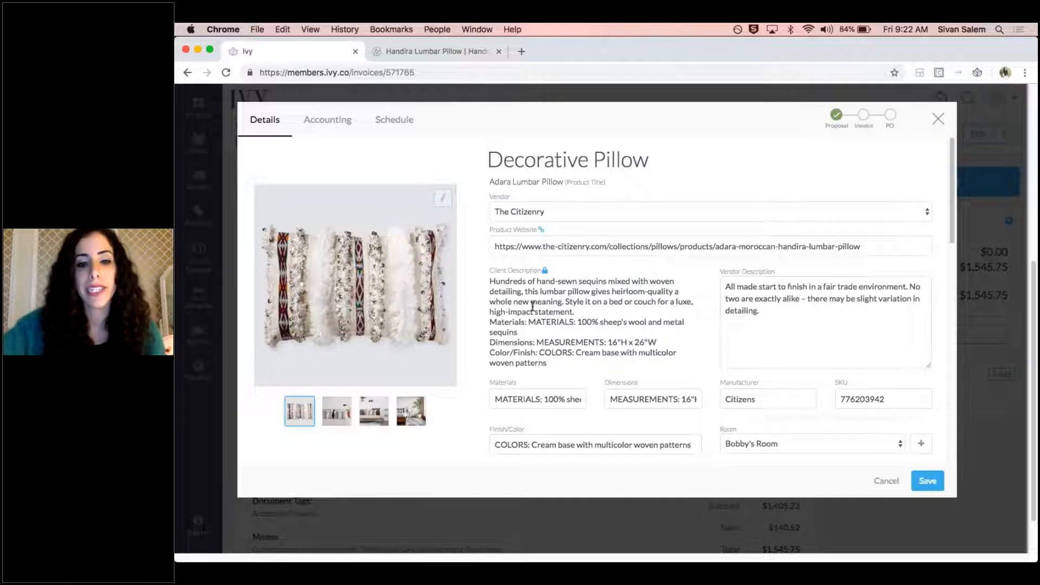
mouse_move(545, 273)
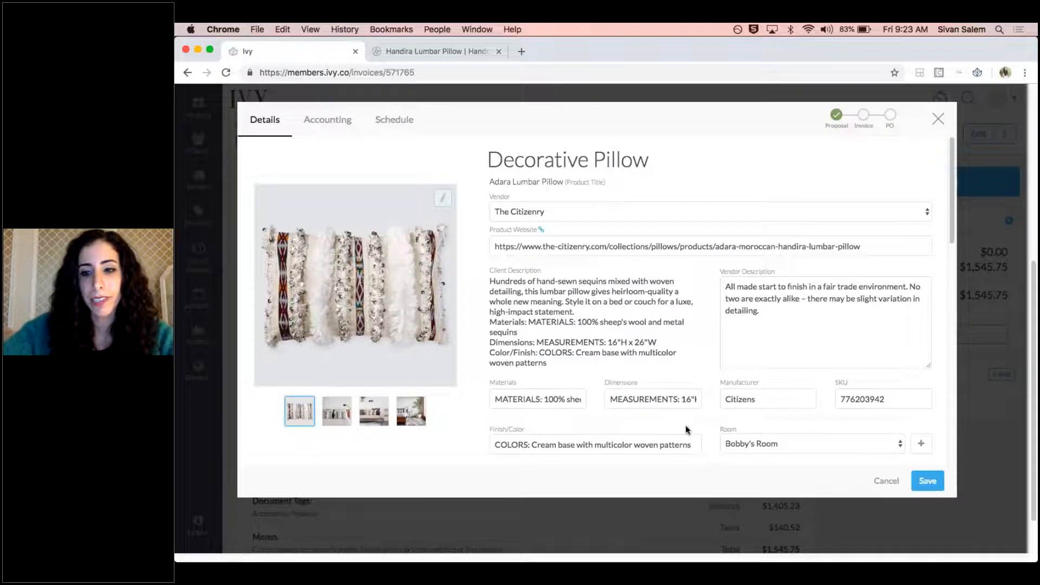
scroll(686, 430, down, 4)
scroll(691, 372, down, 3)
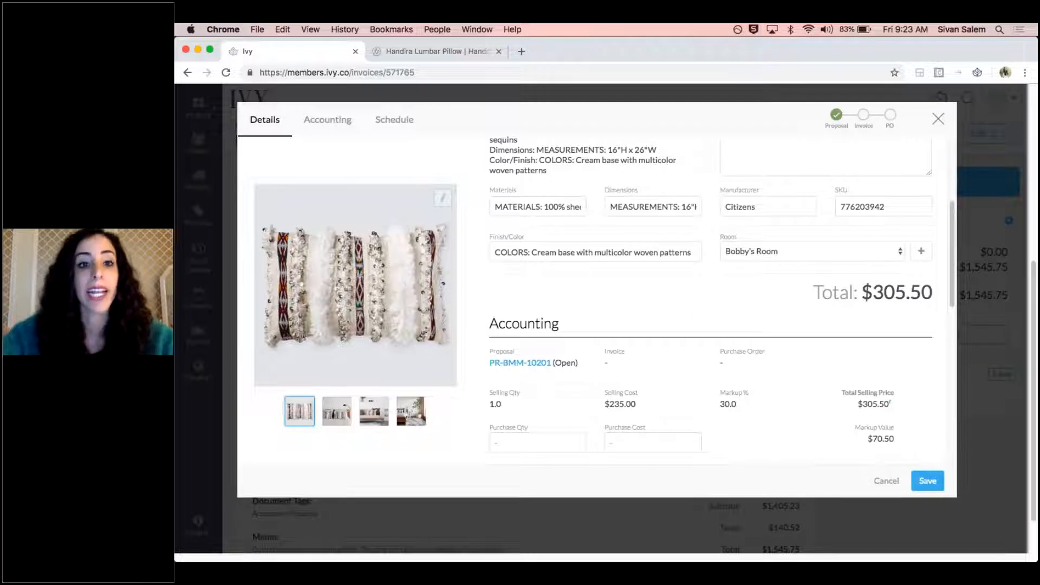
scroll(870, 274, up, 6)
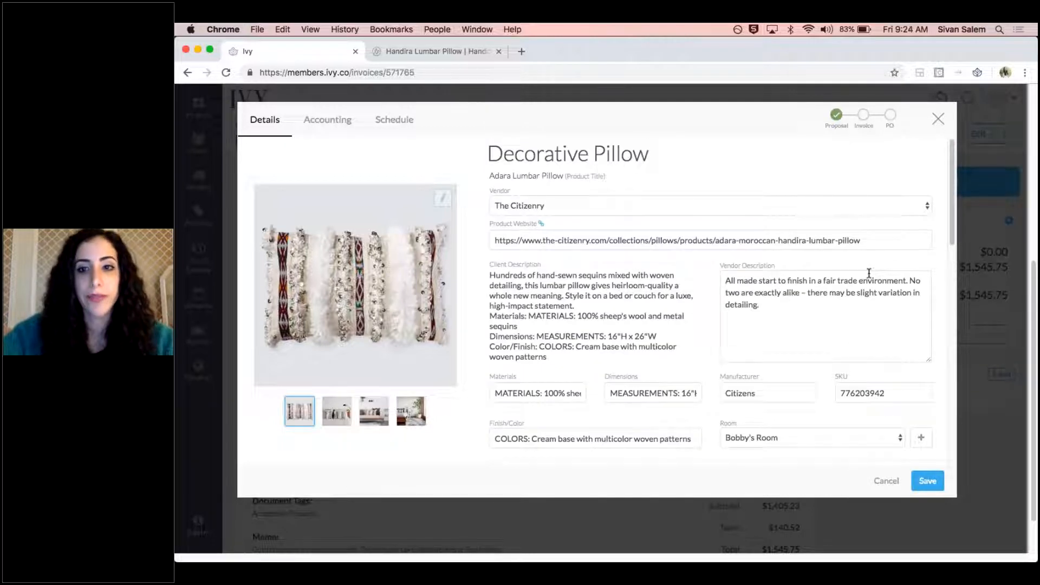
click(939, 118)
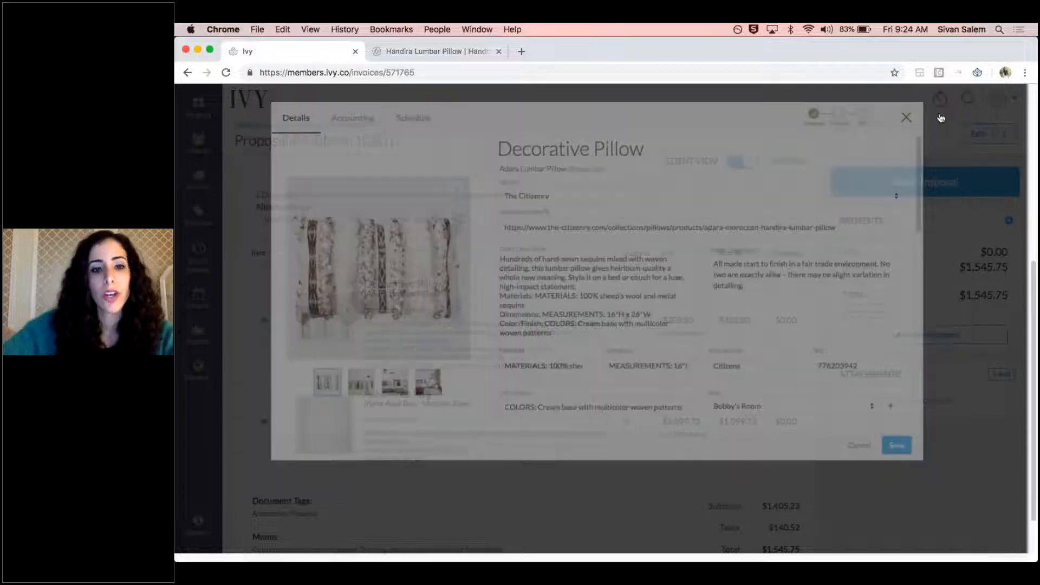
Return the proposal to the client view and review the items, memo and totals
scroll(524, 248, up, 4)
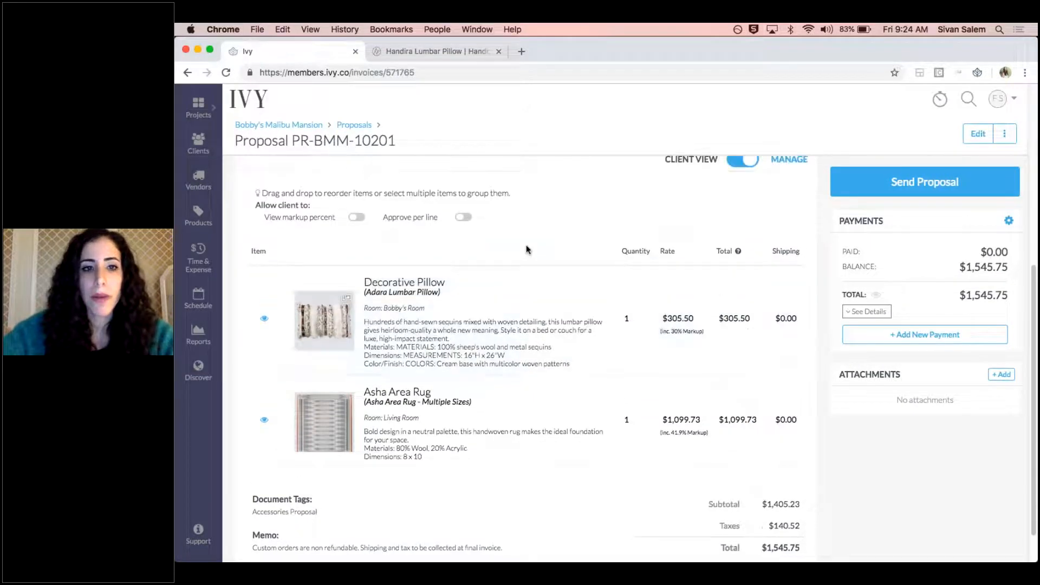
click(751, 265)
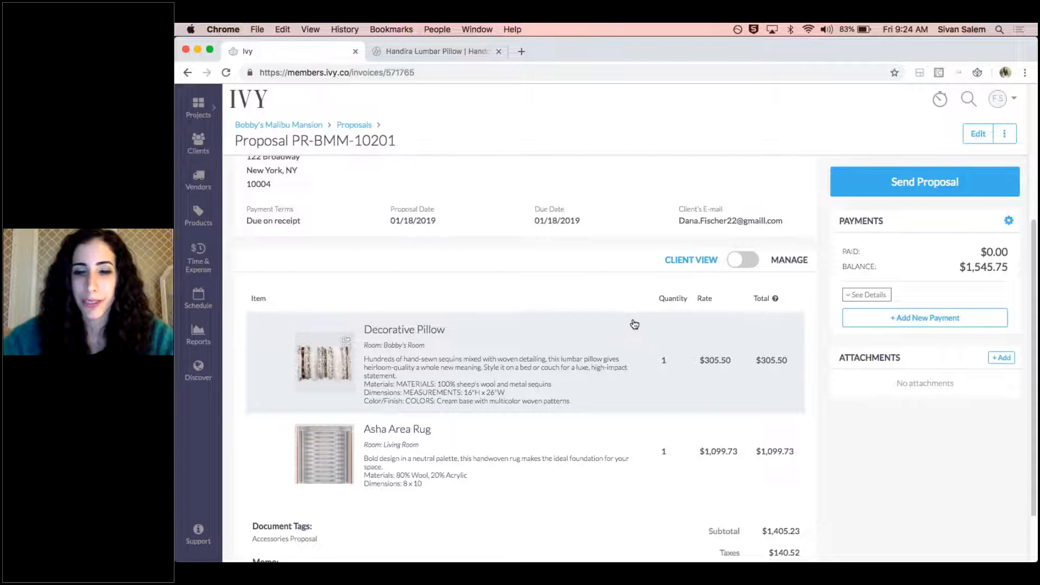
scroll(640, 325, down, 1)
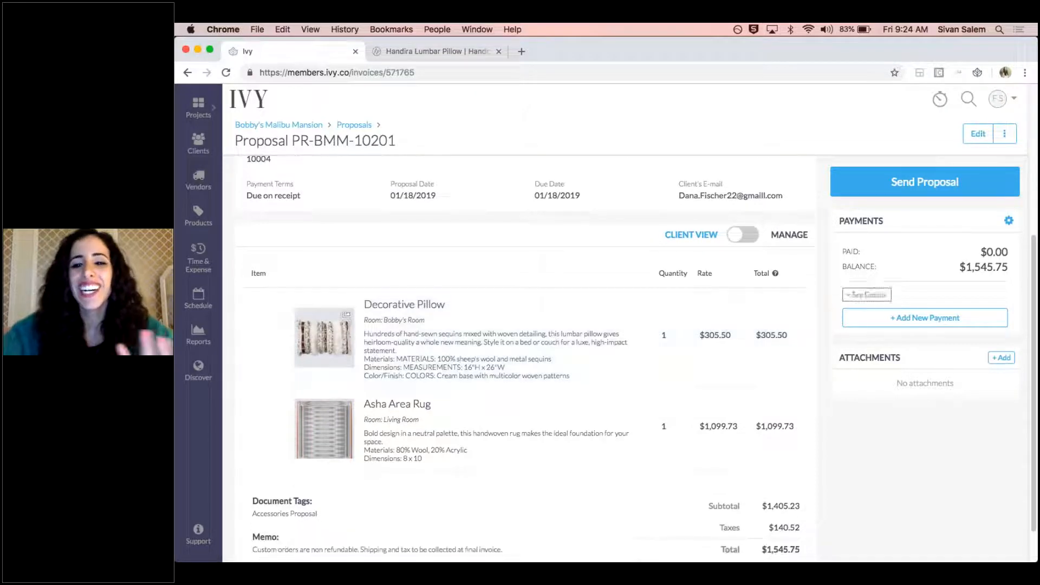
scroll(716, 363, down, 2)
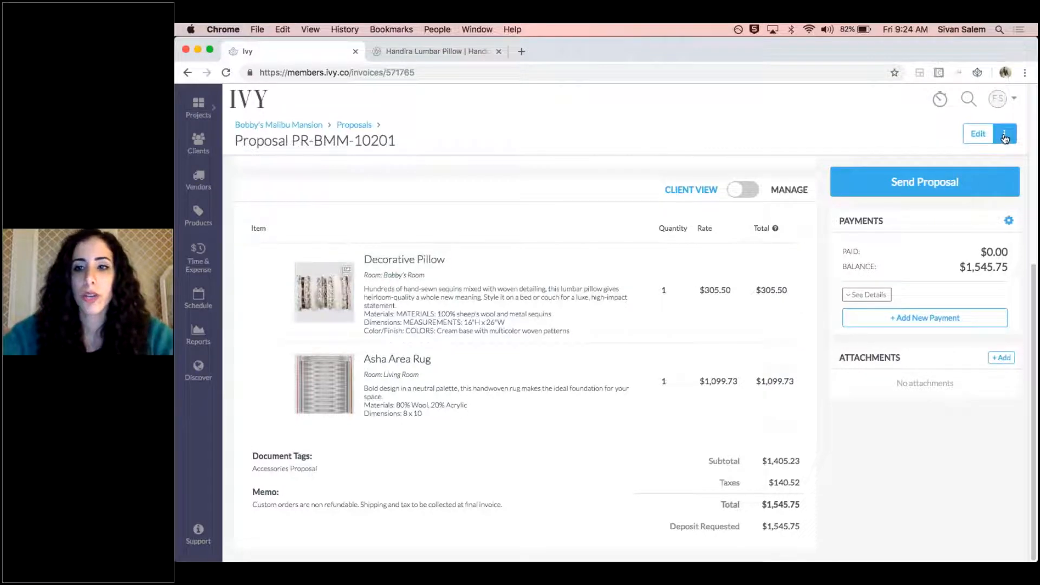
Generate a purchase order from the proposal for the Adara Lumbar Pillow and Asha Area Rug, keeping The Citizenry as vendor for both
click(1005, 136)
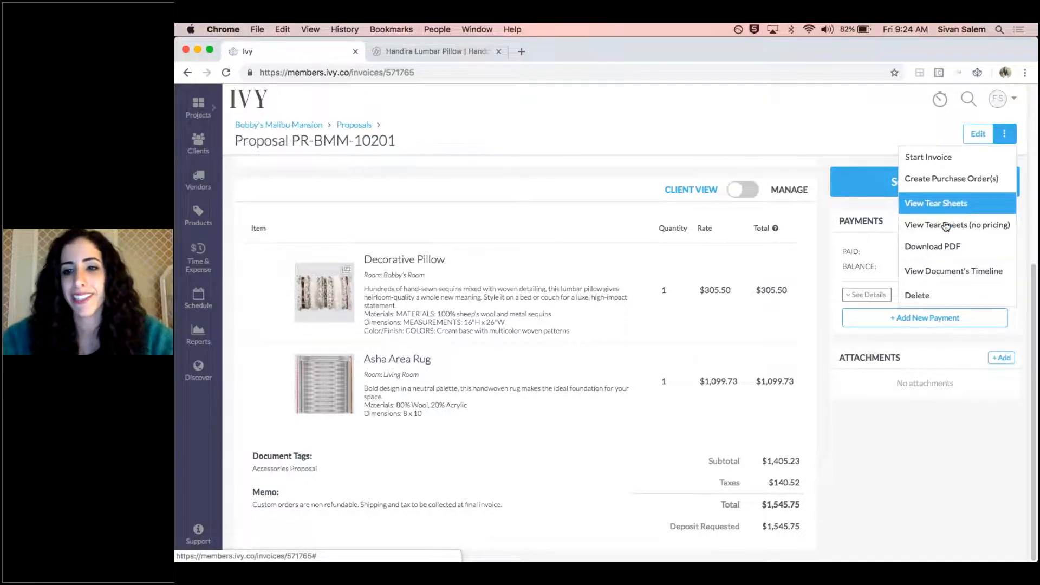
click(951, 179)
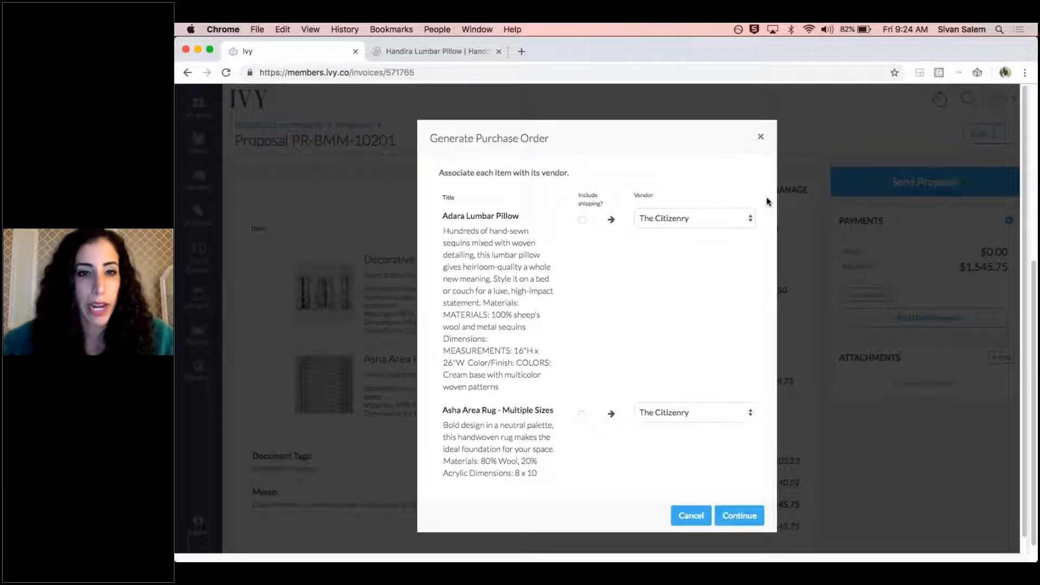
drag(528, 219, 443, 221)
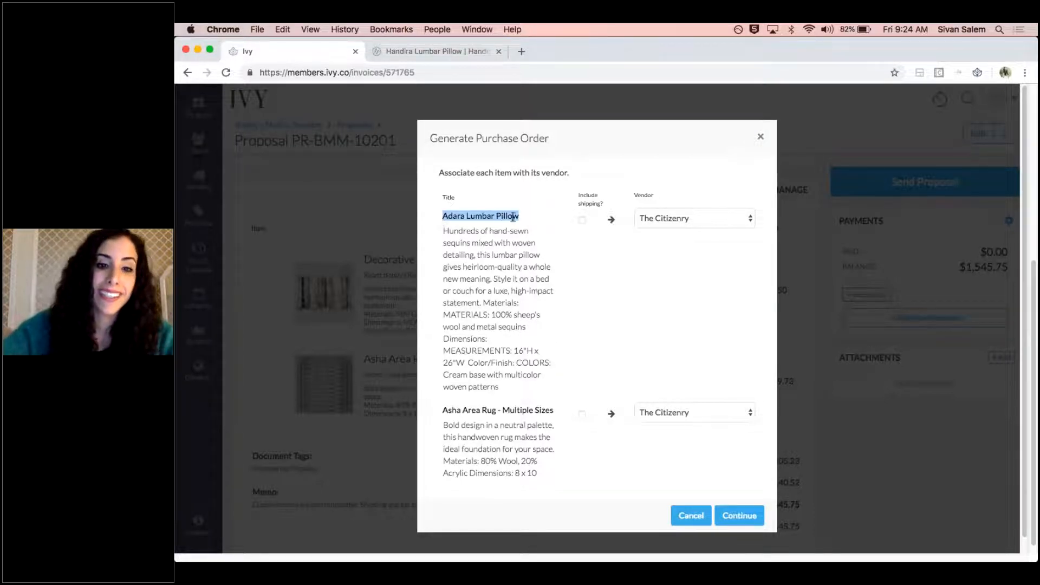
drag(524, 219, 438, 216)
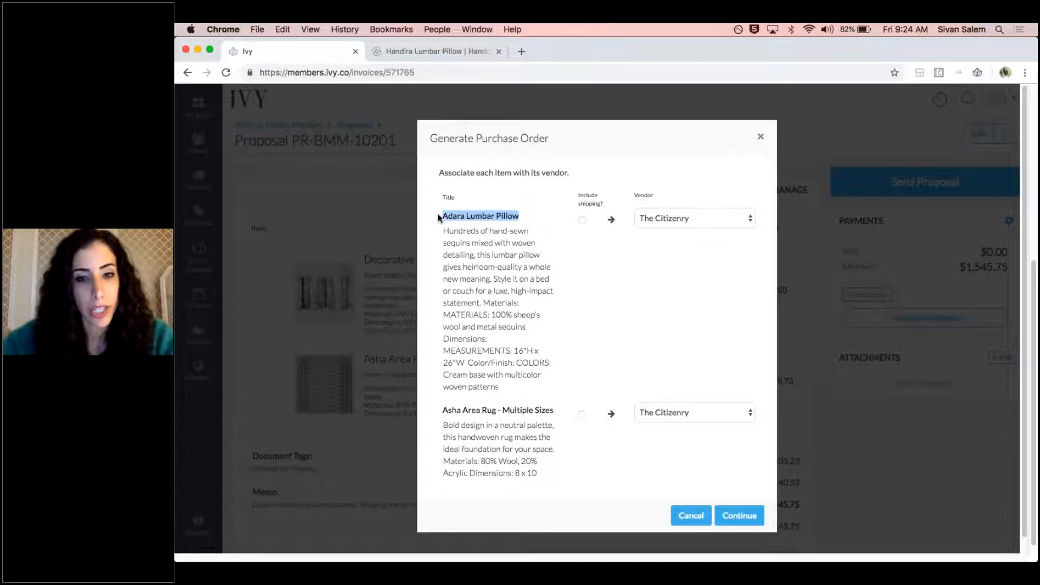
mouse_move(553, 410)
mouse_down()
mouse_move(445, 410)
mouse_move(543, 410)
mouse_up()
click(504, 410)
click(540, 410)
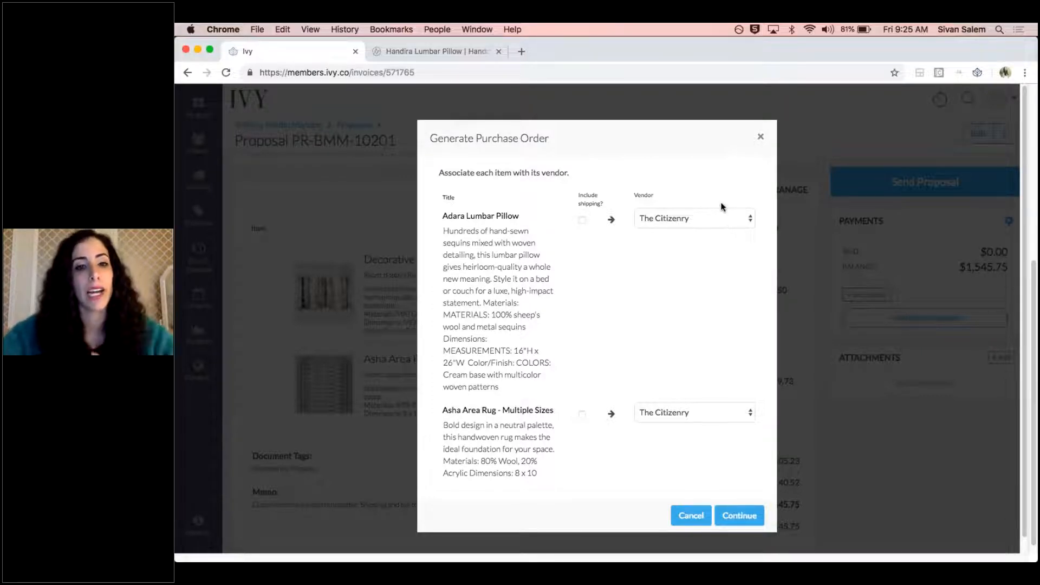
click(733, 515)
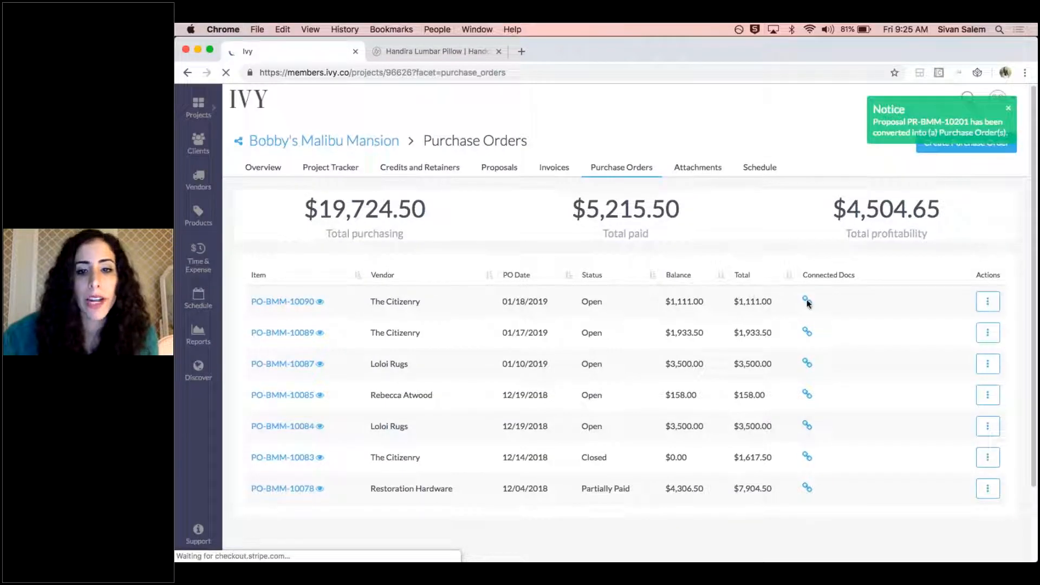
Preview the items on the new The Citizenry purchase order dated 01/18/2019 and open the order for editing
click(321, 305)
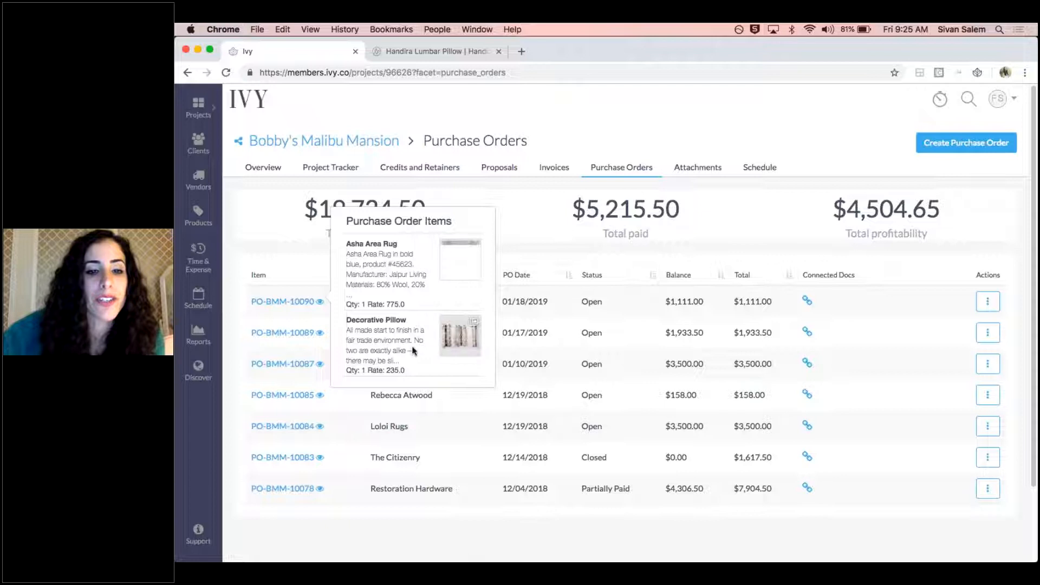
click(585, 302)
click(987, 302)
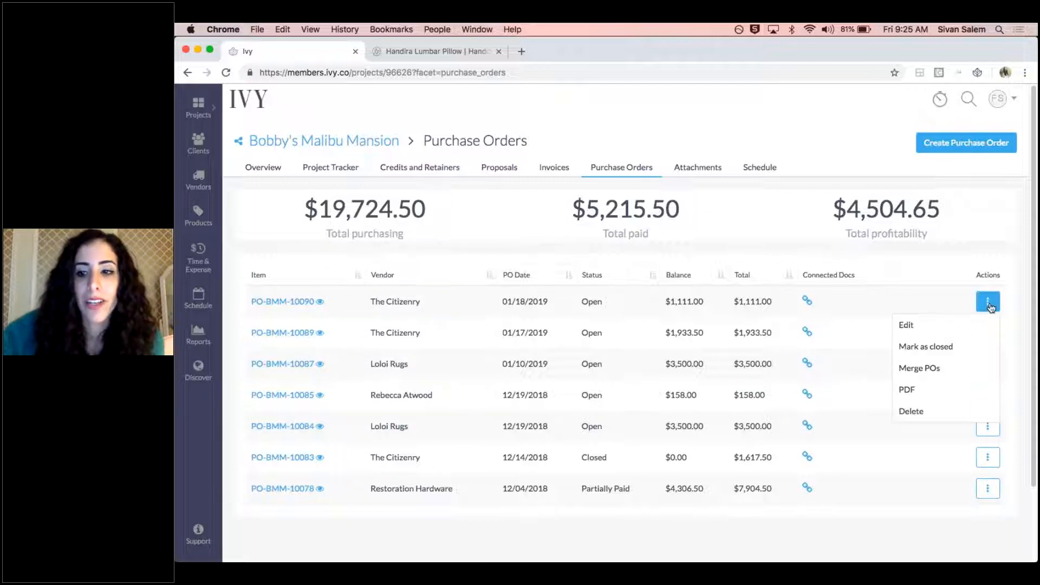
click(935, 329)
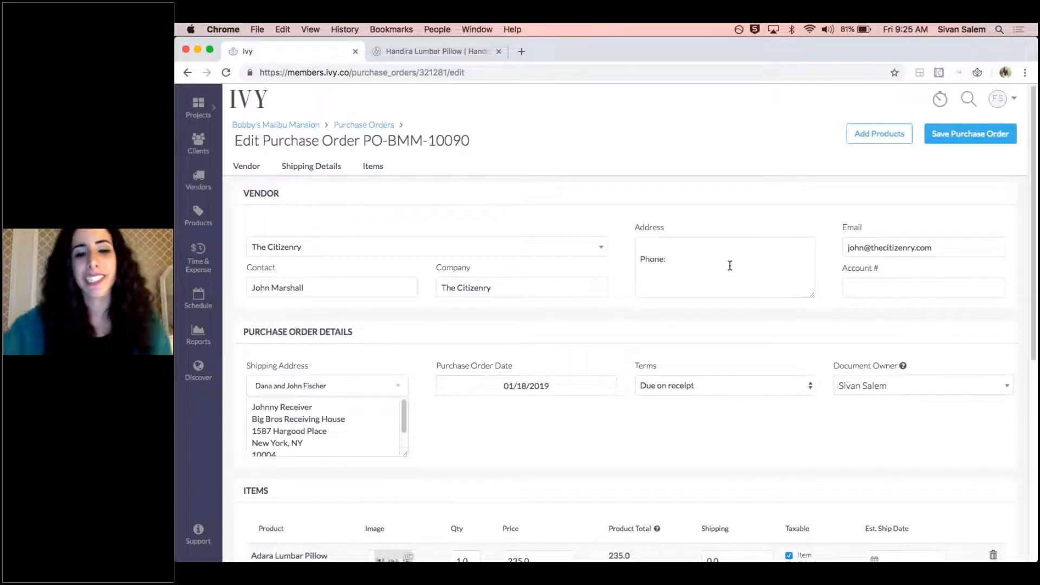
Review the purchase order's vendor details, shipping address, date, payment terms and document owner, keeping the terms at Due on receipt
scroll(527, 325, down, 3)
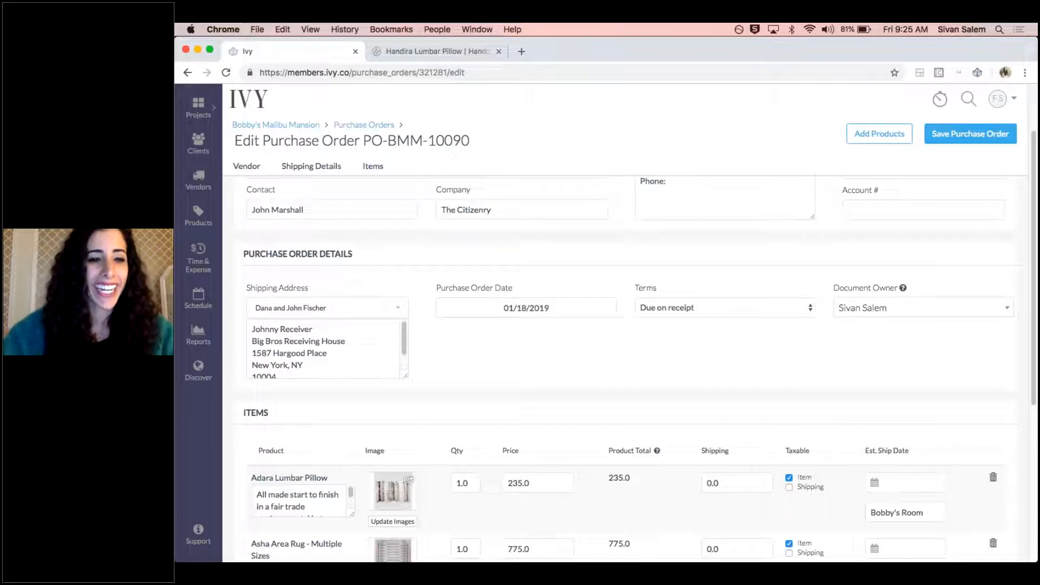
drag(444, 288, 526, 293)
click(527, 293)
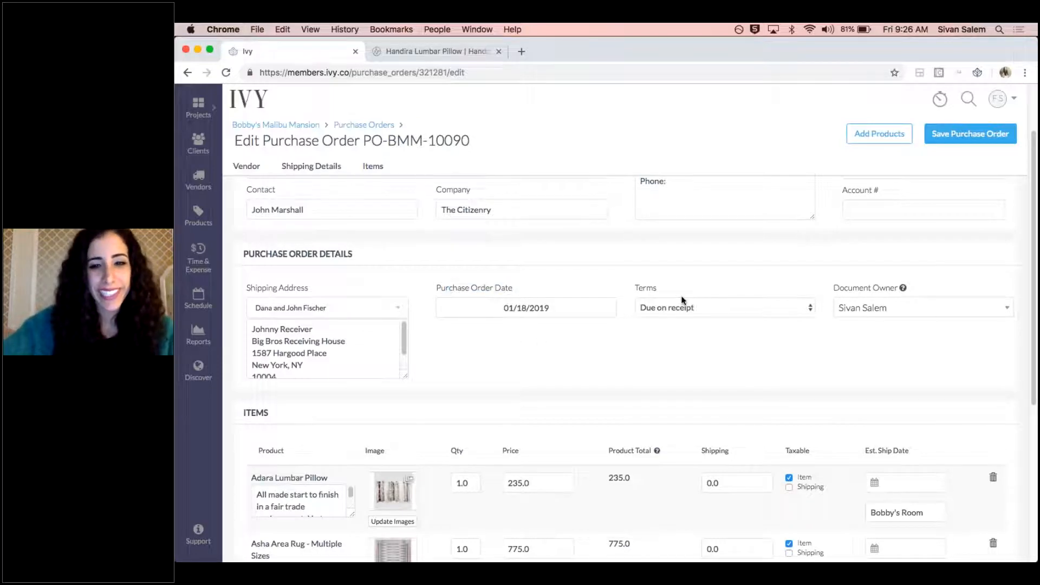
click(690, 309)
click(723, 286)
mouse_move(902, 287)
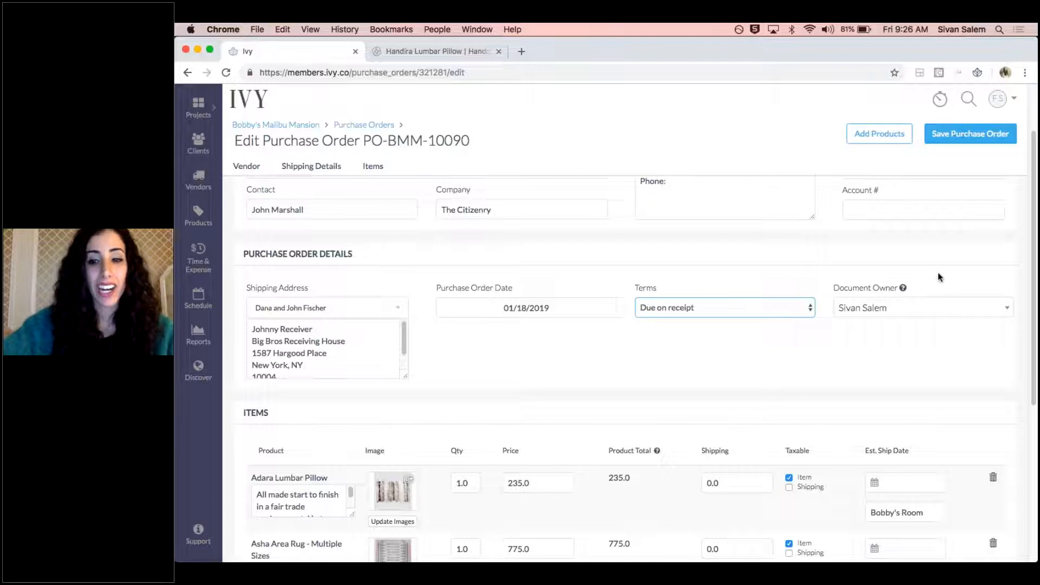
scroll(836, 404, down, 9)
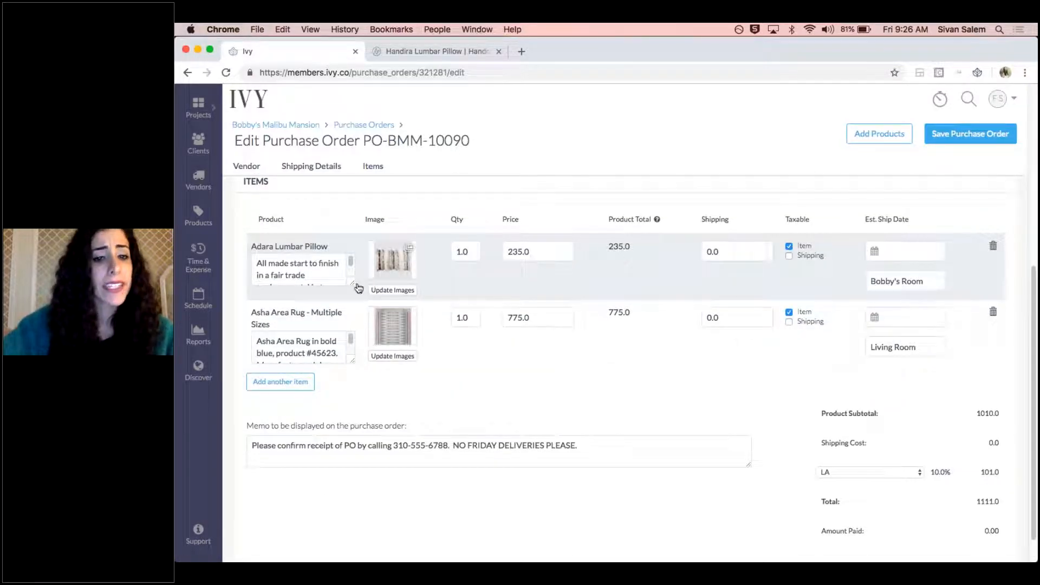
Expand the Adara Lumbar Pillow's description and examine its vendor text, manufacturer, materials, dimensions, color and SKU
drag(356, 289, 355, 513)
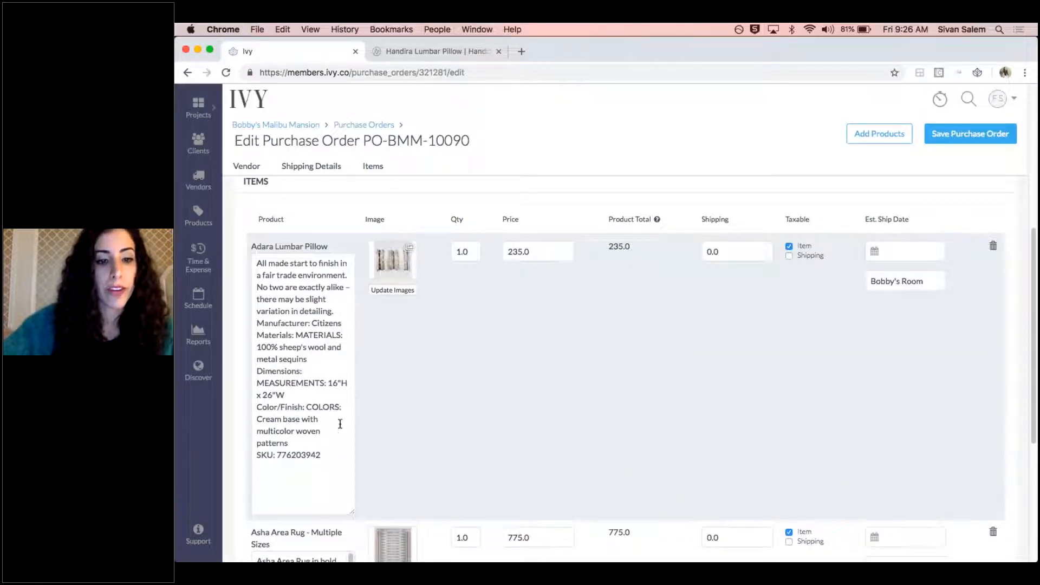
drag(336, 313, 252, 259)
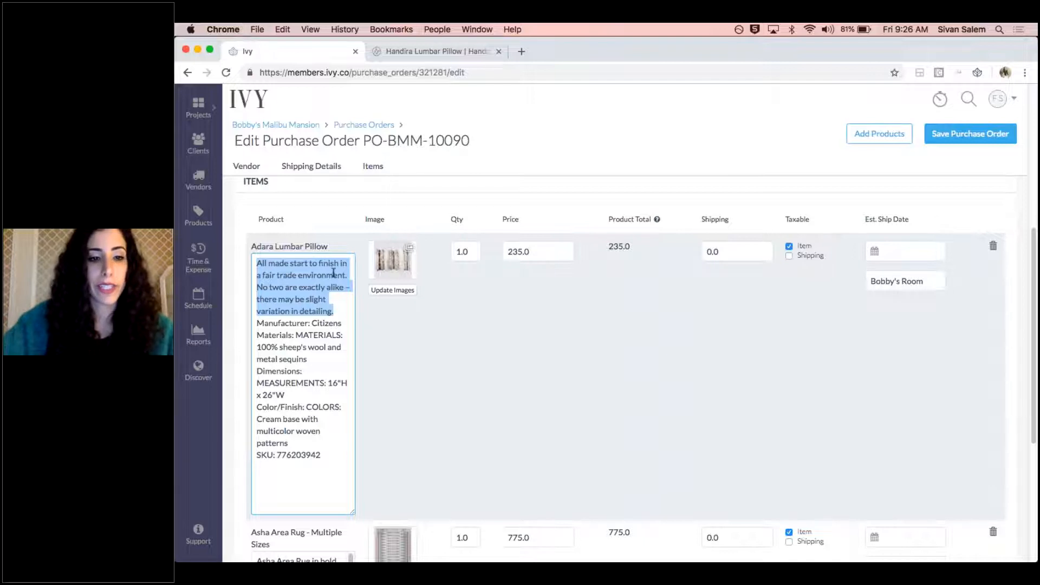
click(284, 324)
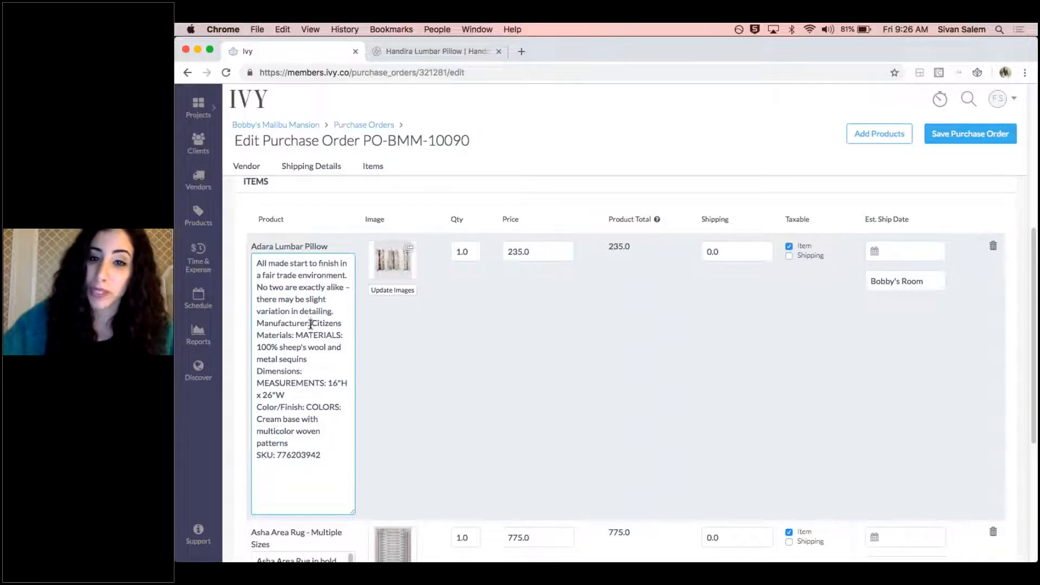
drag(310, 324, 256, 324)
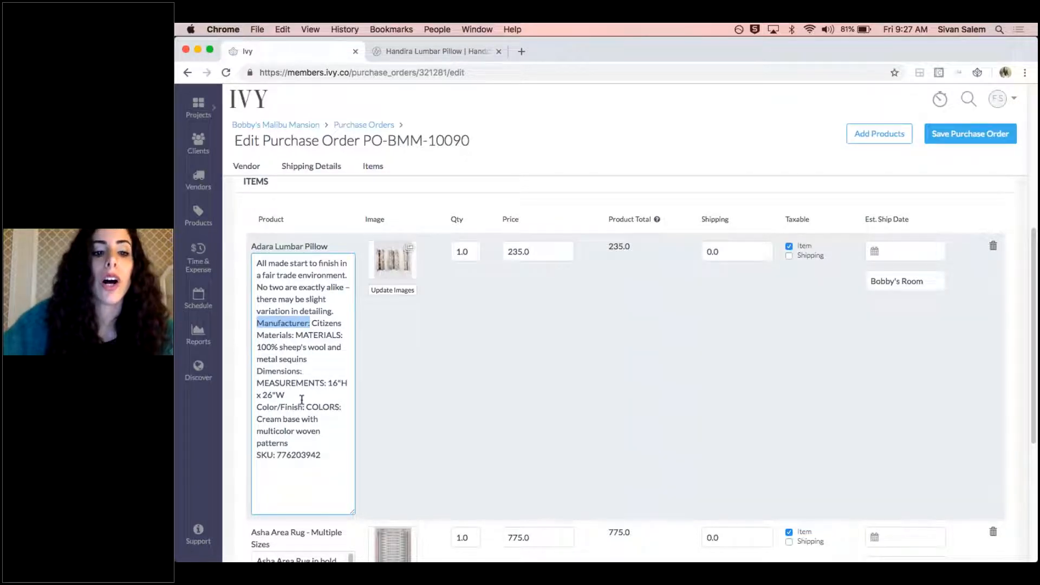
scroll(276, 454, down, 1)
drag(273, 454, 256, 454)
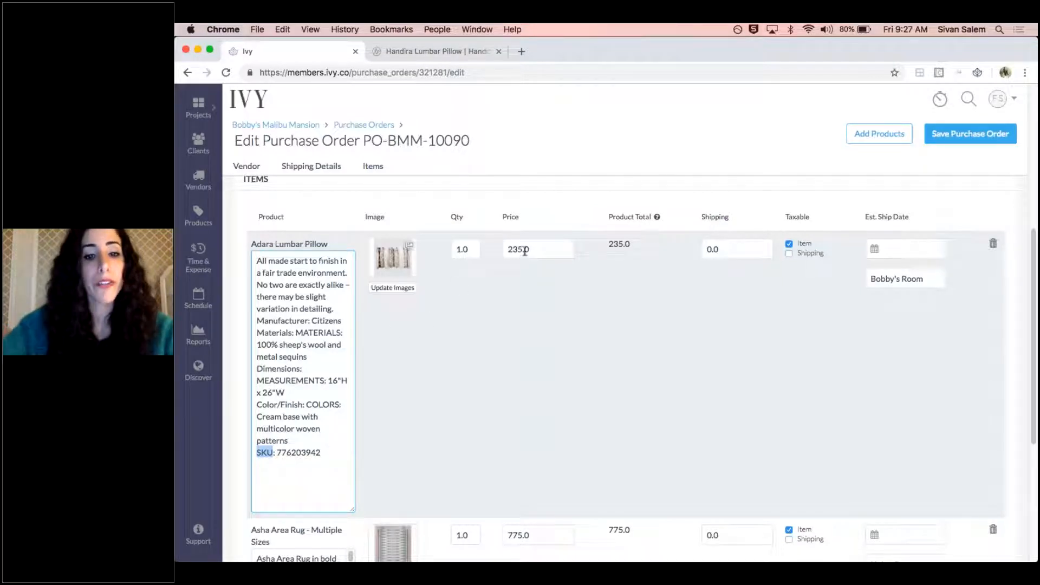
Check the Adara Lumbar Pillow's product images and price on the purchase order without changing them
click(394, 290)
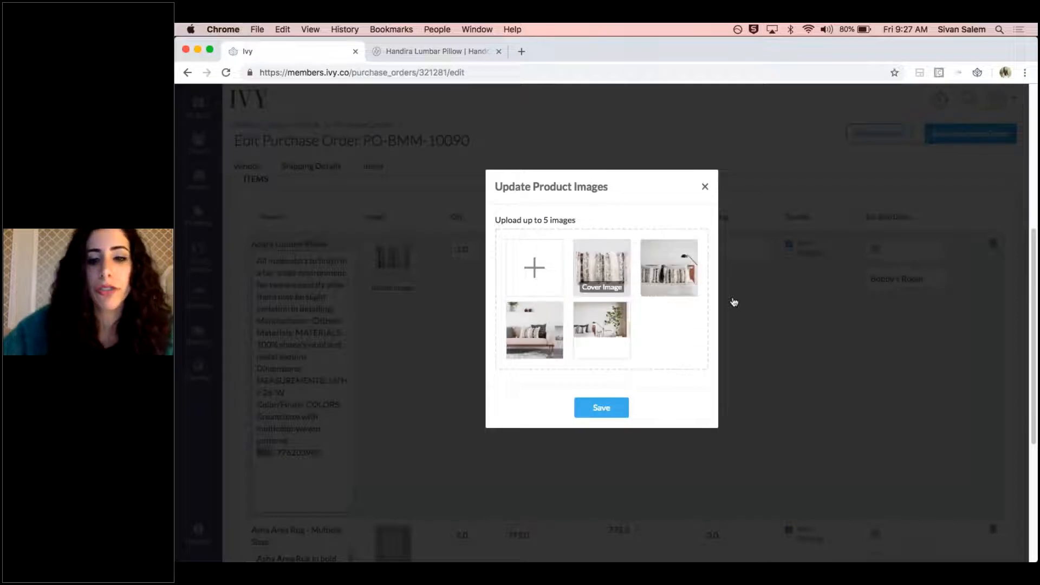
mouse_move(532, 355)
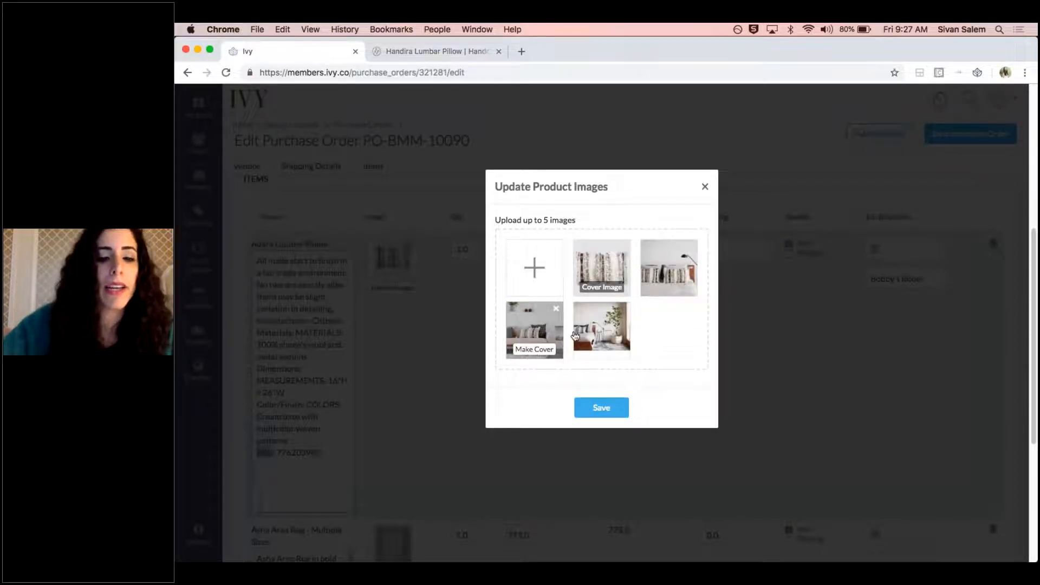
click(705, 187)
drag(545, 247, 448, 251)
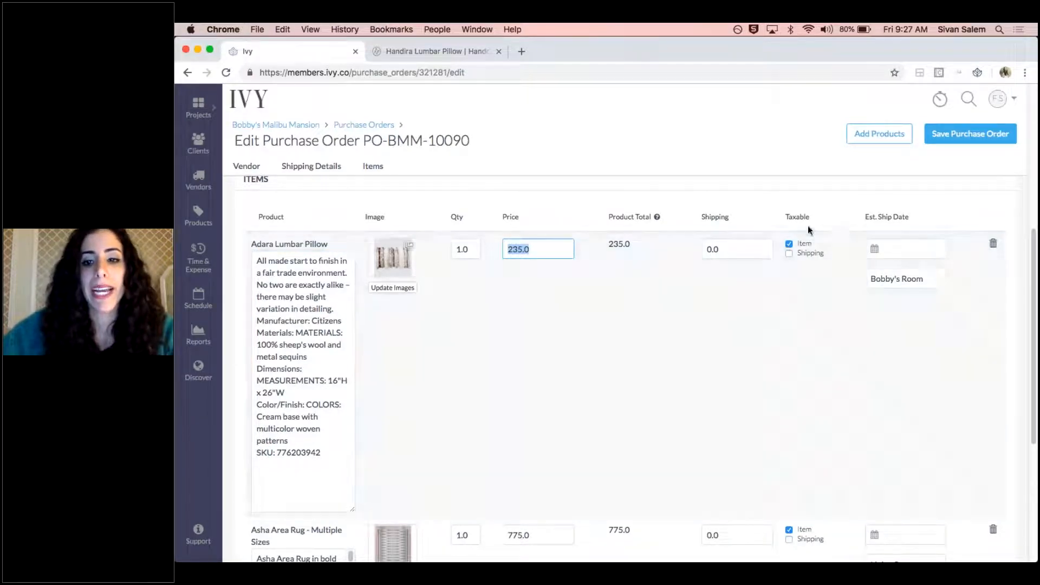
click(735, 210)
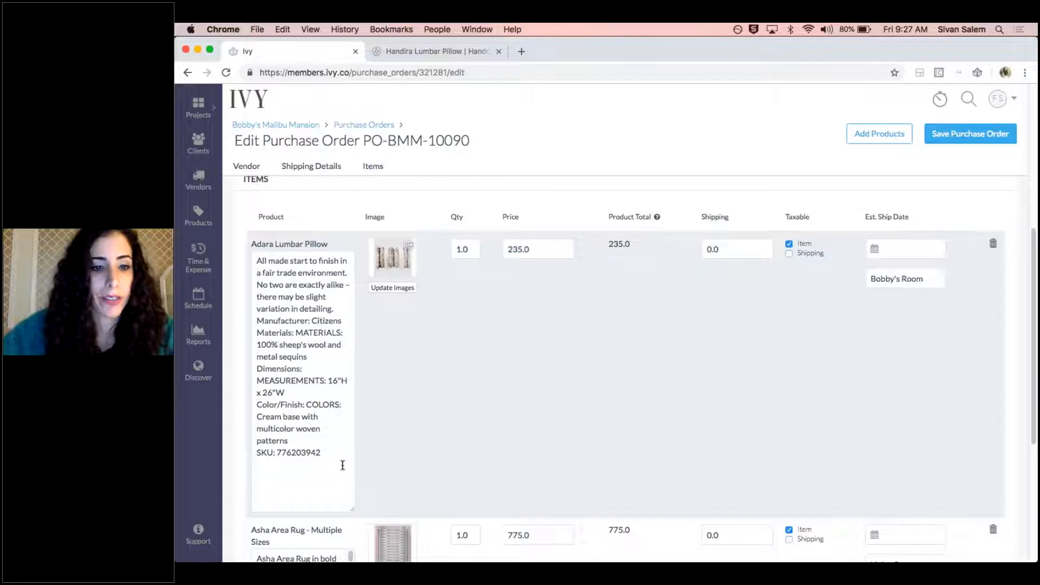
Remove the Bobby's Room side mark from the Adara Lumbar Pillow and save the purchase order
drag(354, 514, 344, 334)
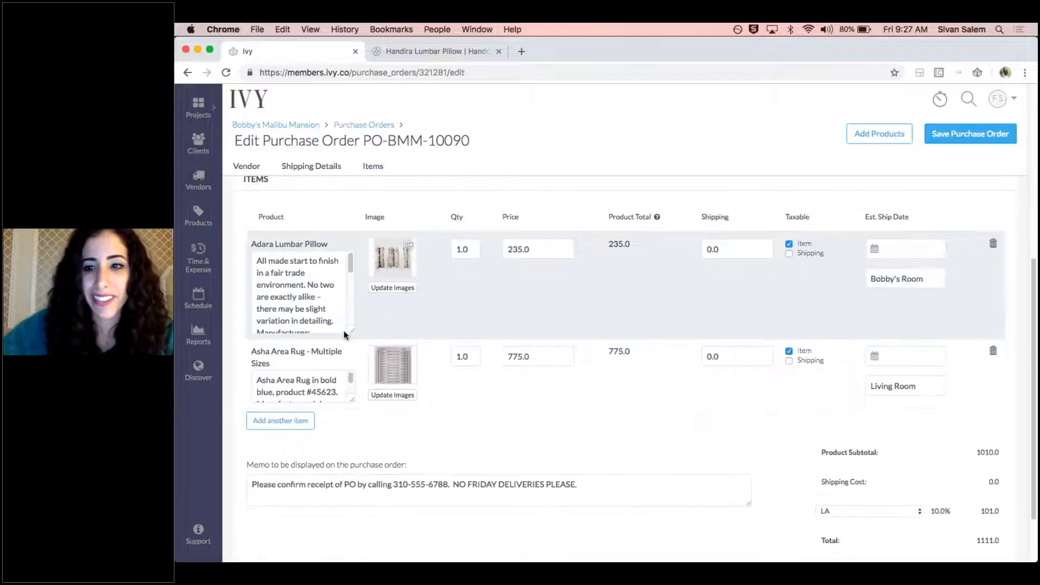
click(931, 280)
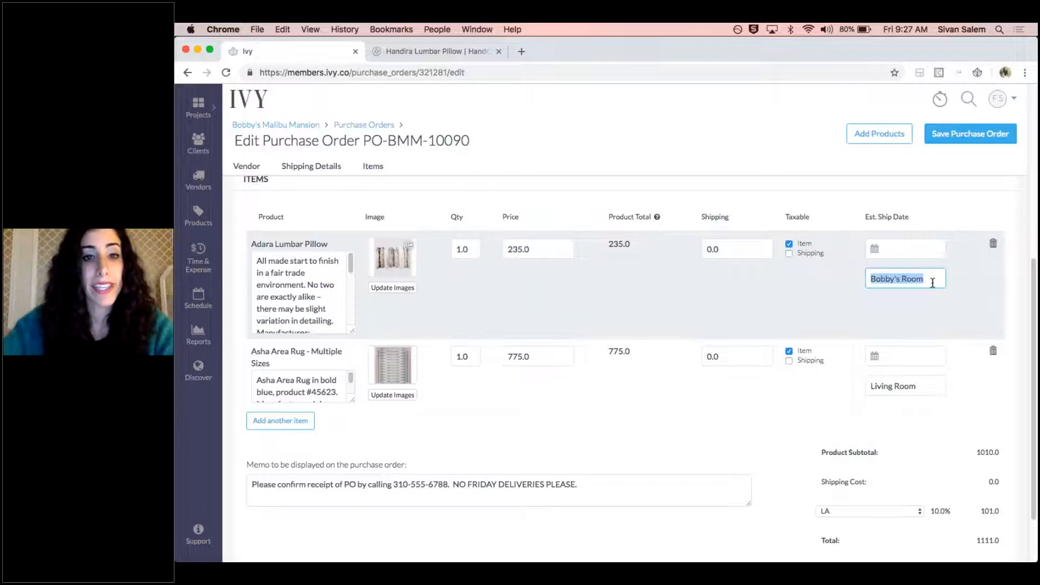
key(BackSpace)
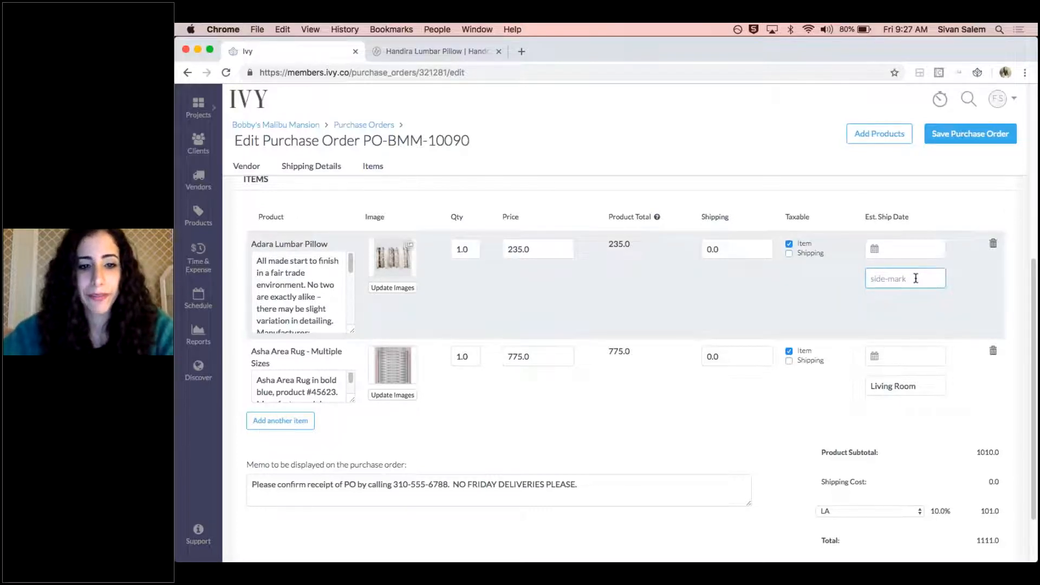
scroll(487, 410, down, 3)
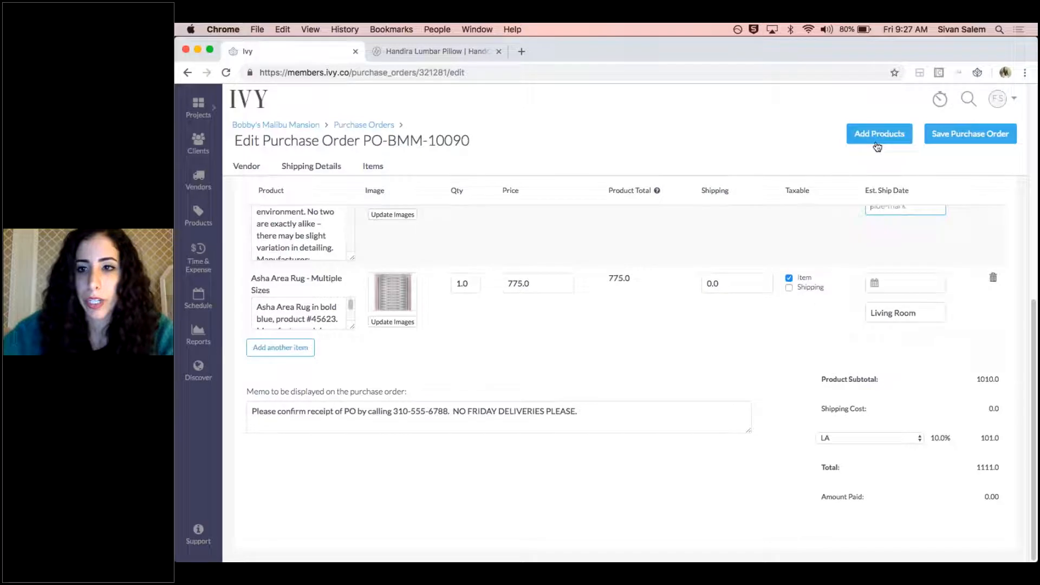
click(970, 134)
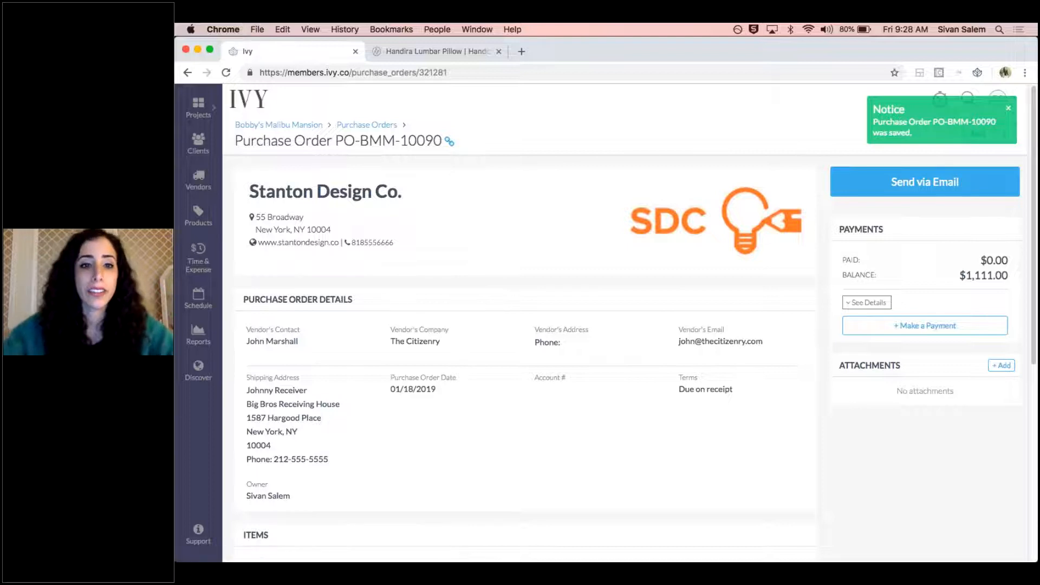
Review the saved purchase order's items, open the Adara Lumbar Pillow's product details and check where its vendor description can be edited
scroll(588, 256, down, 5)
scroll(588, 256, down, 2)
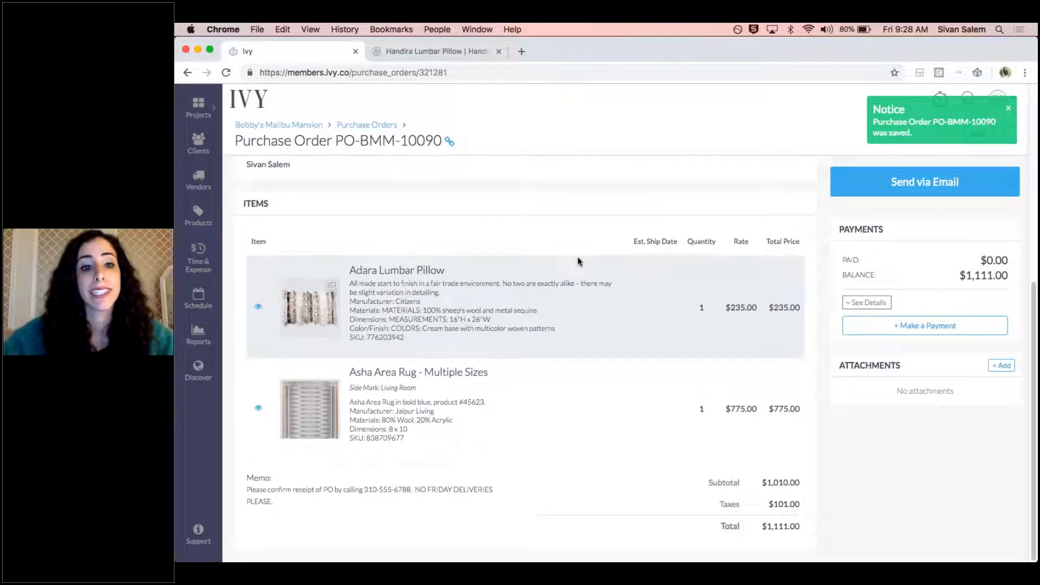
click(258, 310)
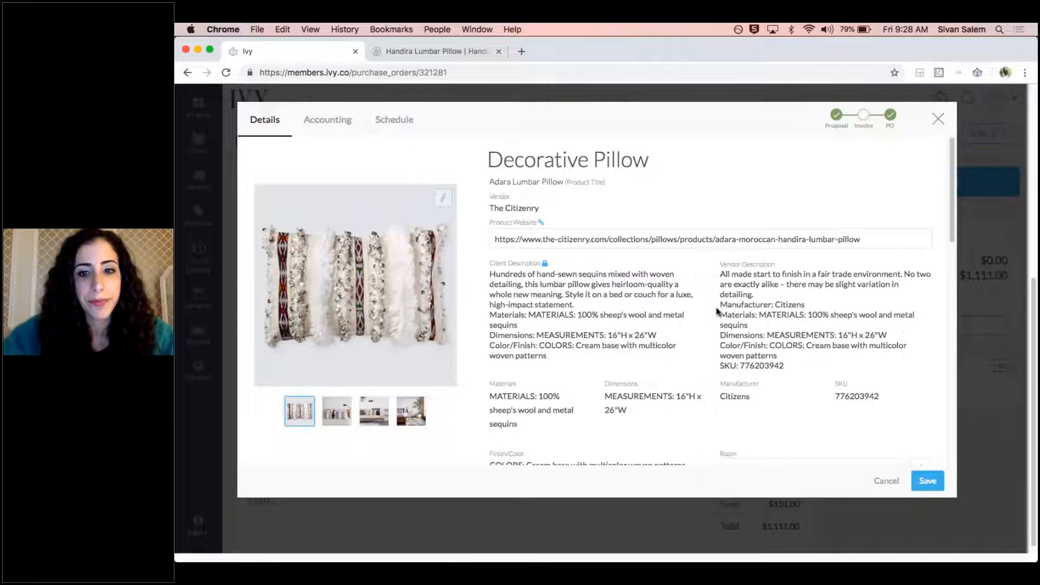
mouse_move(778, 265)
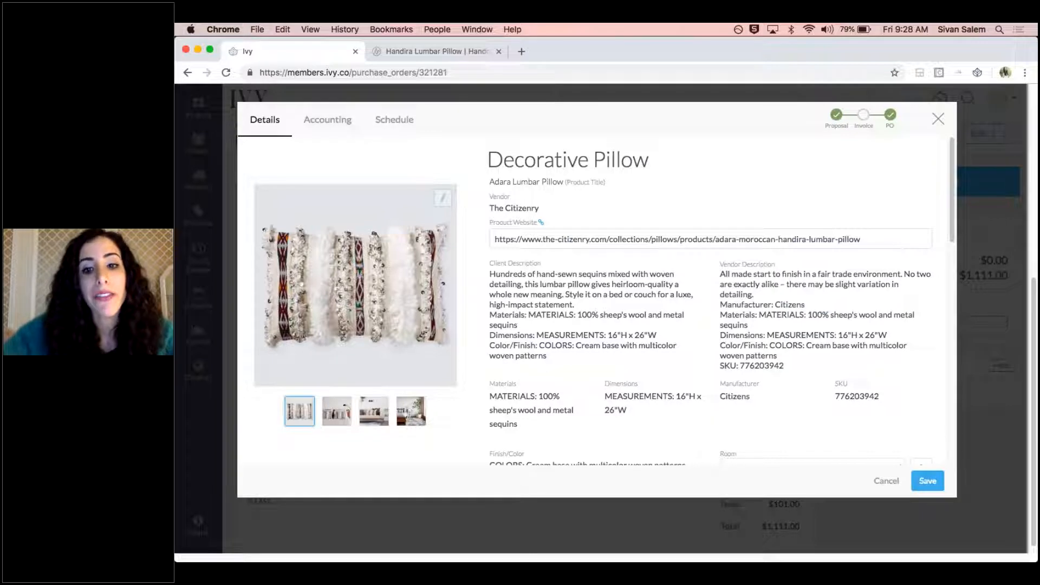
mouse_move(781, 266)
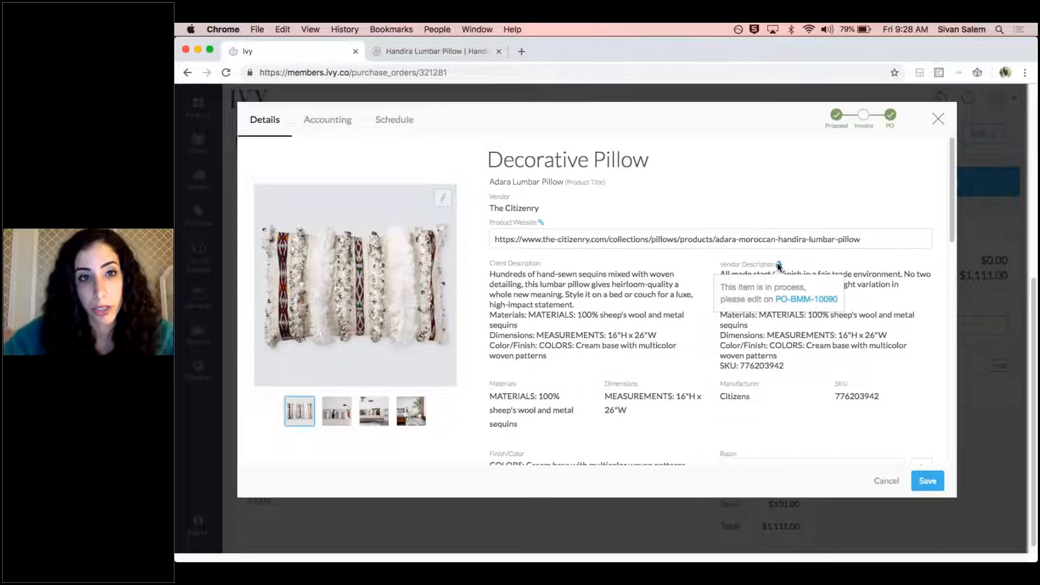
Examine the pillow's room, linked proposal and purchase order, and the locked selling quantity and cost in its accounting information
scroll(779, 265, down, 2)
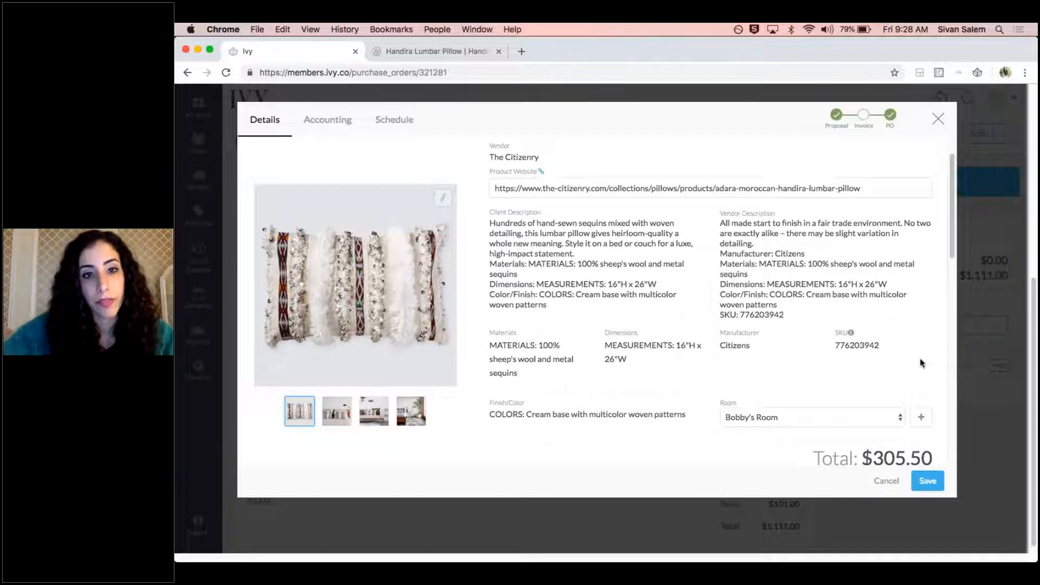
scroll(920, 359, up, 1)
scroll(706, 285, down, 4)
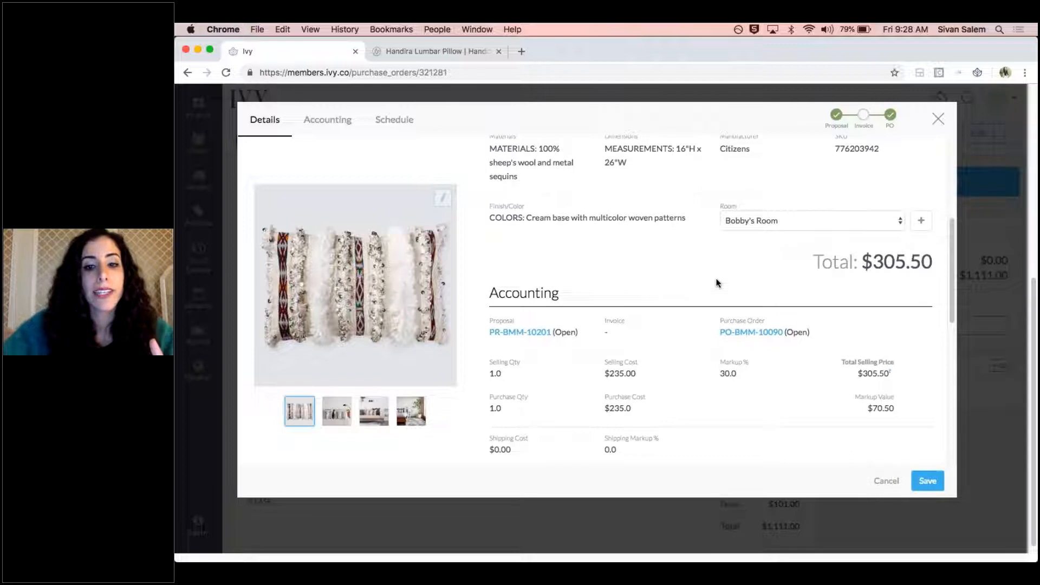
scroll(716, 283, down, 1)
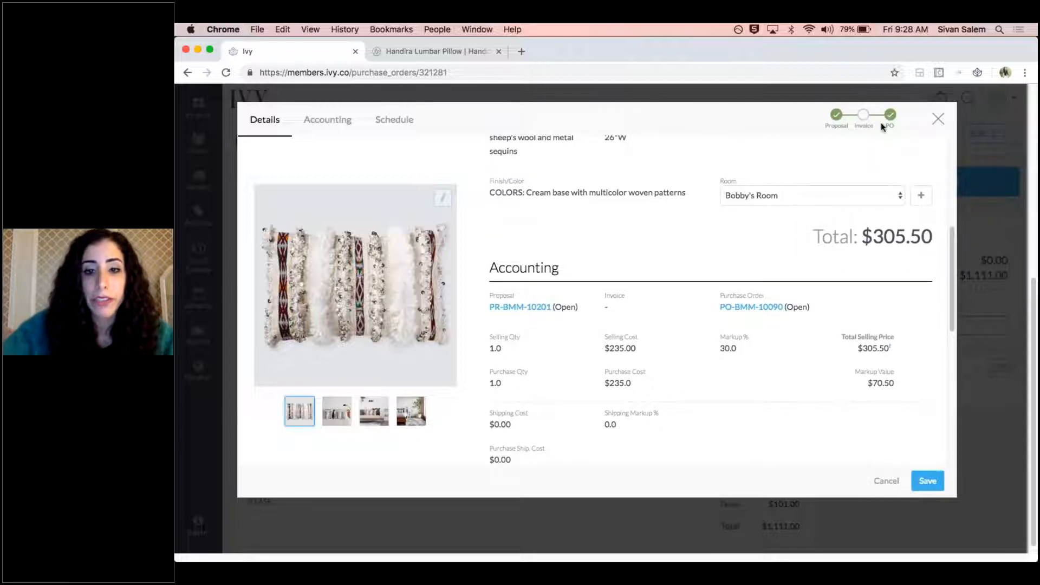
scroll(558, 330, down, 2)
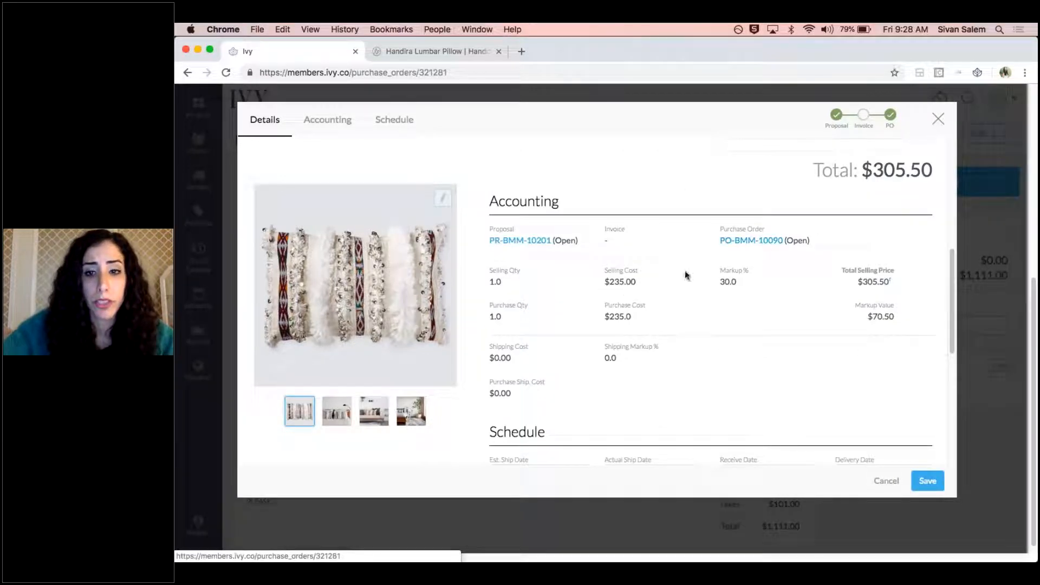
mouse_move(524, 274)
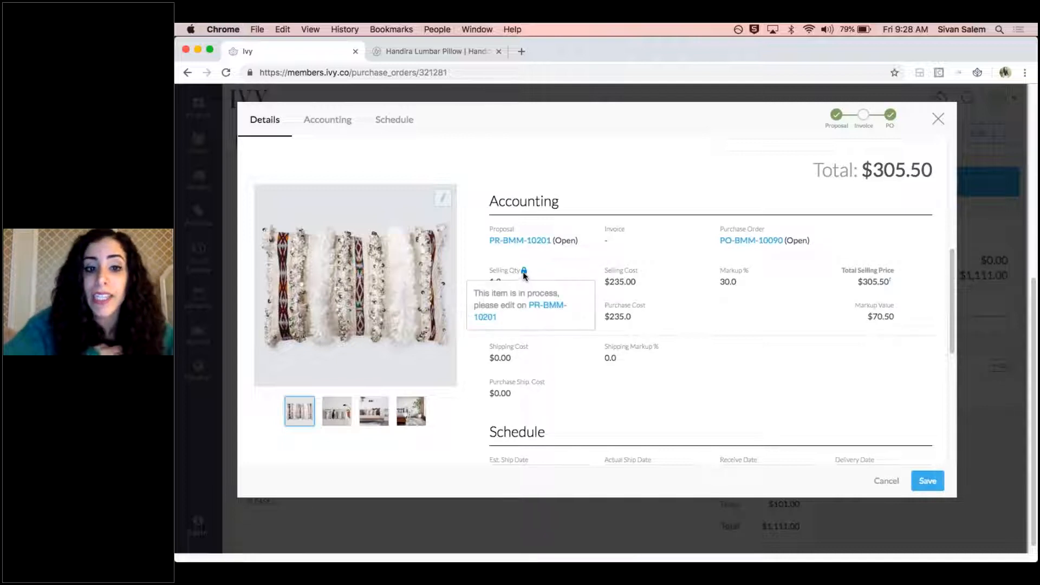
mouse_move(656, 307)
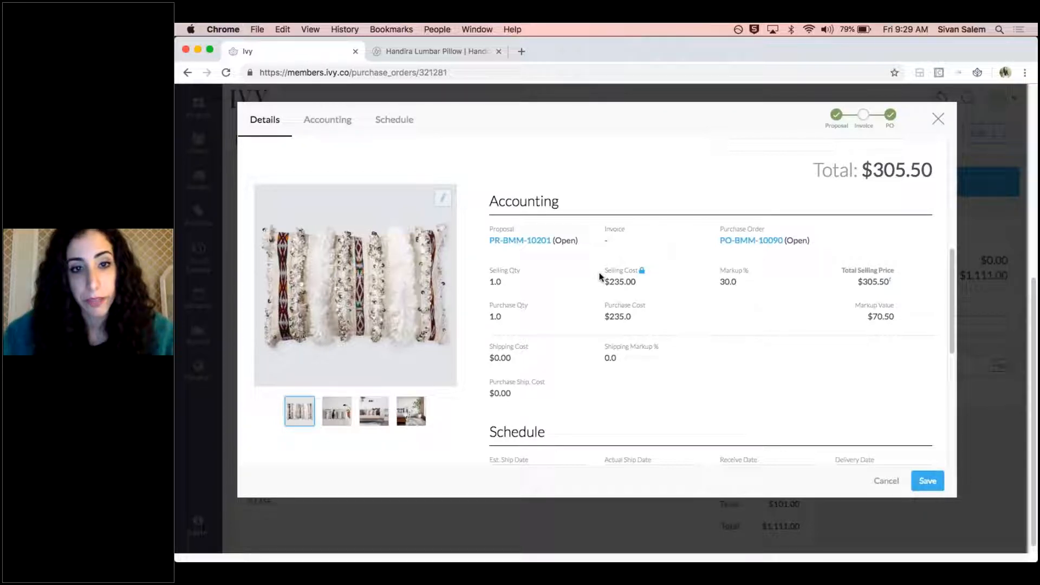
Set the Adara Lumbar Pillow's estimated ship date to 01/24/2019 and its delivery date to 01/31/2019
scroll(538, 286, down, 4)
scroll(623, 198, down, 2)
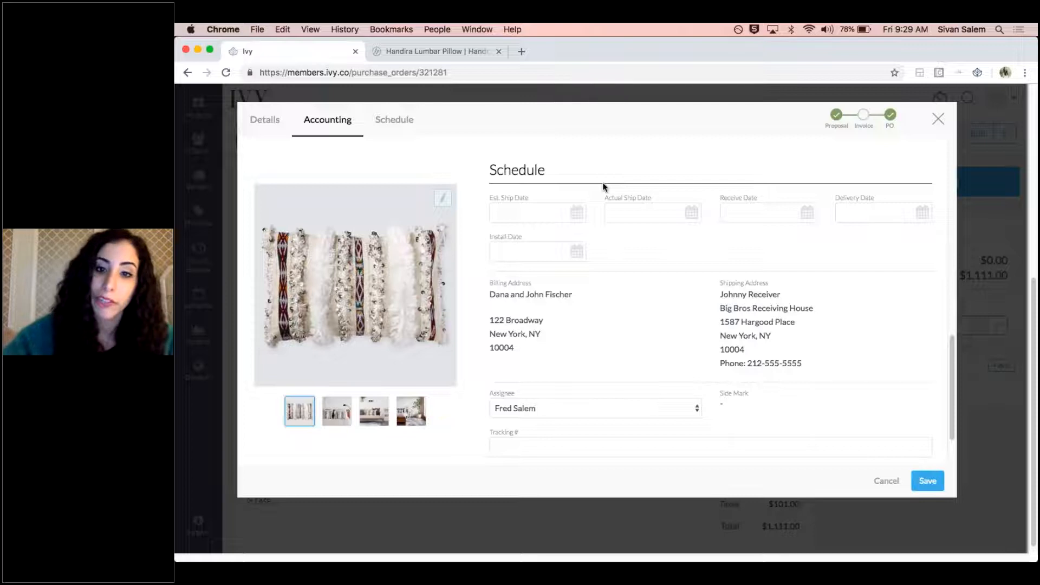
click(551, 212)
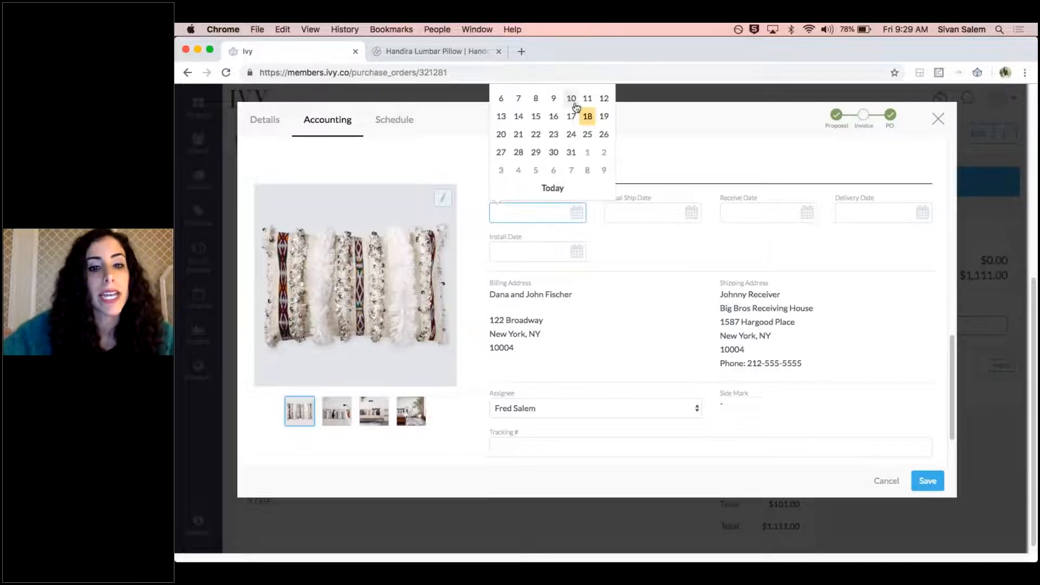
click(572, 134)
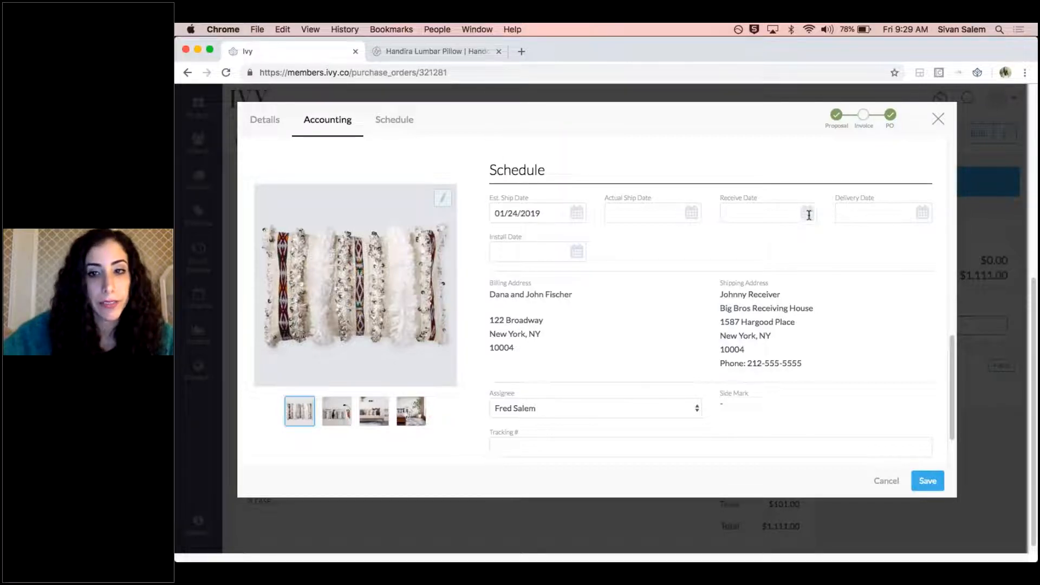
click(923, 213)
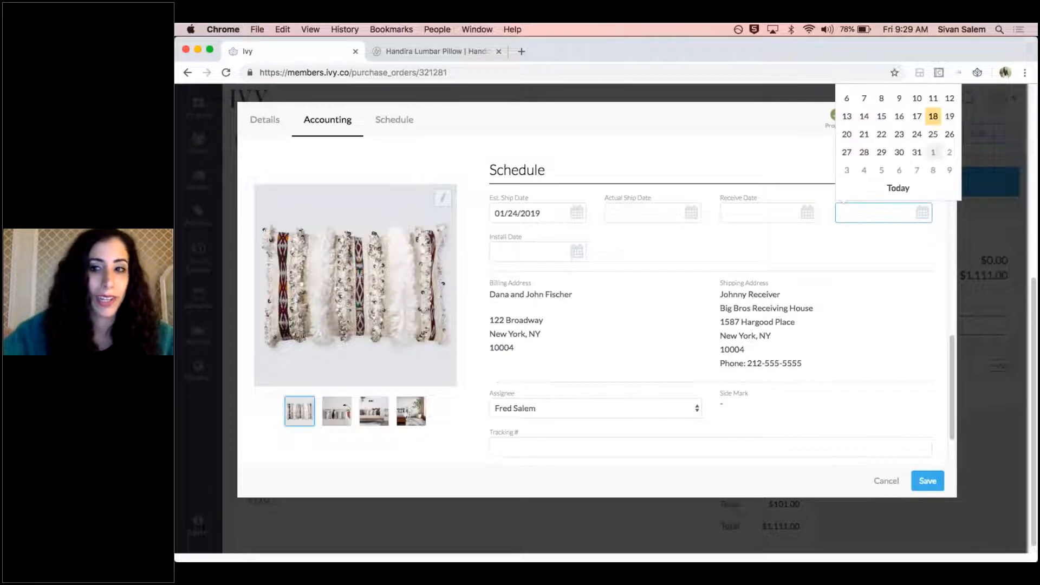
click(917, 152)
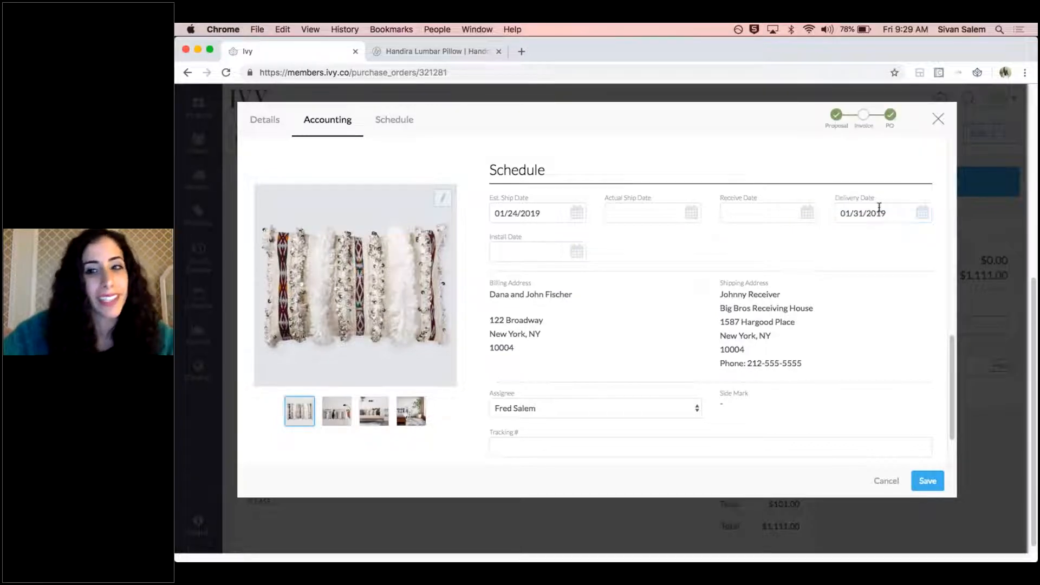
Set the pillow's install date to 01/31/2019 and save the product details to the purchase order
click(579, 252)
click(571, 191)
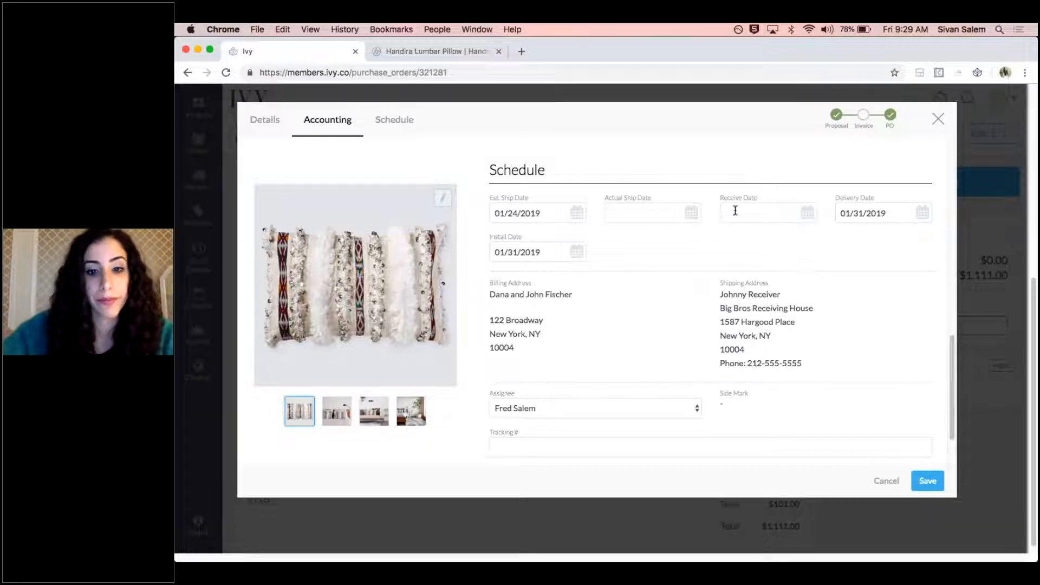
scroll(639, 382, down, 1)
scroll(641, 381, down, 2)
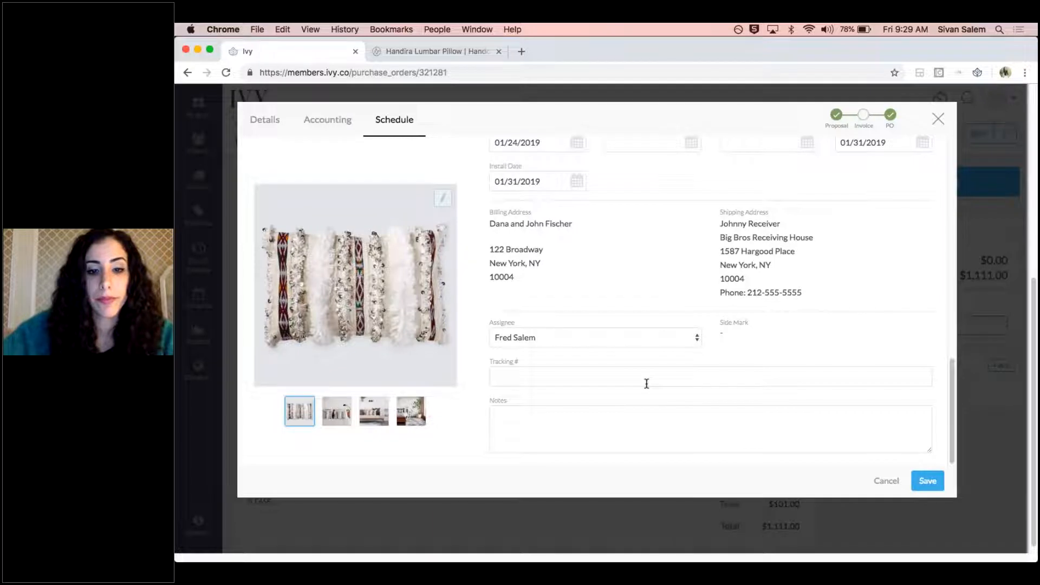
click(930, 482)
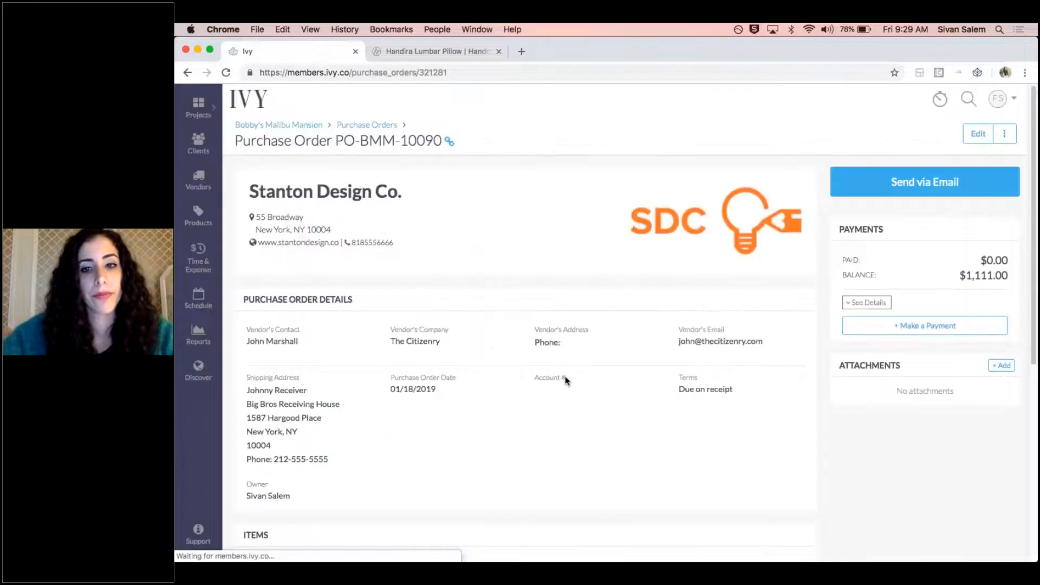
scroll(584, 355, down, 6)
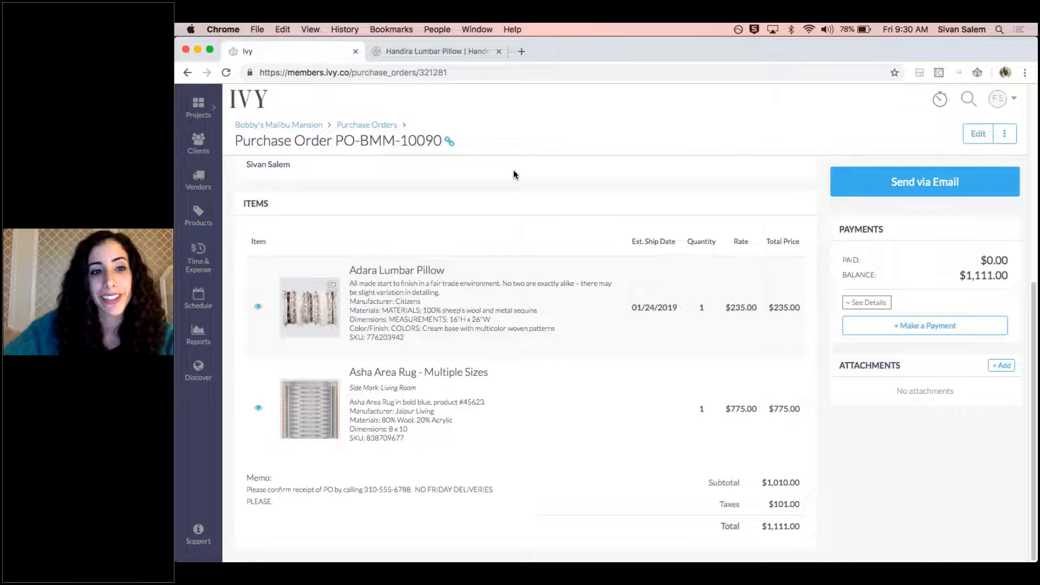
Open the project tracker of Bobby's Malibu Mansion and examine the products' item, pricing, accounting and schedule details
click(268, 127)
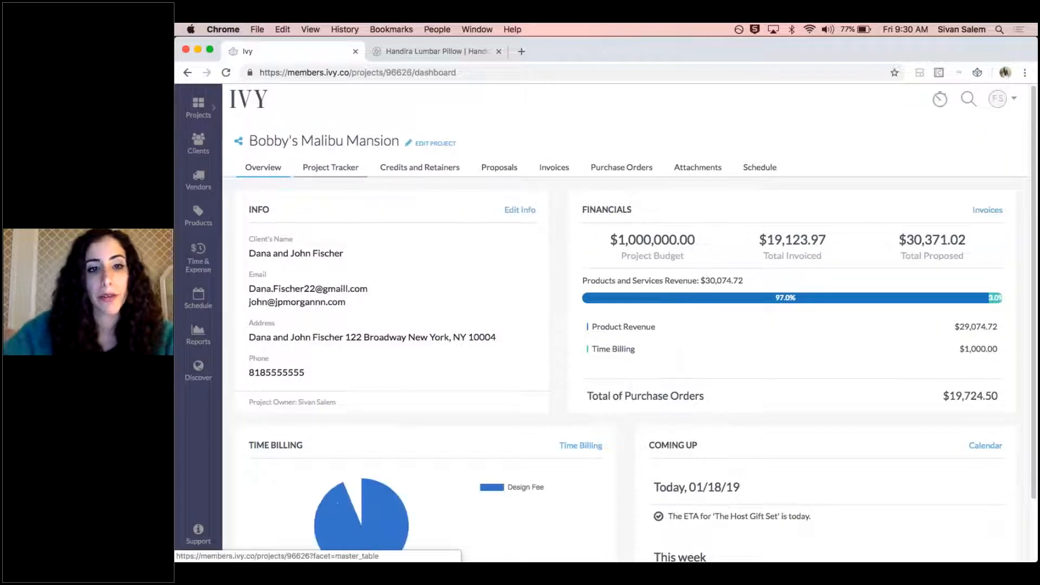
click(330, 167)
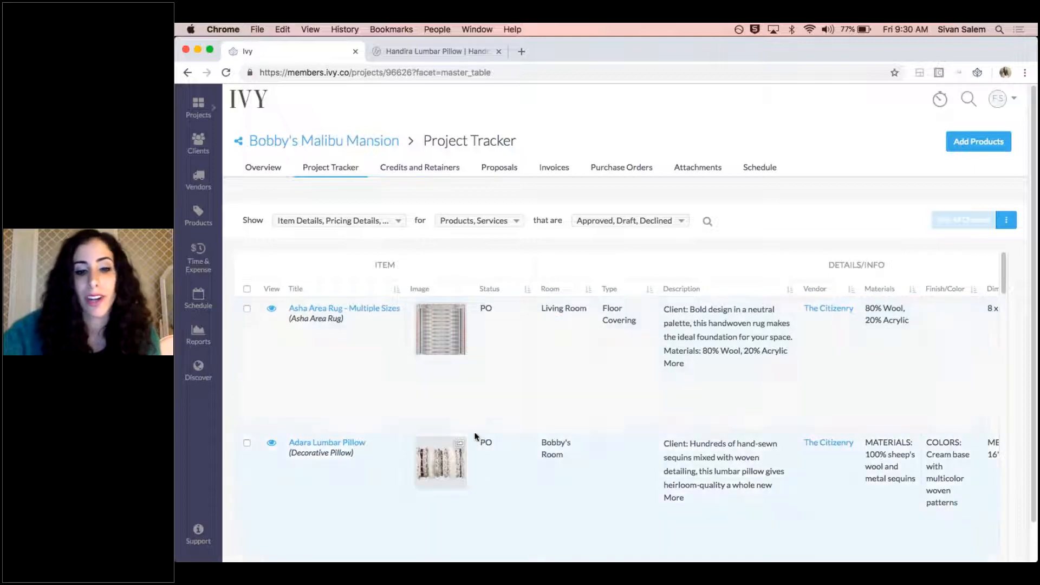
scroll(515, 469, right, 3)
scroll(515, 465, right, 10)
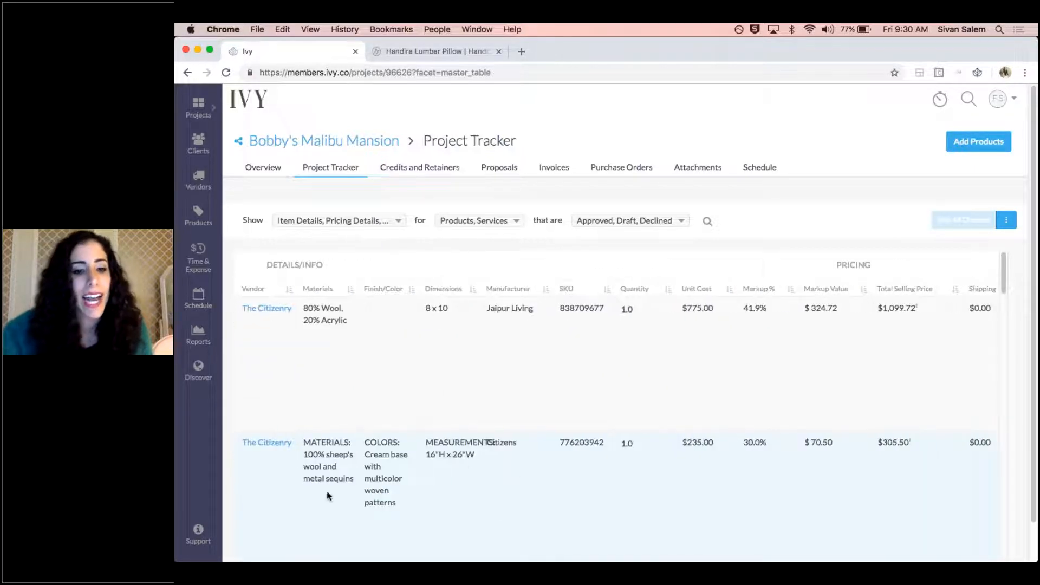
scroll(481, 454, right, 10)
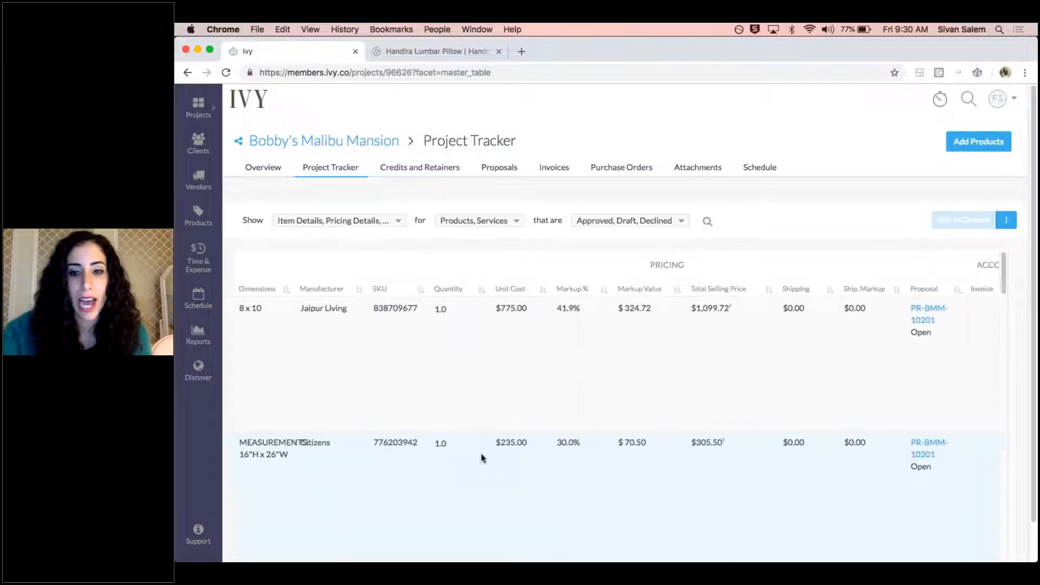
scroll(477, 453, right, 8)
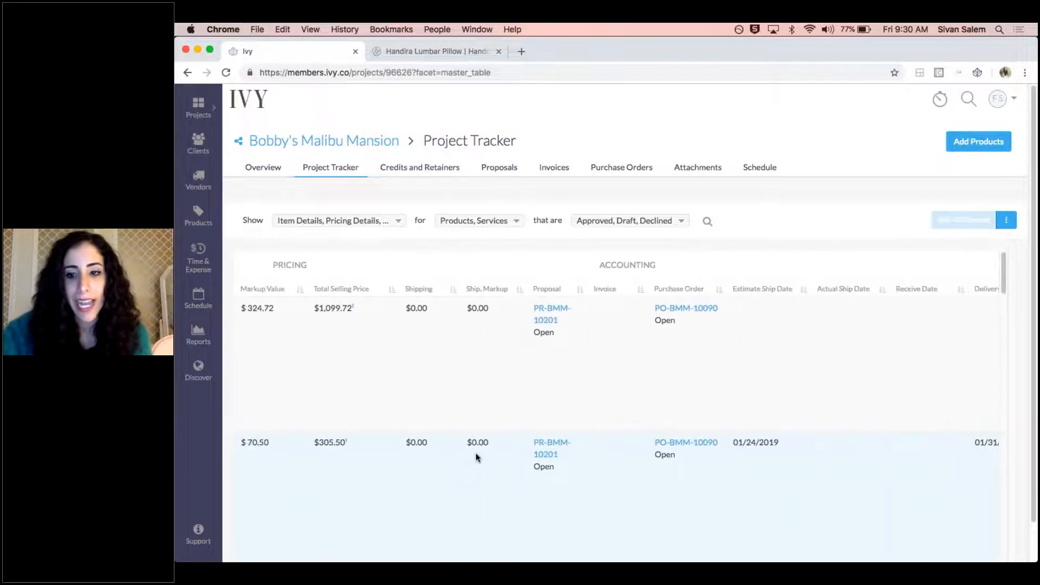
scroll(559, 461, right, 3)
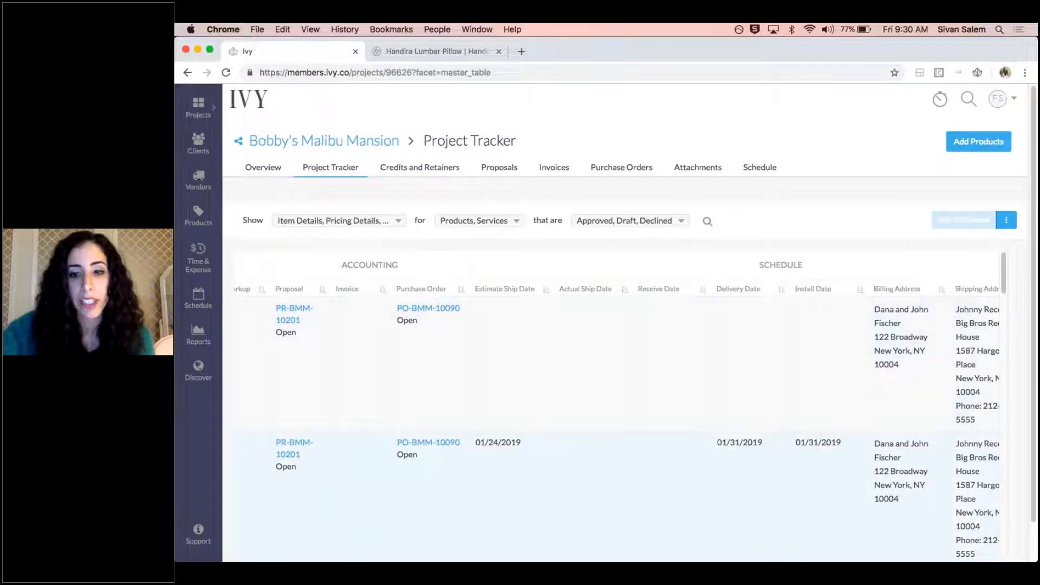
scroll(819, 474, right, 1)
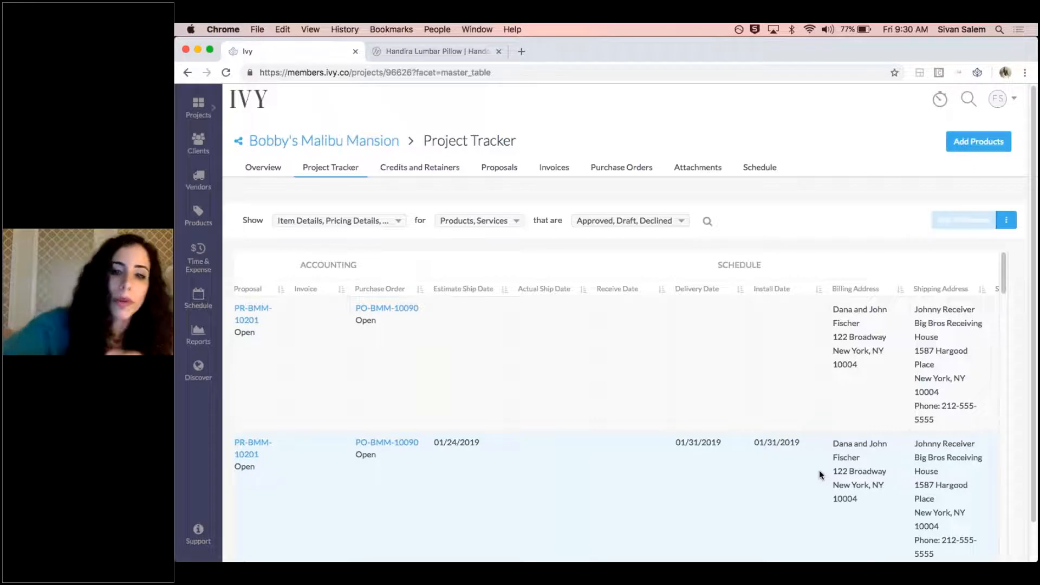
scroll(566, 469, right, 8)
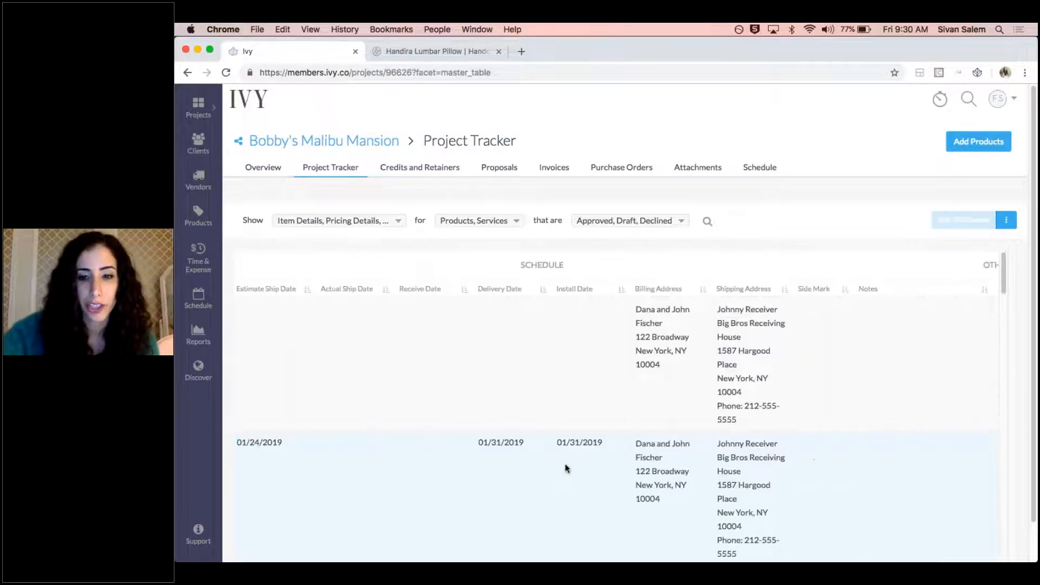
scroll(566, 468, left, 20)
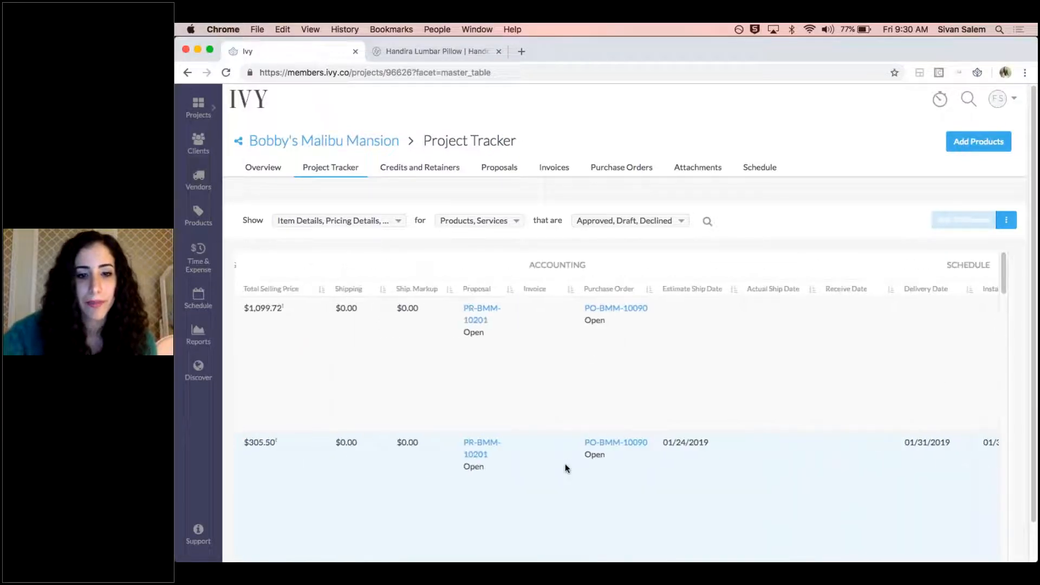
scroll(566, 468, left, 8)
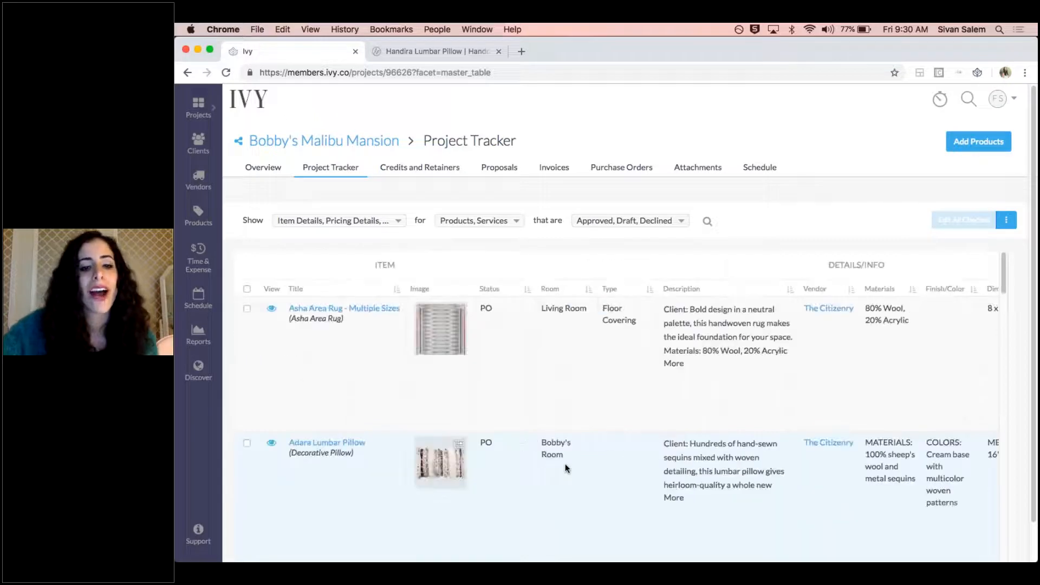
scroll(522, 447, down, 3)
scroll(521, 450, up, 3)
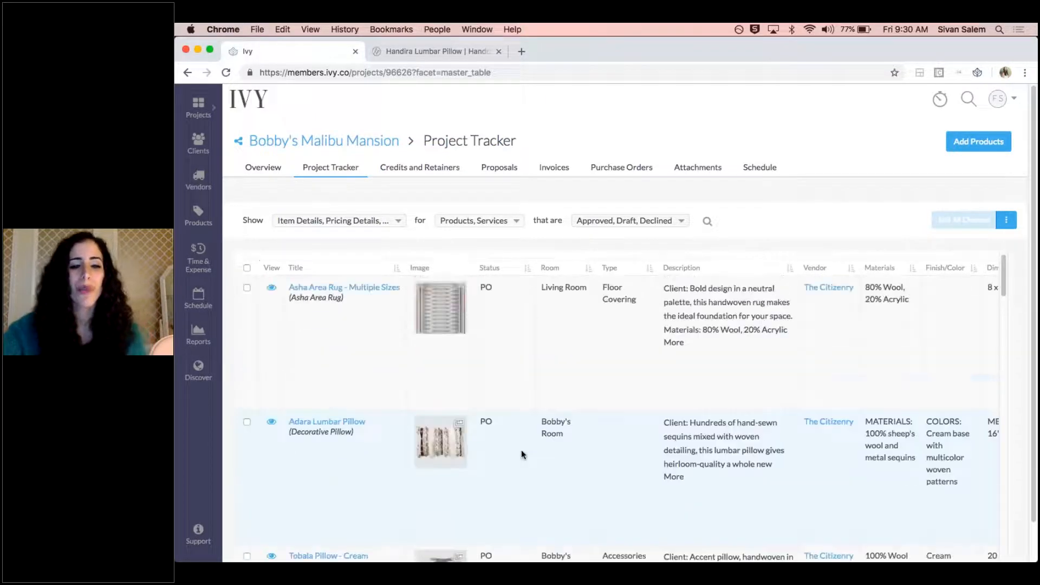
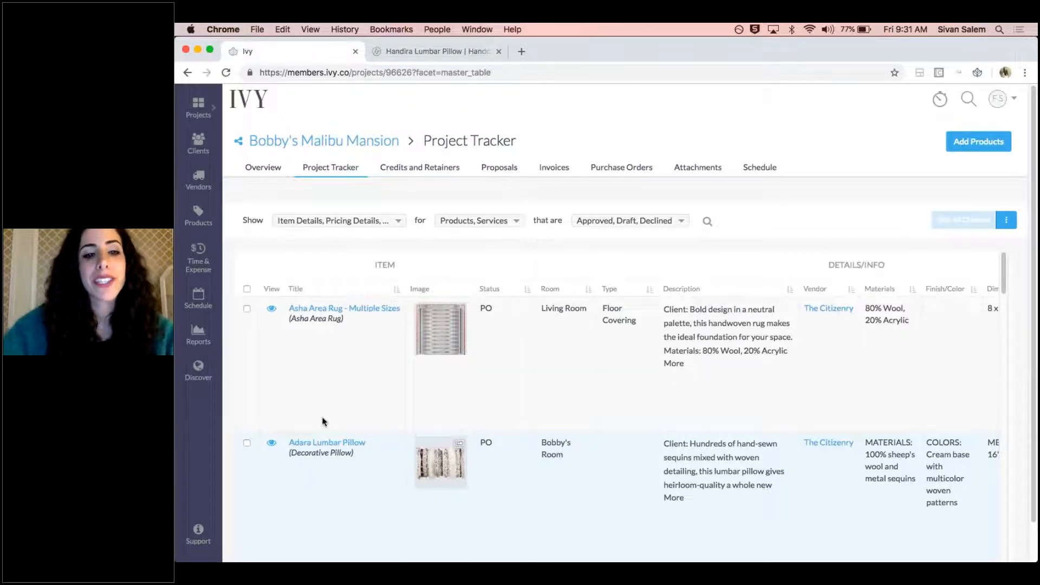
Examine the detail groups the project tracker can show and the matching columns of the product table
click(374, 227)
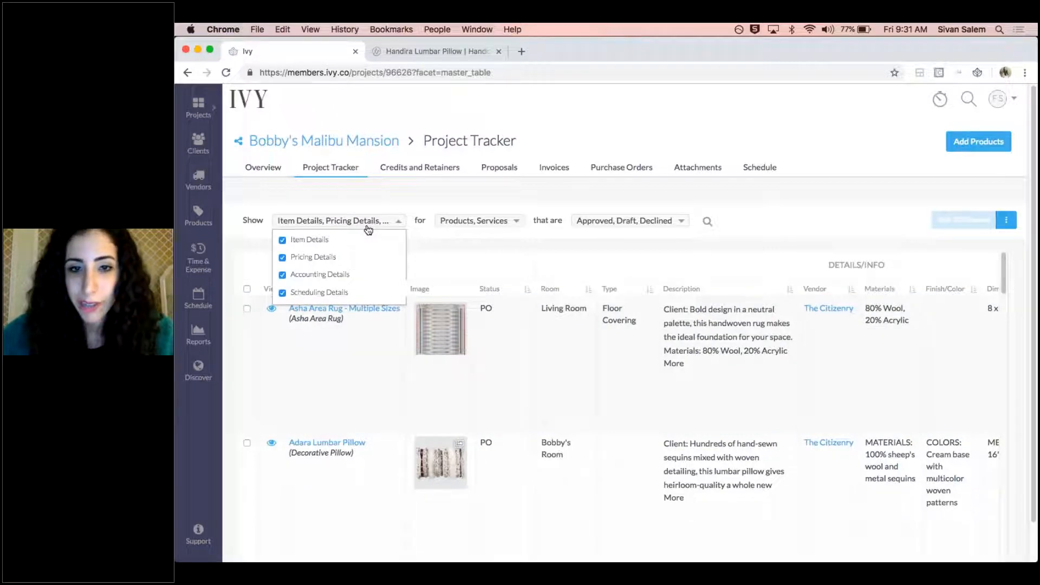
click(404, 260)
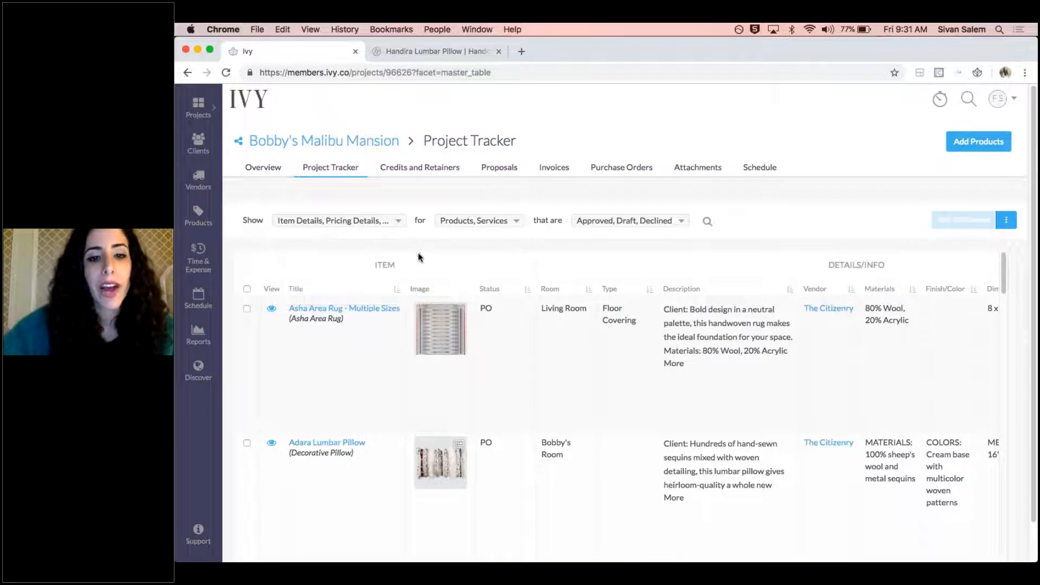
scroll(802, 268, right, 10)
scroll(846, 273, right, 15)
scroll(884, 275, right, 5)
scroll(758, 266, left, 15)
scroll(488, 250, left, 10)
Hide the accounting and scheduling details so the tracker shows only item and pricing details
click(398, 221)
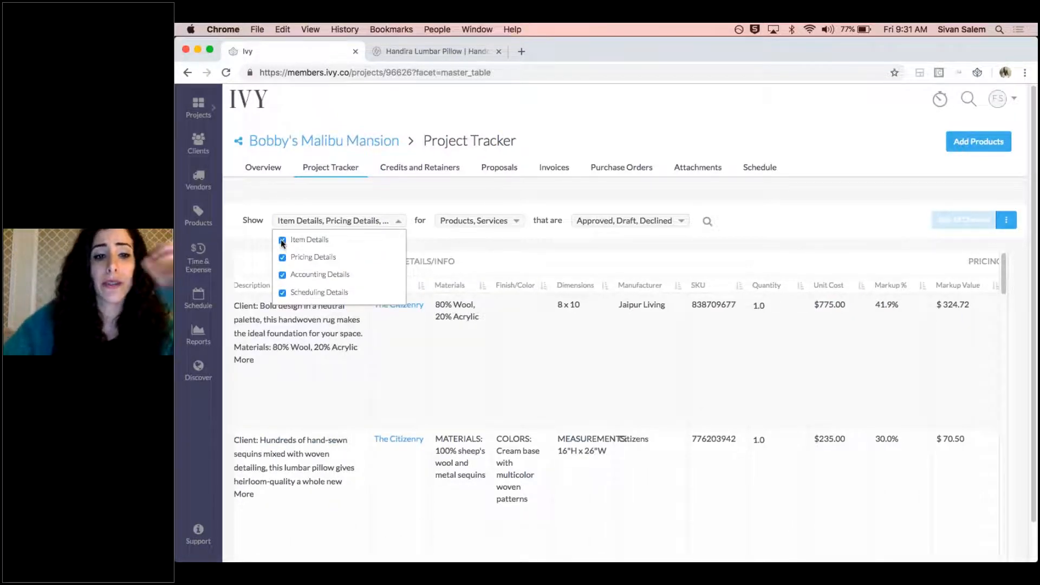
click(282, 274)
click(283, 293)
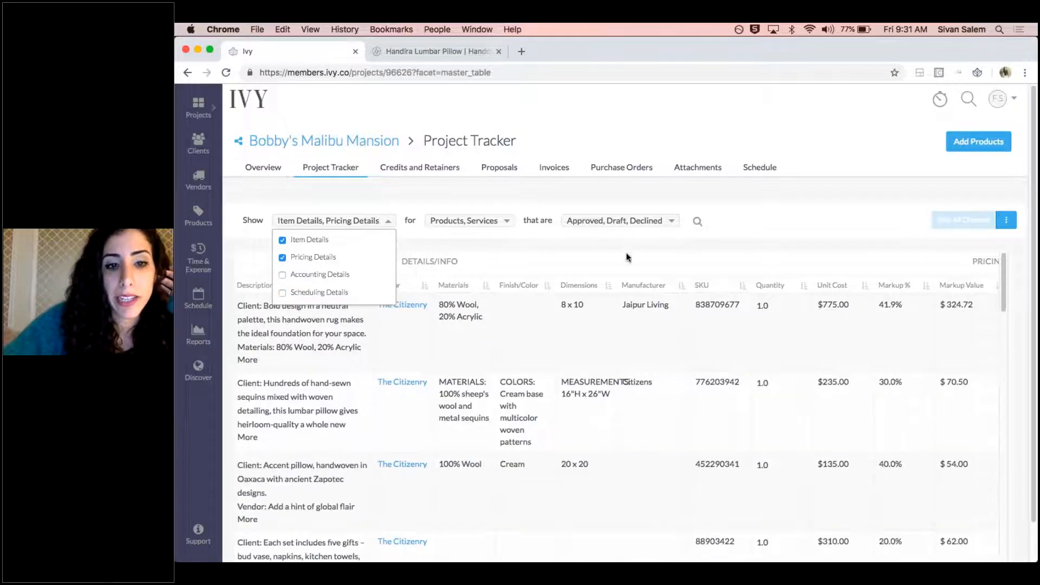
click(596, 341)
scroll(596, 341, right, 10)
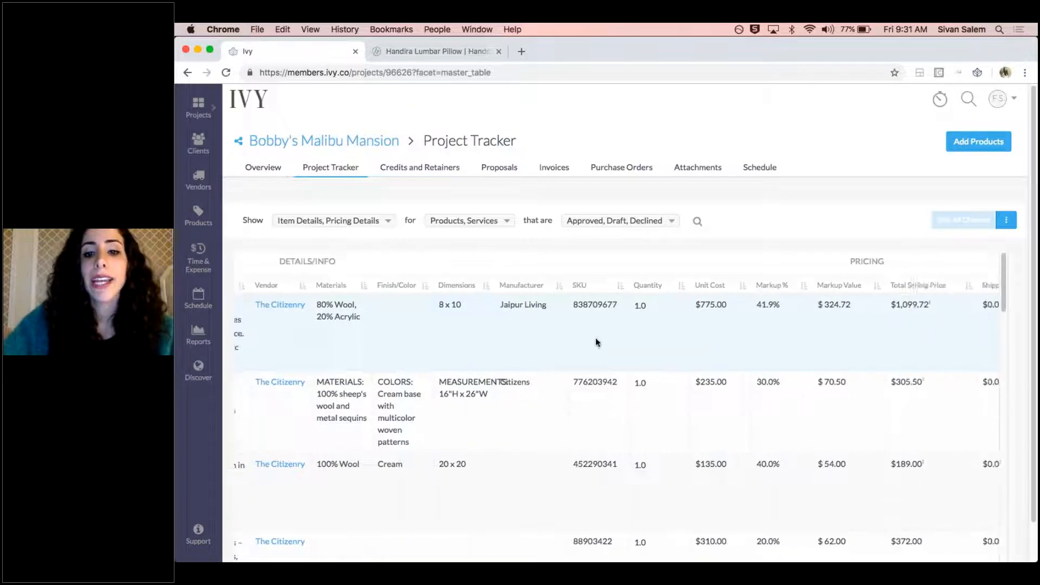
scroll(596, 337, left, 10)
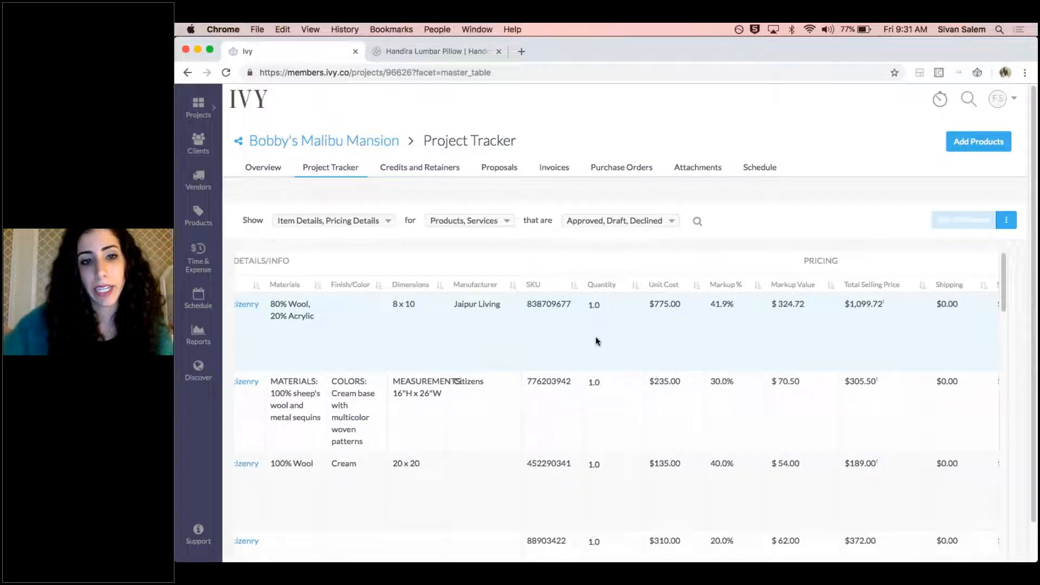
Limit the tracker to item and scheduling details by hiding the pricing details and showing the scheduling details
click(386, 221)
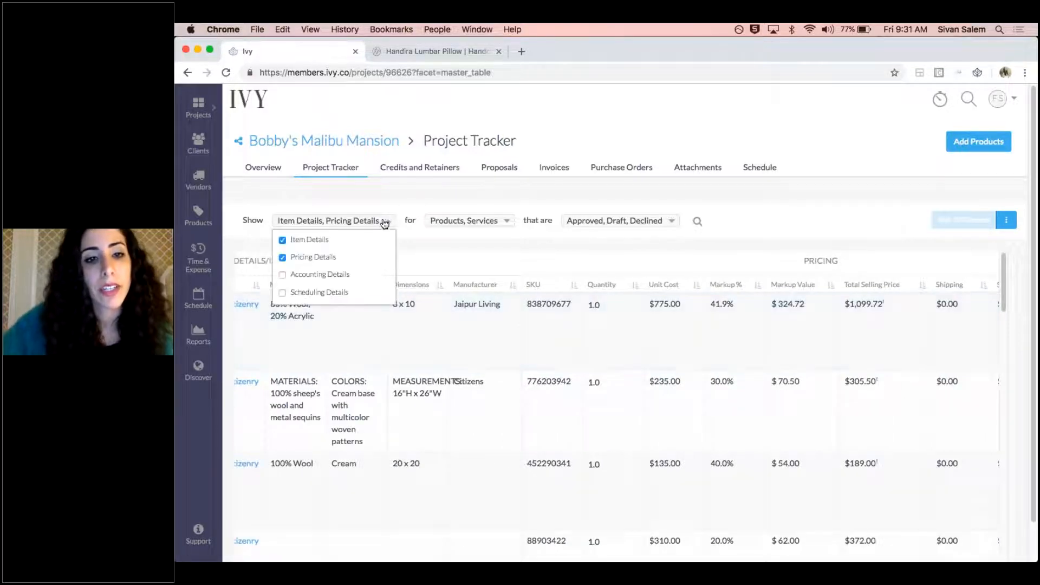
click(281, 258)
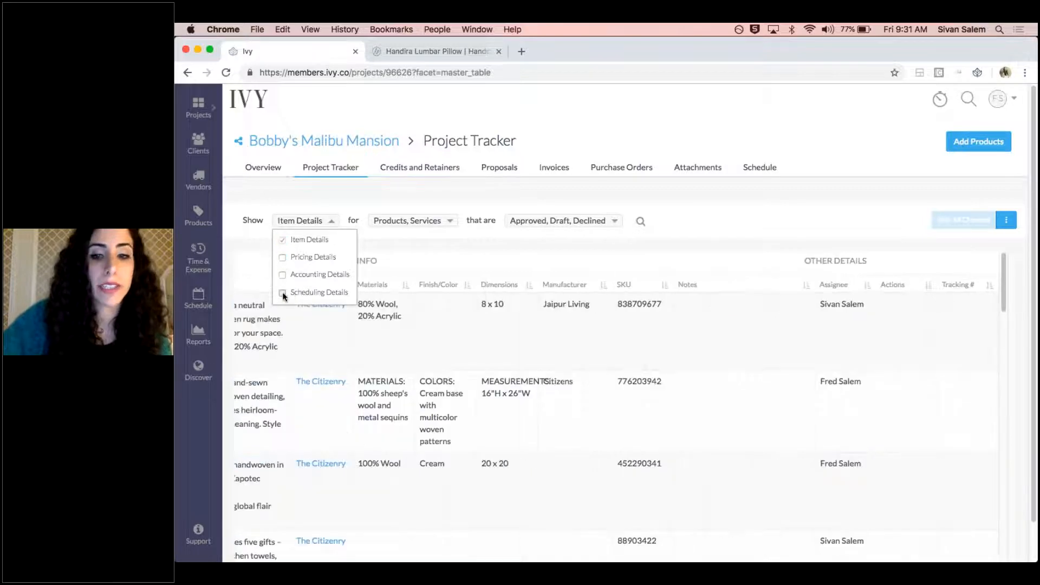
click(283, 292)
click(748, 254)
scroll(831, 278, left, 10)
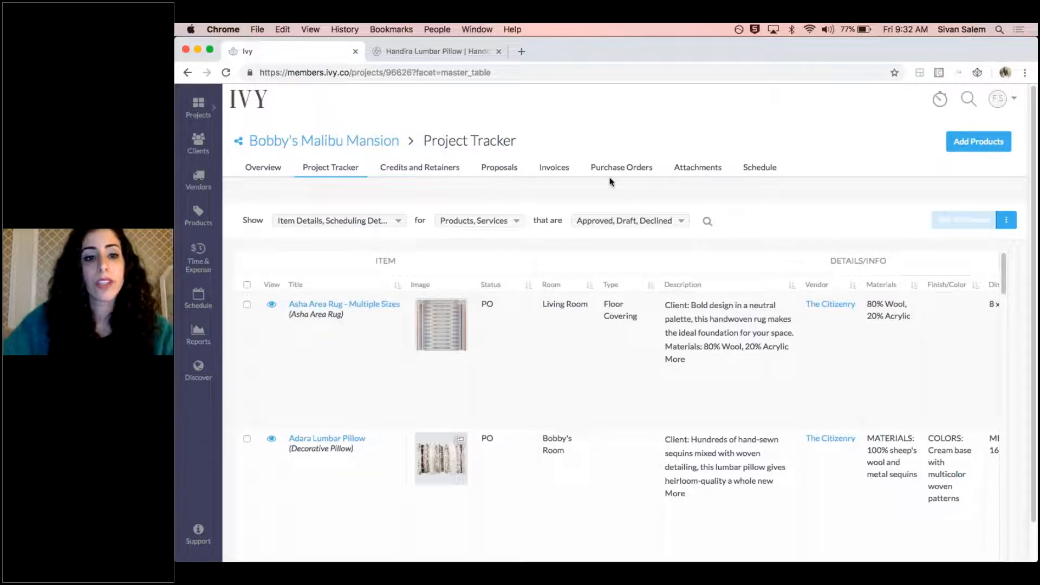
Examine the tracker's filter options for products and services and for approved, draft and declined items
click(394, 221)
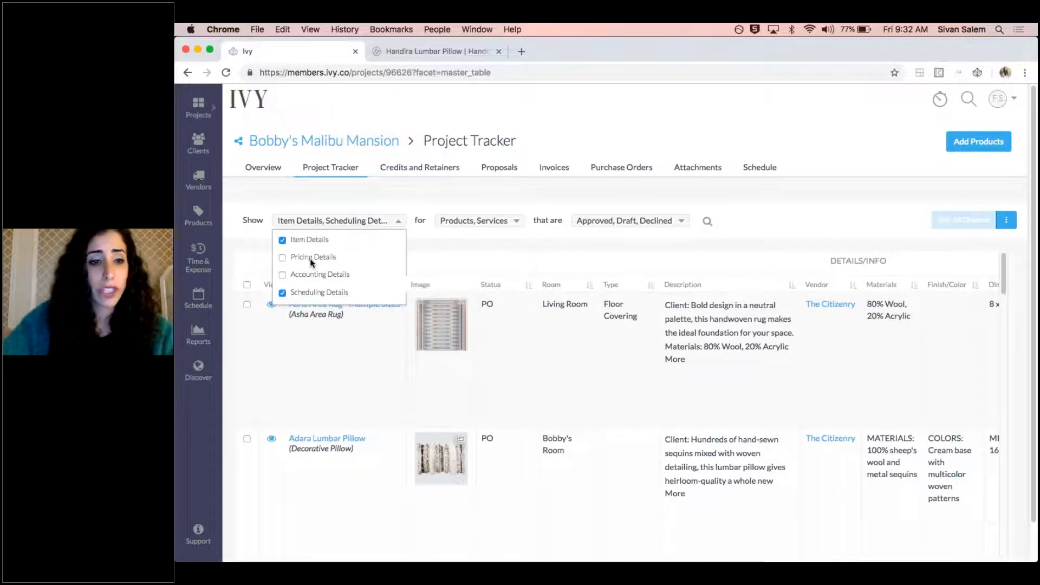
click(479, 224)
click(478, 222)
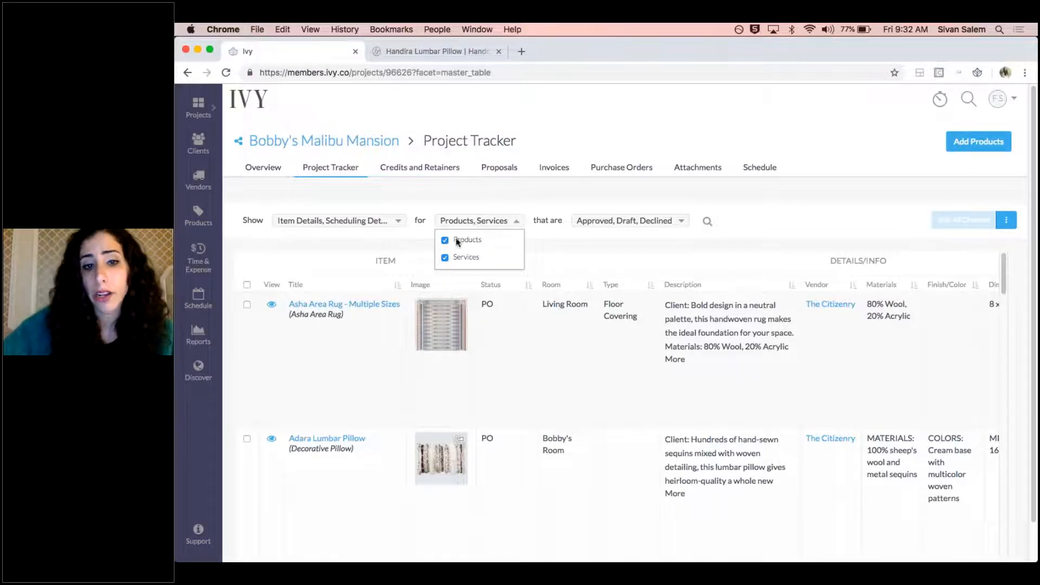
click(660, 228)
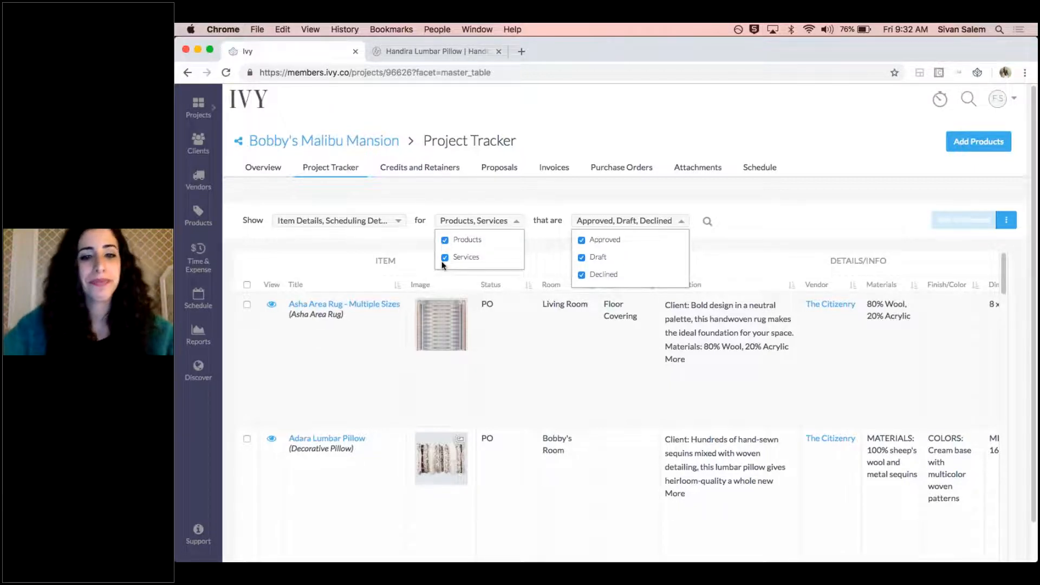
click(711, 232)
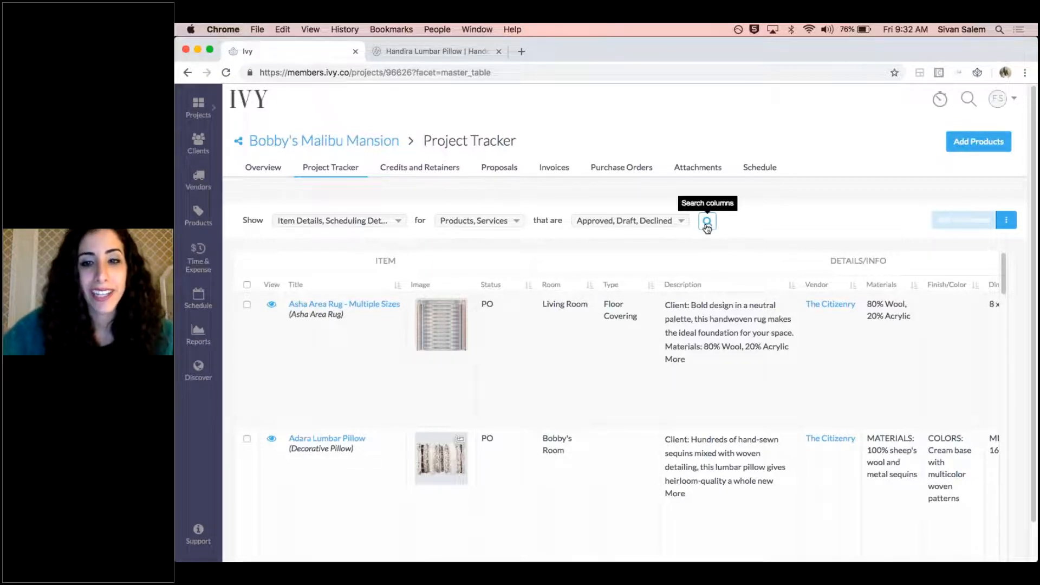
Turn on column search in the tracker and check the search fields across the item and schedule columns
click(708, 223)
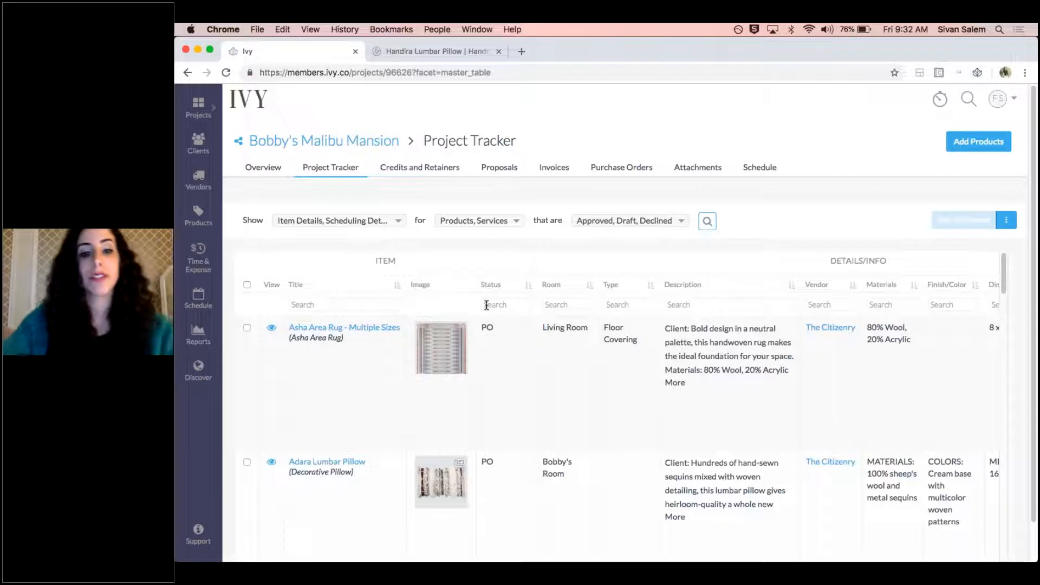
scroll(486, 305, right, 5)
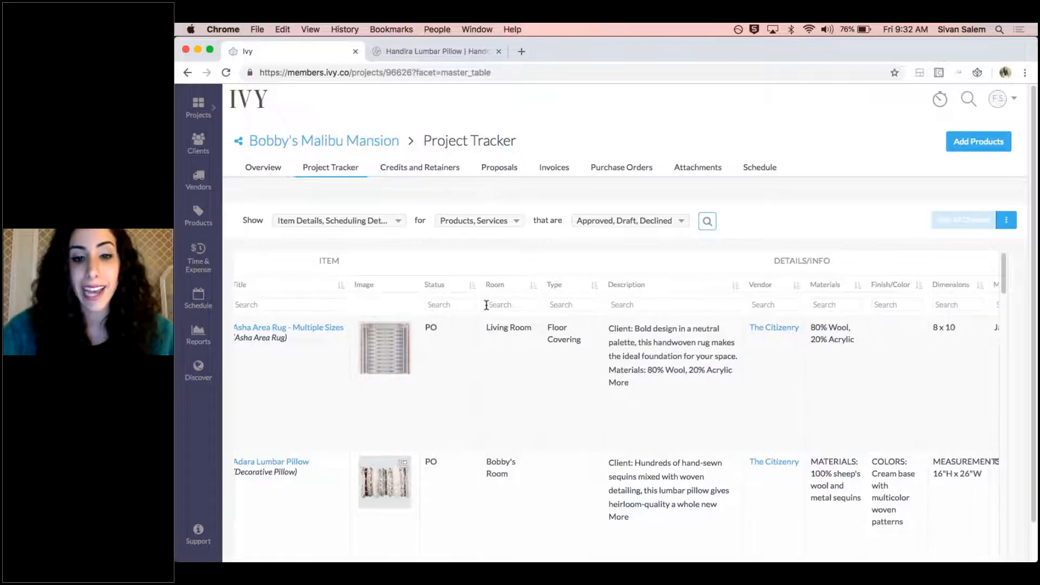
scroll(487, 305, right, 10)
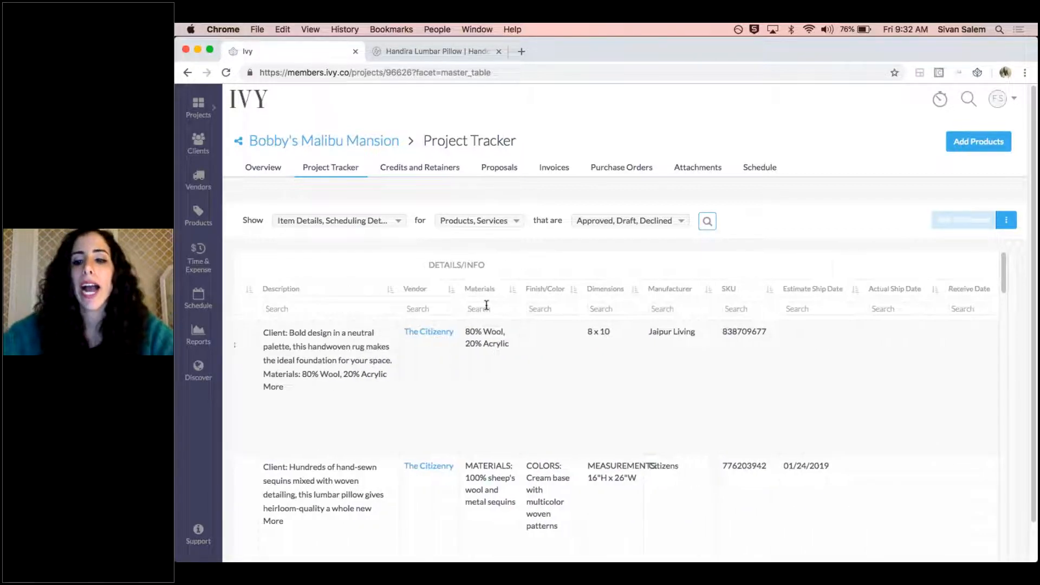
scroll(486, 305, right, 13)
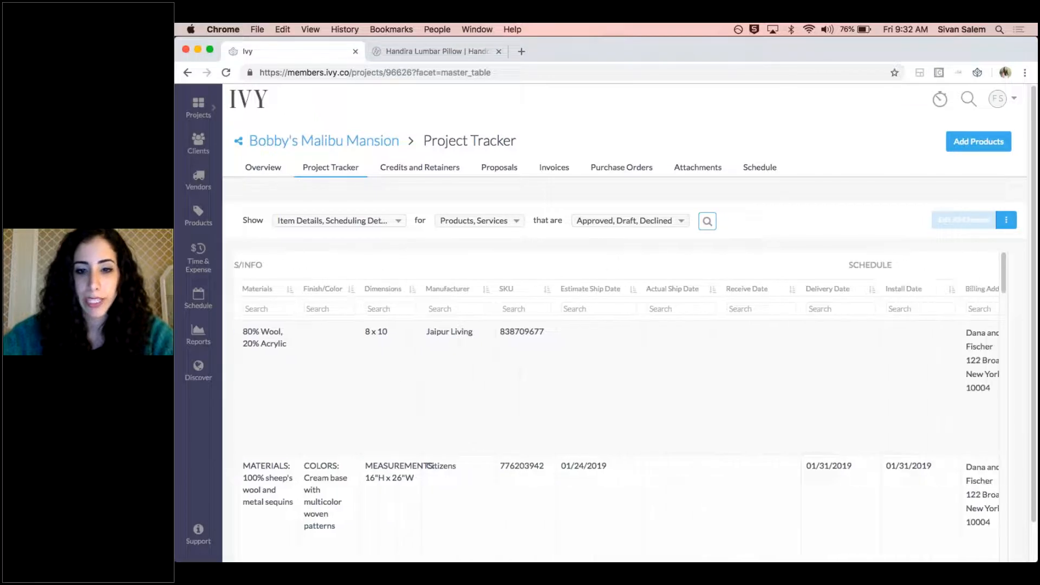
Show the accounting and pricing details in the tracker alongside the item and scheduling details
click(365, 220)
click(283, 274)
click(283, 257)
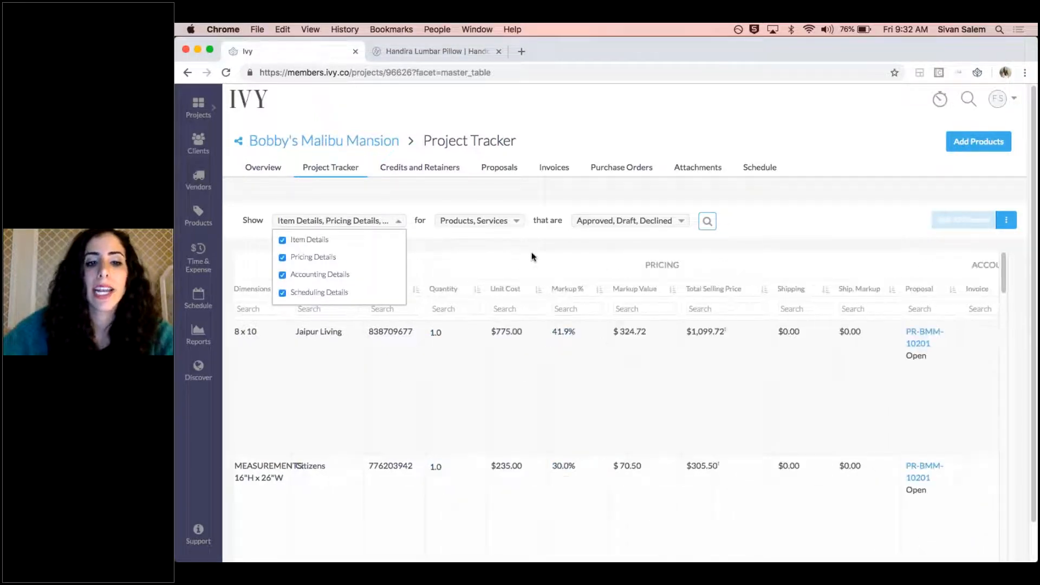
click(532, 252)
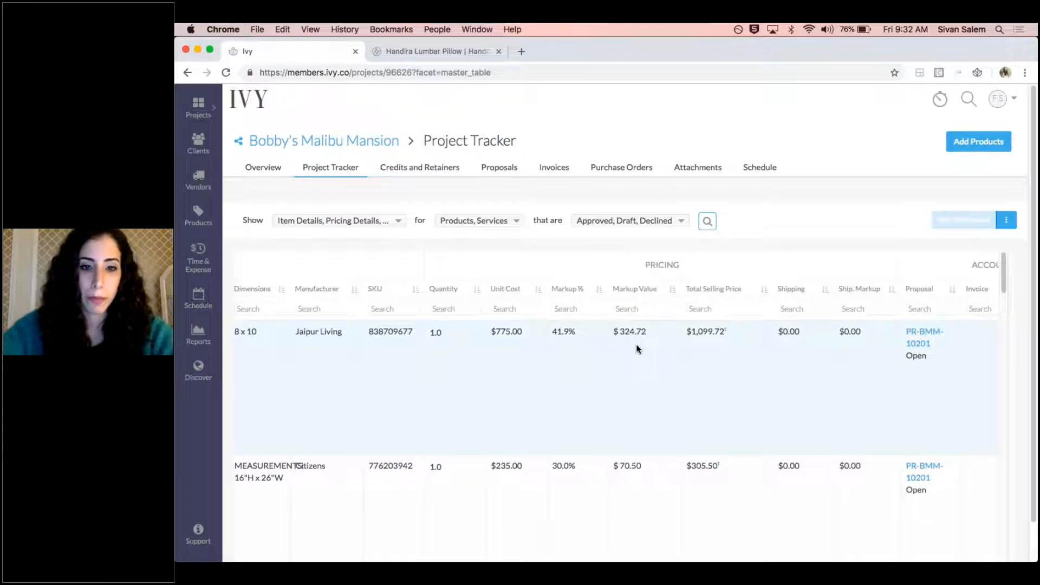
Filter the tracker's vendor column by The Citizenry and look through the matching products
scroll(637, 348, left, 12)
scroll(636, 344, left, 15)
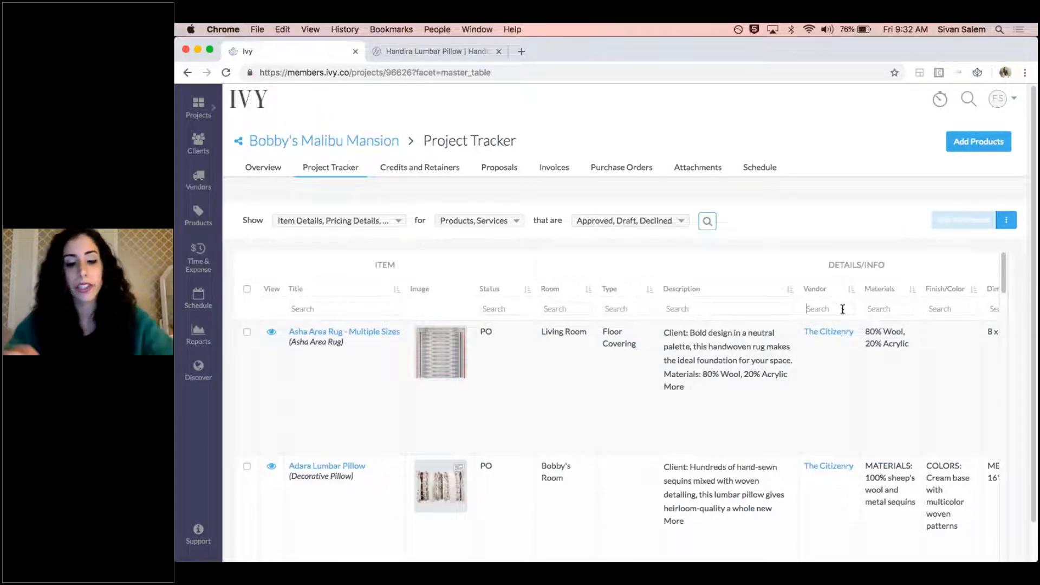
click(843, 309)
text(T)
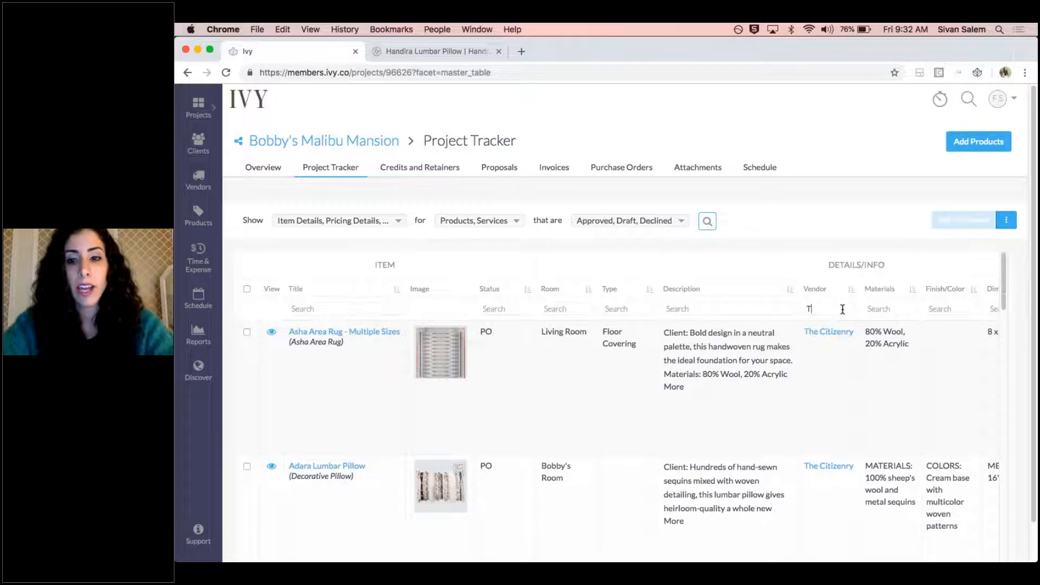
text(he Citizenry)
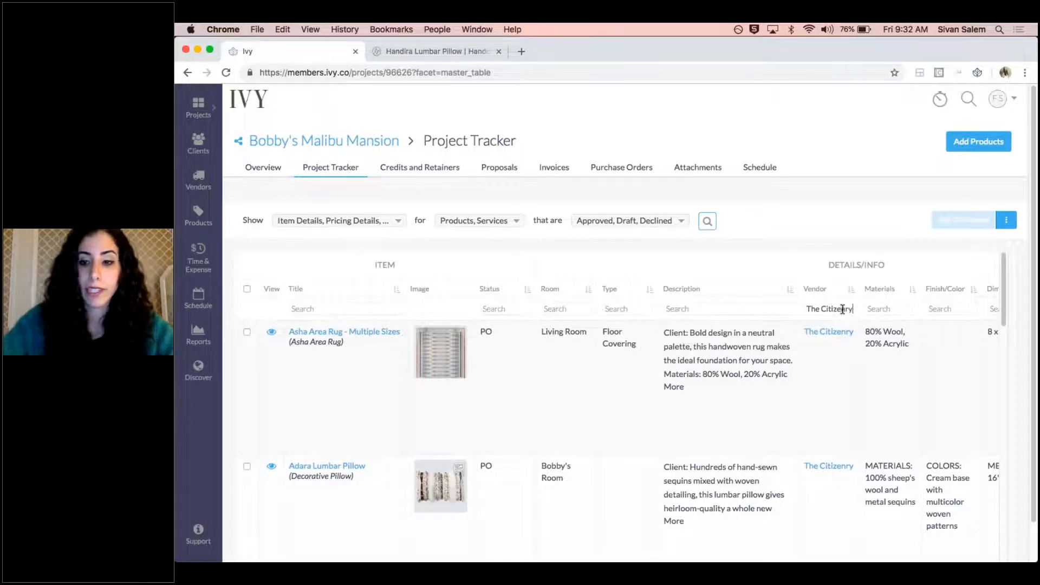
scroll(821, 366, down, 3)
scroll(822, 389, down, 10)
scroll(822, 386, up, 12)
Filter the tracker's purchase order column by PO and review the matching products and their purchase orders
scroll(823, 379, right, 3)
scroll(821, 374, right, 10)
scroll(814, 370, right, 4)
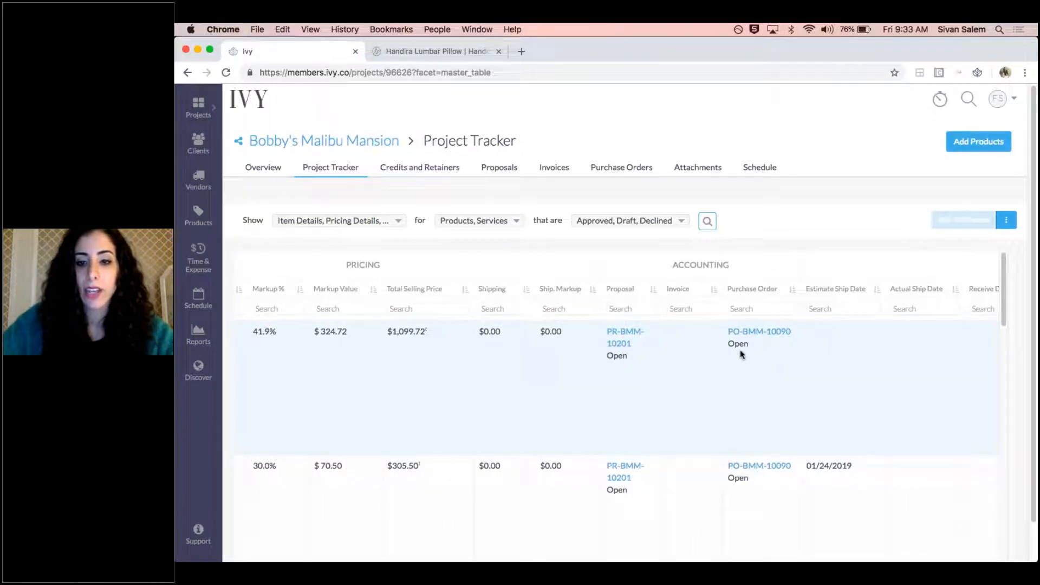
click(741, 309)
text(PO)
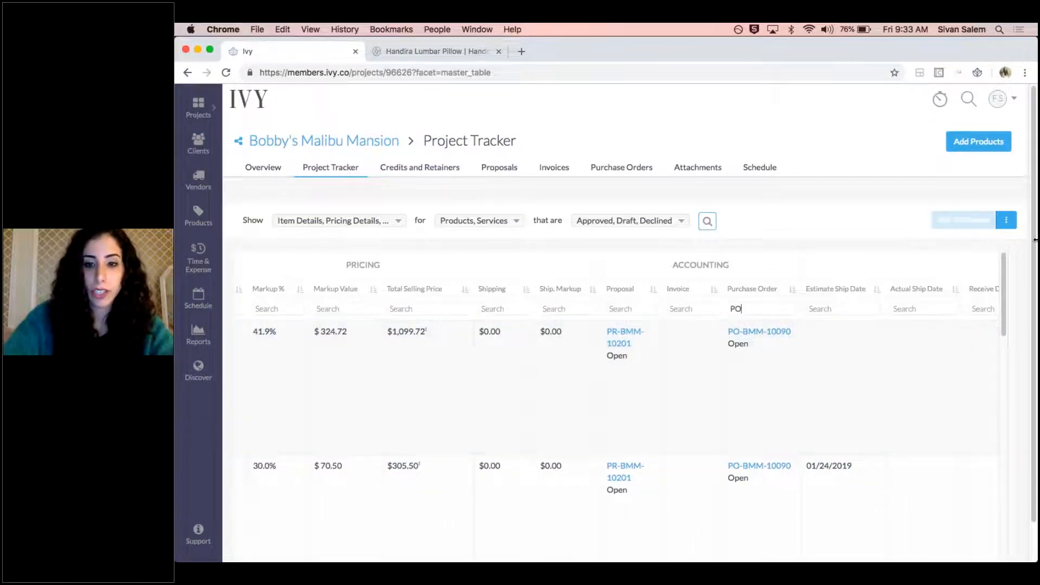
scroll(781, 385, down, 8)
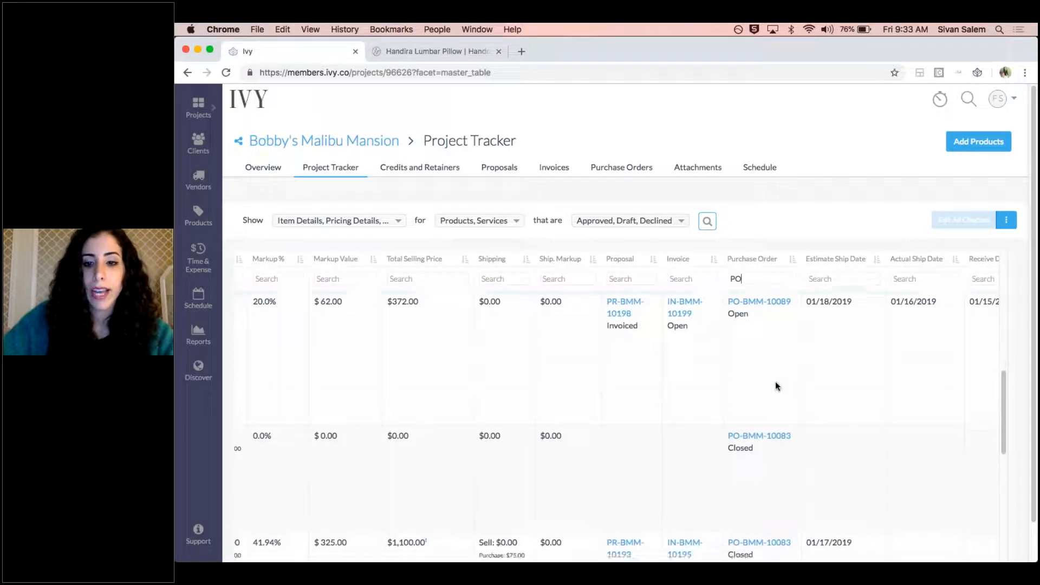
scroll(763, 359, down, 10)
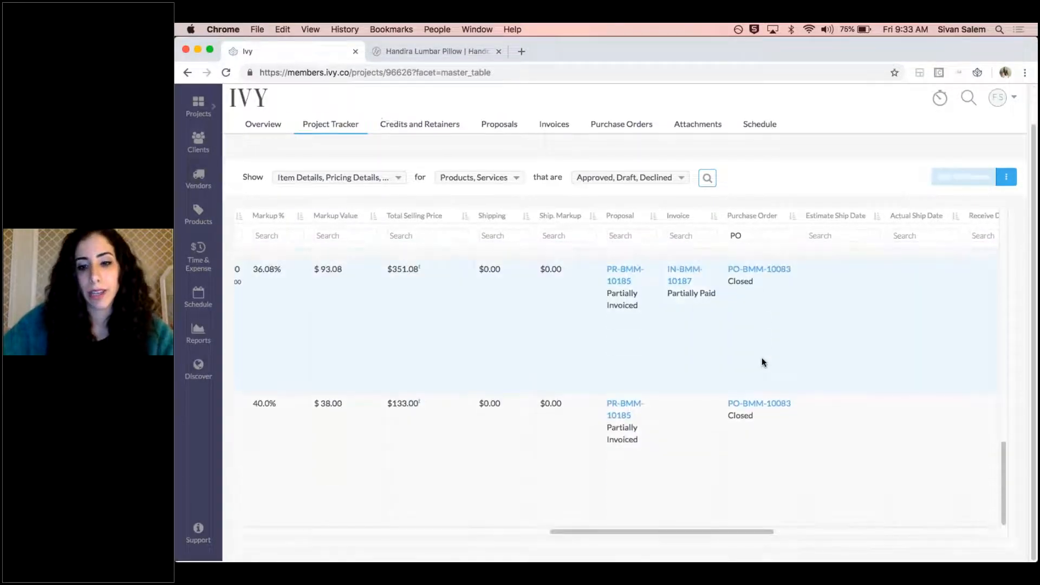
scroll(798, 349, up, 15)
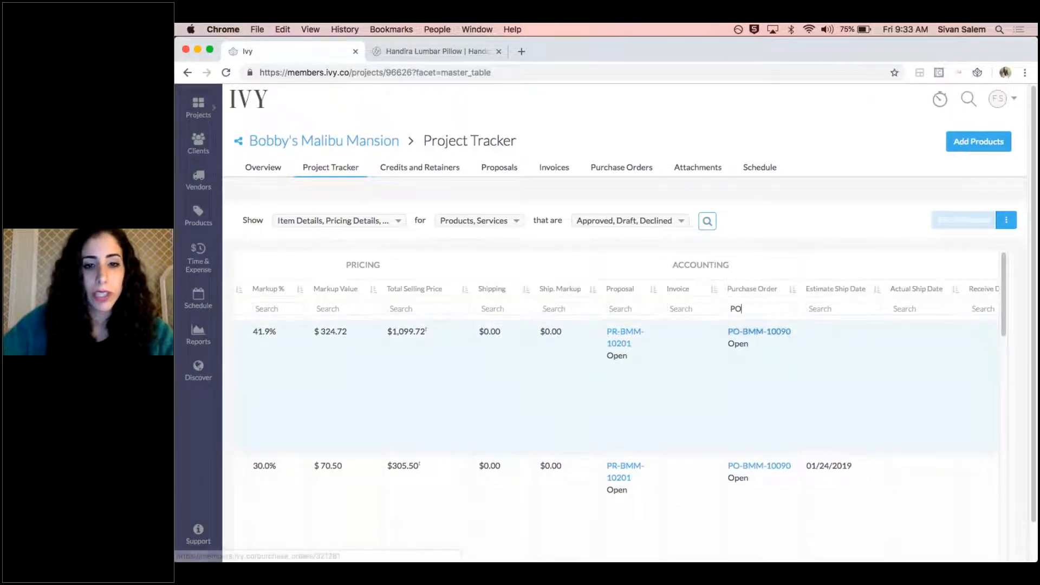
scroll(713, 332, left, 5)
scroll(707, 327, left, 8)
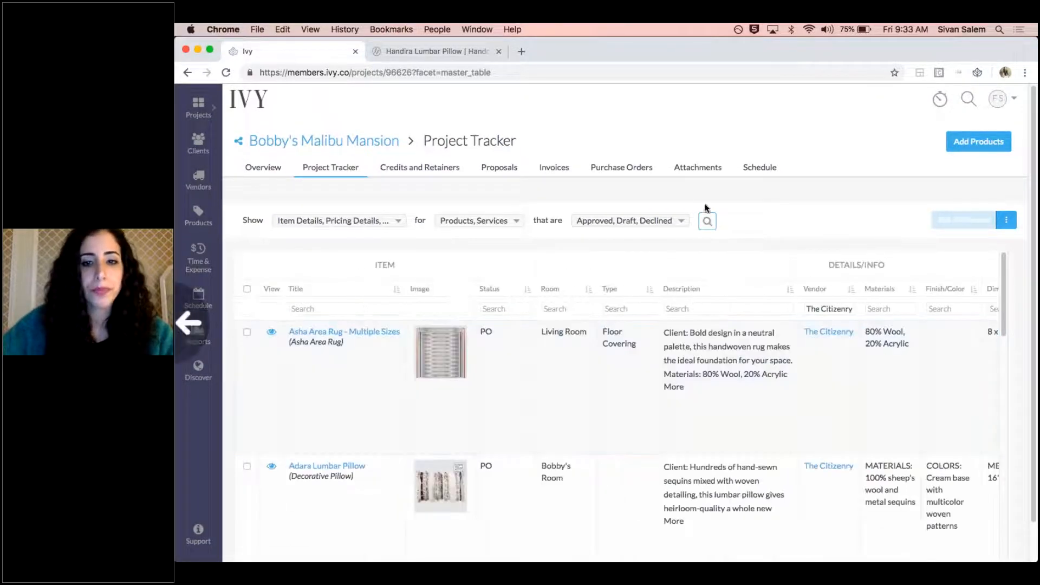
Return to the overview of the Bobby's Malibu Mansion project
click(315, 173)
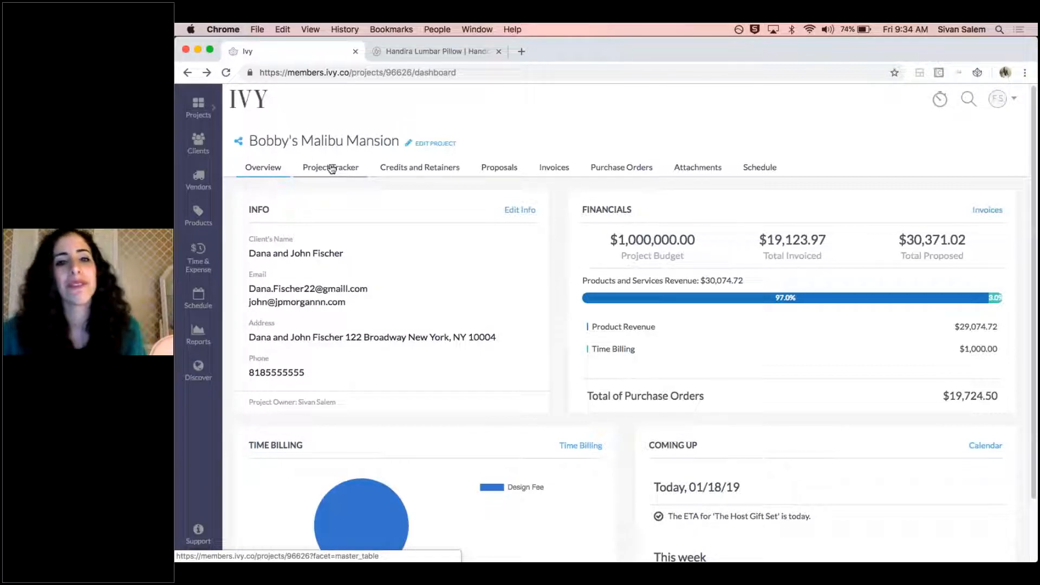
mouse_move(794, 554)
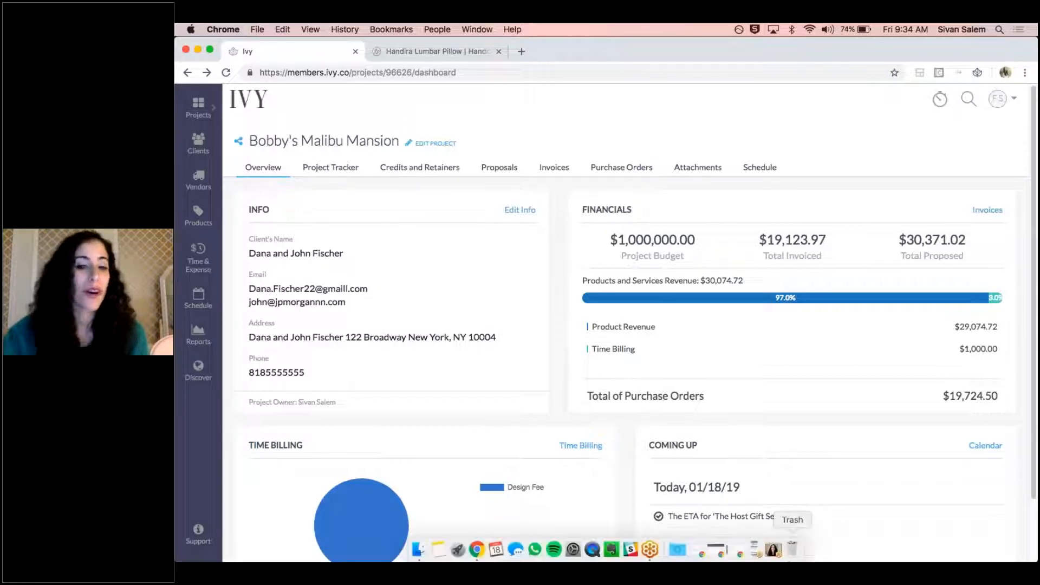
click(757, 550)
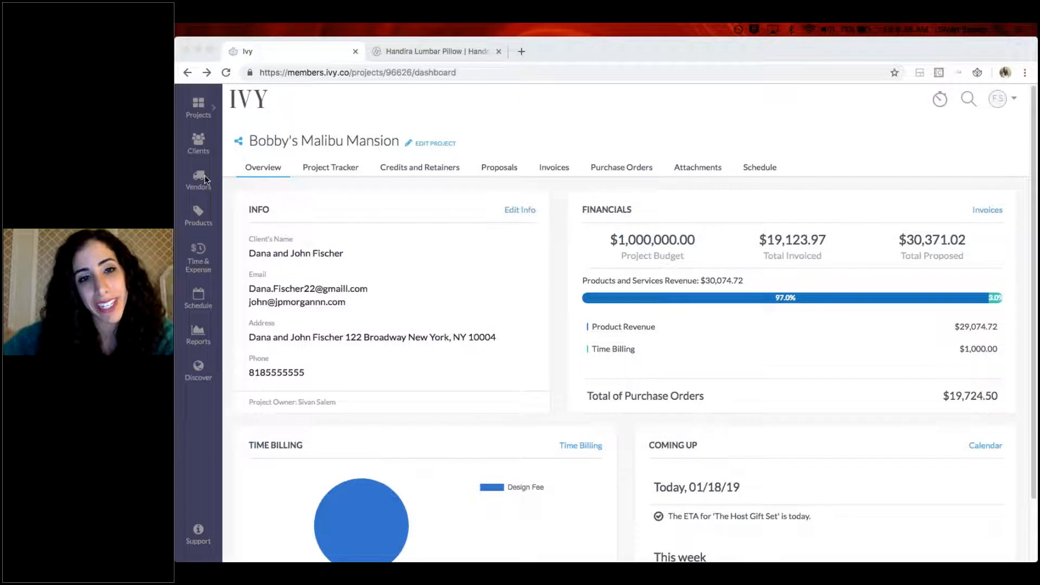
Open the proposal tagged Accessories Proposal for editing from the project's proposals
click(504, 163)
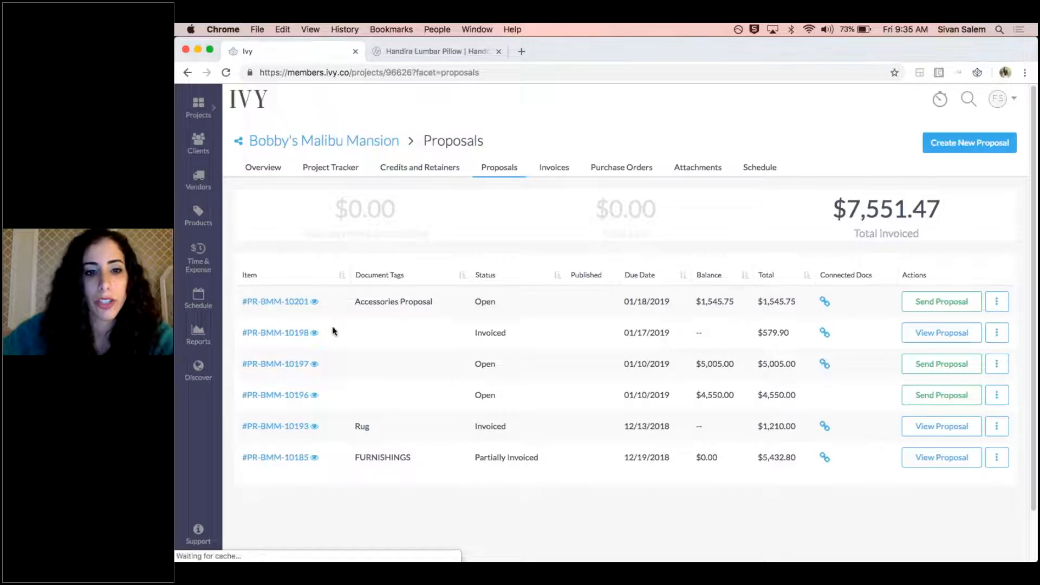
click(997, 301)
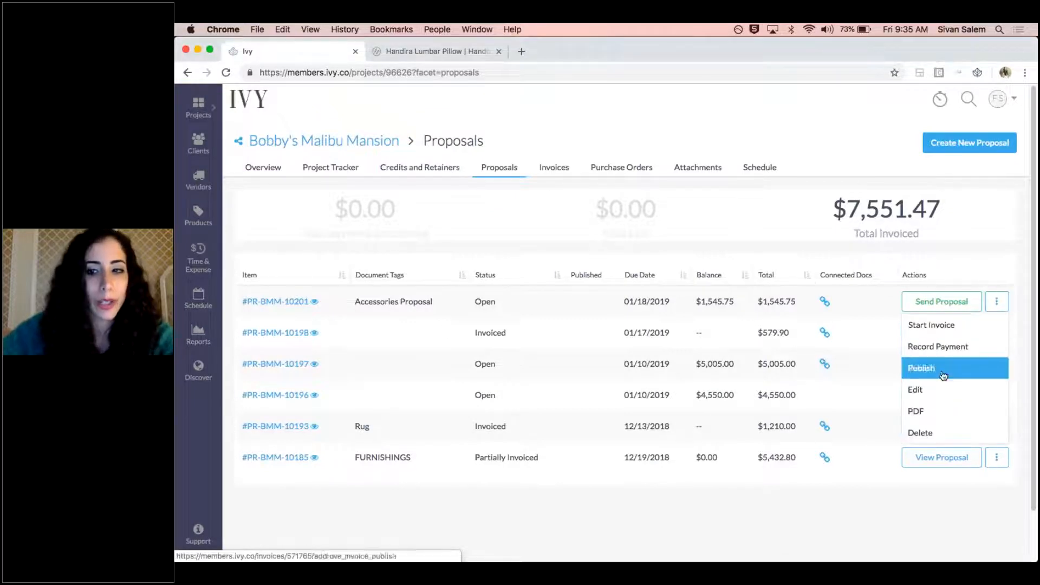
click(943, 391)
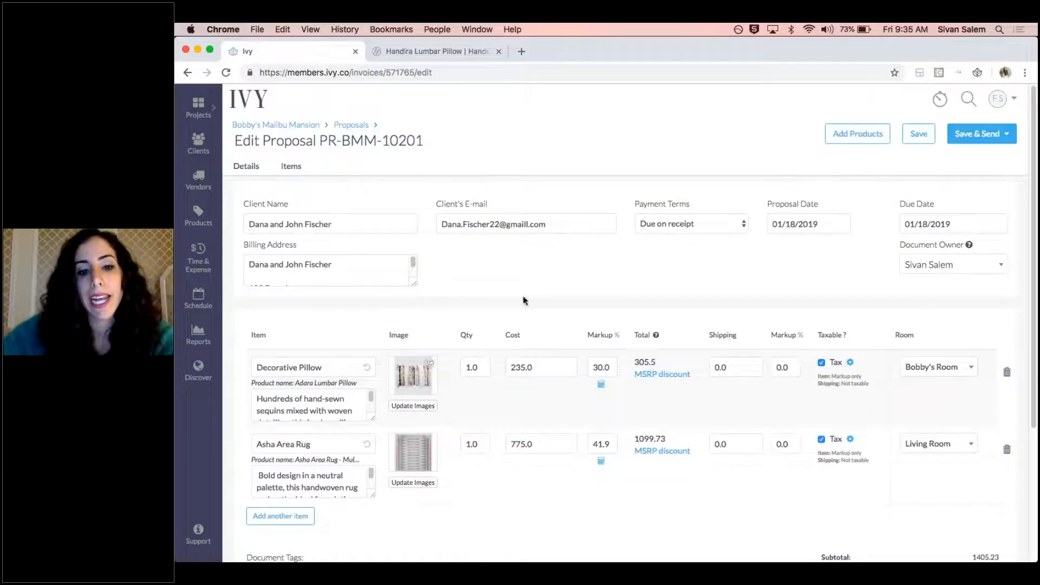
Bring up the image update for the Asha Area Rug with its file chooser, and close both without uploading
click(431, 483)
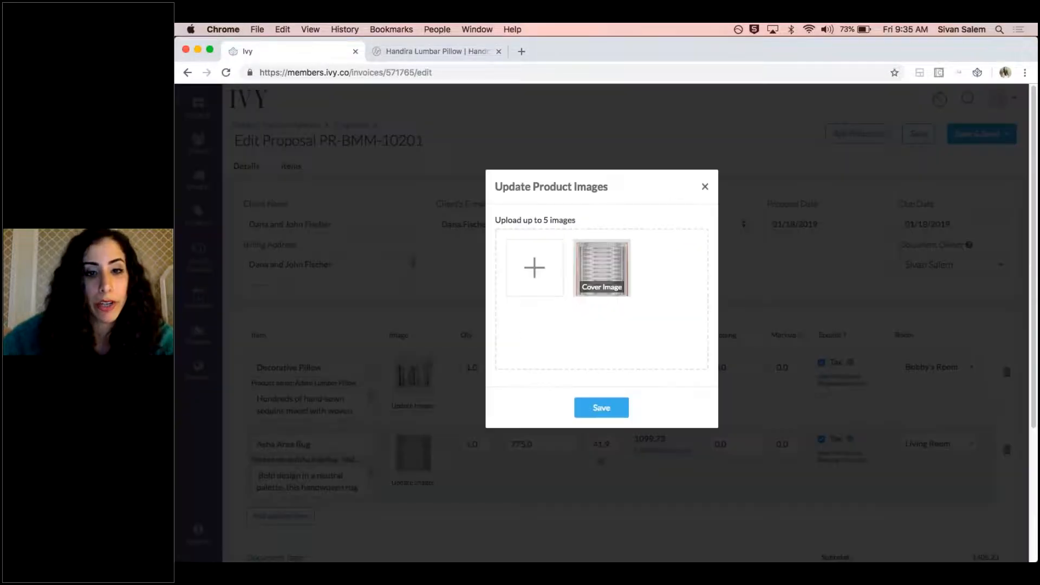
click(542, 271)
click(739, 338)
click(706, 188)
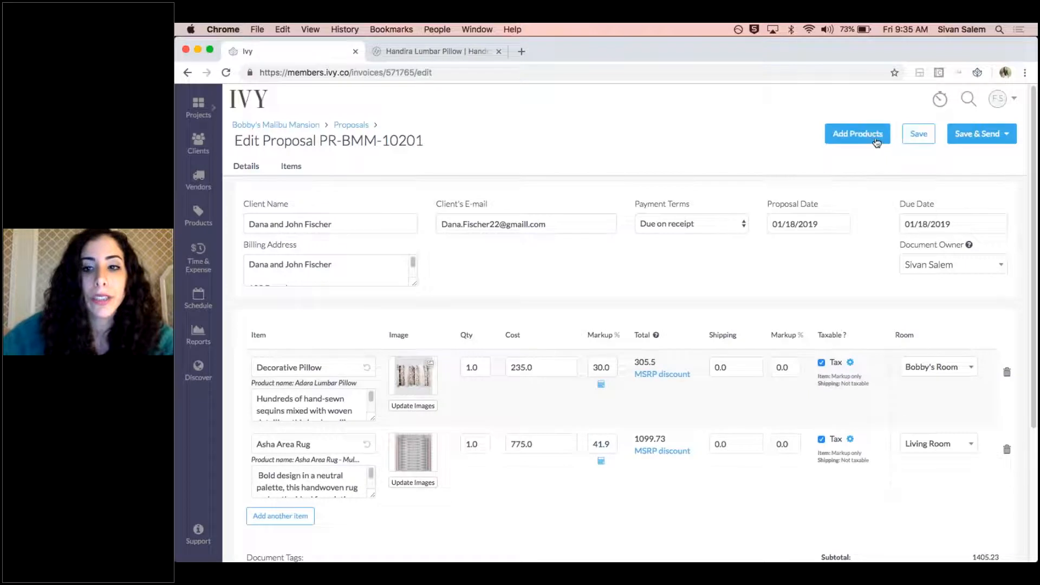
Start a new product from the proposal's product library
click(874, 142)
click(883, 116)
click(881, 128)
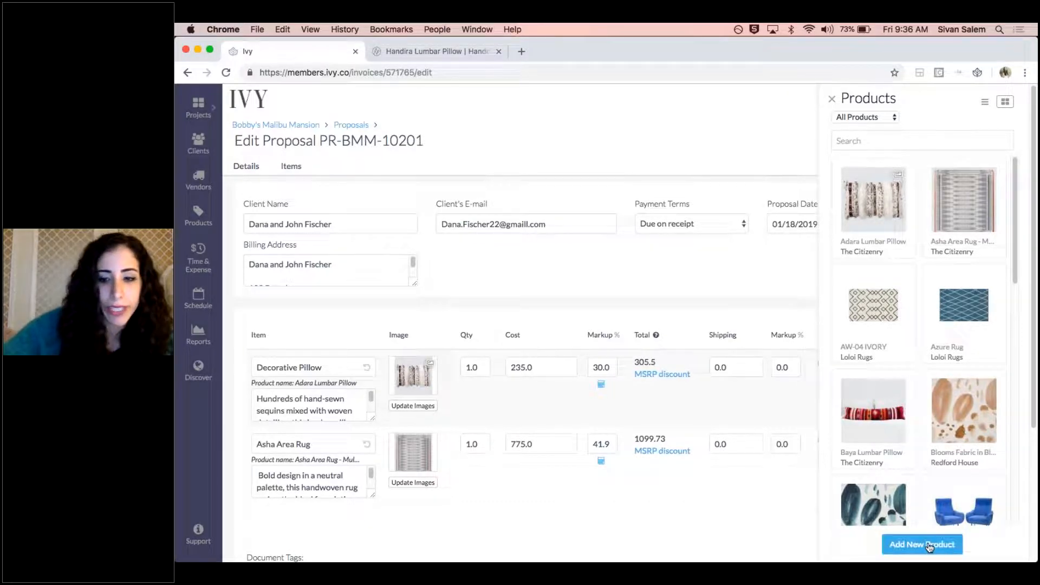
click(894, 544)
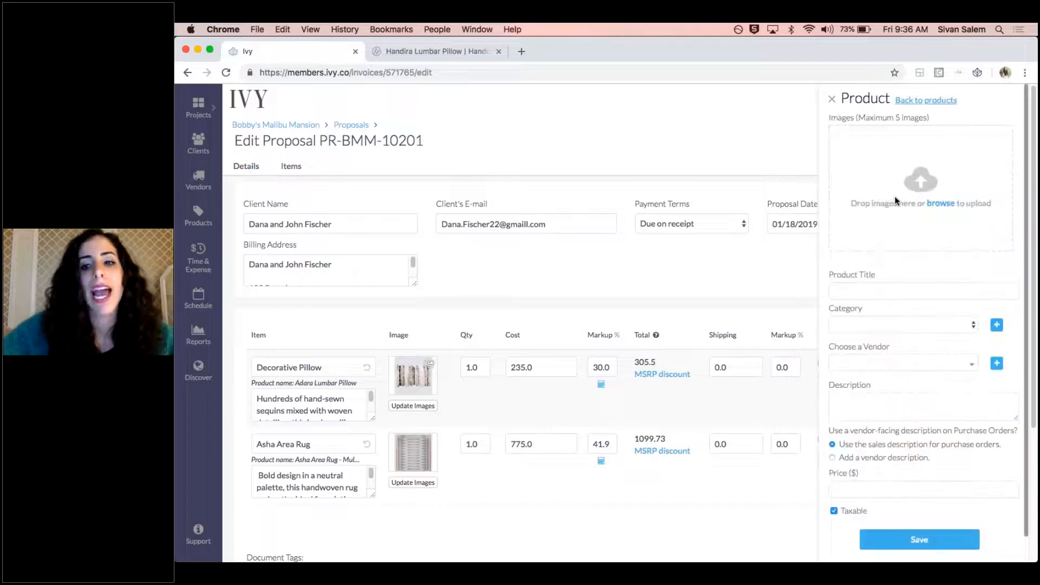
Upload Palermo_Tripolina_Chair_5_1024x1024.jpg and Palermo_Tripolina_Chair_1024x1024.jpg to the new product, look over its form and close it without saving
click(942, 204)
click(548, 126)
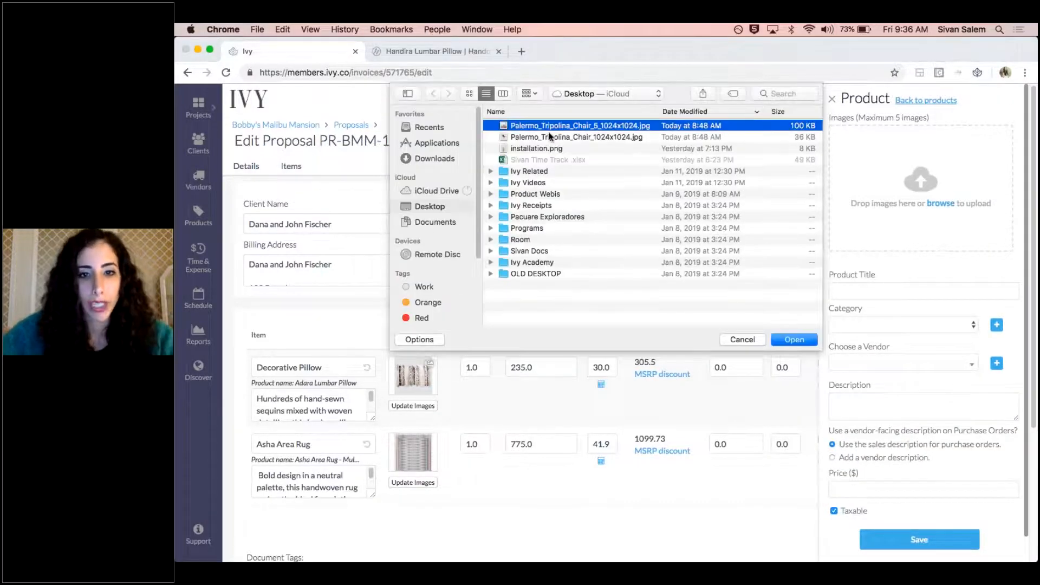
shift+click(550, 137)
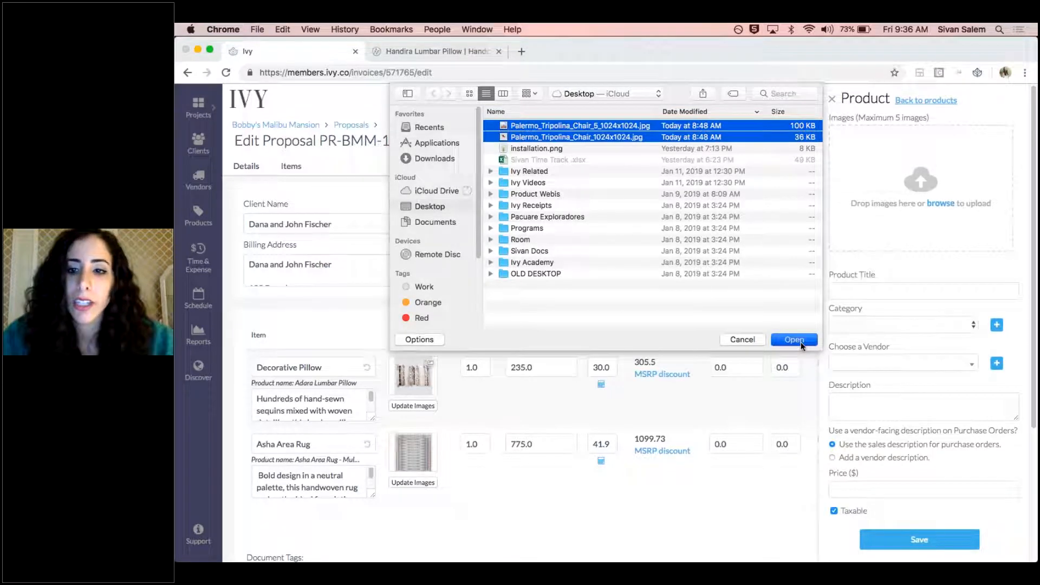
click(794, 340)
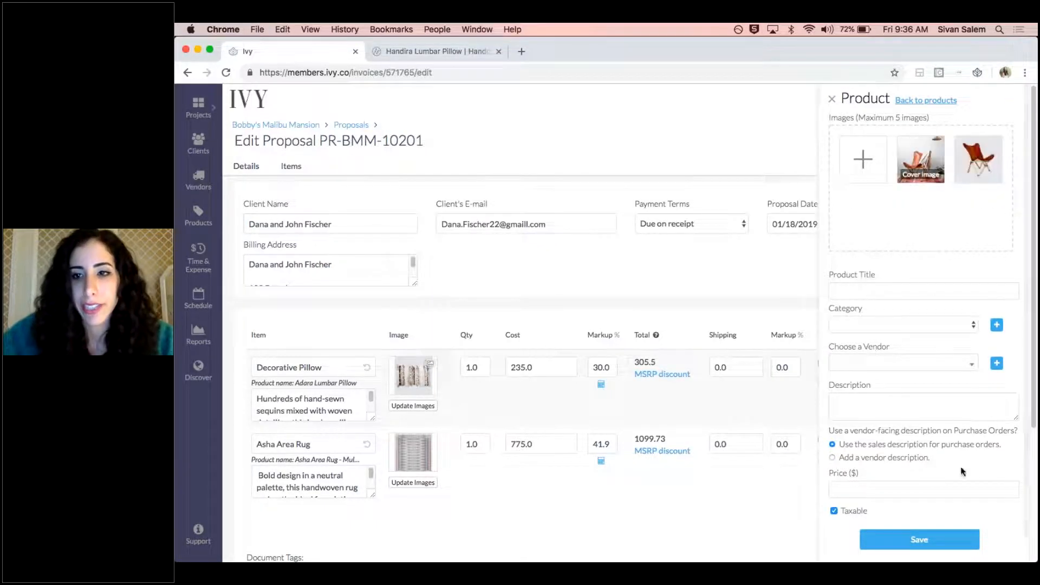
scroll(973, 450, down, 1)
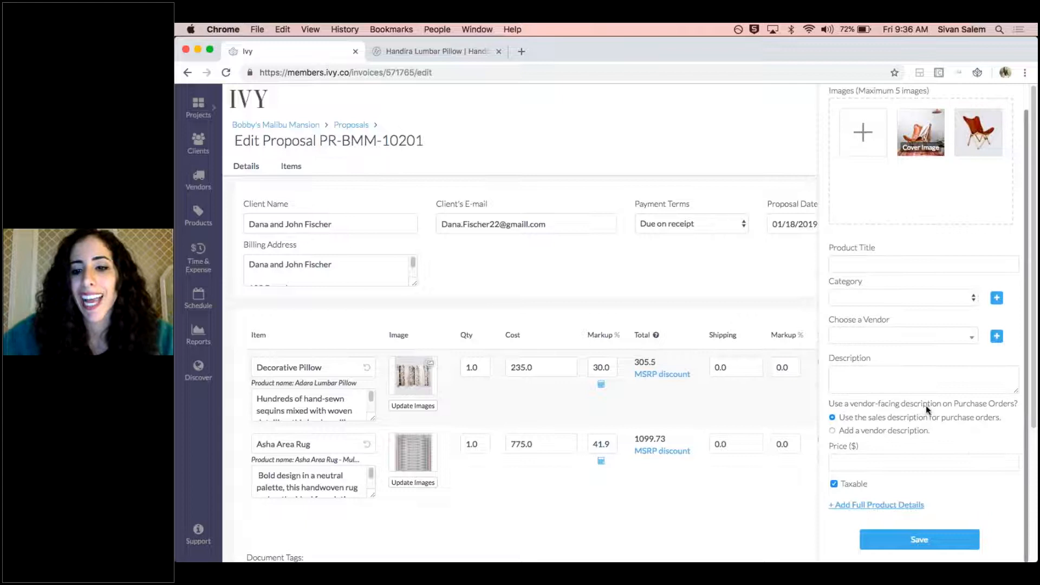
scroll(873, 251, up, 1)
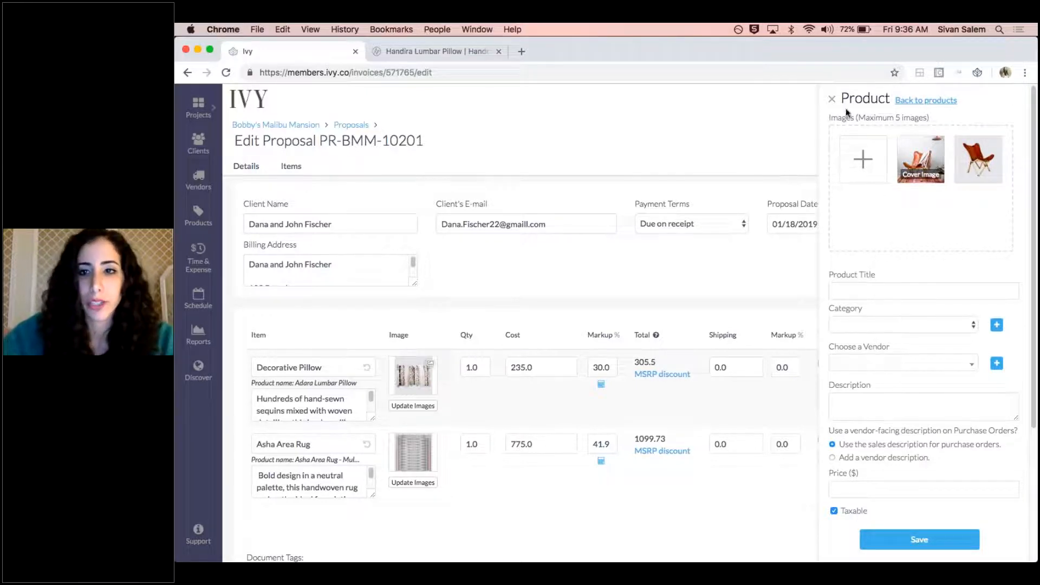
click(833, 100)
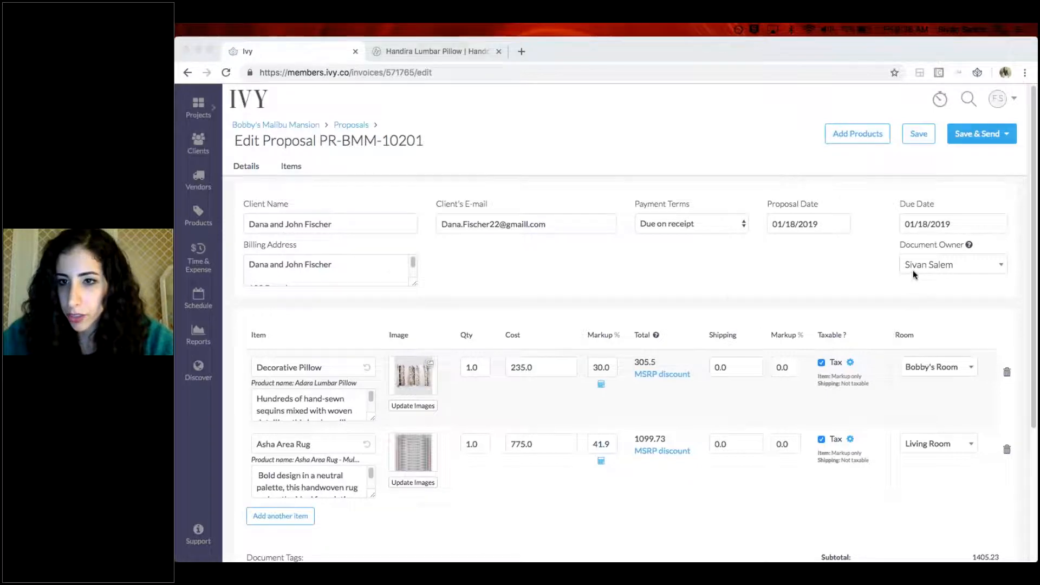
View the product images attached to the Decorative Pillow and close them without changes
click(424, 408)
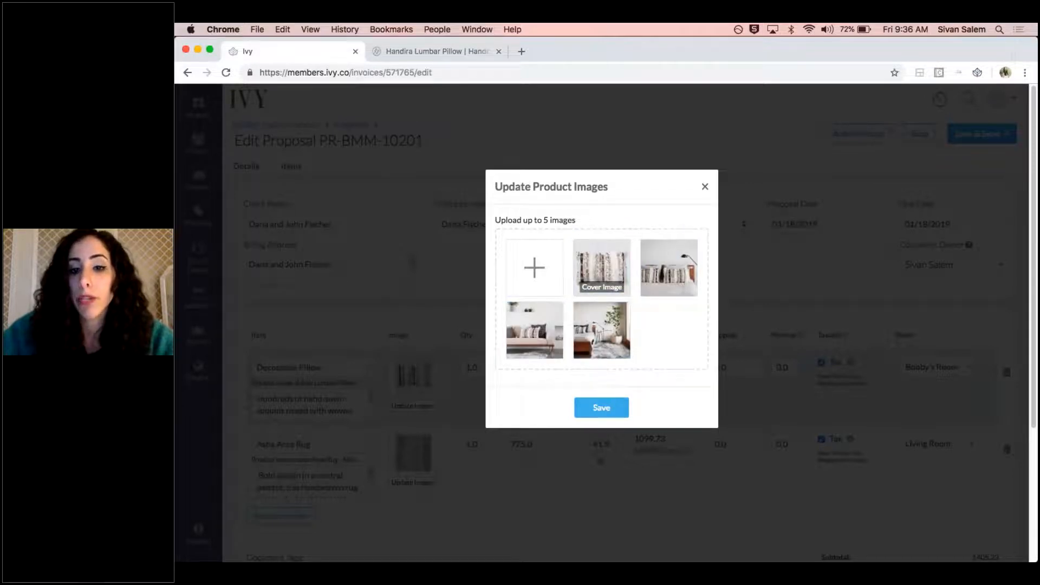
mouse_move(669, 275)
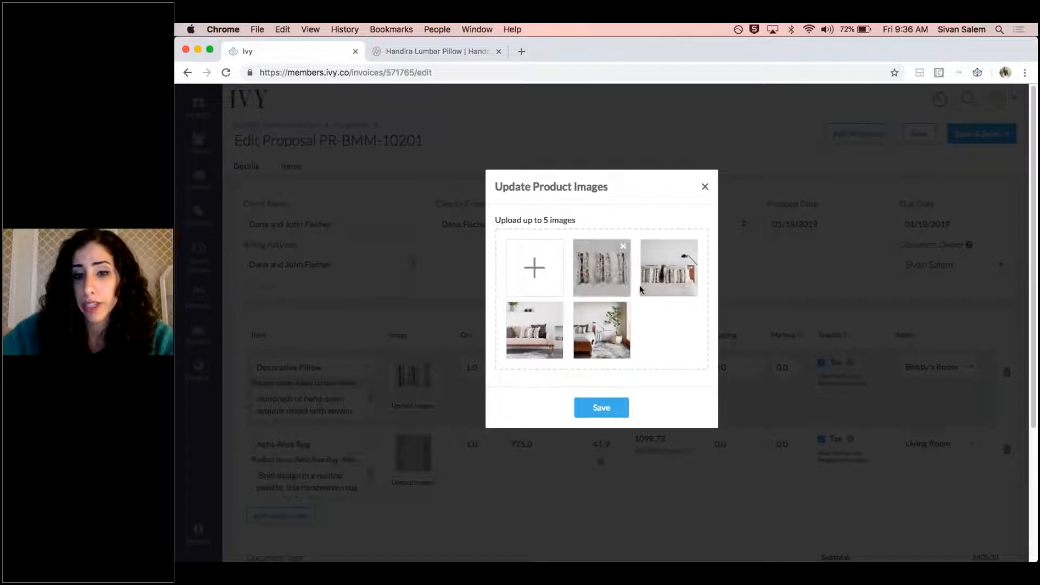
click(705, 187)
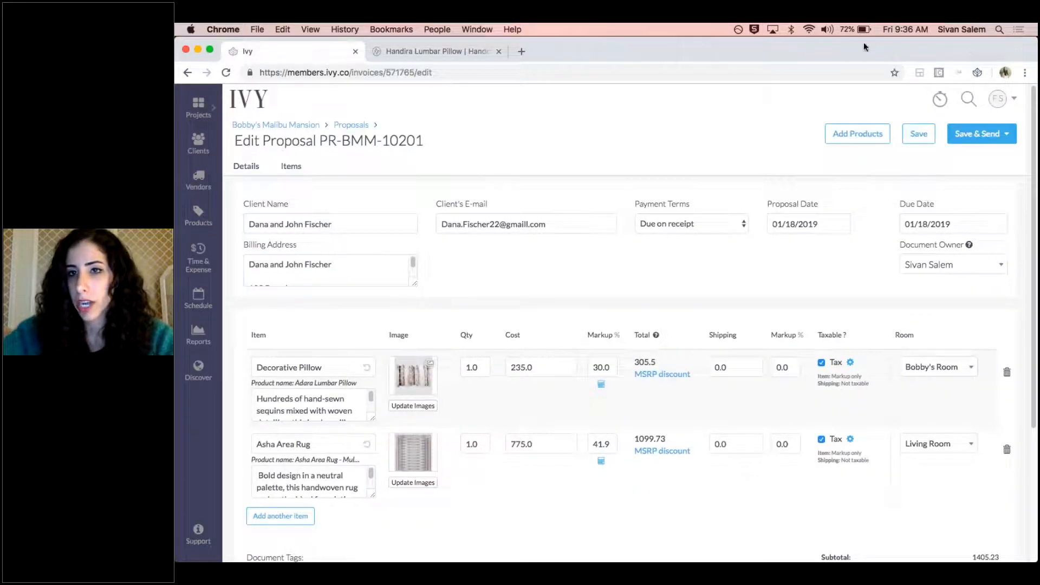
Save the proposal and switch its item list from client view to manage
click(919, 134)
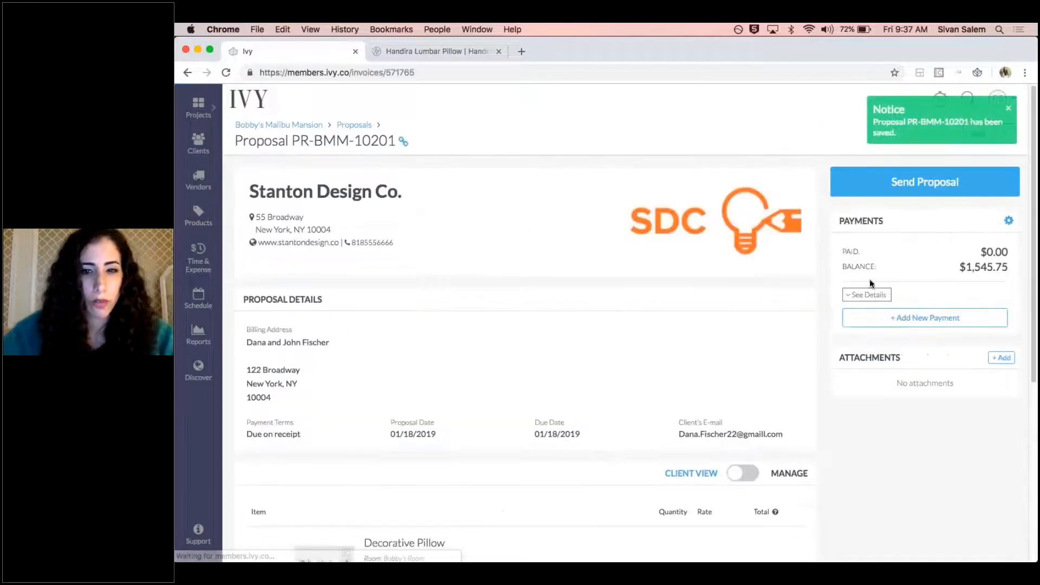
scroll(780, 352, down, 4)
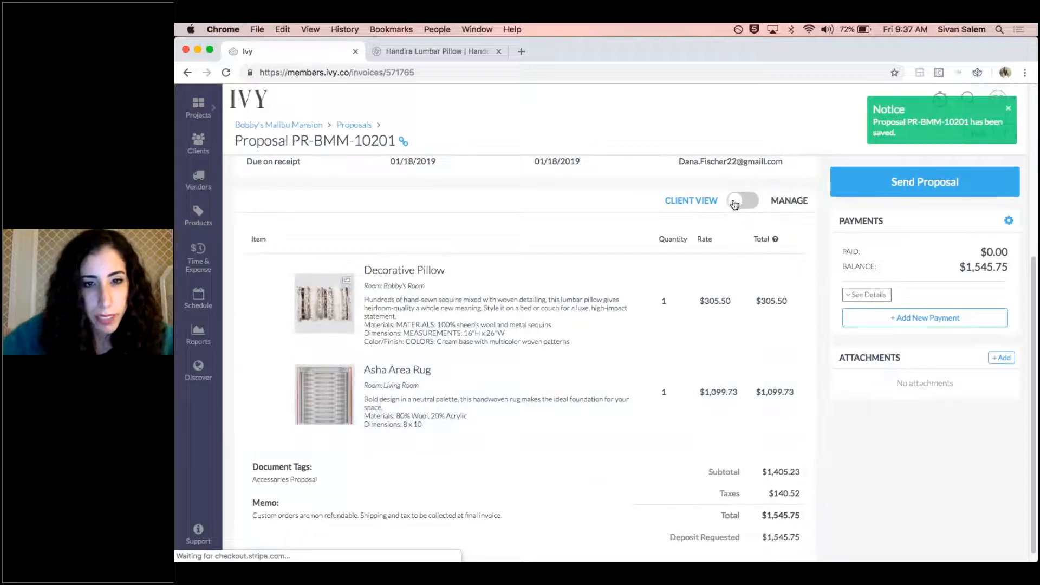
click(743, 201)
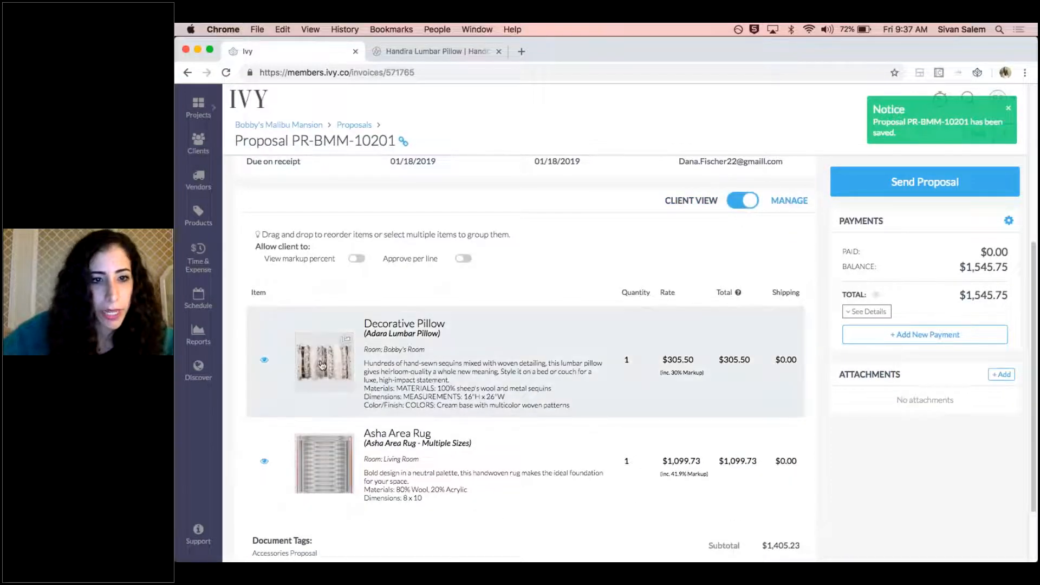
Examine the product details and images of the Decorative Pillow and the Asha Area Rug
click(264, 362)
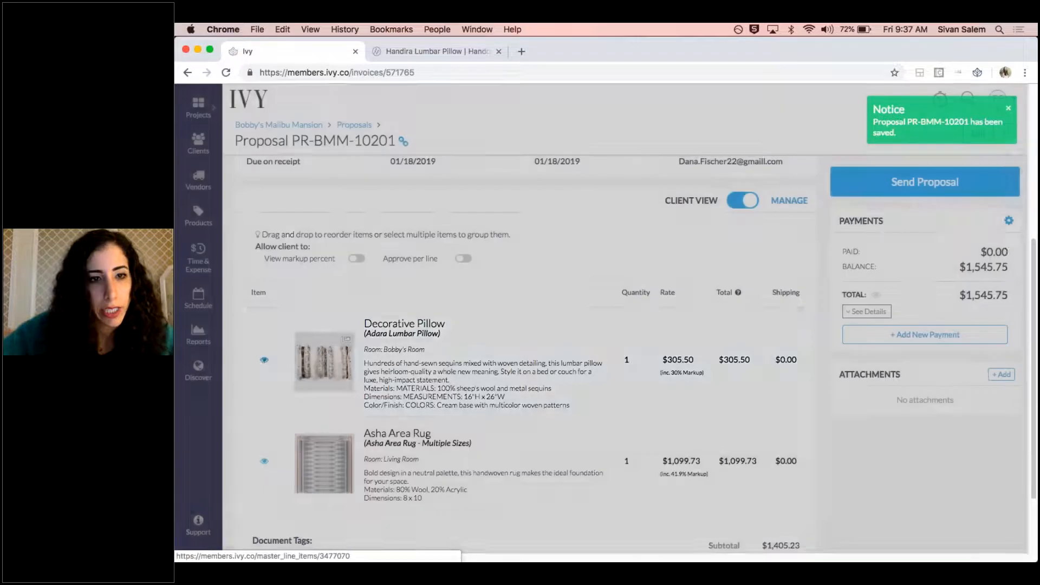
drag(335, 415, 272, 417)
drag(375, 420, 316, 404)
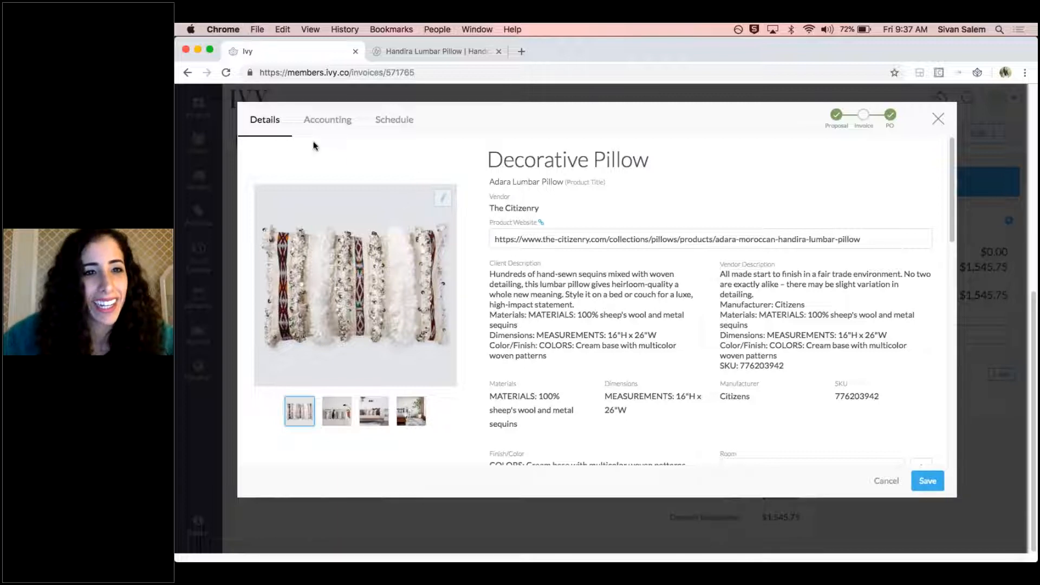
click(939, 118)
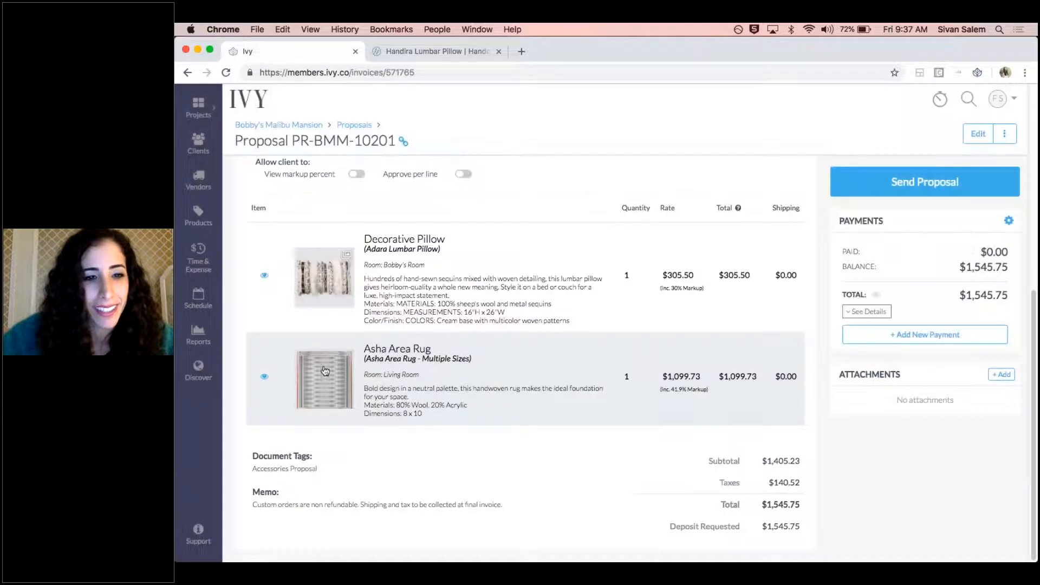
click(264, 378)
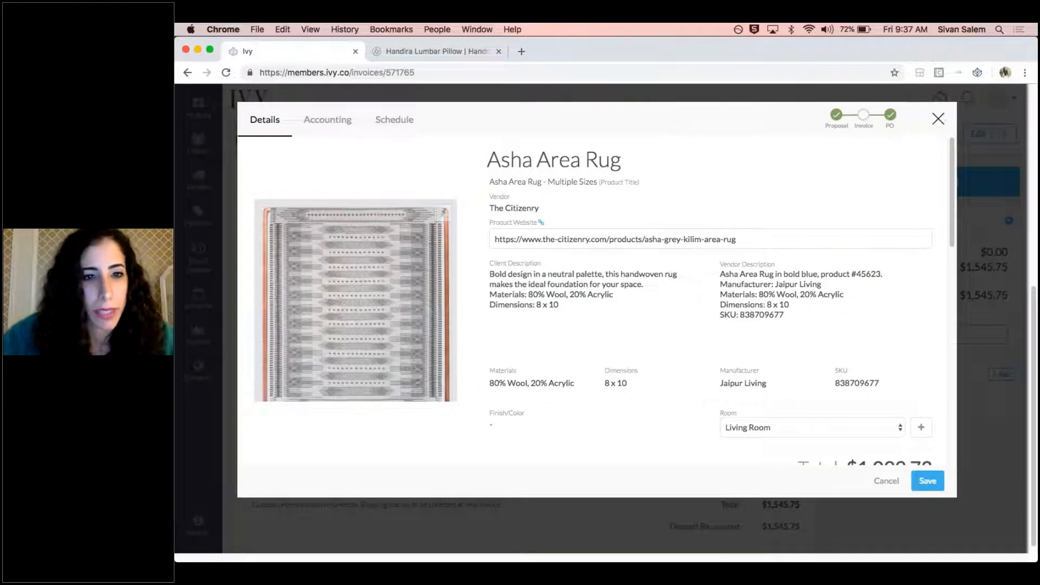
click(938, 119)
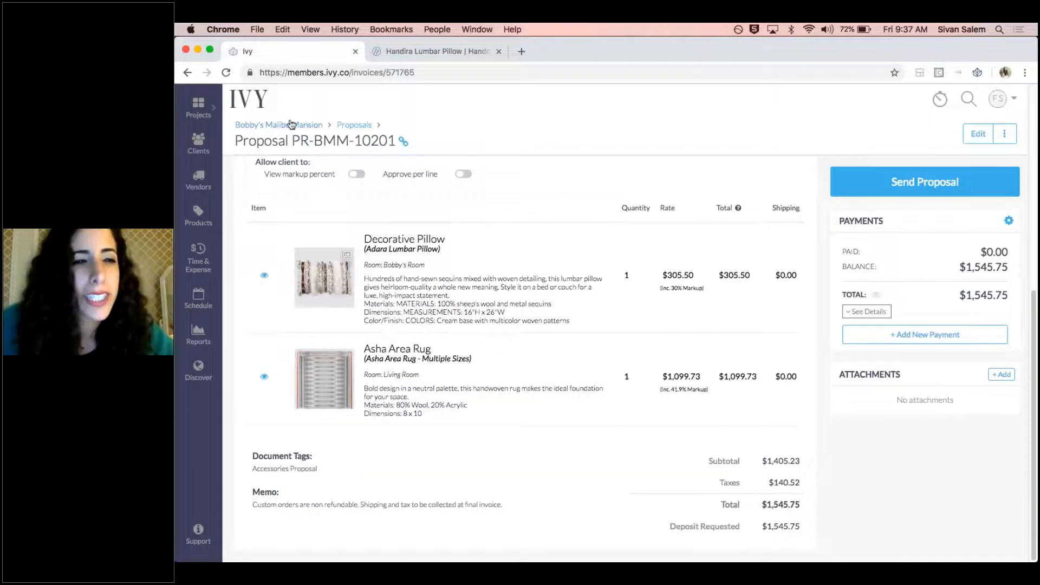
Go back to Bobby's Malibu Mansion and find the draft Baya Lumbar Pillow in the project tracker
click(291, 127)
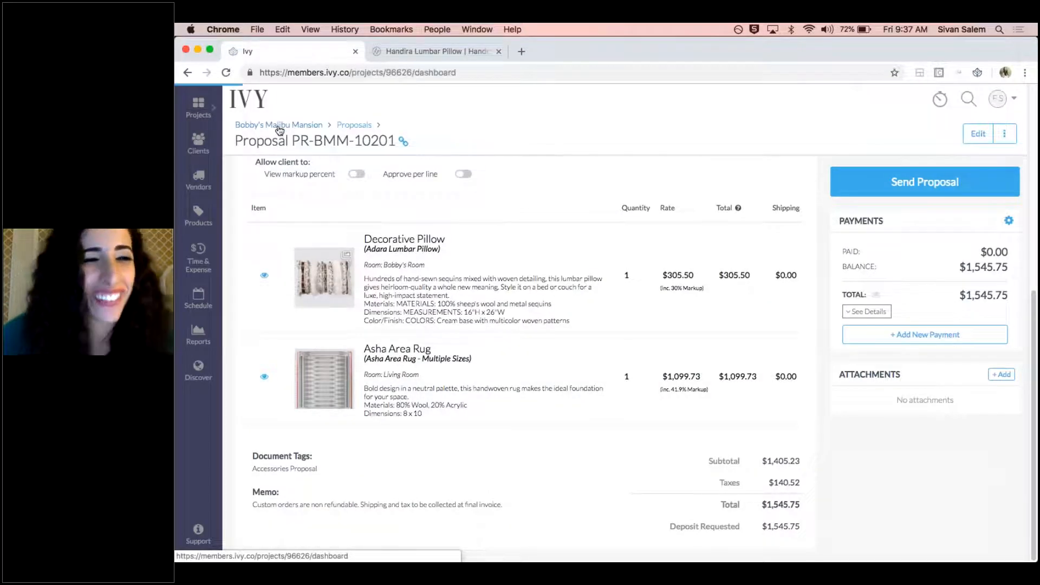
click(349, 163)
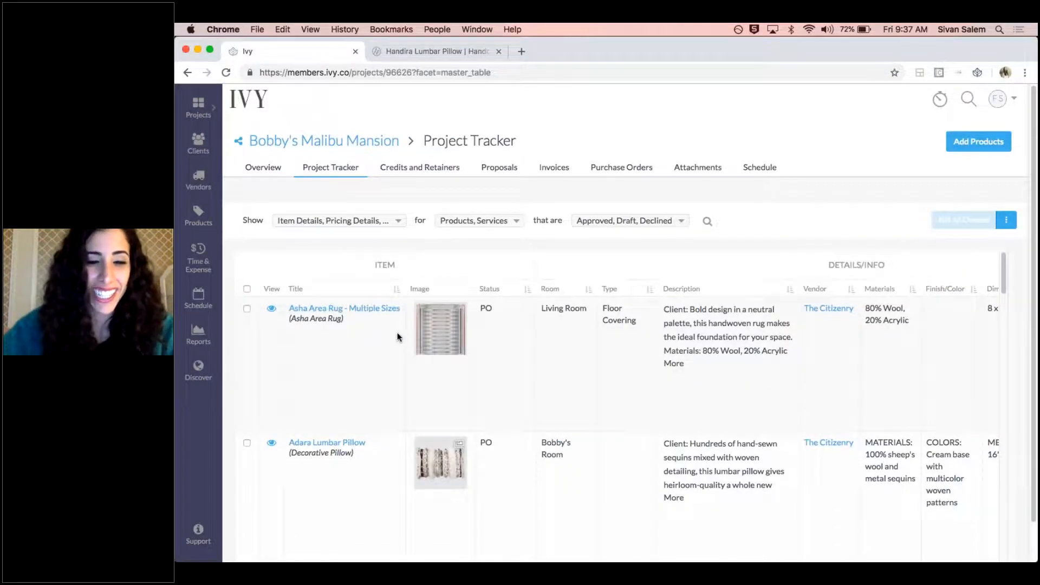
scroll(525, 378, down, 10)
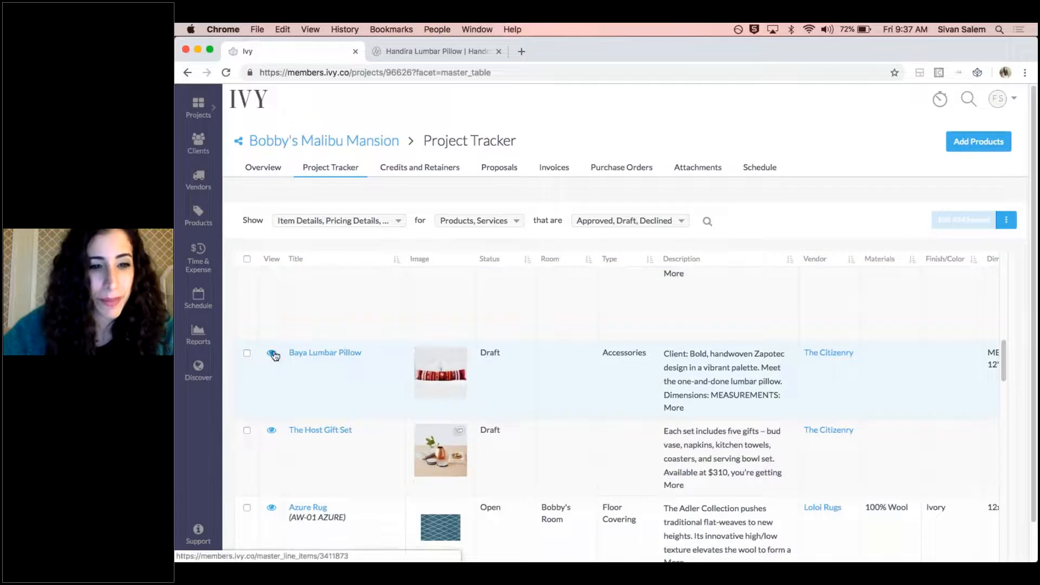
Try adding the two Palermo Tripolina Chair images to the Baya Lumbar Pillow, and discard the changes
click(273, 355)
click(447, 213)
click(294, 247)
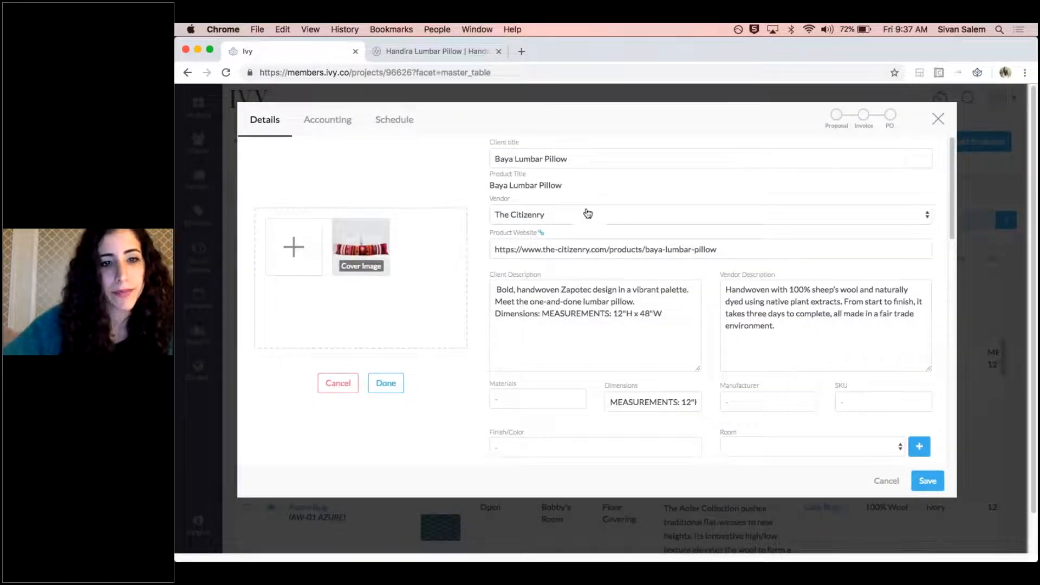
click(535, 138)
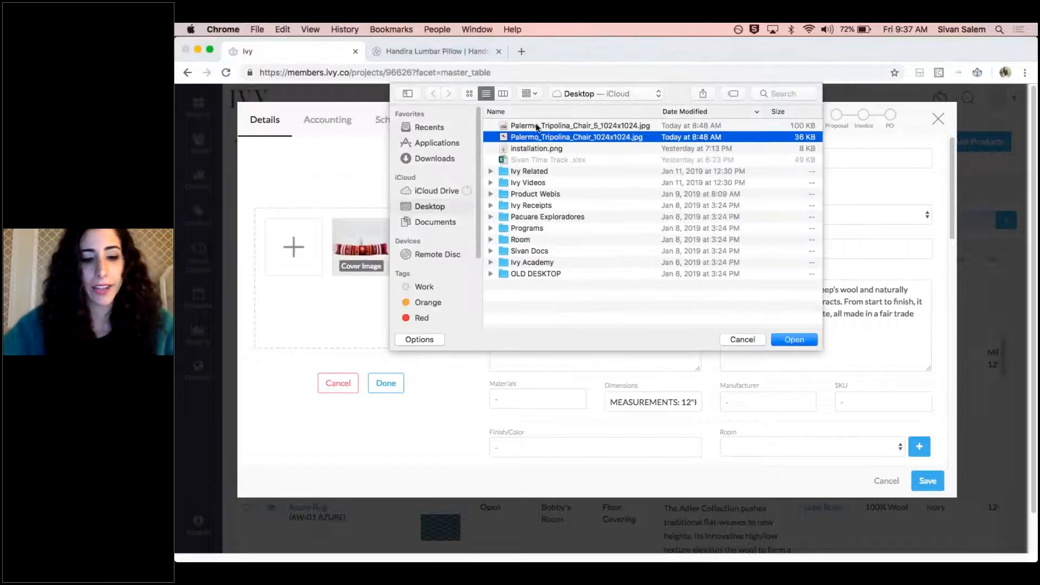
shift+click(536, 126)
click(793, 338)
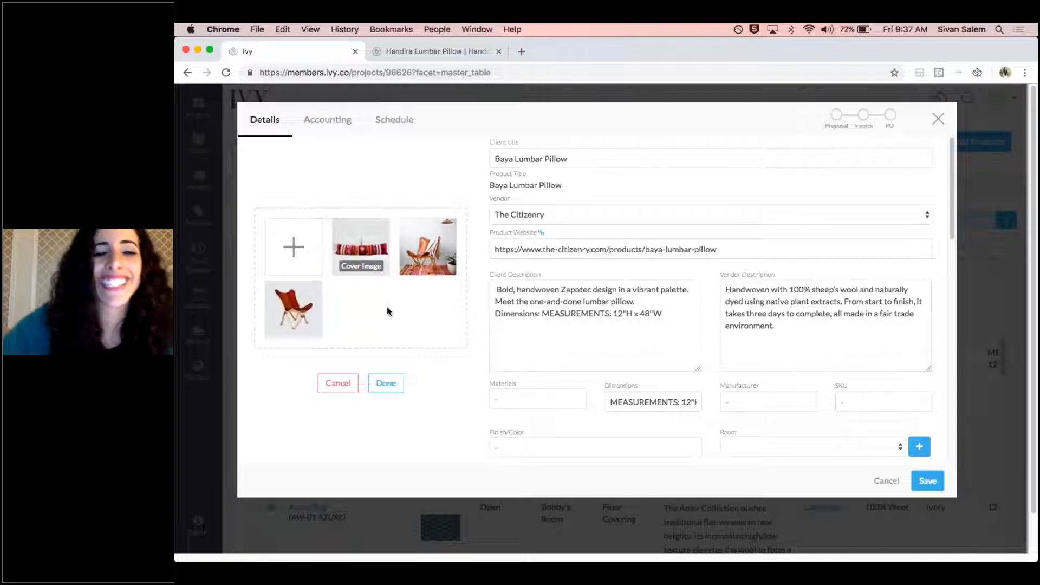
click(351, 386)
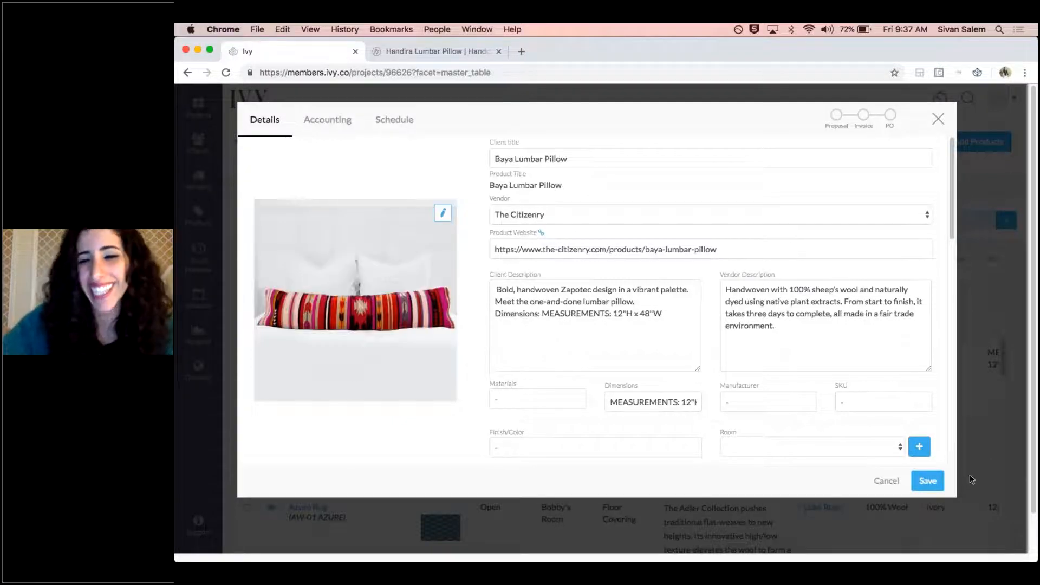
click(887, 481)
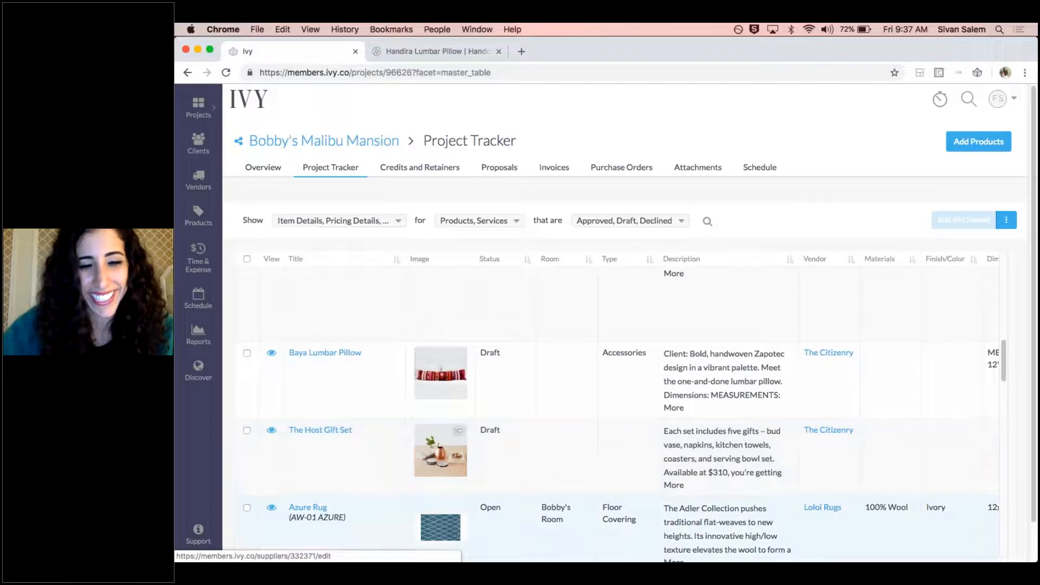
mouse_move(816, 557)
click(771, 553)
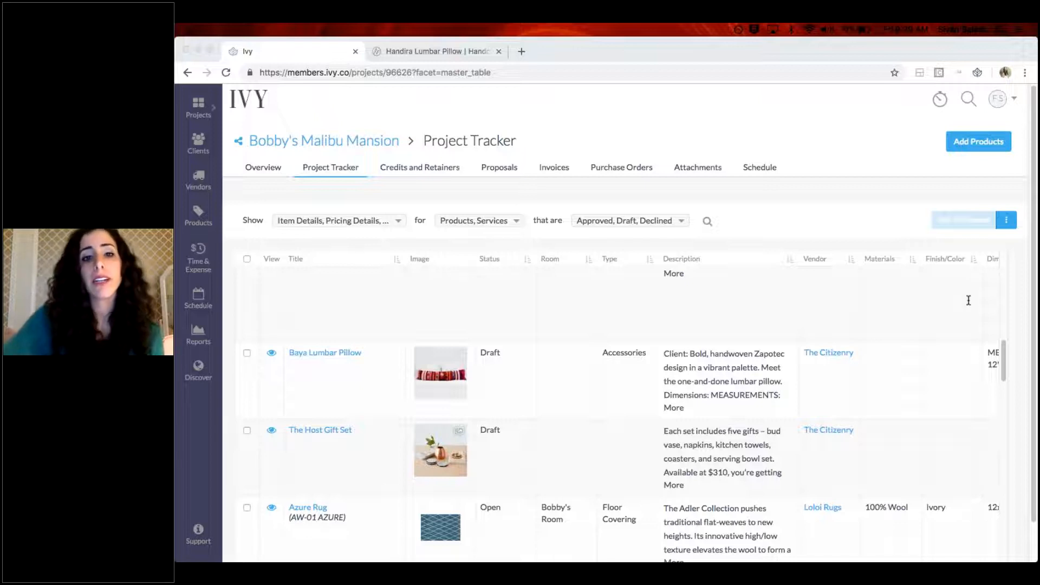
Show the proposals of the Bobby's Malibu Mansion project
click(488, 127)
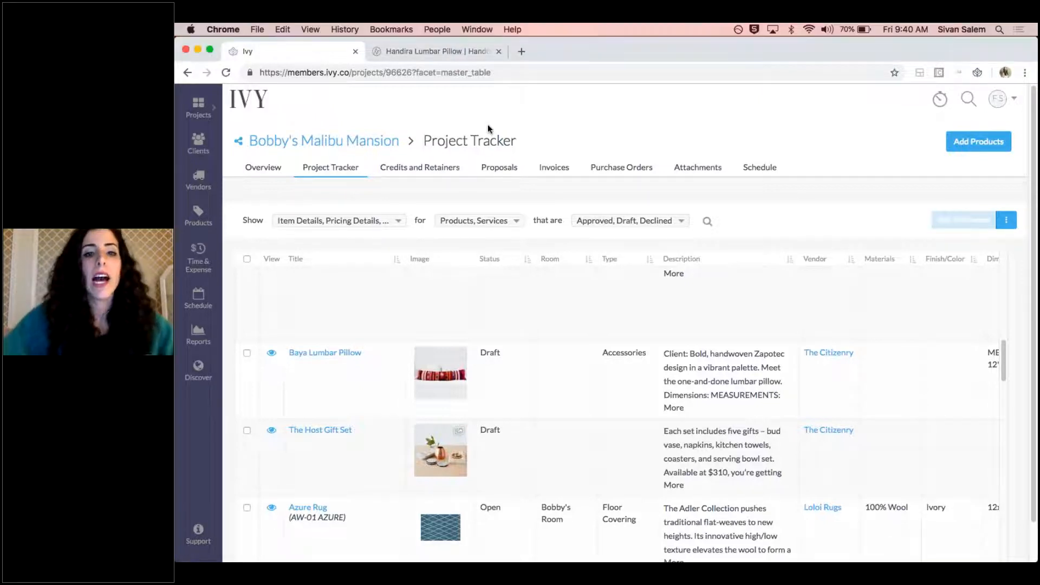
click(505, 169)
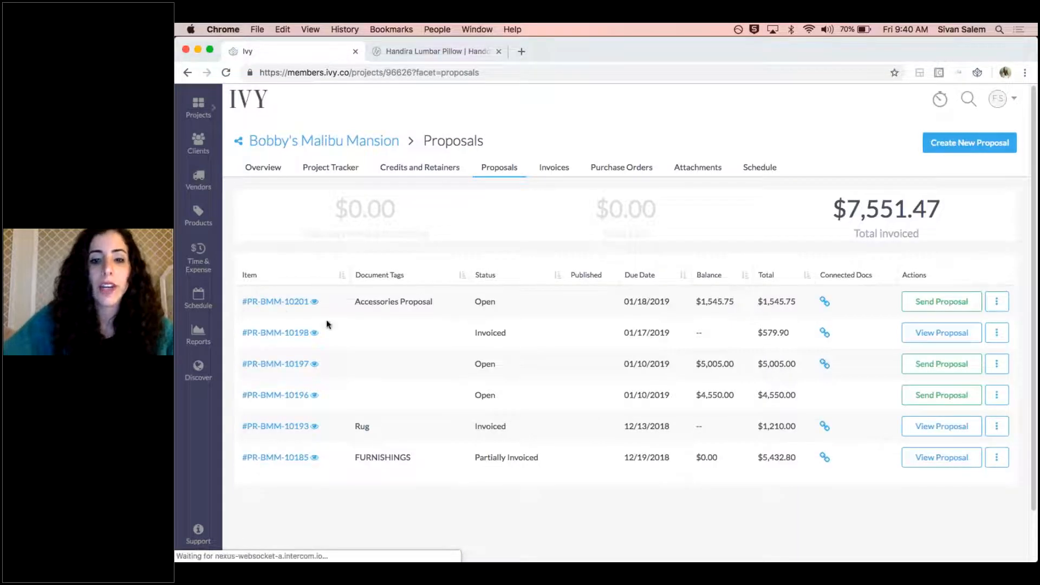
Start sending the Accessories Proposal PR-BMM-10201 and open its client preview down to the item list
click(932, 302)
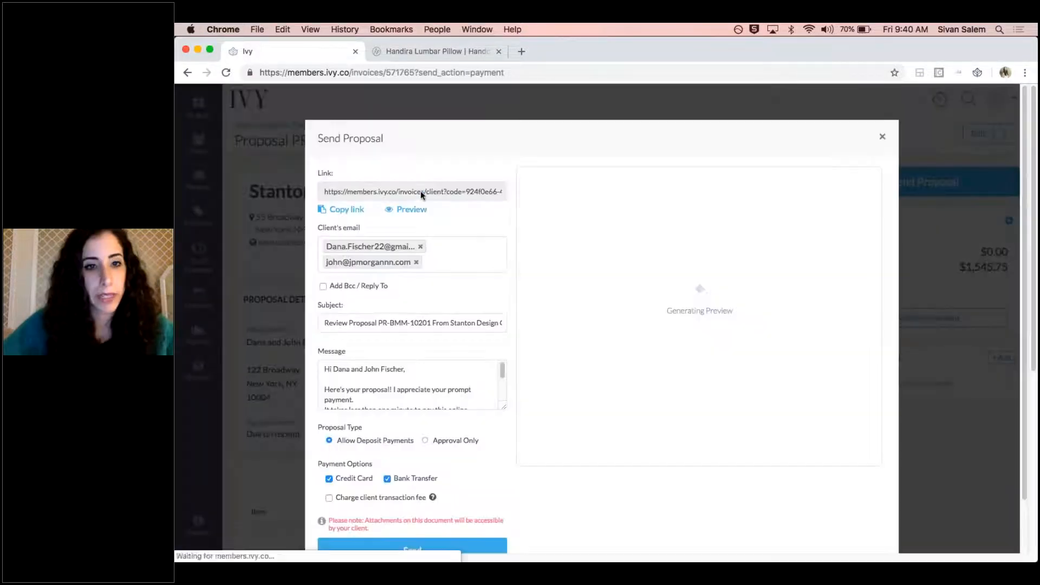
click(419, 211)
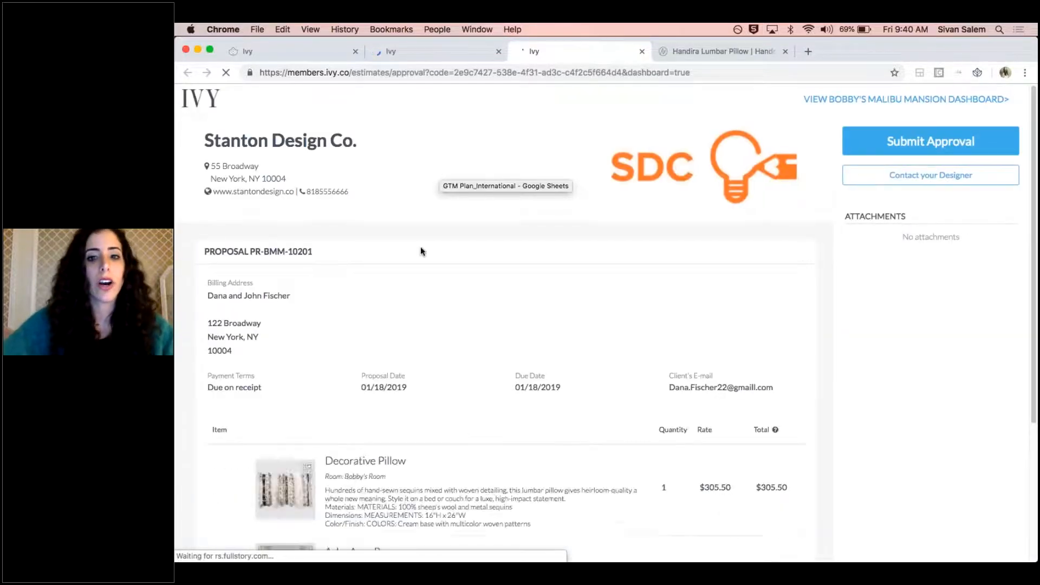
scroll(479, 293, down, 4)
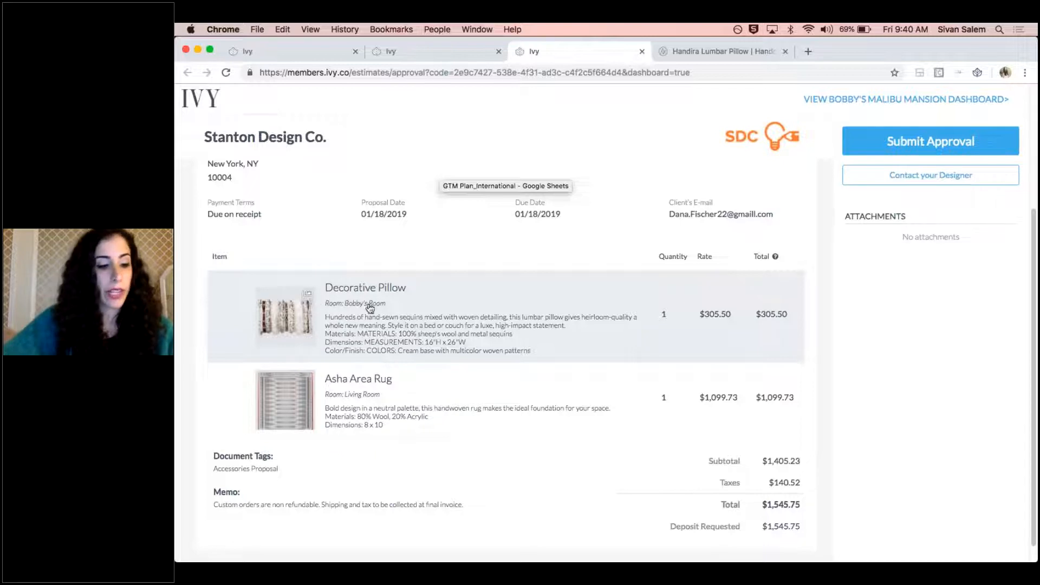
Look through all four images of the Decorative Pillow in the client preview and close its detail view
click(428, 327)
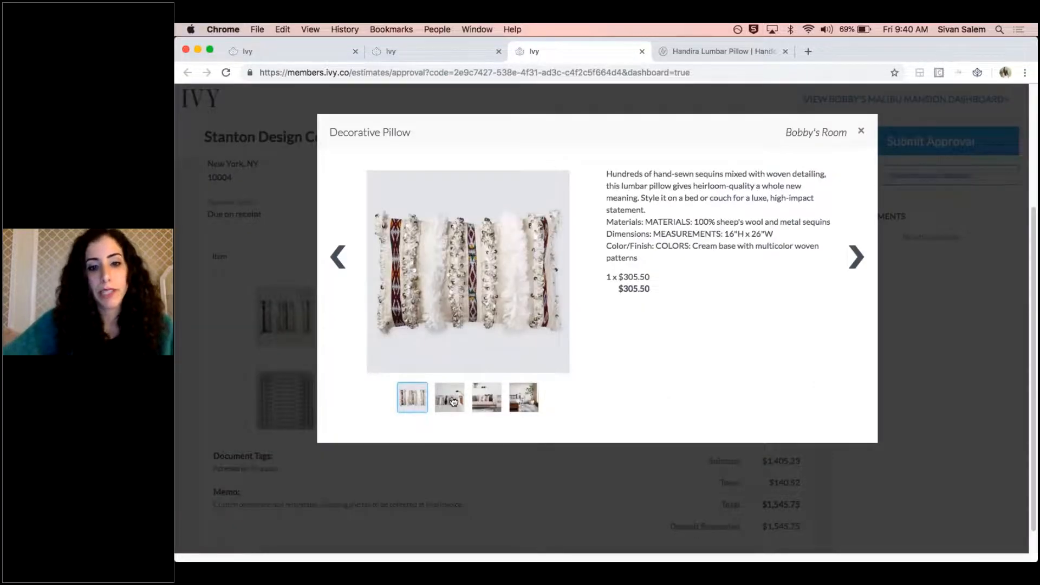
click(442, 399)
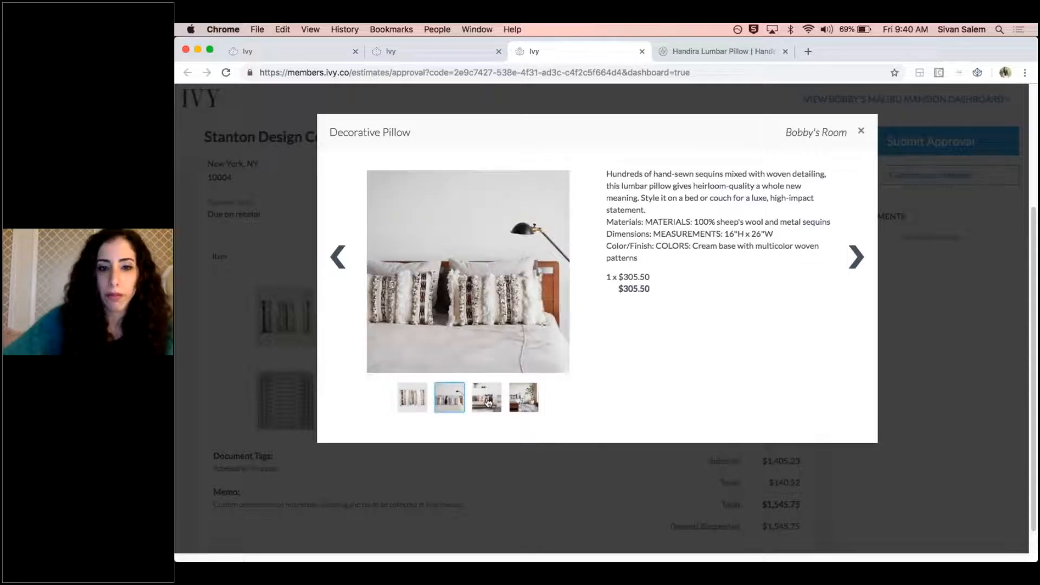
click(488, 402)
click(519, 401)
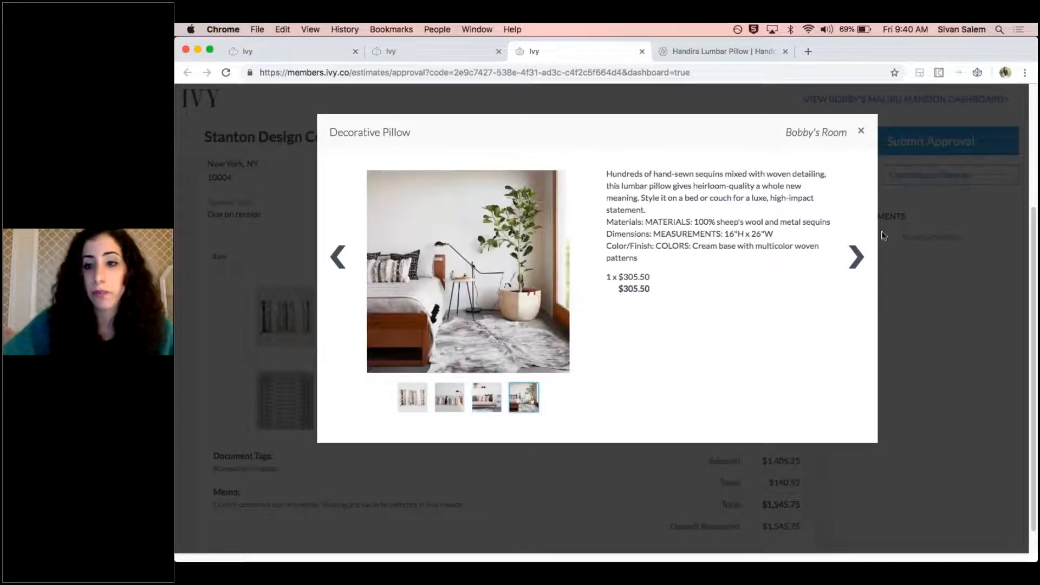
click(857, 256)
click(862, 131)
Examine the proposal memo and the Decorative Pillow details in the client preview, and return to the Send Proposal form
scroll(482, 336, down, 1)
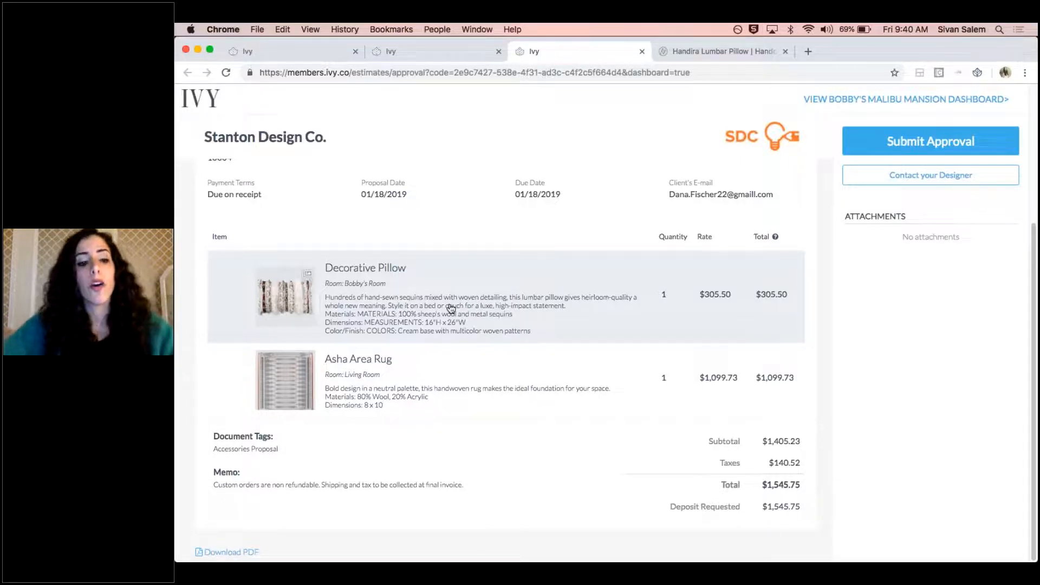
drag(465, 485, 207, 483)
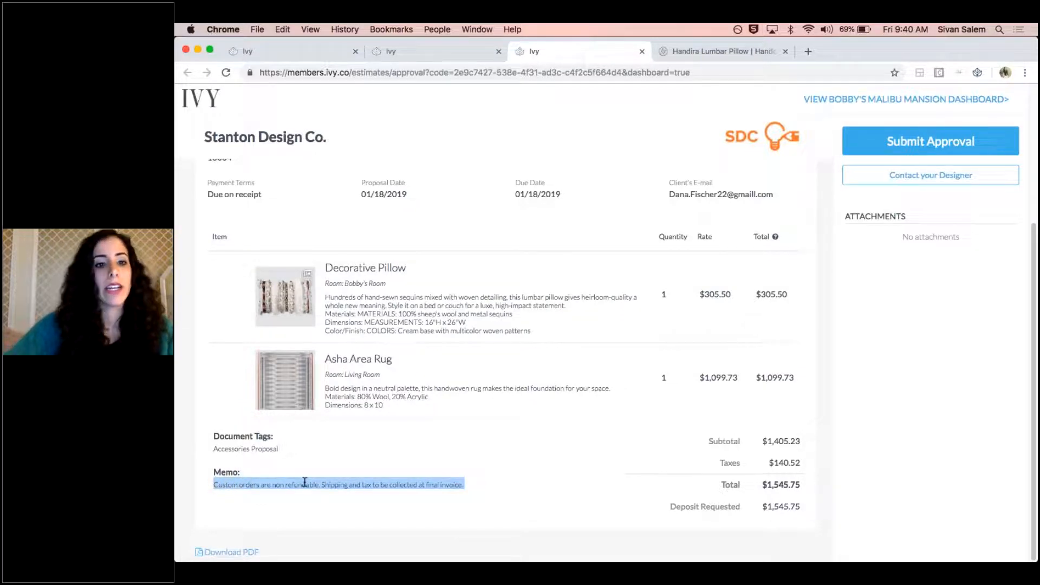
scroll(322, 376, up, 1)
click(402, 362)
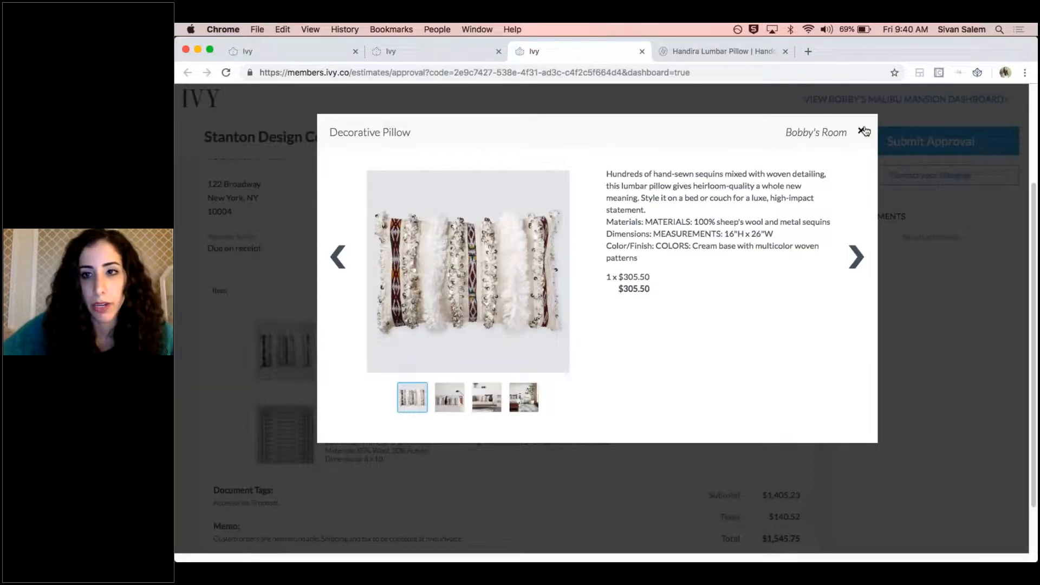
click(863, 133)
scroll(263, 491, down, 2)
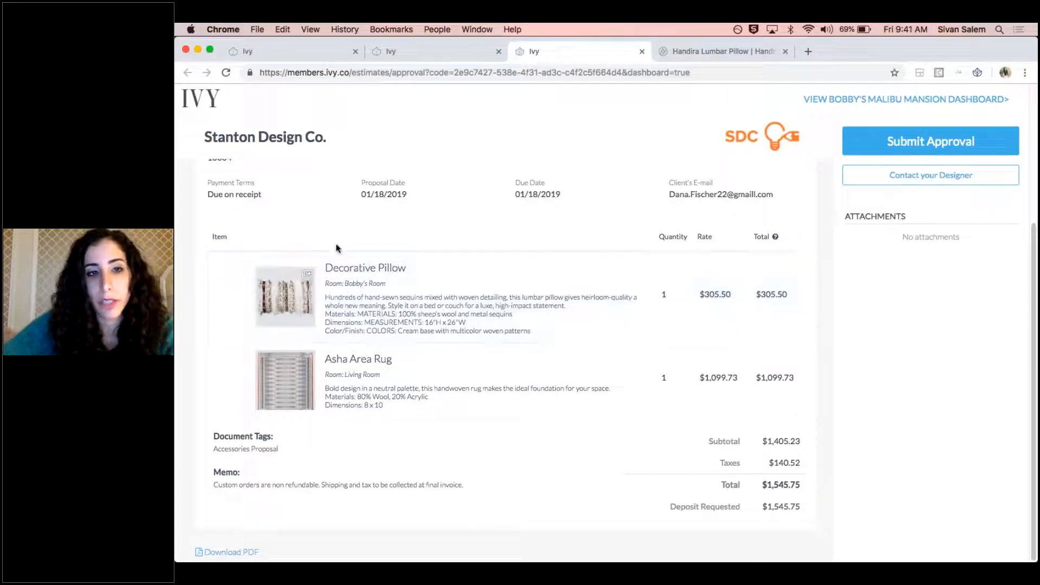
click(302, 53)
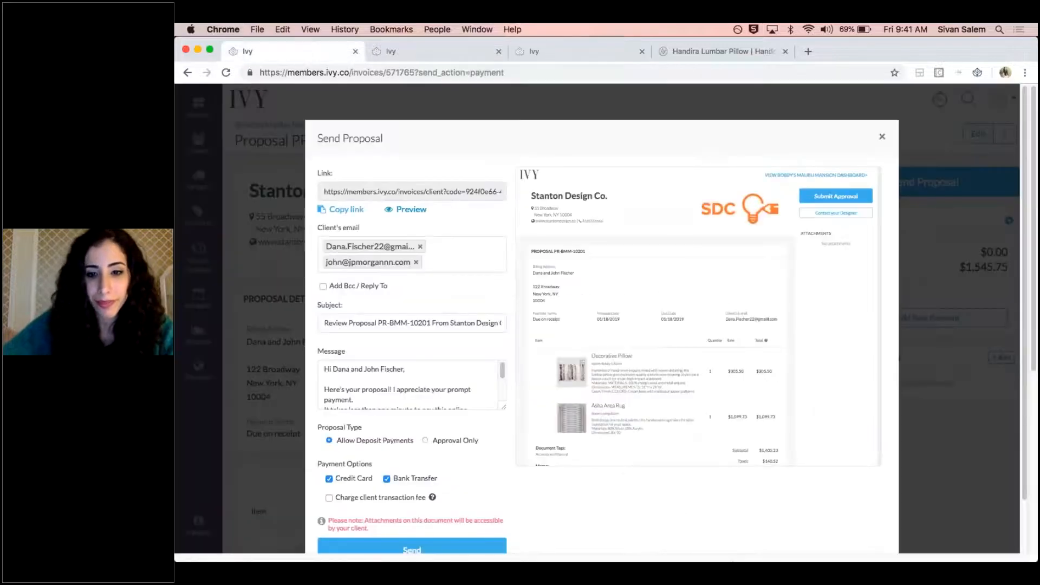
mouse_move(776, 551)
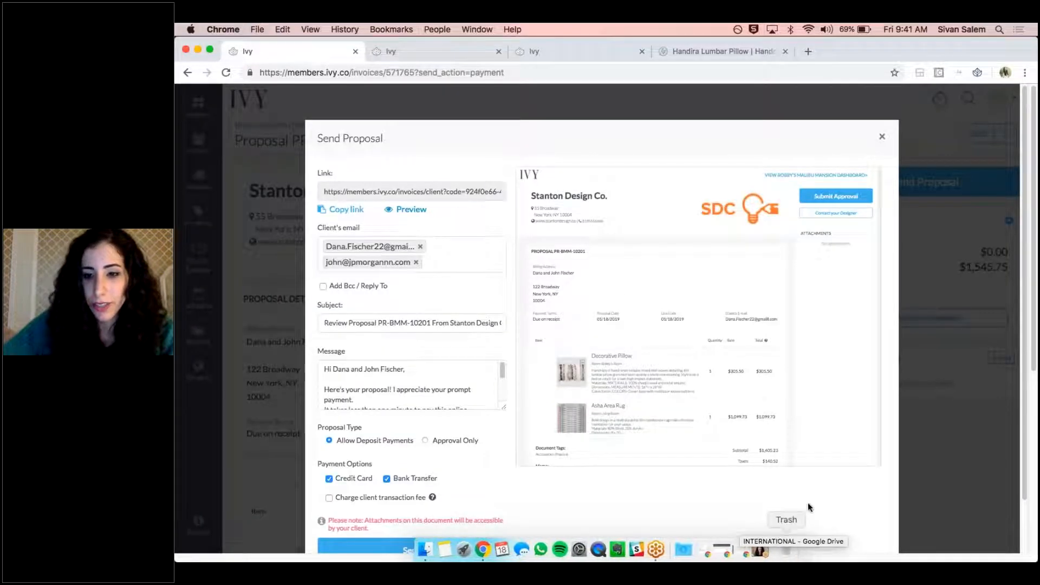
click(959, 282)
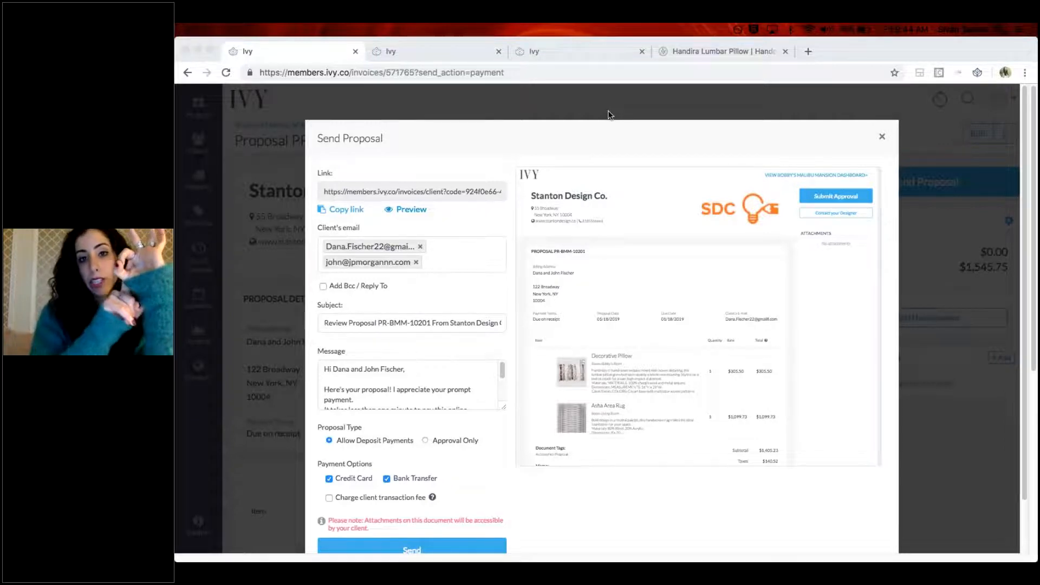
Switch to The Citizenry's Adara Lumbar Pillow page, enlarge the main product image and close the enlarged view
click(711, 54)
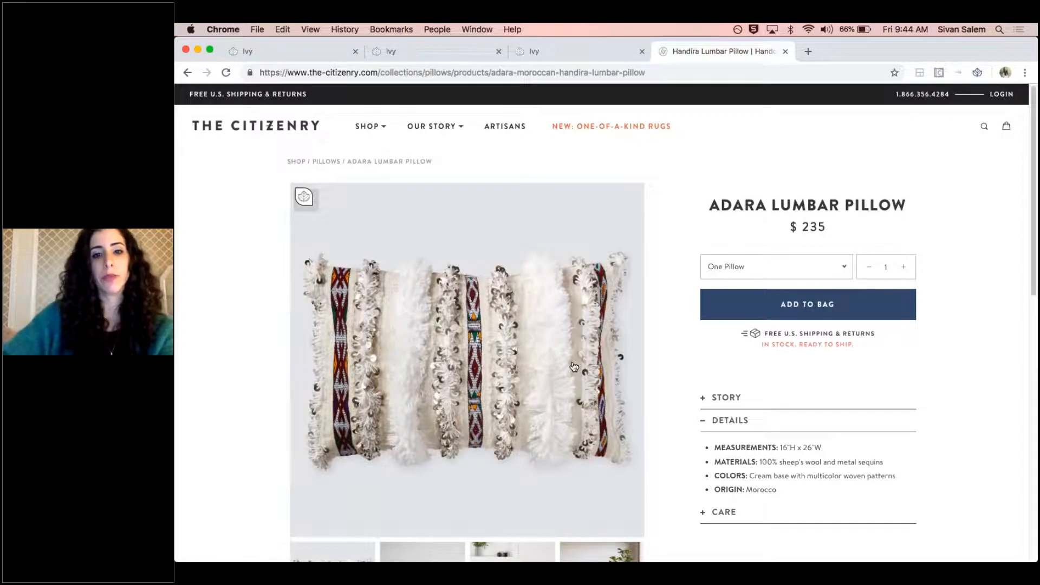
click(316, 213)
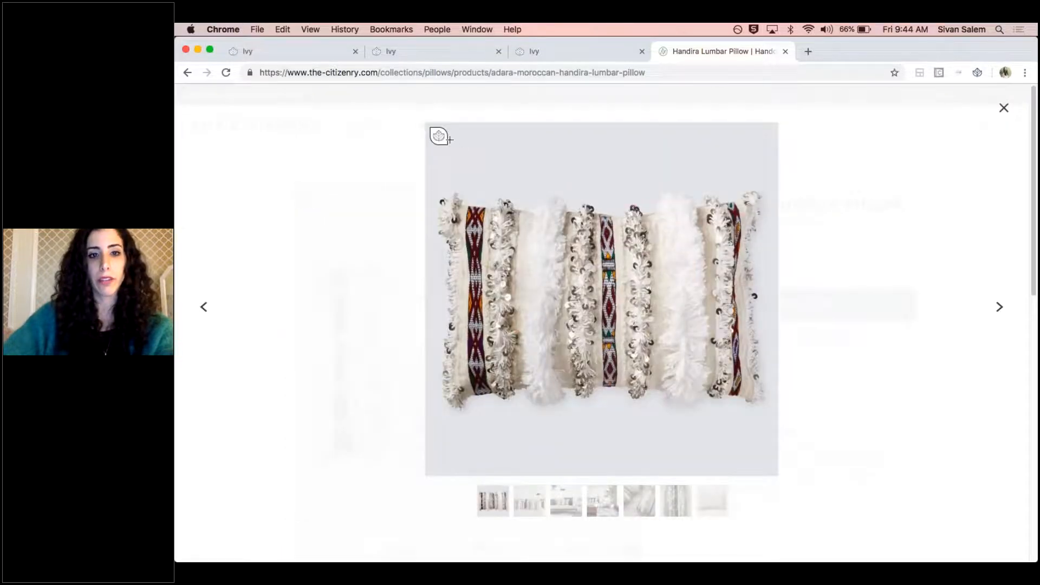
click(189, 76)
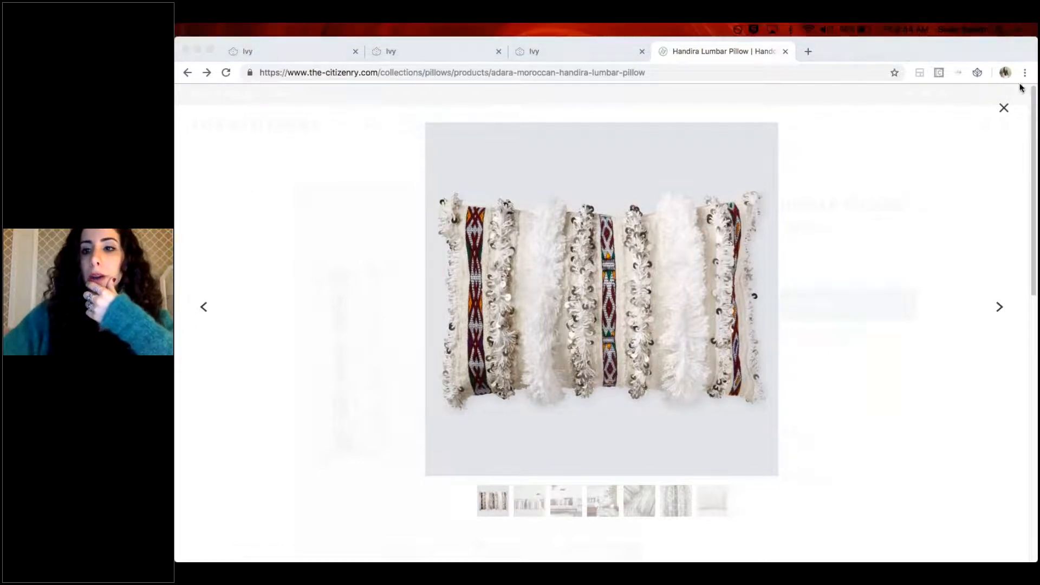
click(1003, 108)
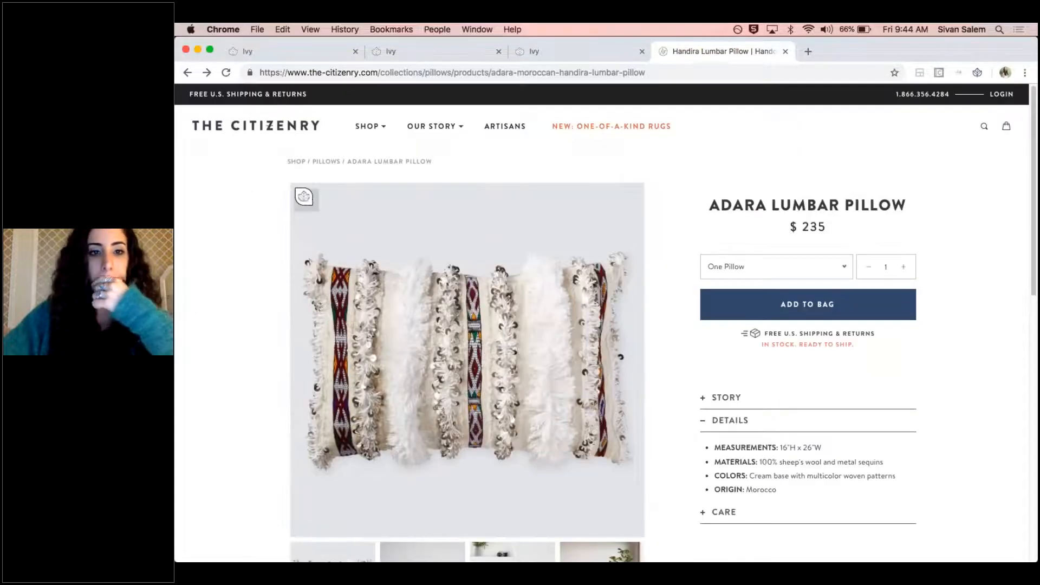
Open the Ivy product clipper from the Adara Lumbar Pillow's main image twice, closing it each time
click(305, 198)
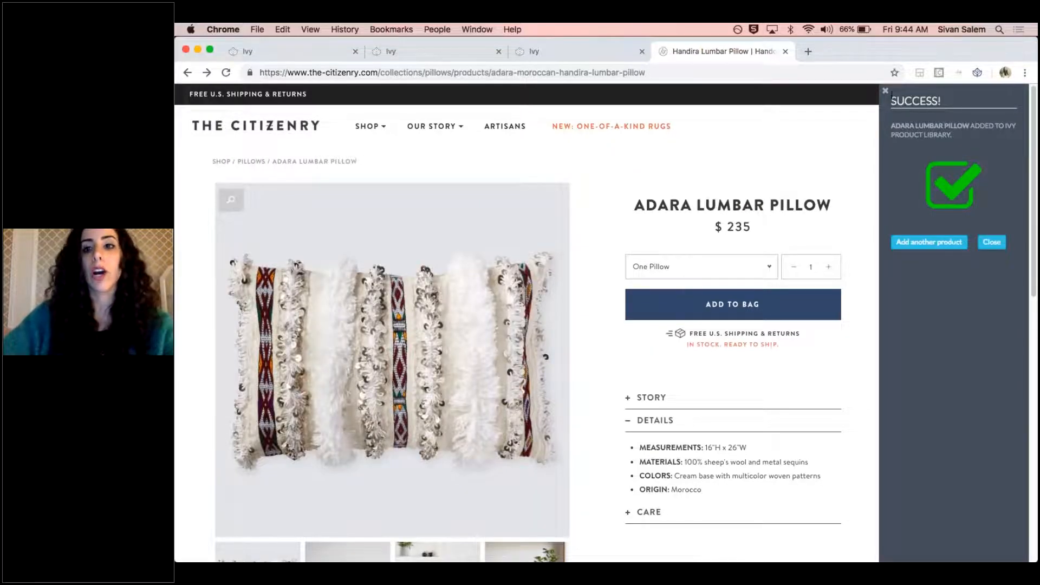
click(991, 242)
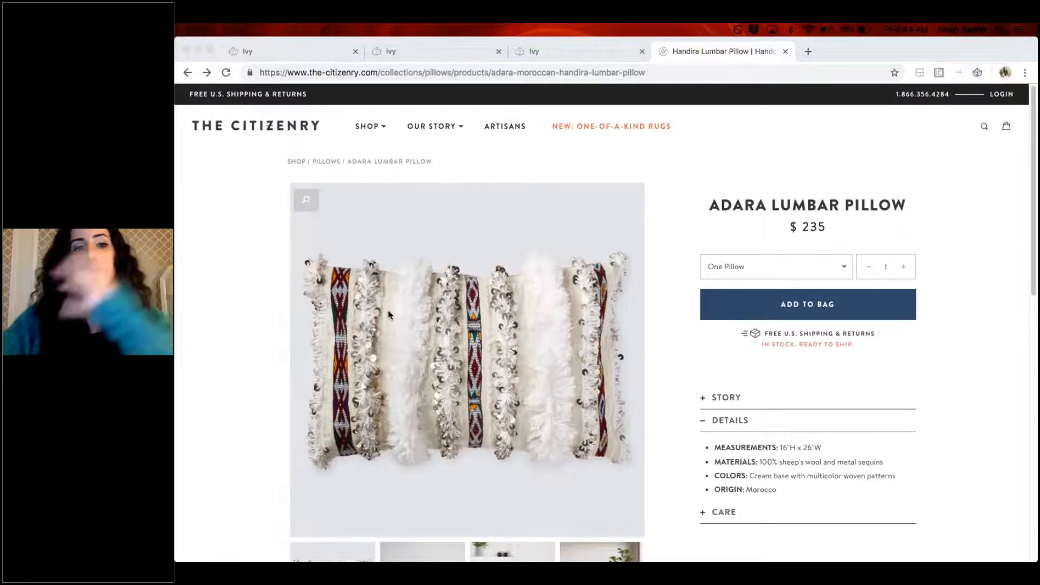
click(304, 198)
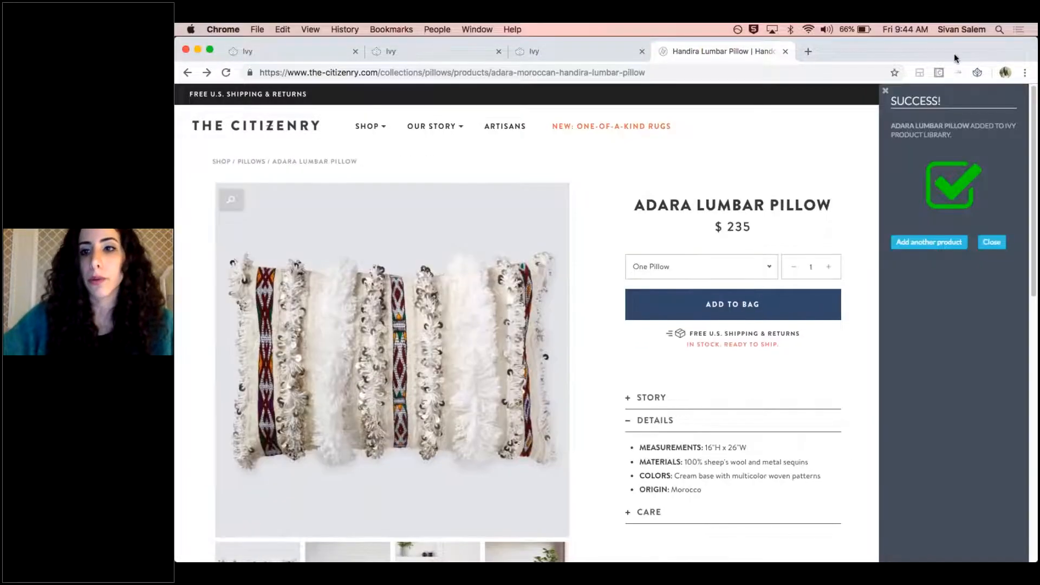
click(993, 242)
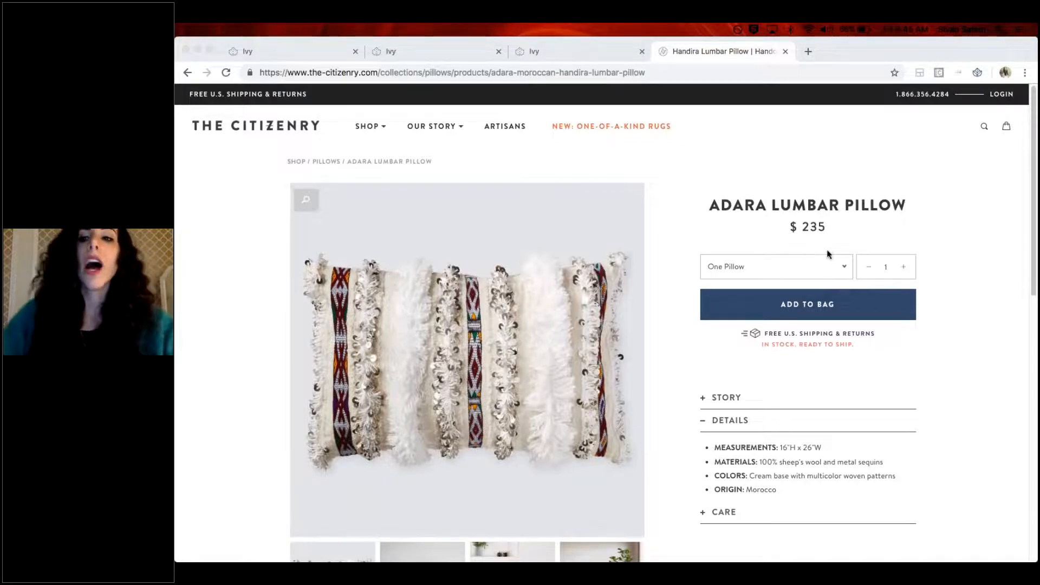
Return to proposal PR-BMM-10201 in Ivy and close the Send Proposal form
click(398, 53)
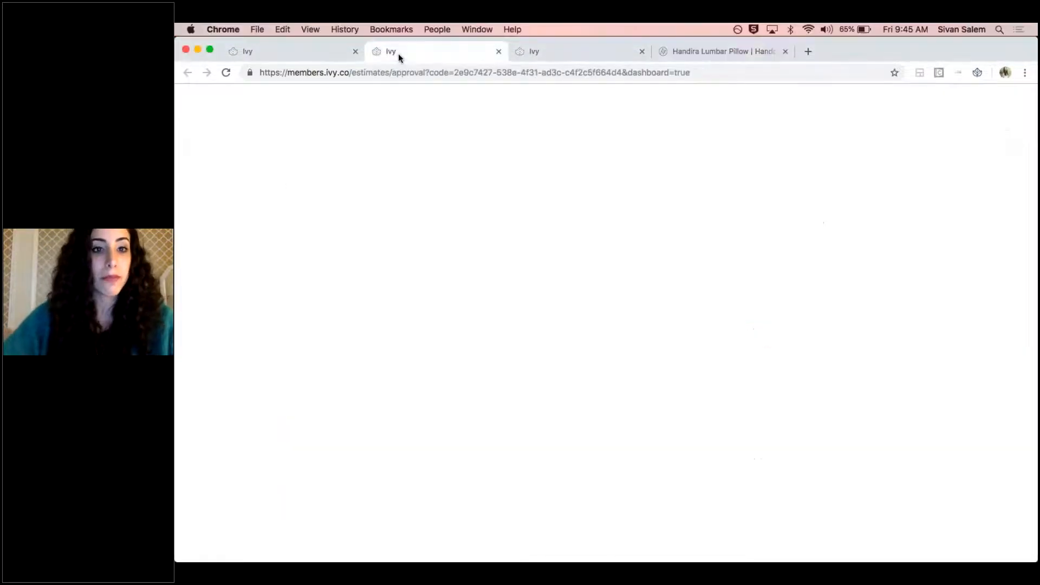
click(286, 53)
click(546, 96)
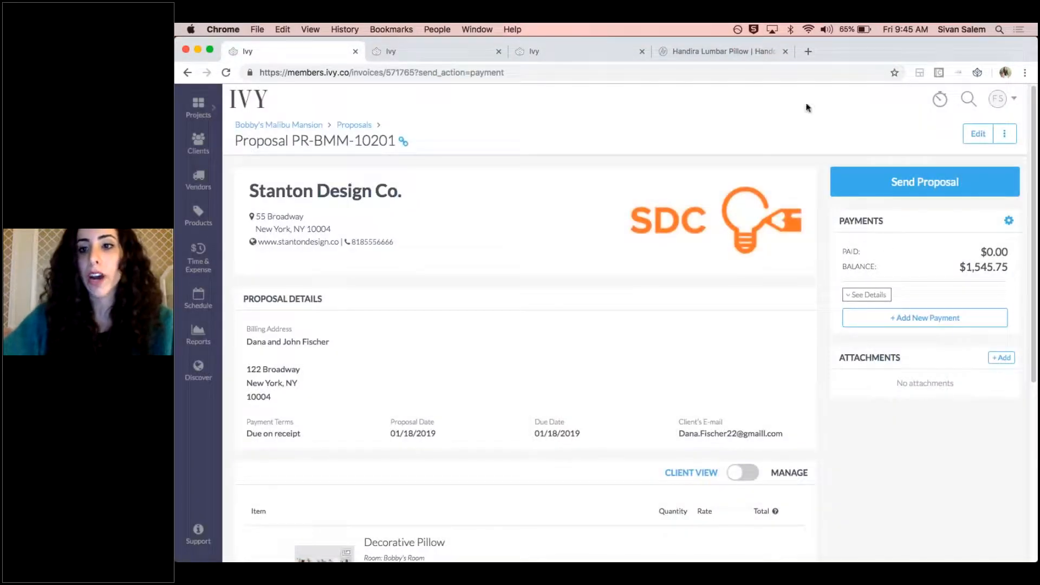
scroll(783, 262, down, 1)
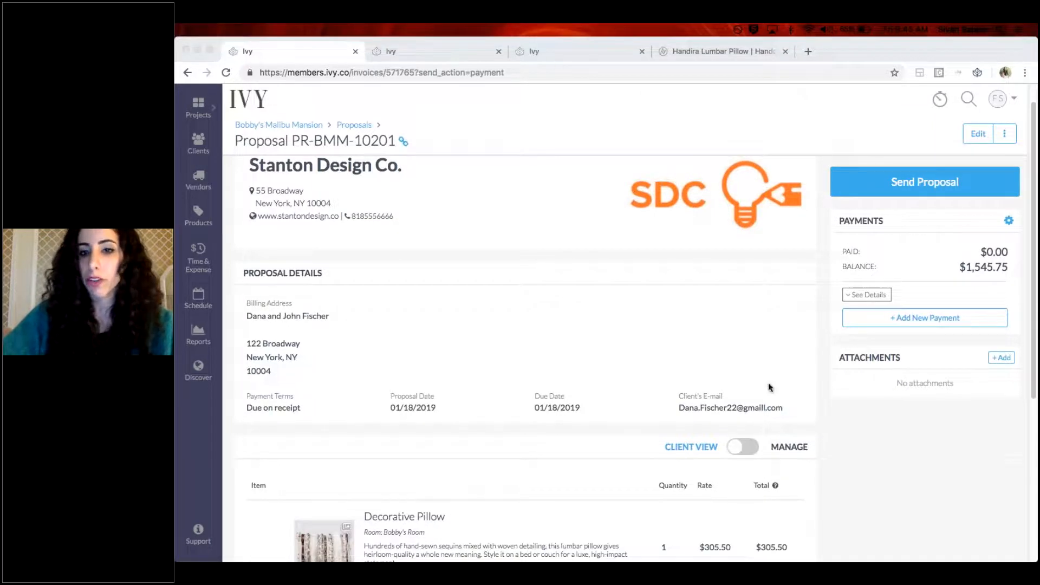
Attach the file Palermo_Tripolina_Chair_1024x1024.jpg from the Desktop to proposal PR-BMM-10201
click(897, 393)
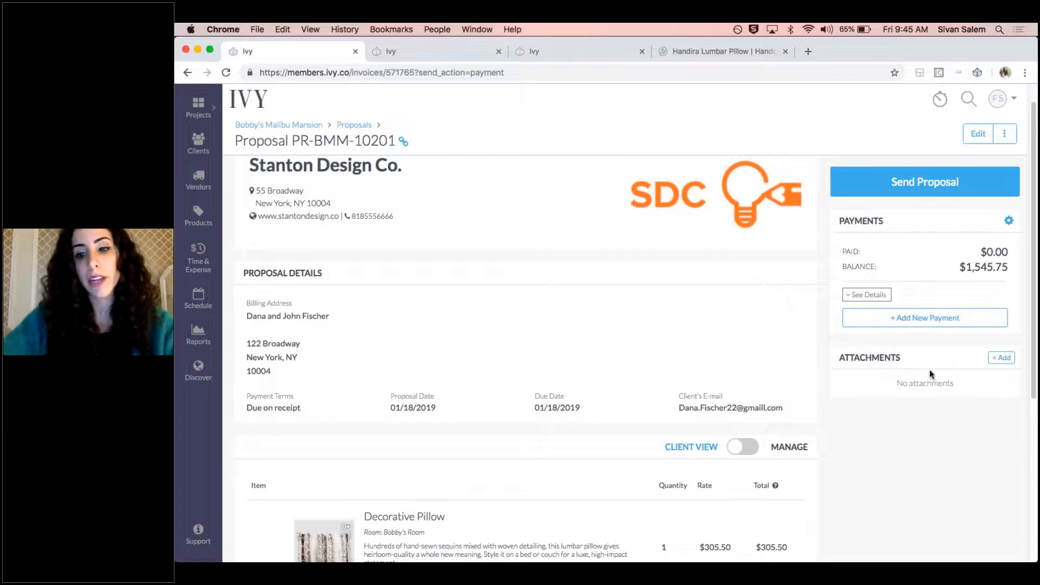
click(1002, 358)
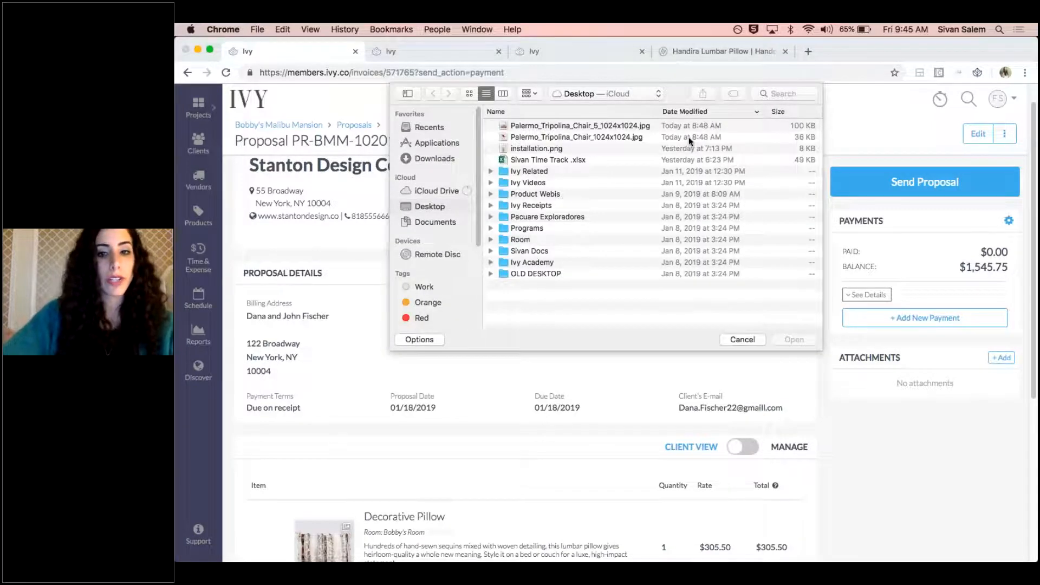
double_click(690, 138)
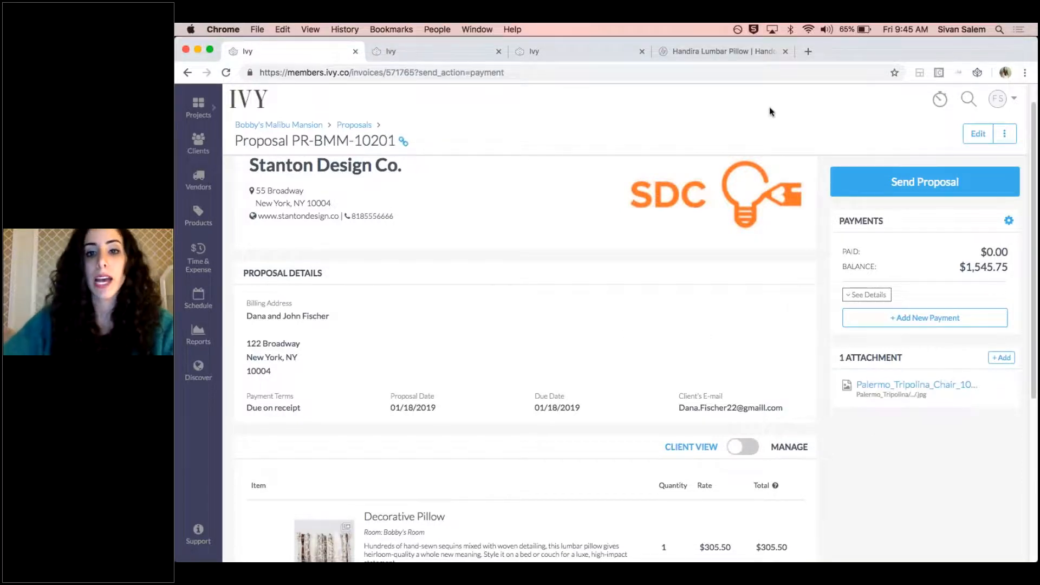
Edit proposal PR-BMM-10201 to add the Installation service from All Services as an item, and save the proposal
click(976, 140)
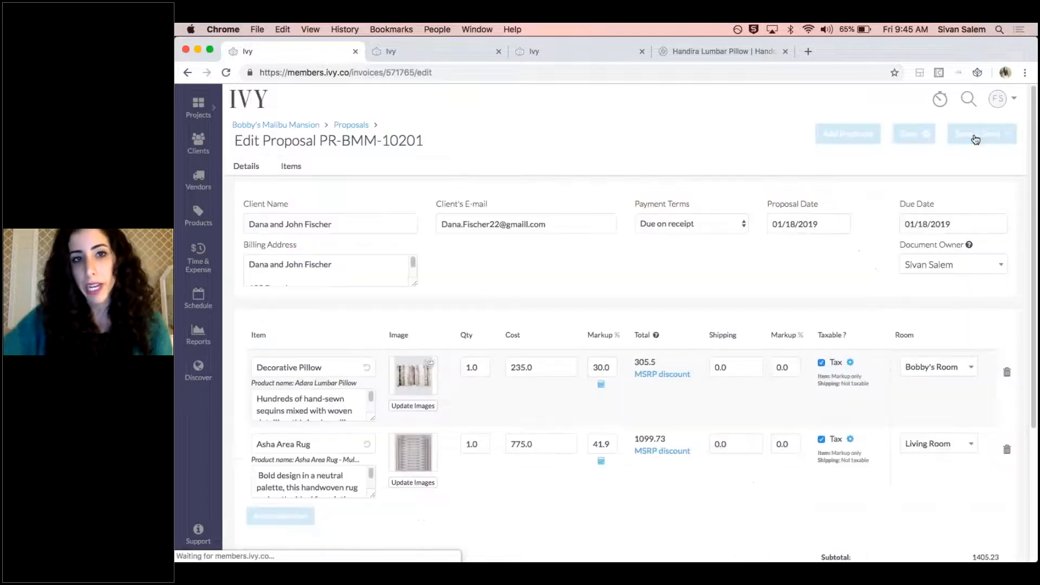
scroll(346, 529, down, 3)
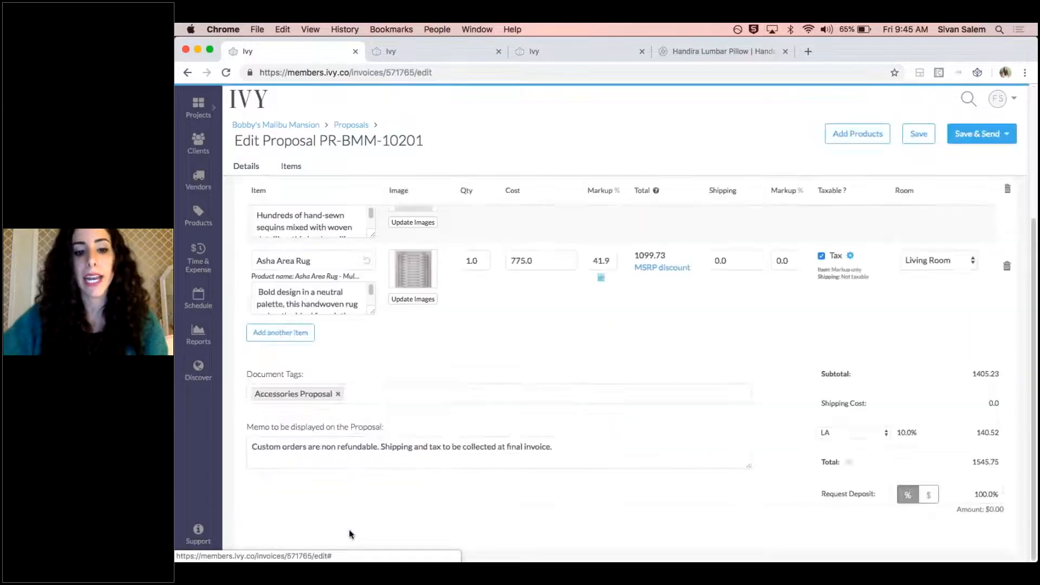
click(299, 333)
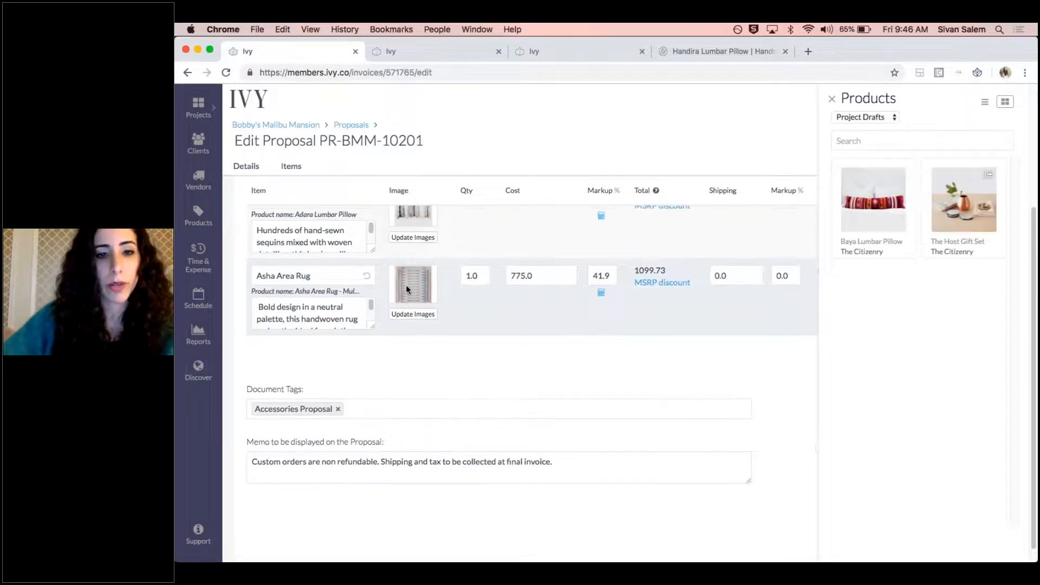
click(889, 118)
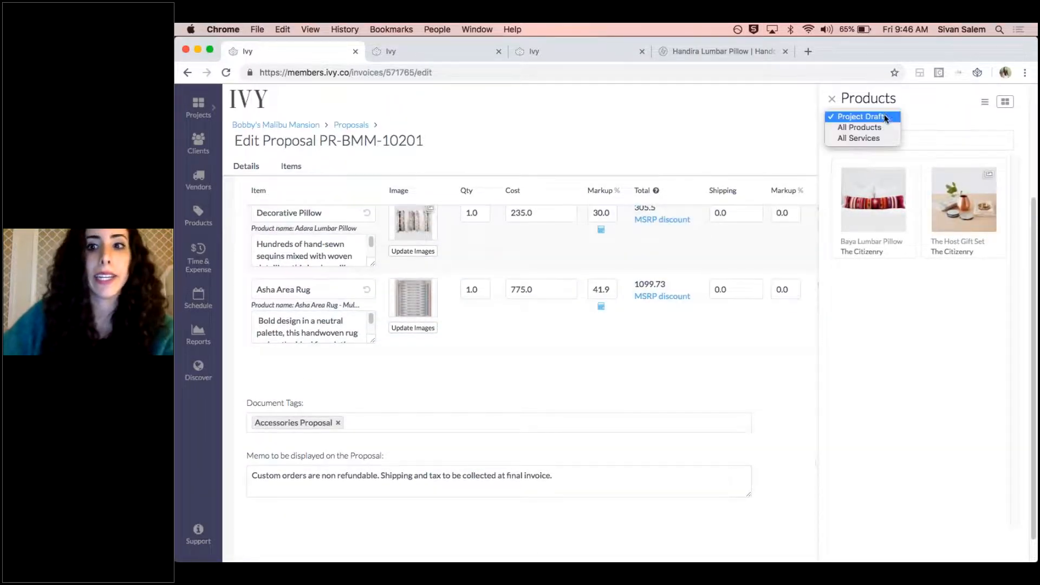
click(878, 141)
drag(877, 230, 873, 227)
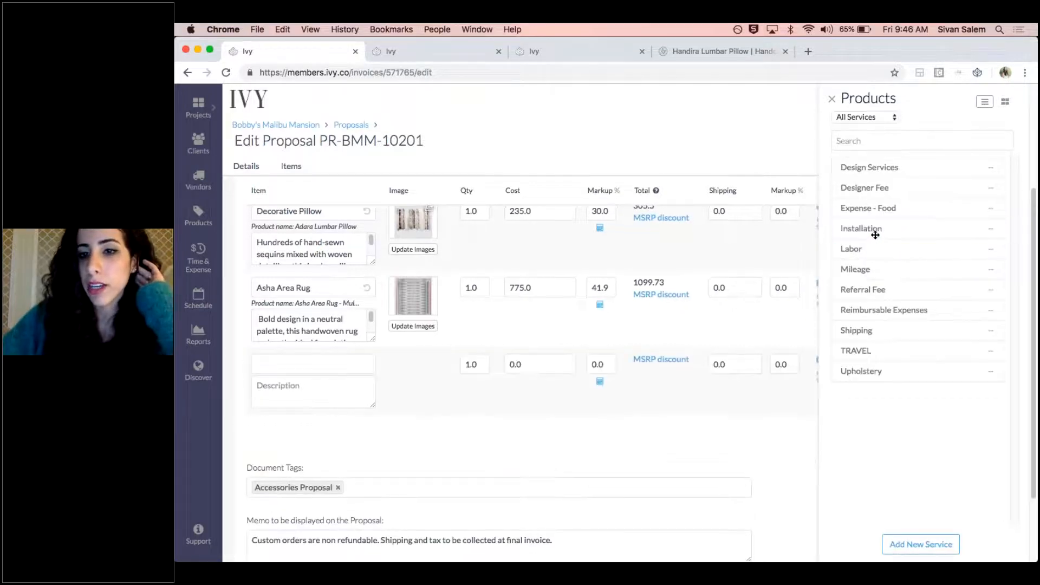
click(833, 101)
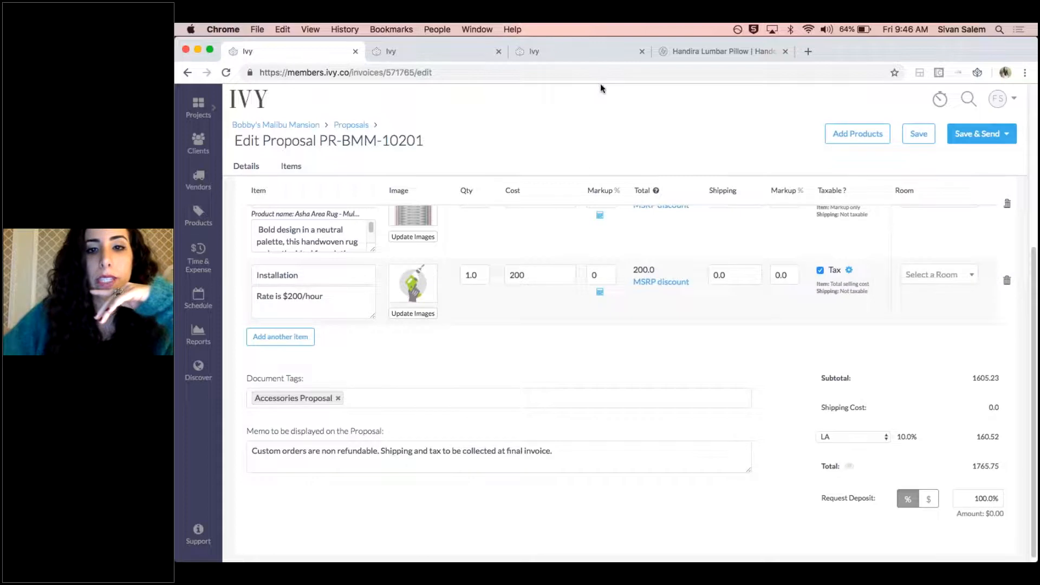
click(933, 137)
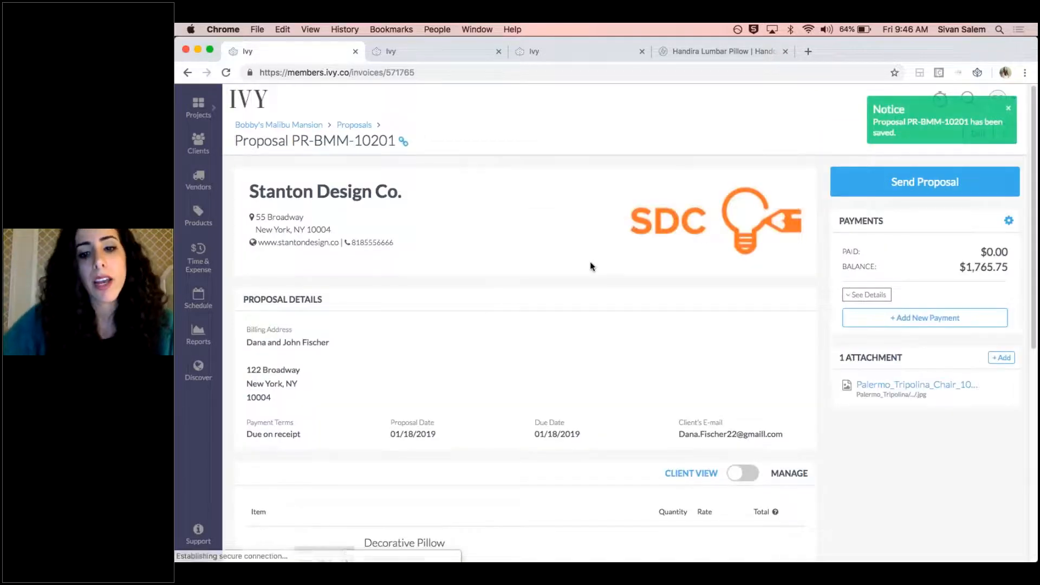
scroll(588, 255, down, 7)
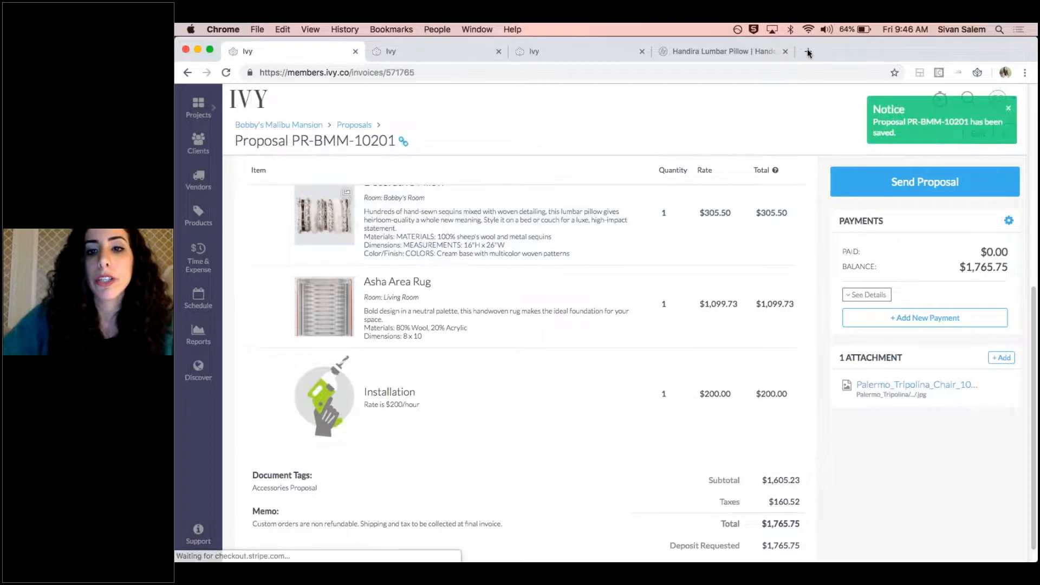
In the proposal's manage view, select the Decorative Pillow, Asha Area Rug and Installation items and start a new group from them
scroll(616, 230, up, 4)
click(743, 243)
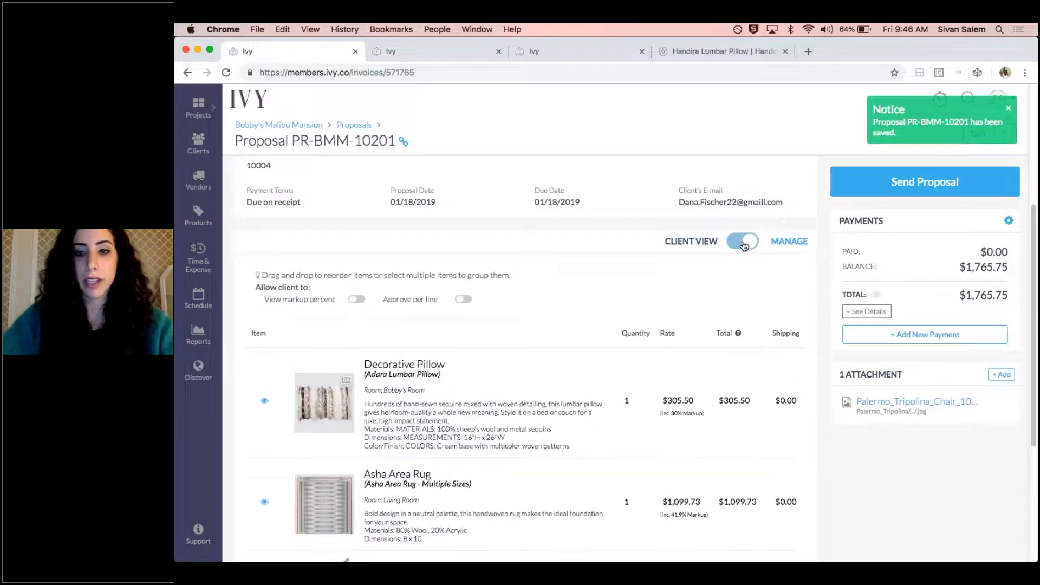
scroll(578, 278, down, 5)
click(460, 229)
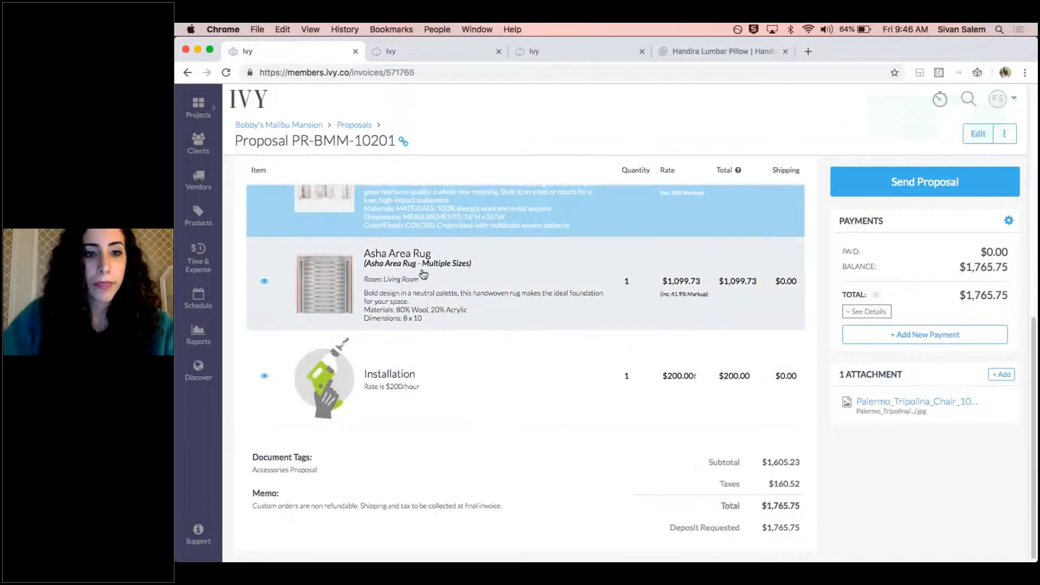
click(425, 269)
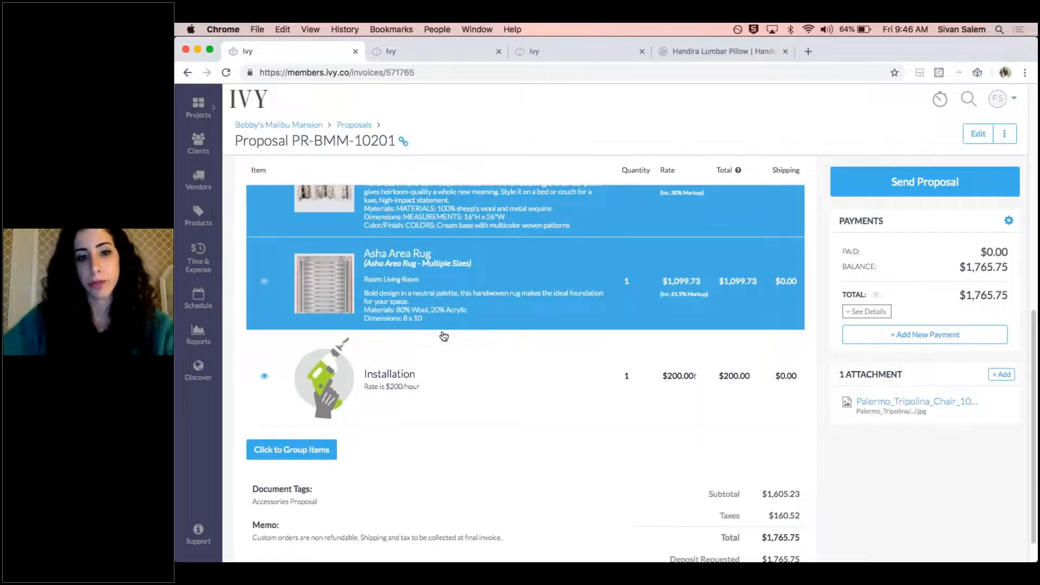
click(478, 369)
click(434, 364)
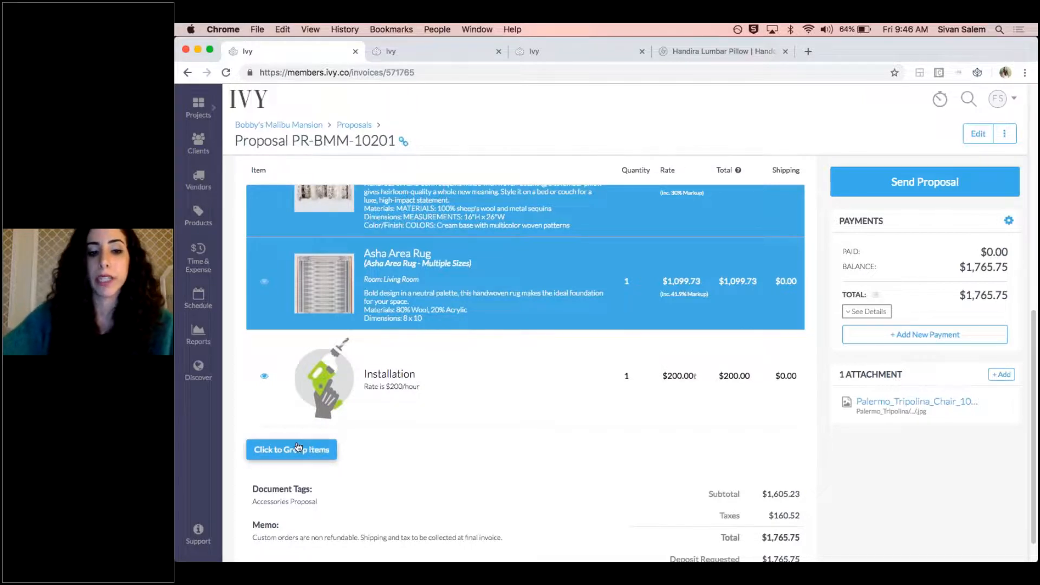
click(420, 371)
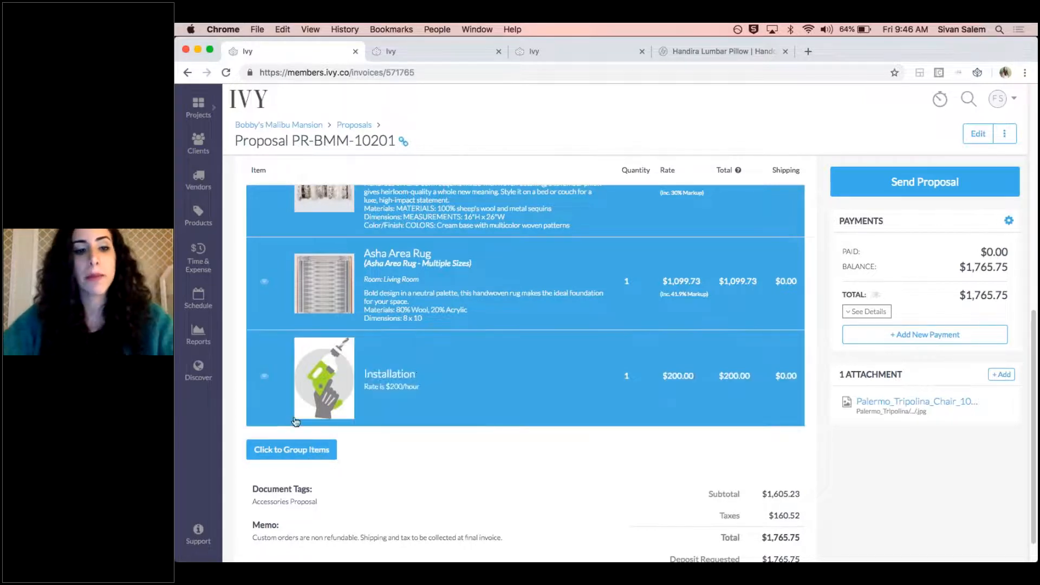
click(291, 450)
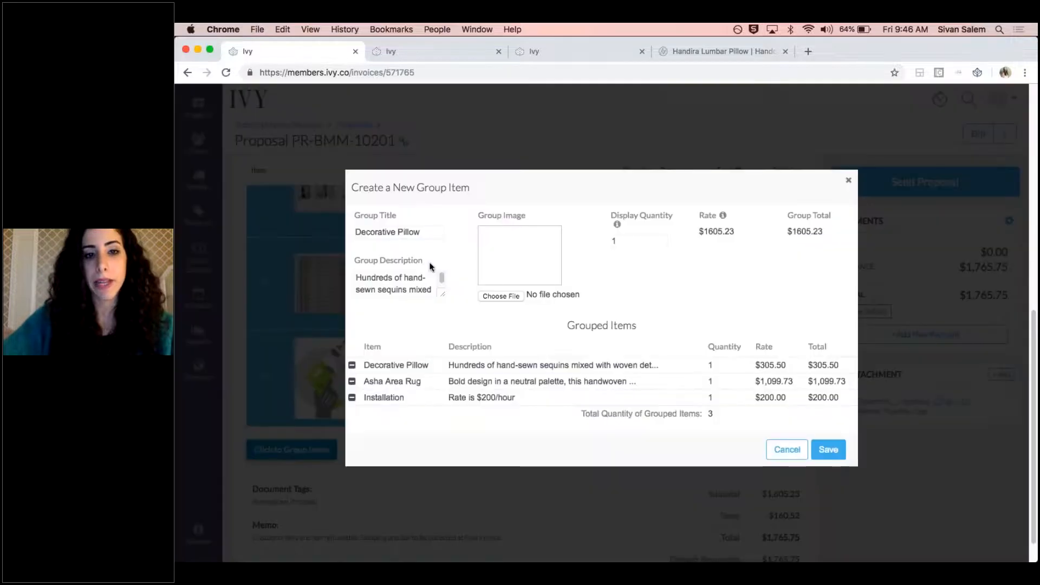
Set the title of the new group item to Custom Pillow
double_click(415, 233)
click(416, 233)
text(Custom mPill)
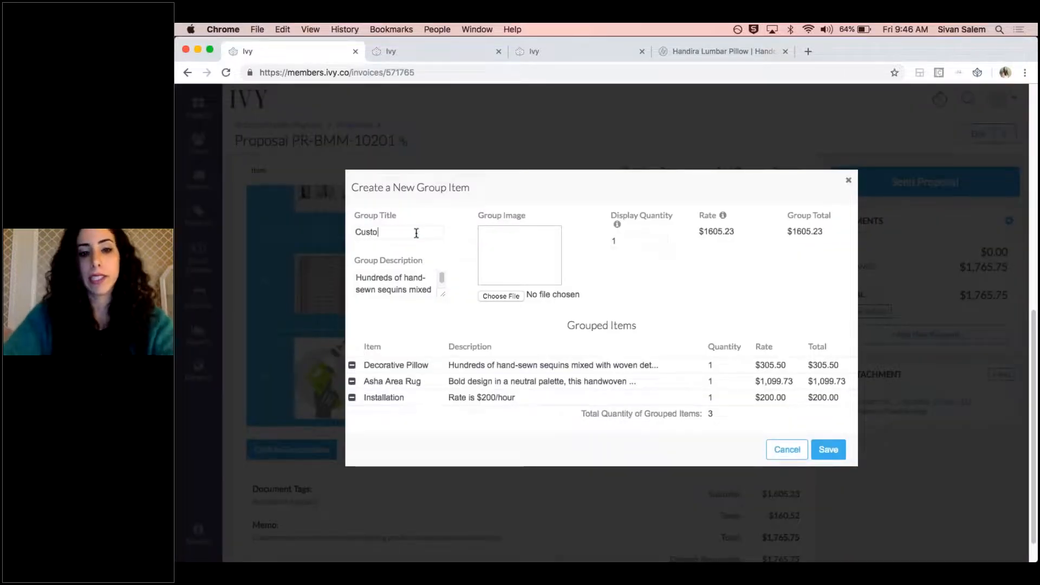
key(BackSpace)
key(BackSpace)
key(BackSpace)
key(BackSpace)
key(BackSpace)
text(Pillow)
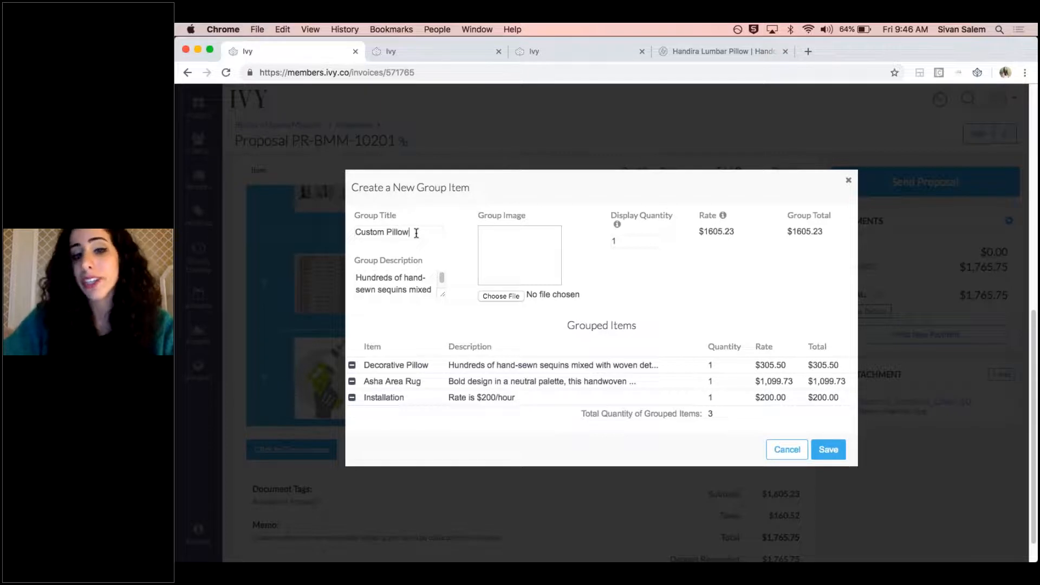
Use Palermo_Tripolina_Chair_1024x1024.jpg from the Desktop as the group image and save the group item
click(495, 297)
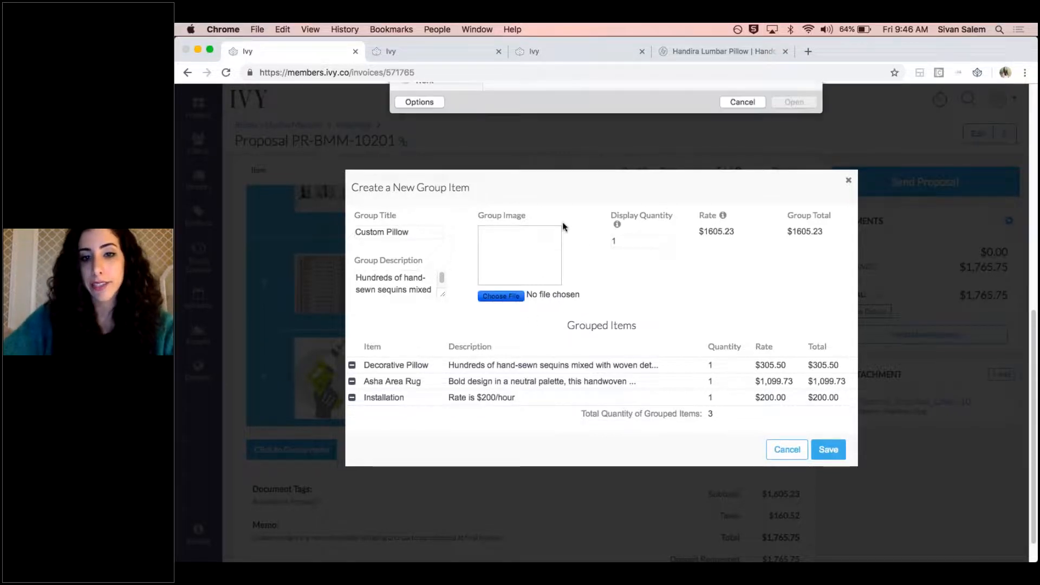
click(736, 340)
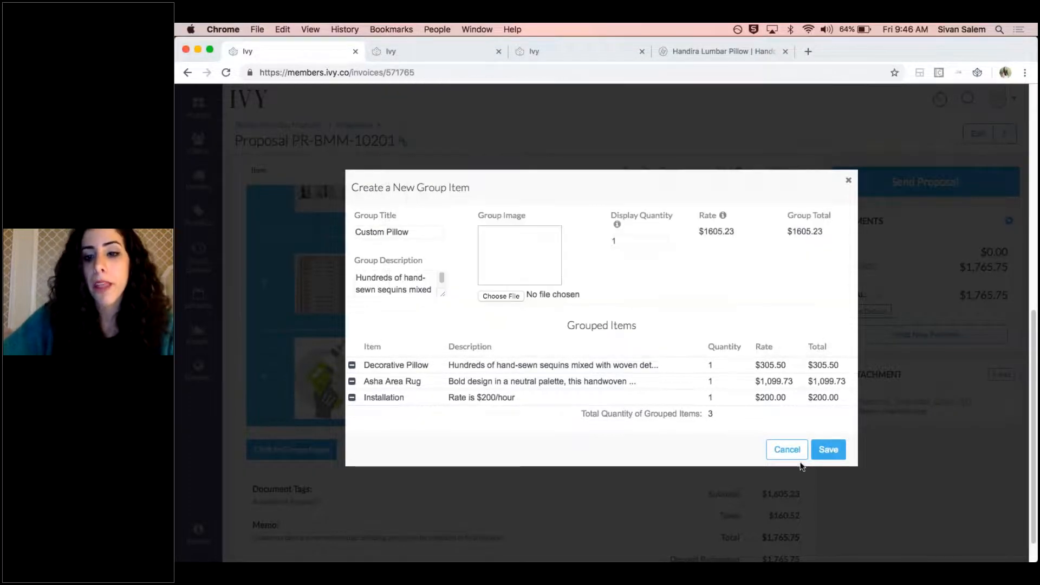
click(506, 297)
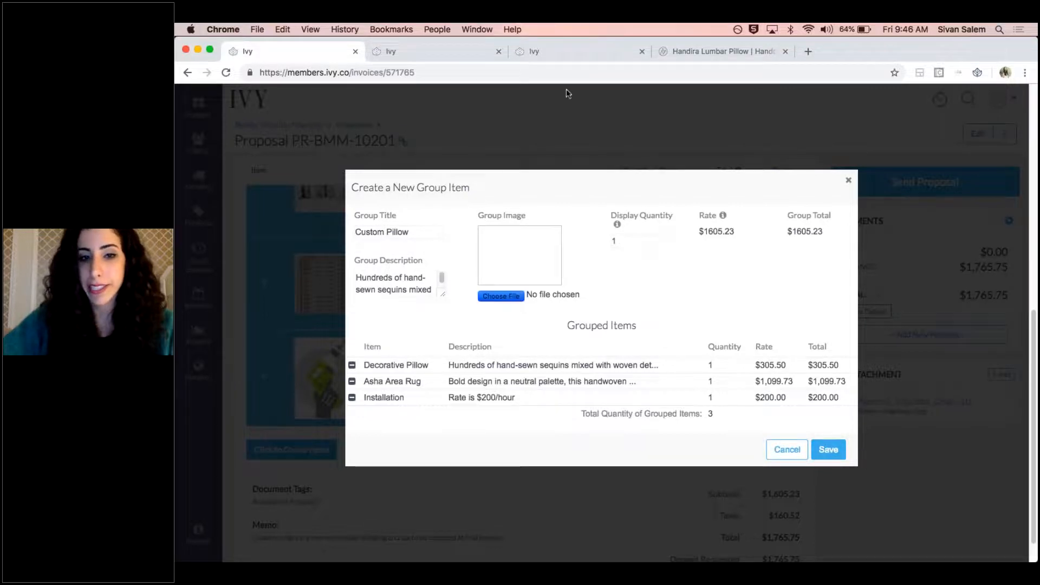
click(525, 127)
double_click(525, 126)
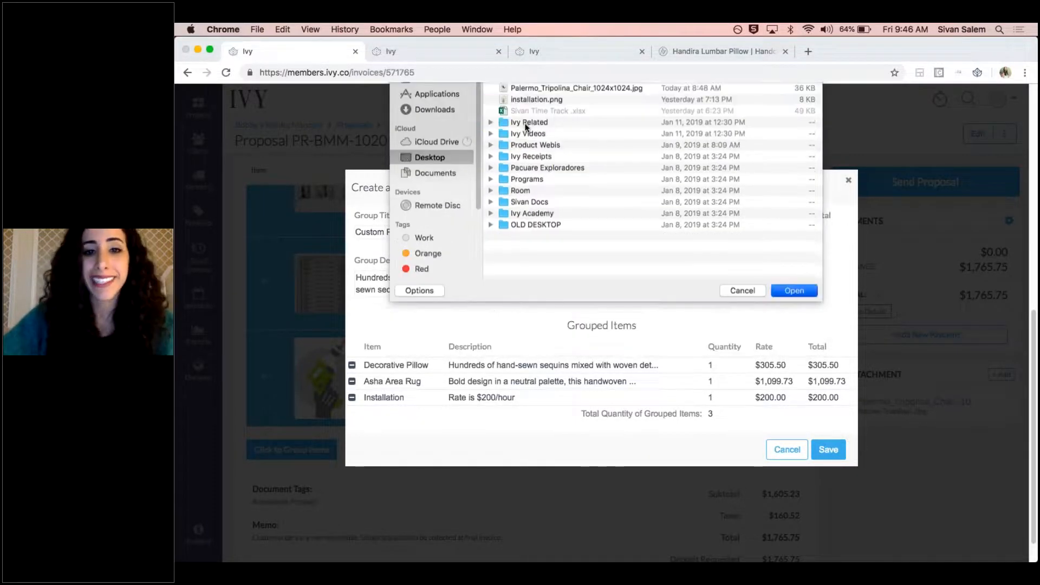
click(828, 451)
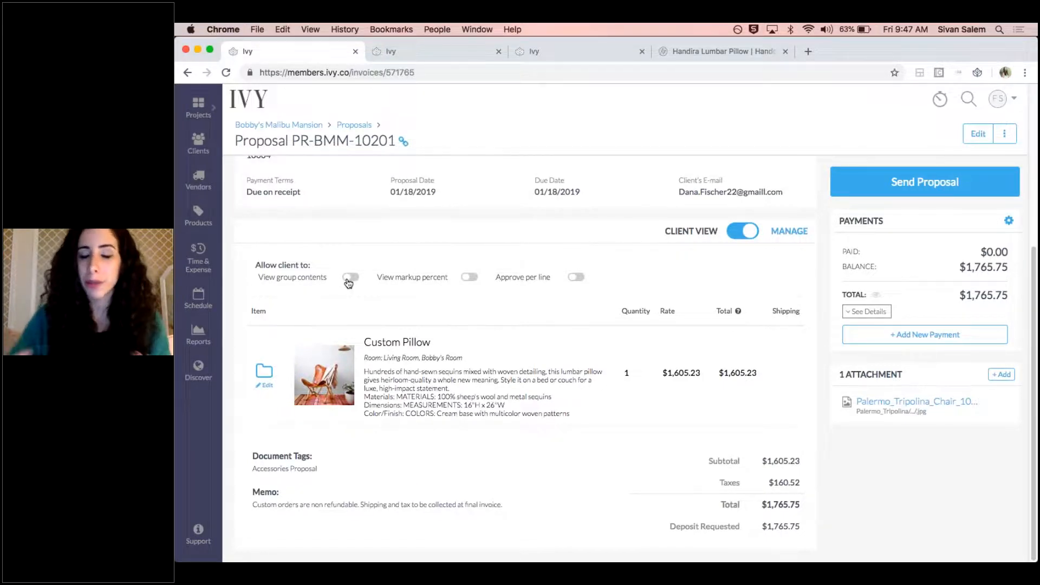
Allow the client to view group contents, and expand and collapse the Custom Pillow group in the client view
click(349, 279)
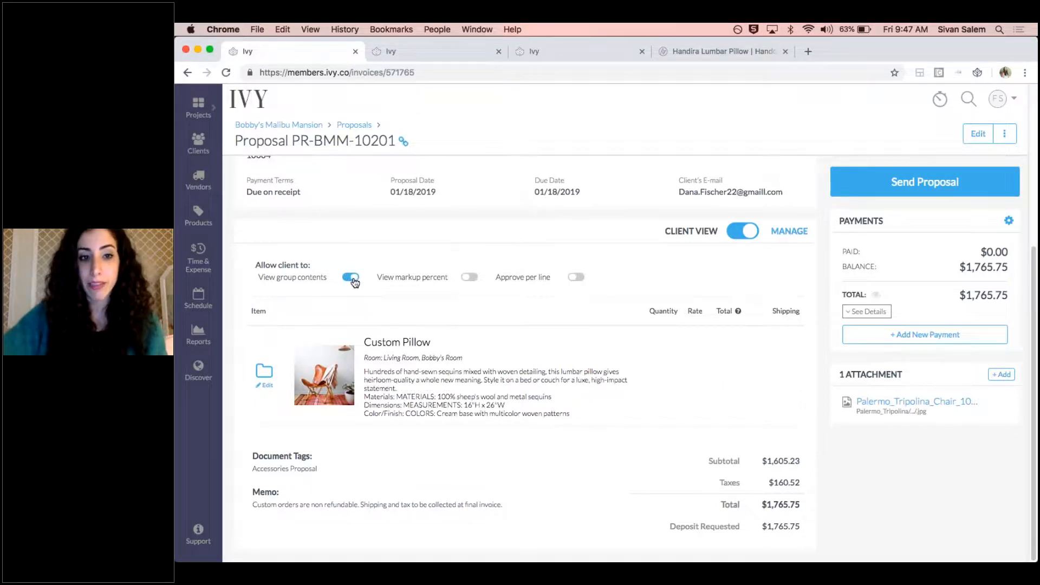
click(753, 240)
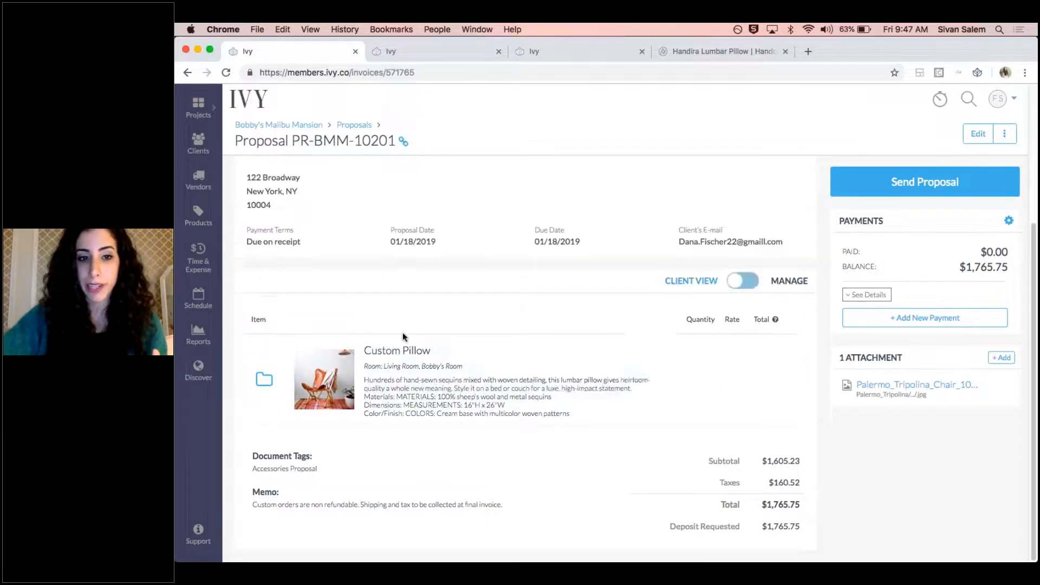
click(268, 381)
scroll(461, 477, down, 3)
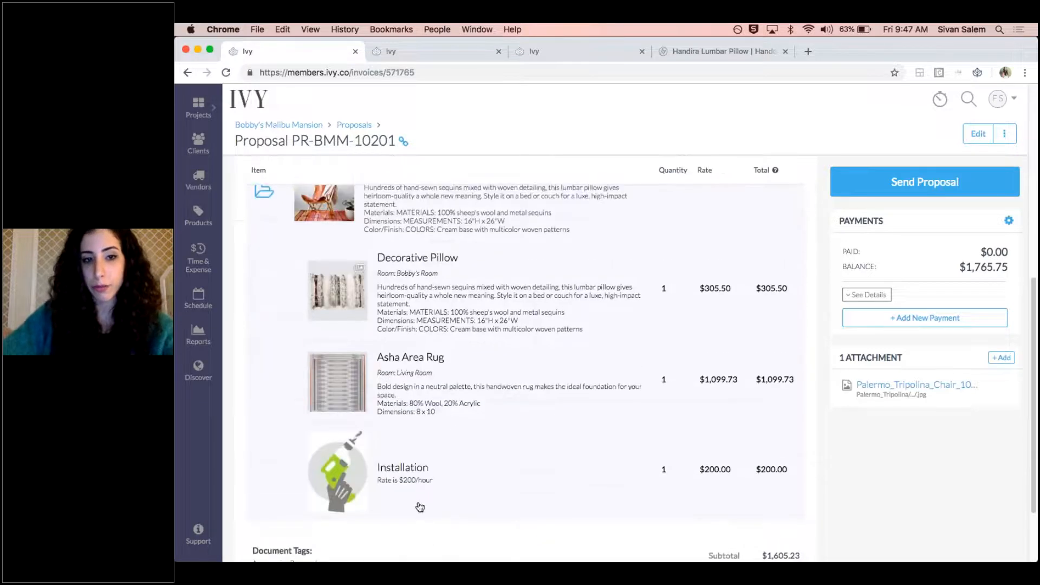
click(265, 262)
scroll(287, 260, up, 2)
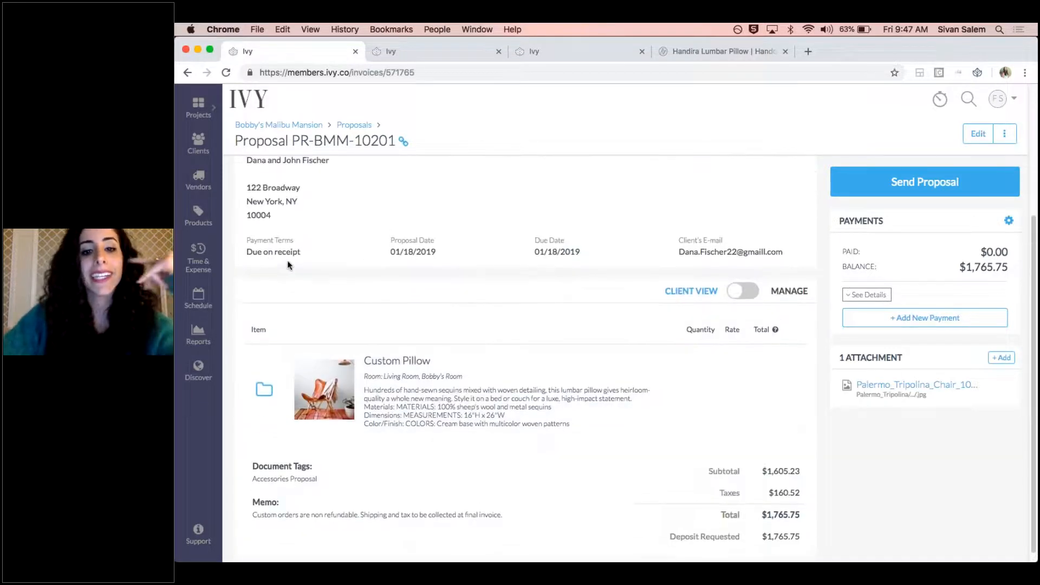
Turn off the client's permission to view group contents in the manage view and preview the proposal in the client view
click(740, 326)
scroll(652, 324, down, 2)
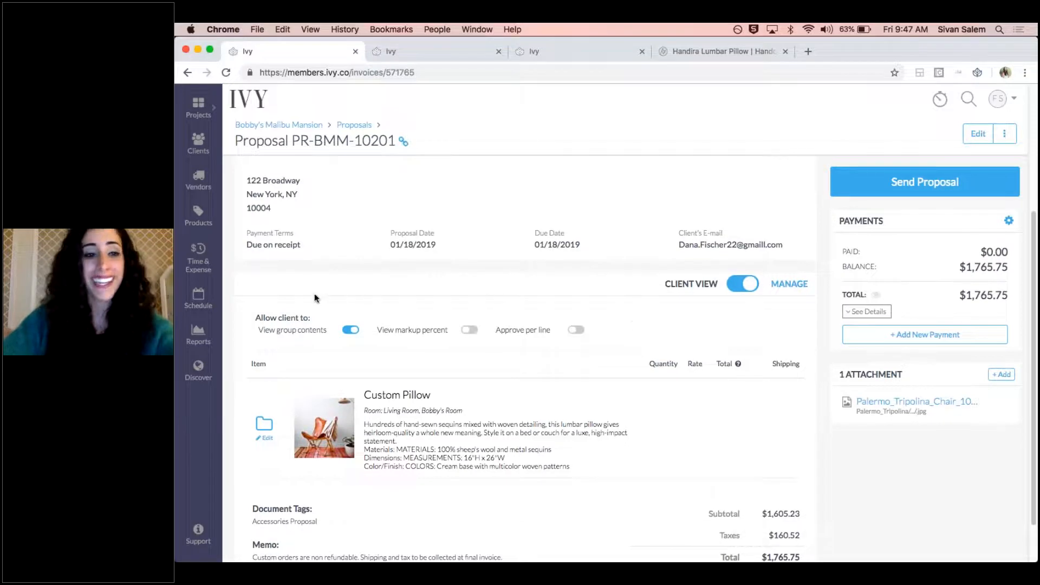
click(351, 330)
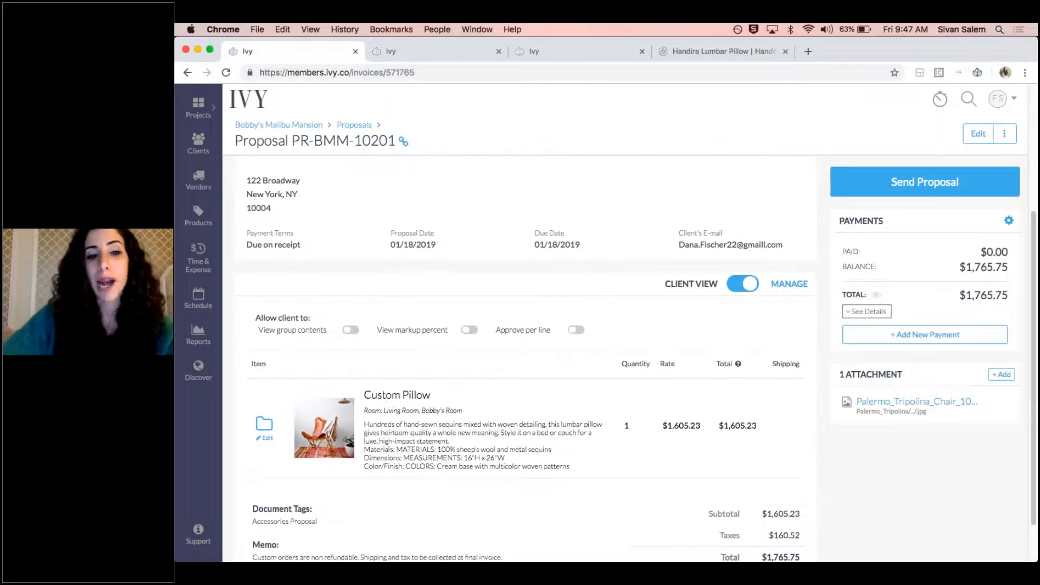
click(746, 284)
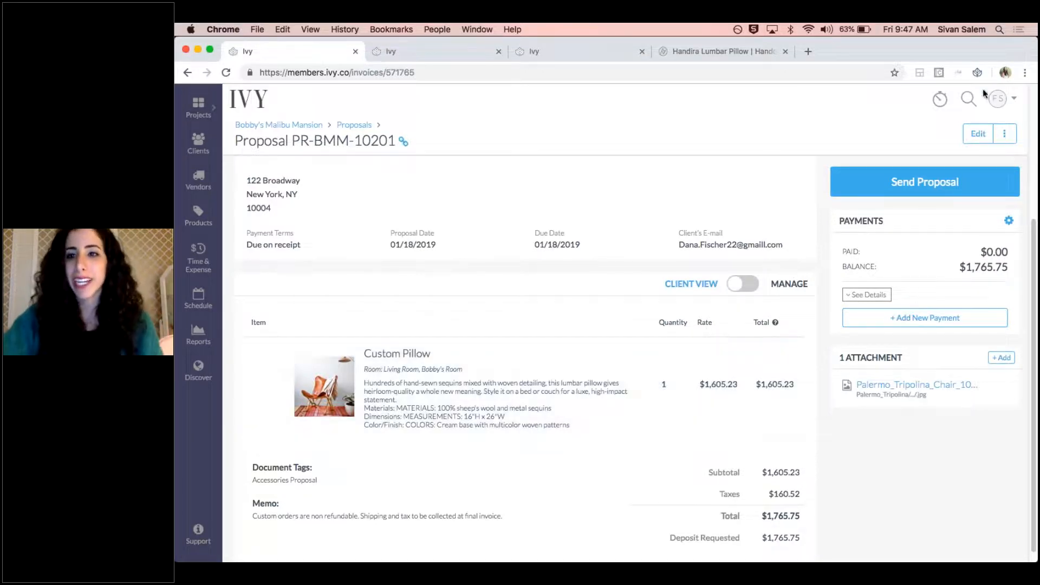
click(968, 52)
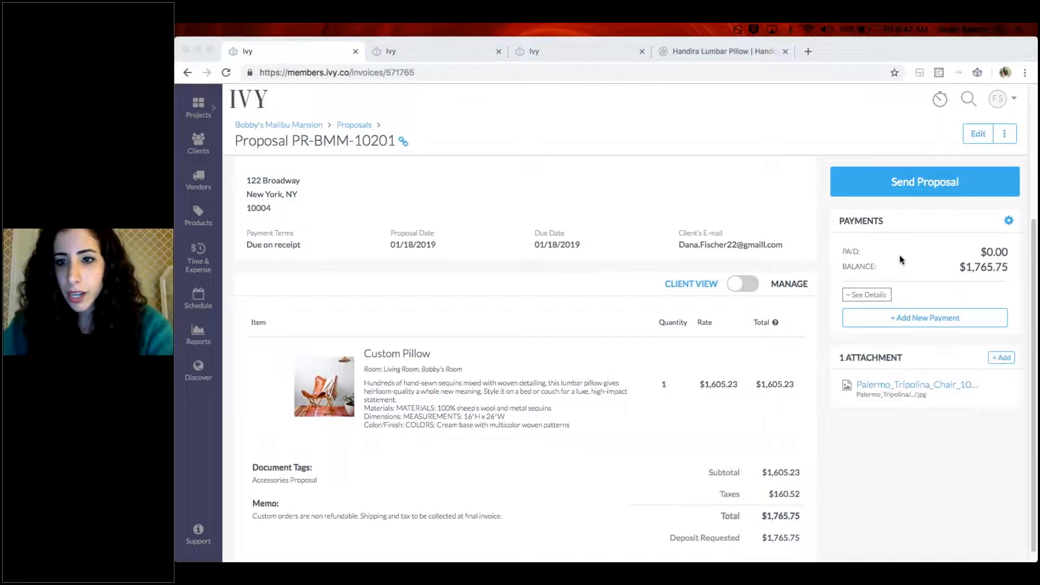
key(XF86AudioMute)
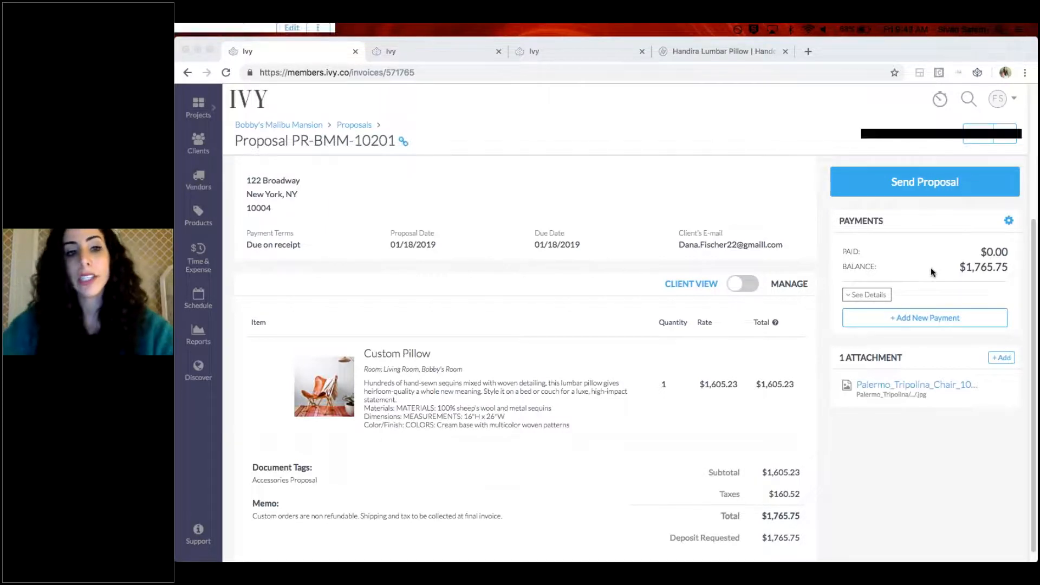
click(287, 106)
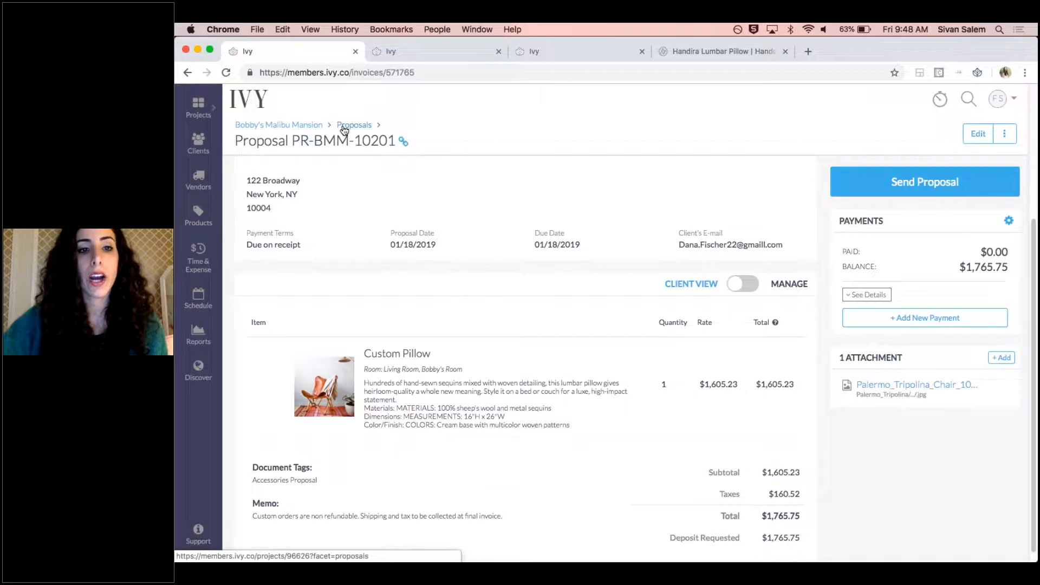
Open the Project Tracker of the Malibu Mansion project and look through its listed products and services
click(345, 127)
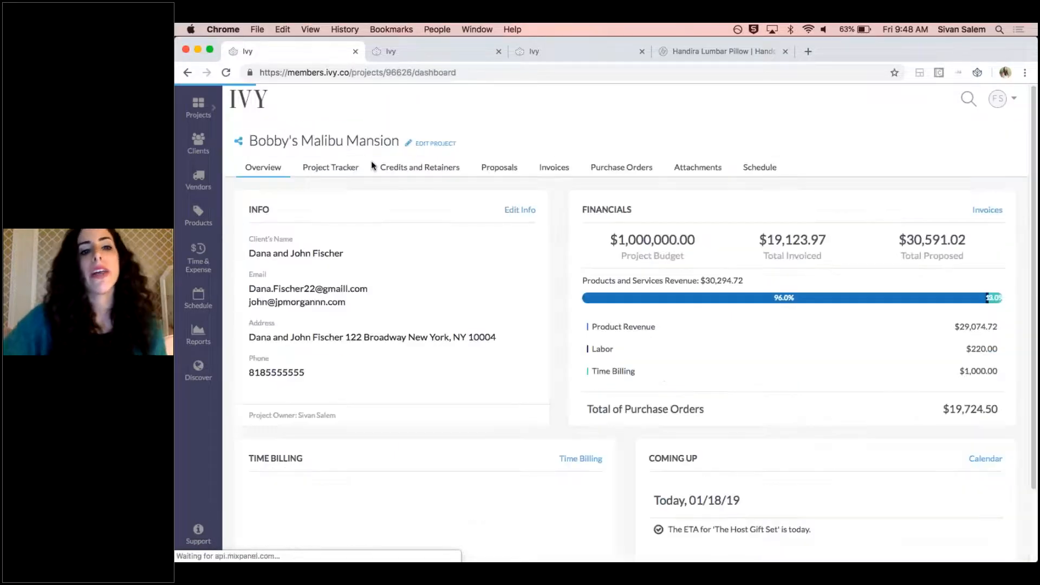
click(347, 173)
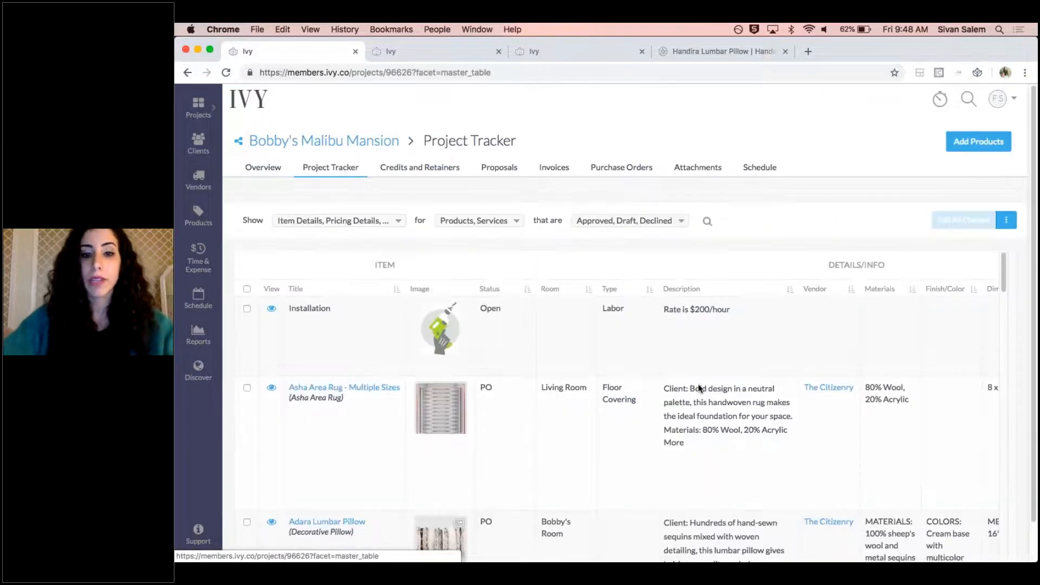
scroll(689, 374, down, 4)
scroll(689, 361, up, 5)
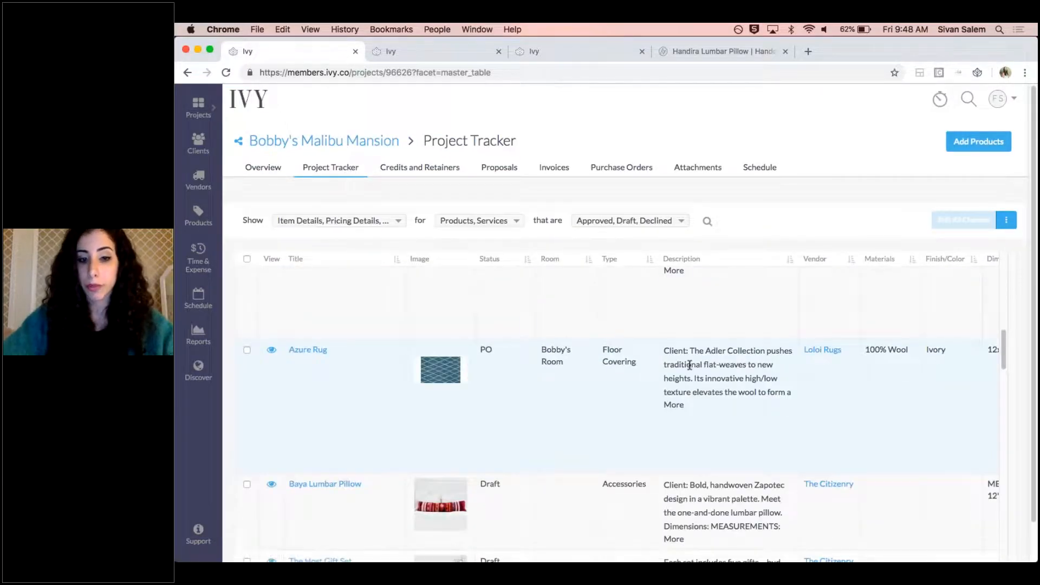
scroll(535, 329, right, 10)
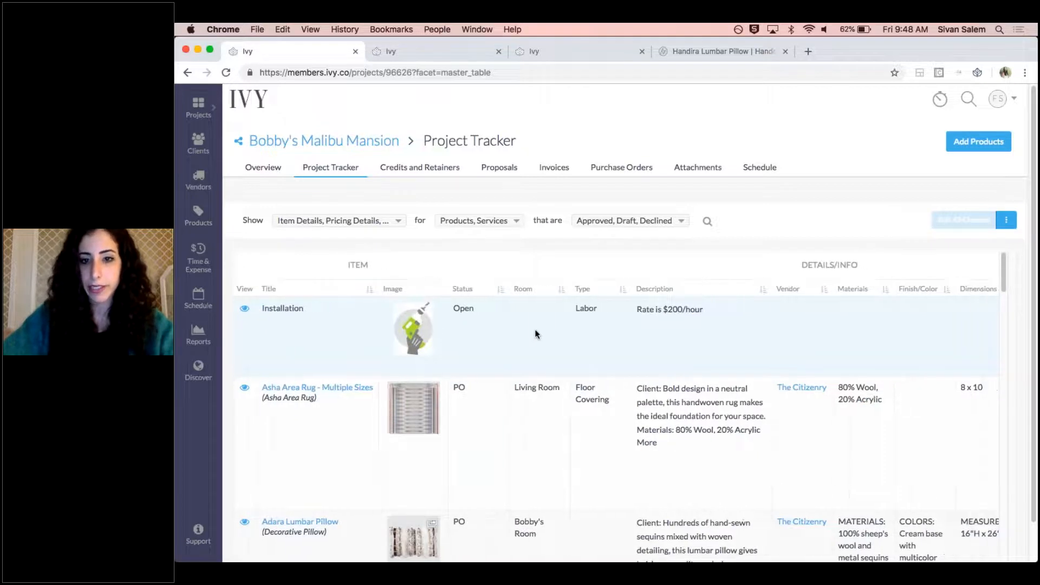
scroll(674, 341, left, 15)
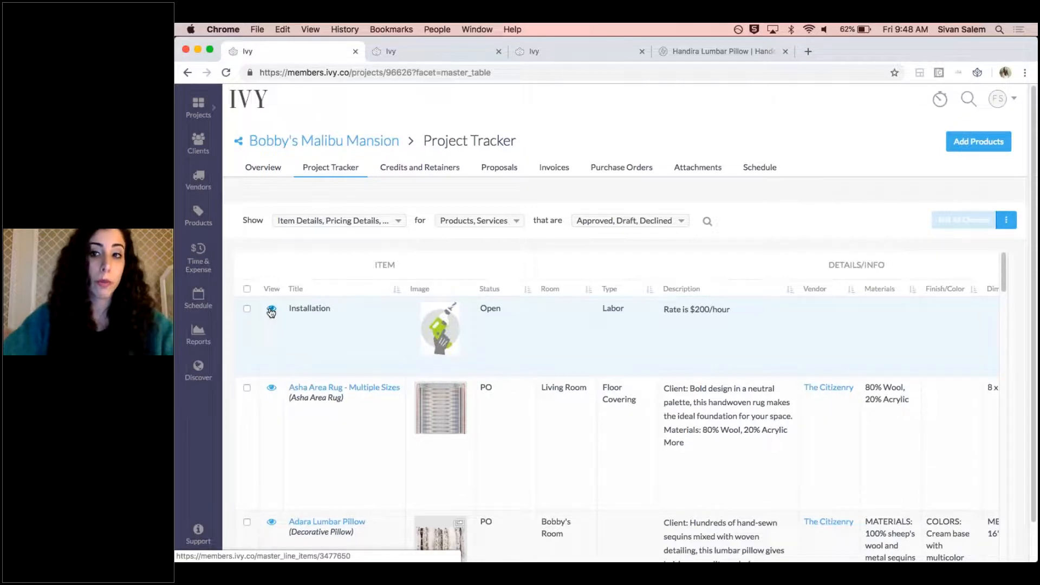
View the Installation item's details in the Project Tracker, examine its Accounting section and close the details
click(271, 311)
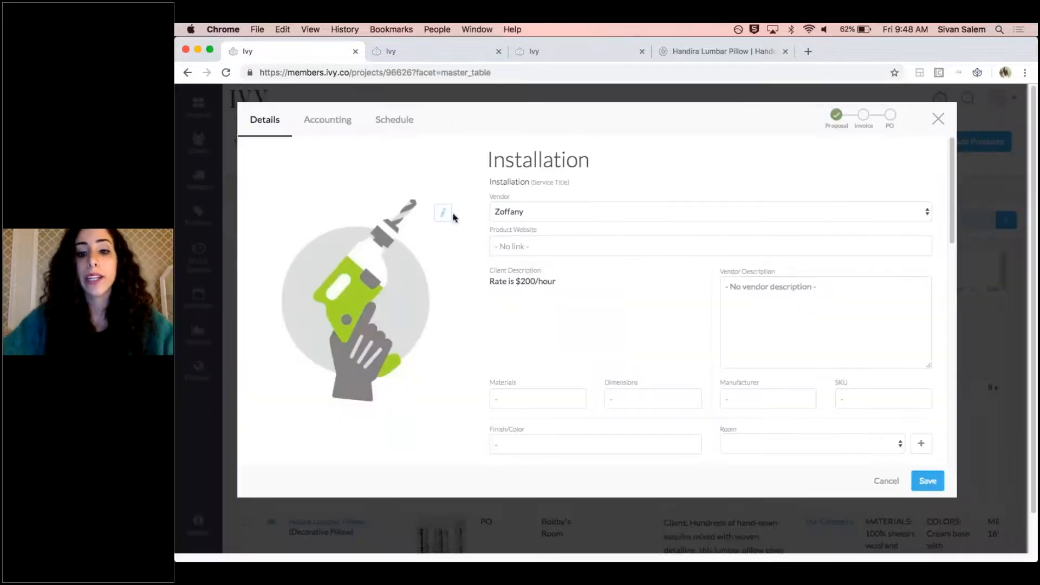
scroll(649, 281, down, 7)
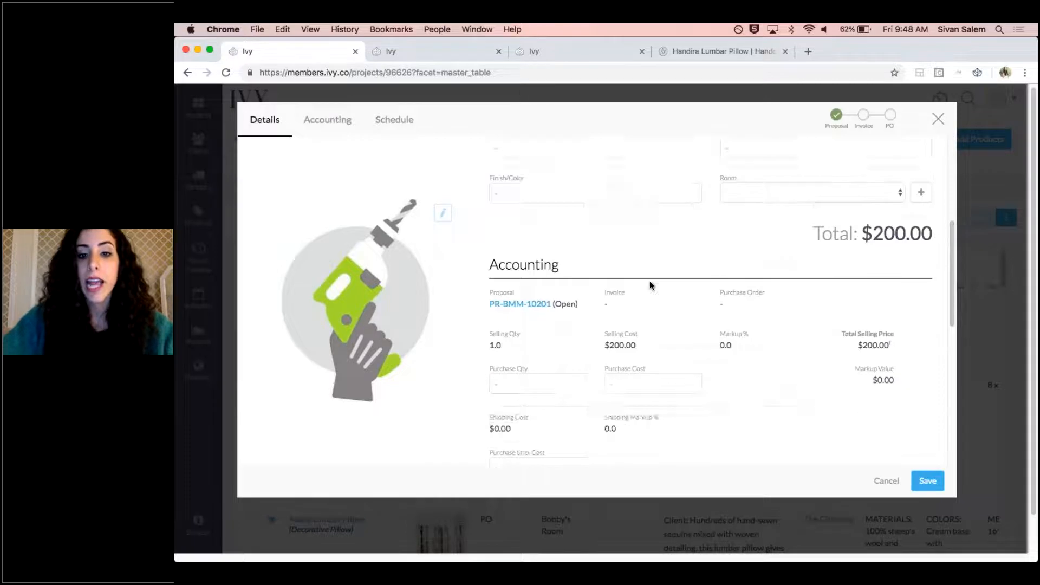
scroll(719, 259, up, 3)
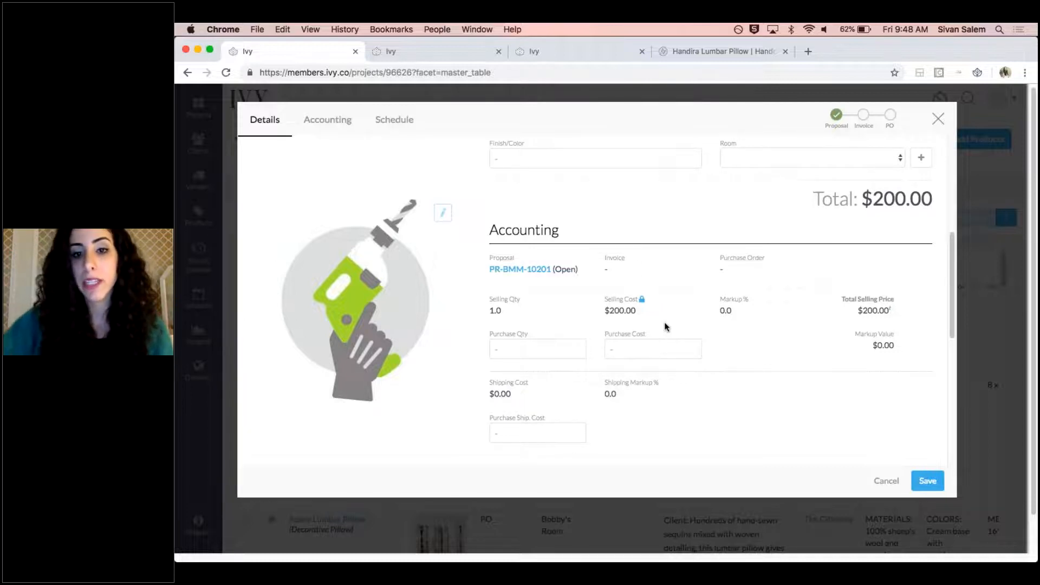
mouse_move(643, 302)
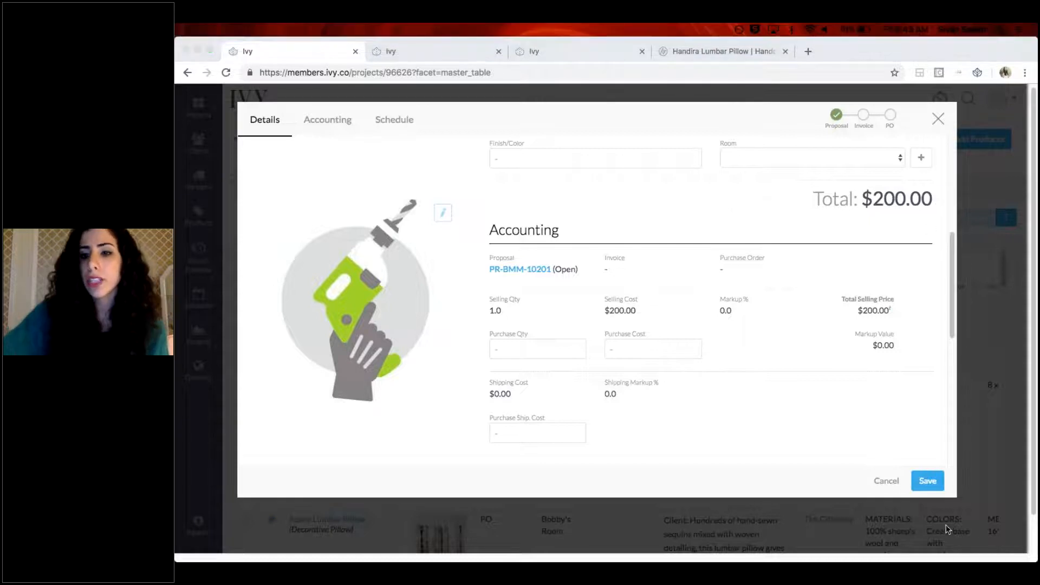
click(939, 119)
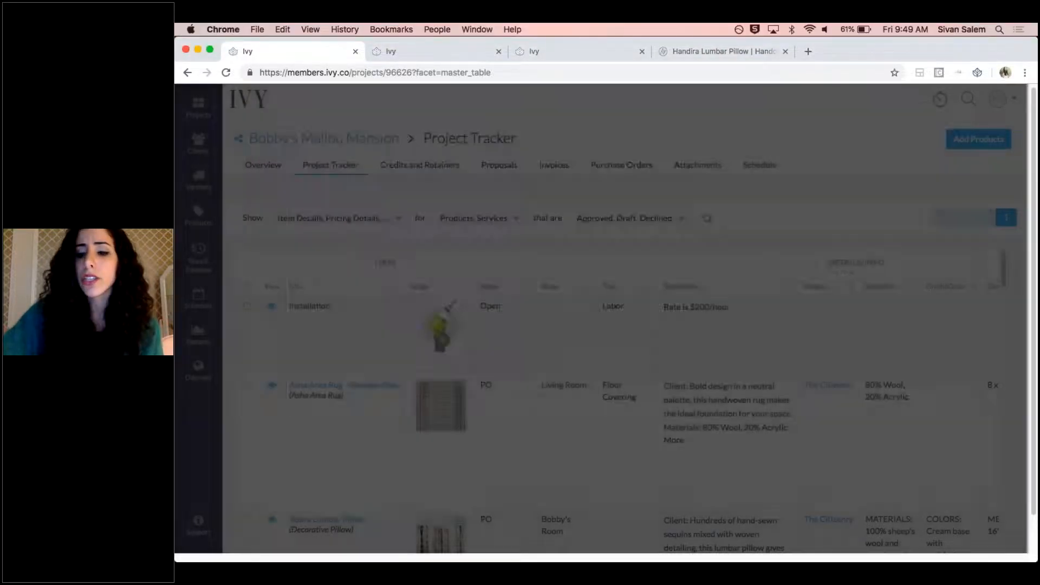
Open the list of proposals for the Malibu Mansion project
click(503, 169)
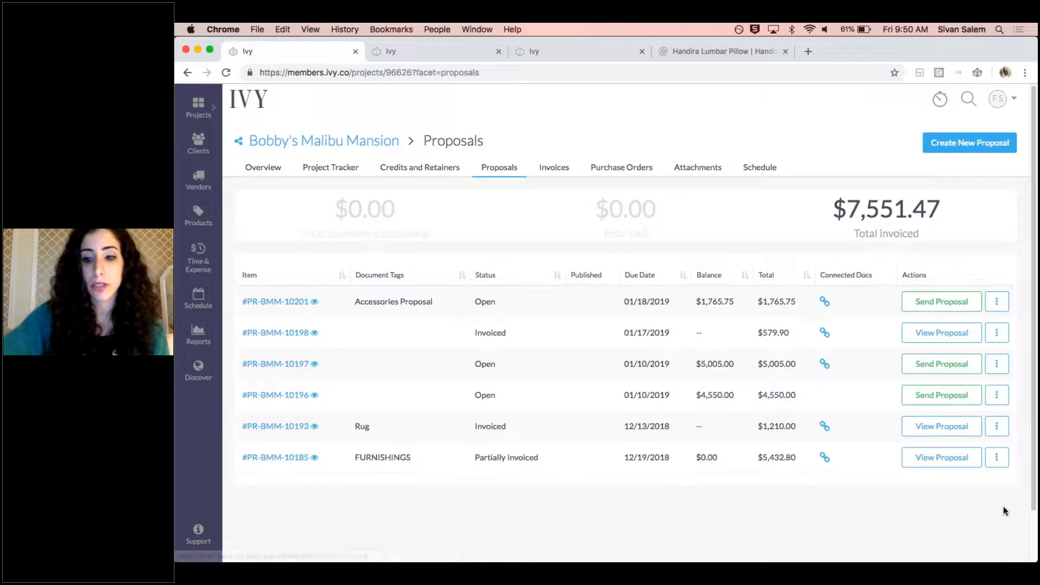
click(971, 526)
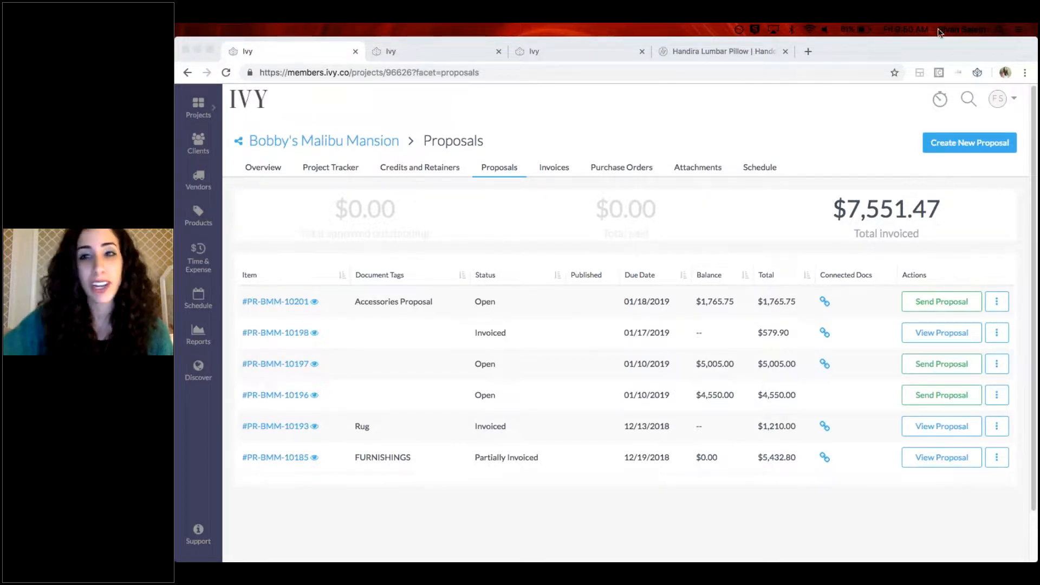
Open the Ivy Training page, look through its webinars and return to the project's list of proposals
click(1002, 100)
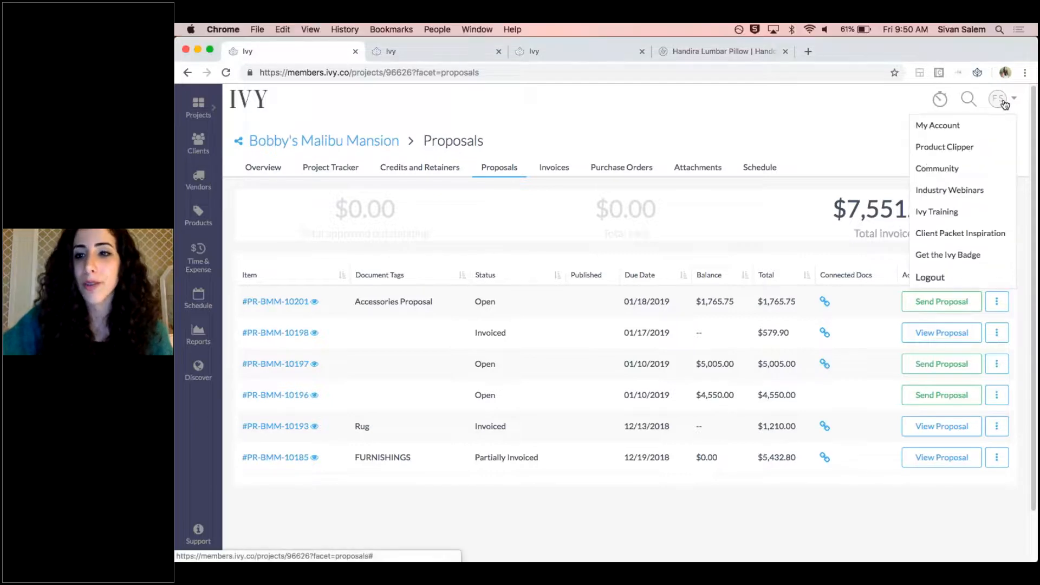
click(951, 212)
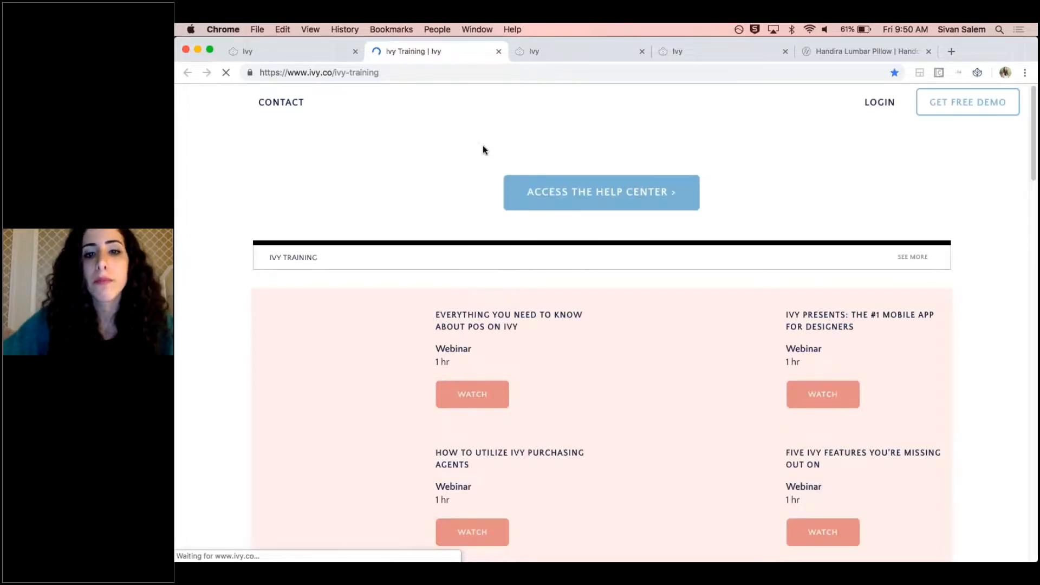
scroll(569, 247, down, 10)
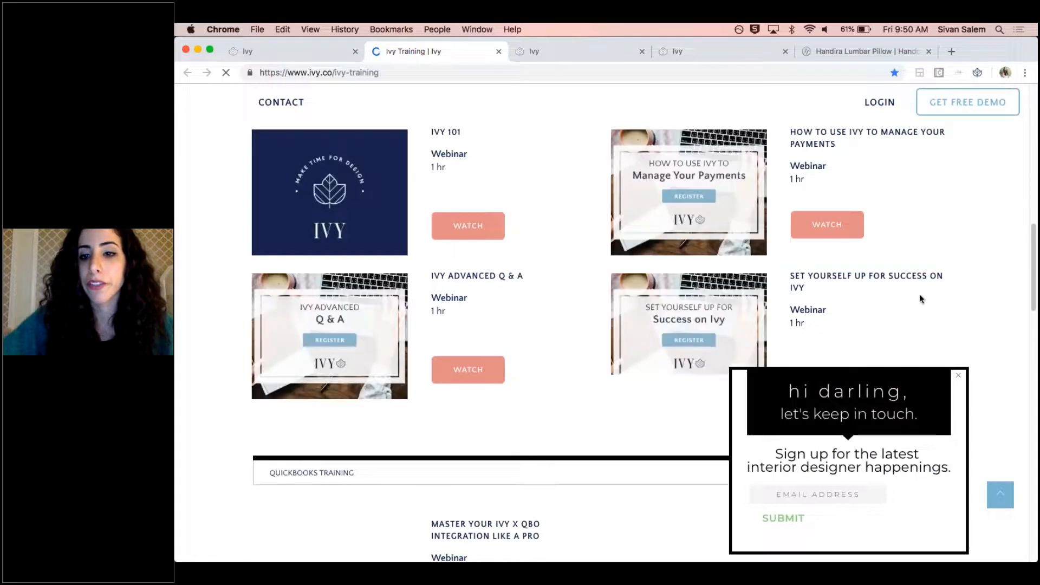
scroll(816, 280, down, 1)
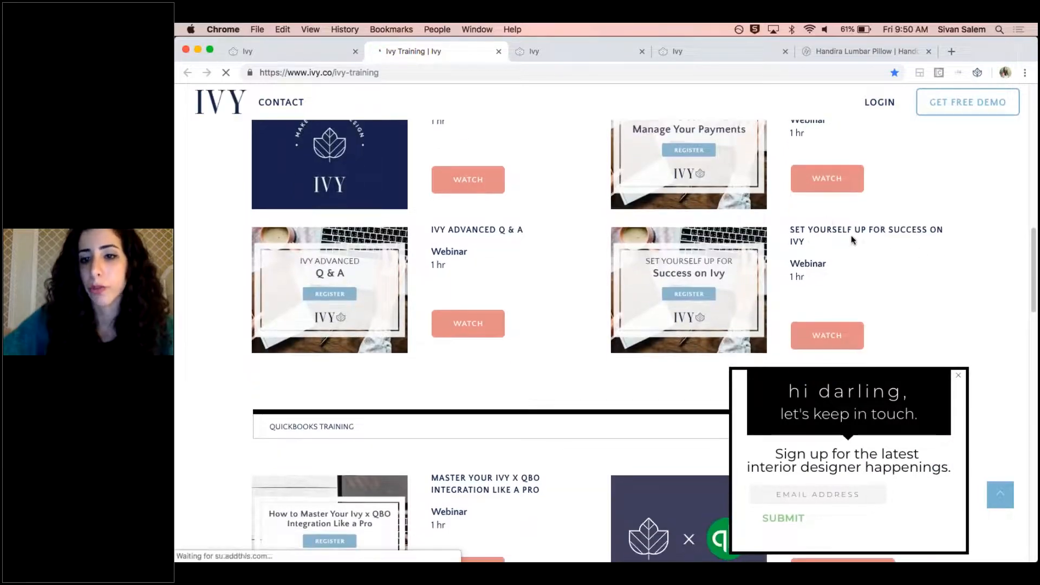
scroll(837, 249, up, 3)
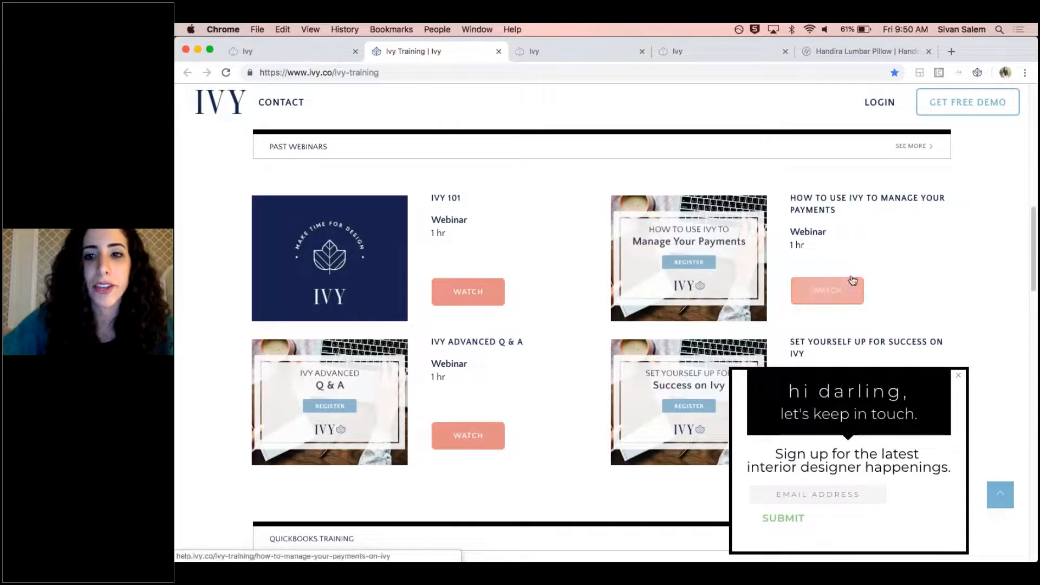
scroll(417, 188, up, 6)
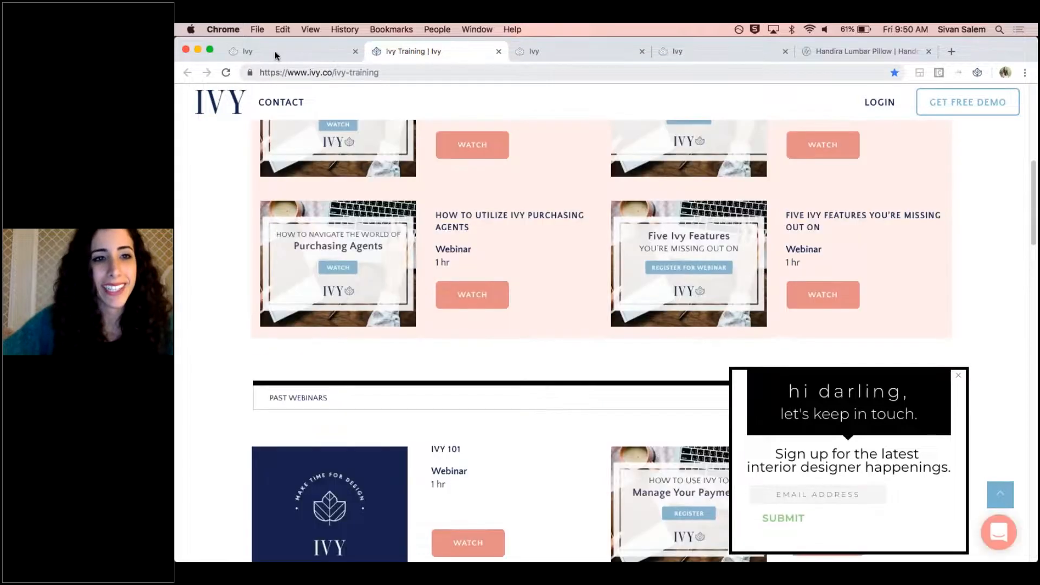
click(276, 53)
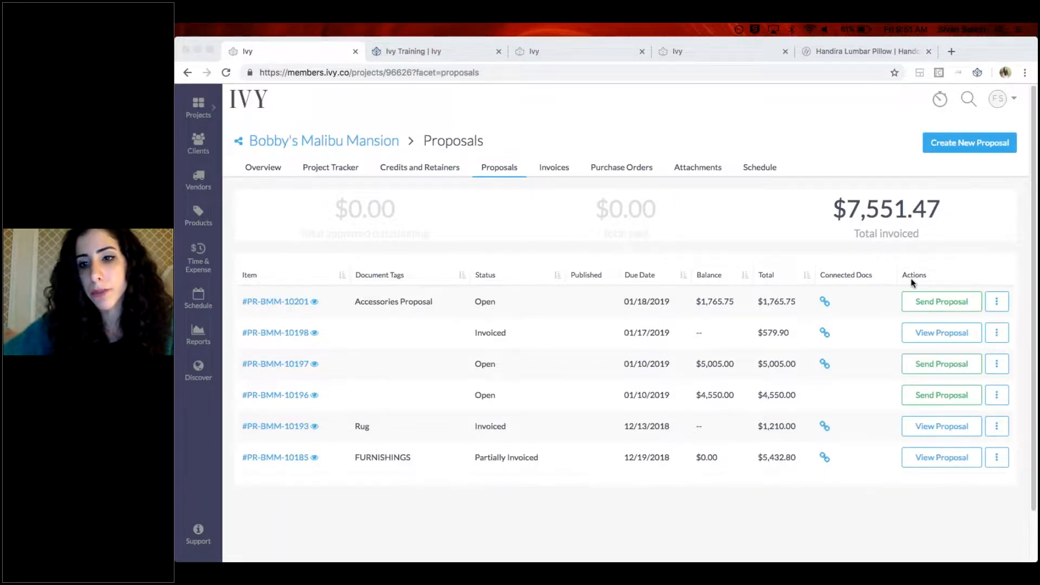
Open the proposal tagged Accessories Proposal and go to its Custom Pillow item and totals
click(278, 304)
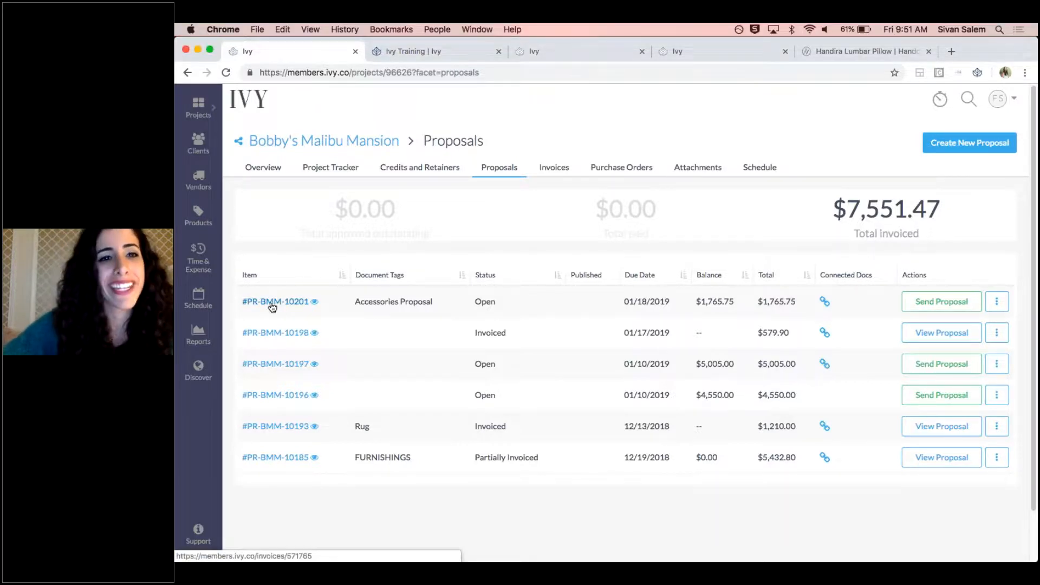
click(272, 304)
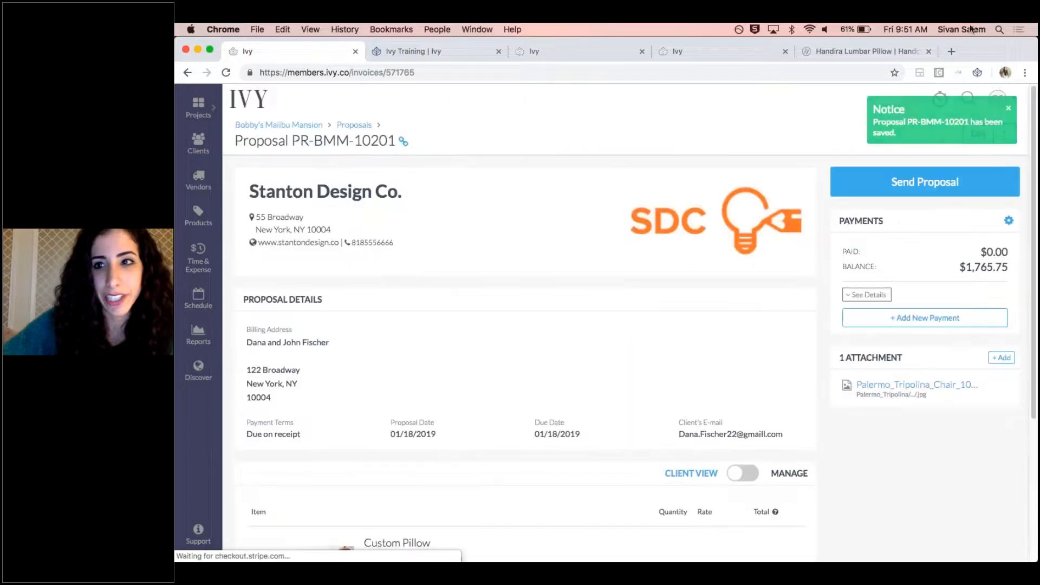
scroll(515, 302, down, 5)
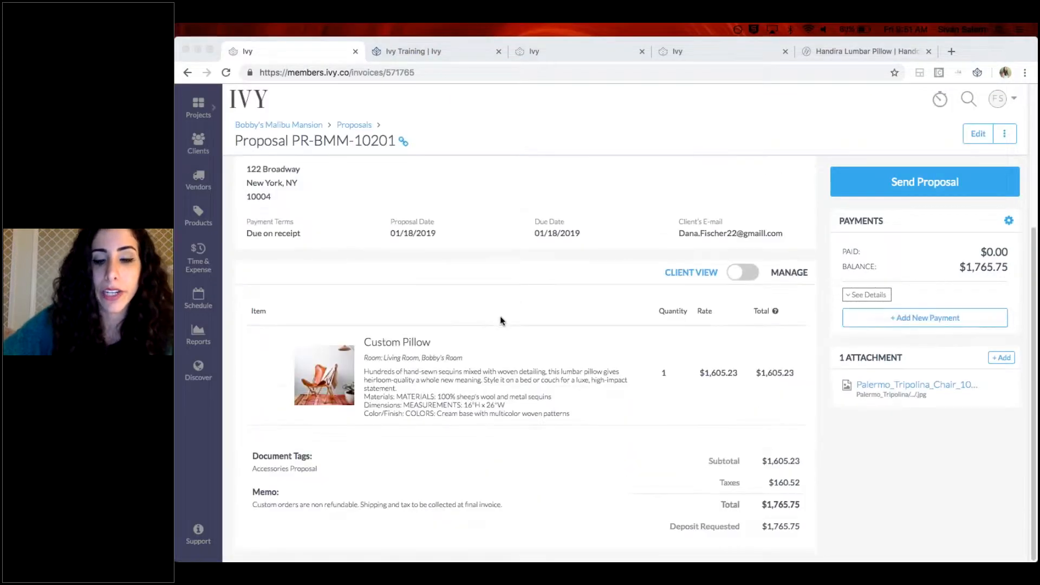
View the tear sheets with pricing for the Accessories Proposal, examine the Custom Pillow sheet and return to the proposal
click(1004, 134)
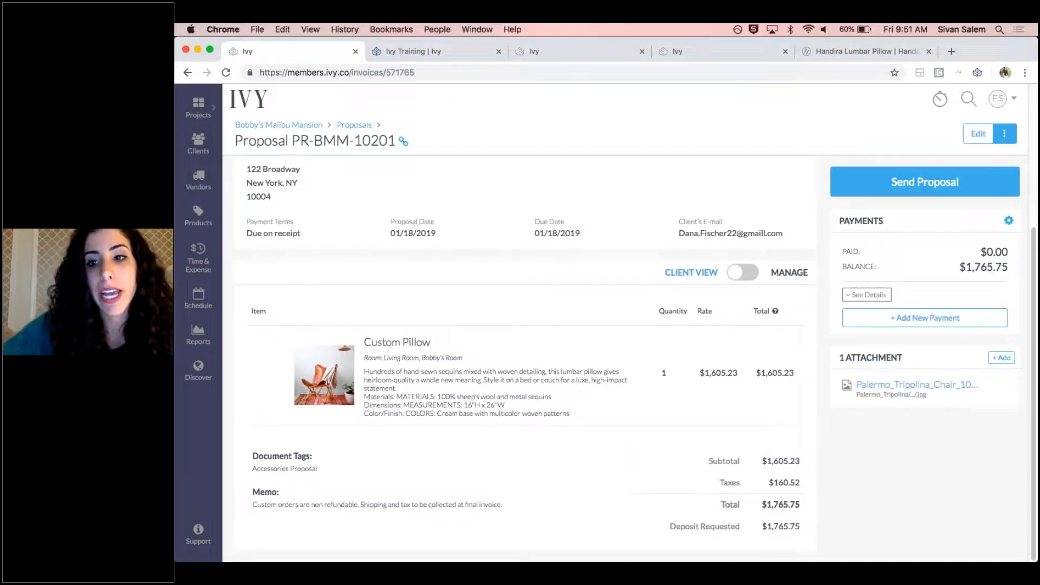
click(1005, 134)
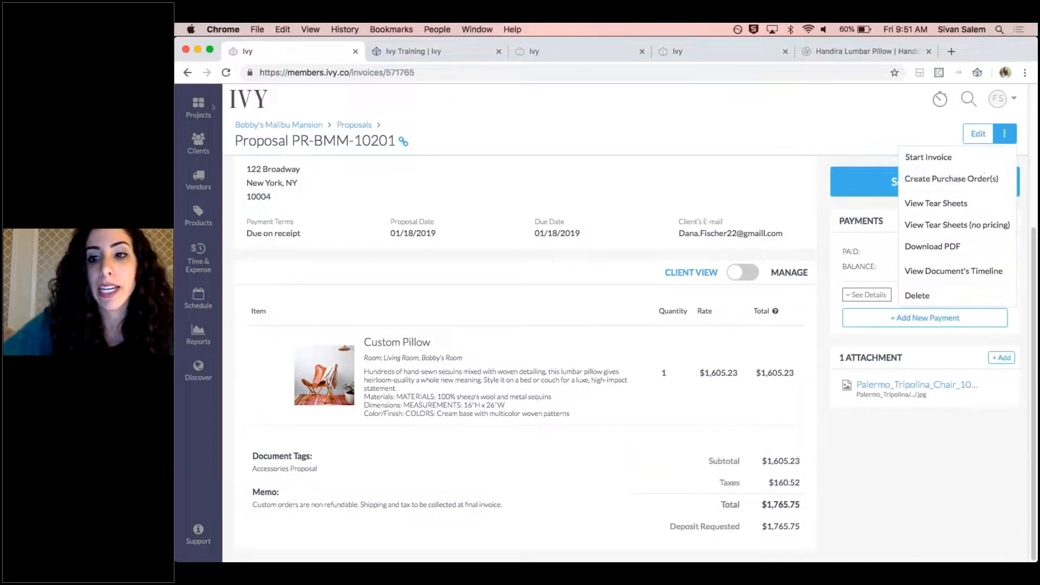
click(969, 205)
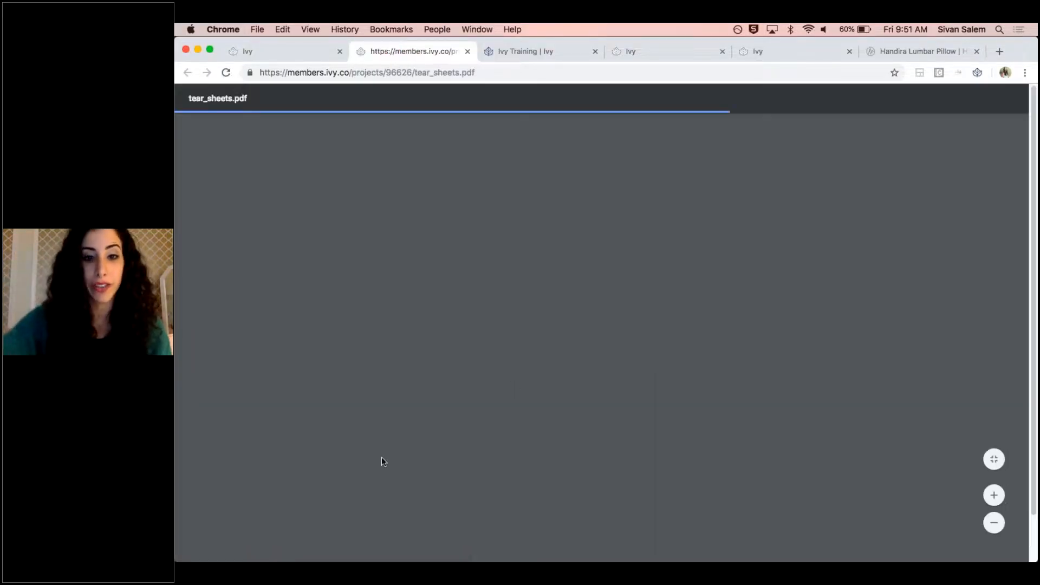
scroll(638, 395, down, 2)
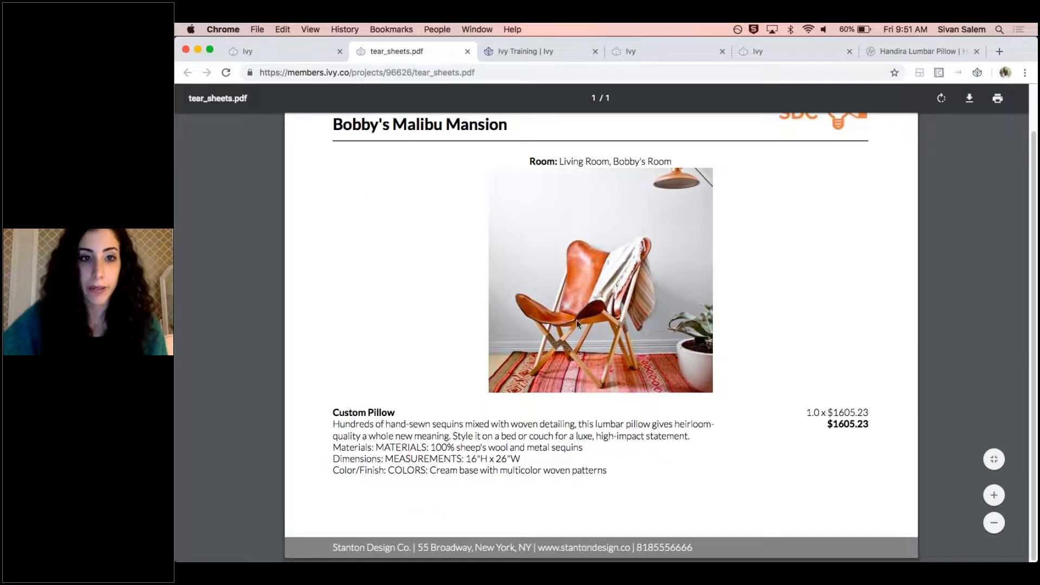
click(291, 50)
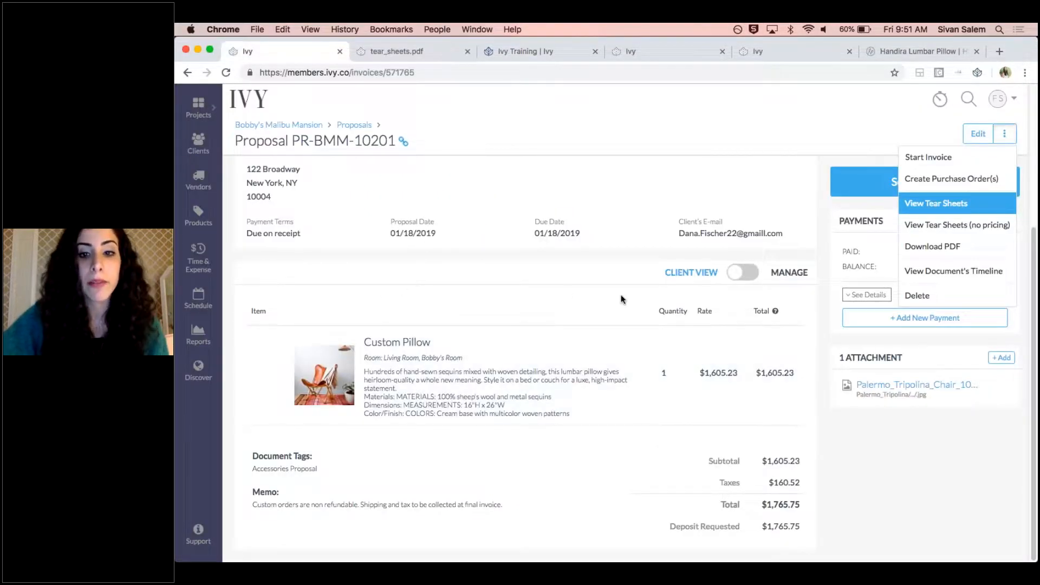
Allow the client to view group contents in the proposal's manage view and switch back to the client view
click(743, 272)
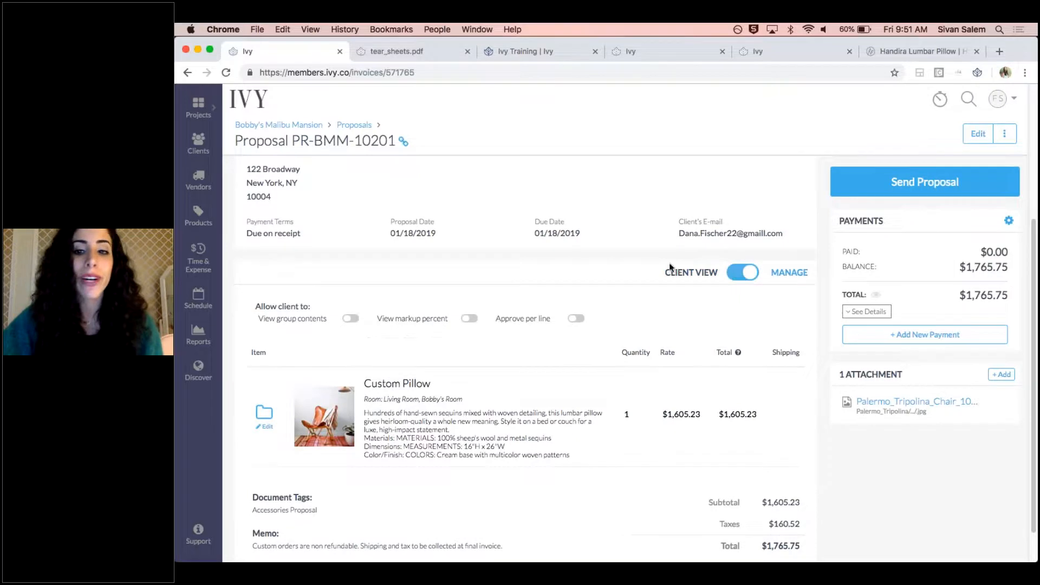
click(352, 320)
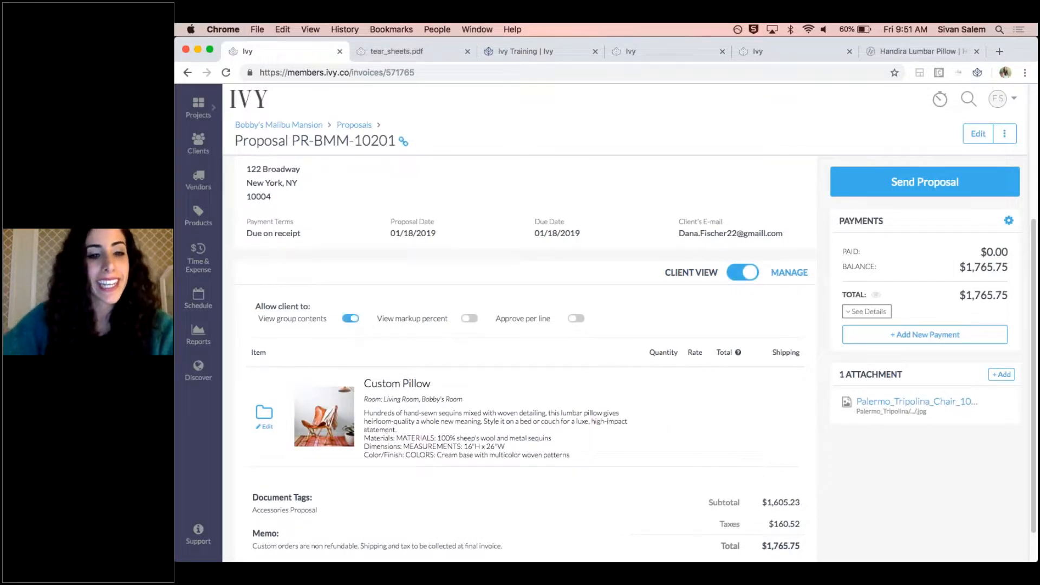
click(748, 276)
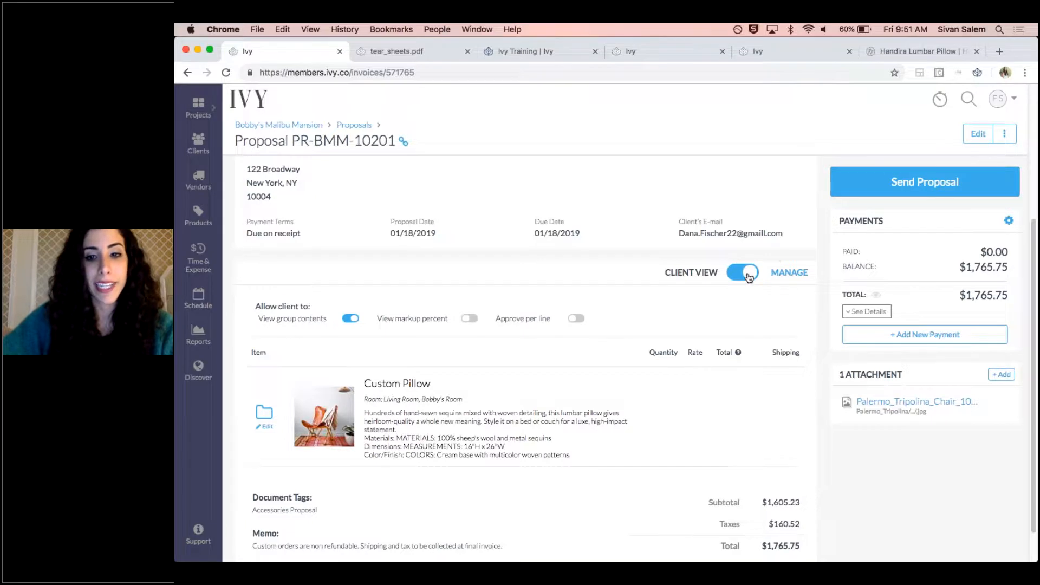
View the proposal's tear sheets with the group contents included, look through all their pages and return to the proposal
click(1005, 134)
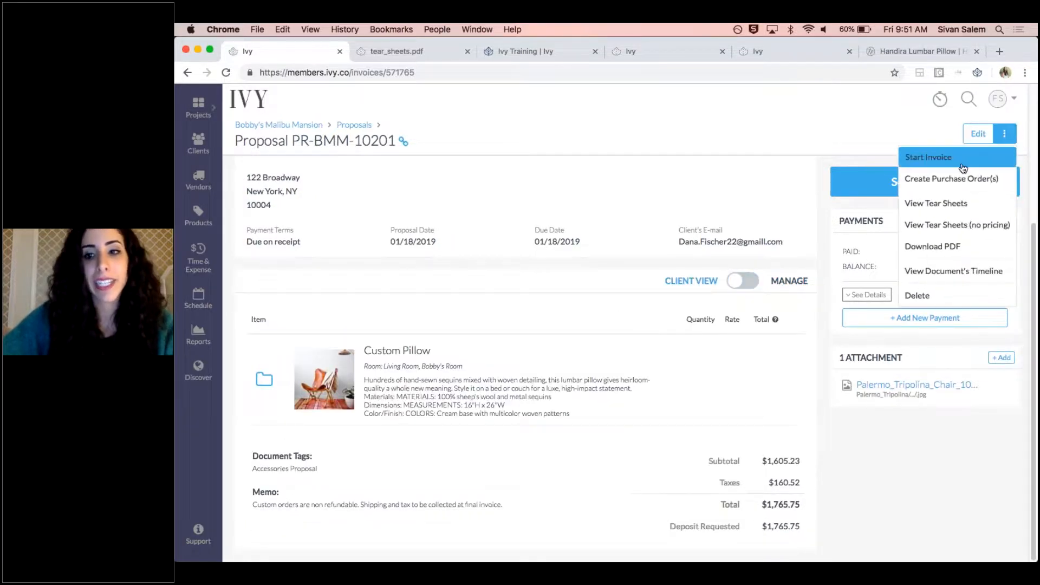
click(956, 225)
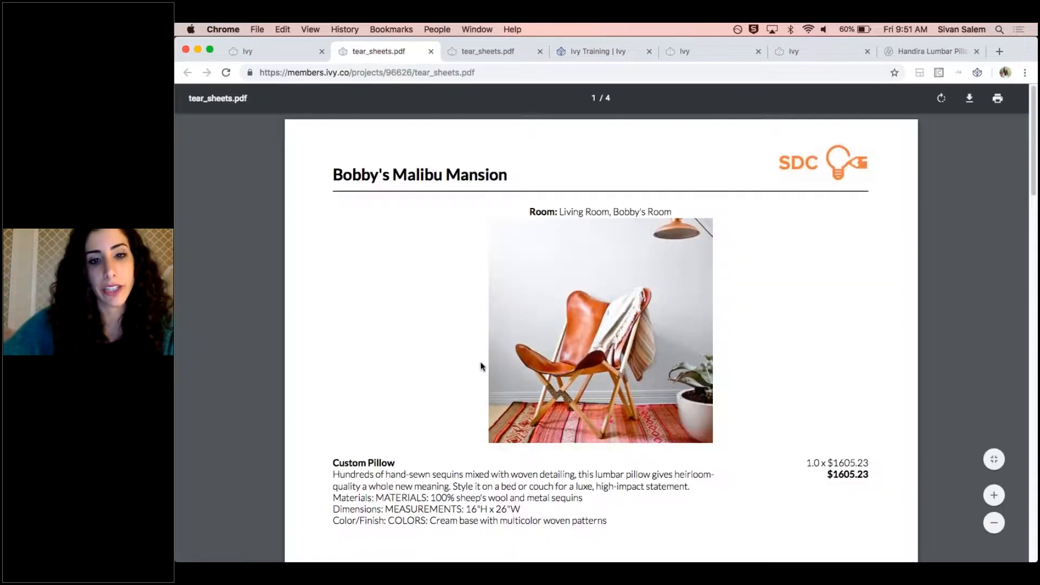
scroll(461, 344, down, 2)
scroll(542, 320, up, 2)
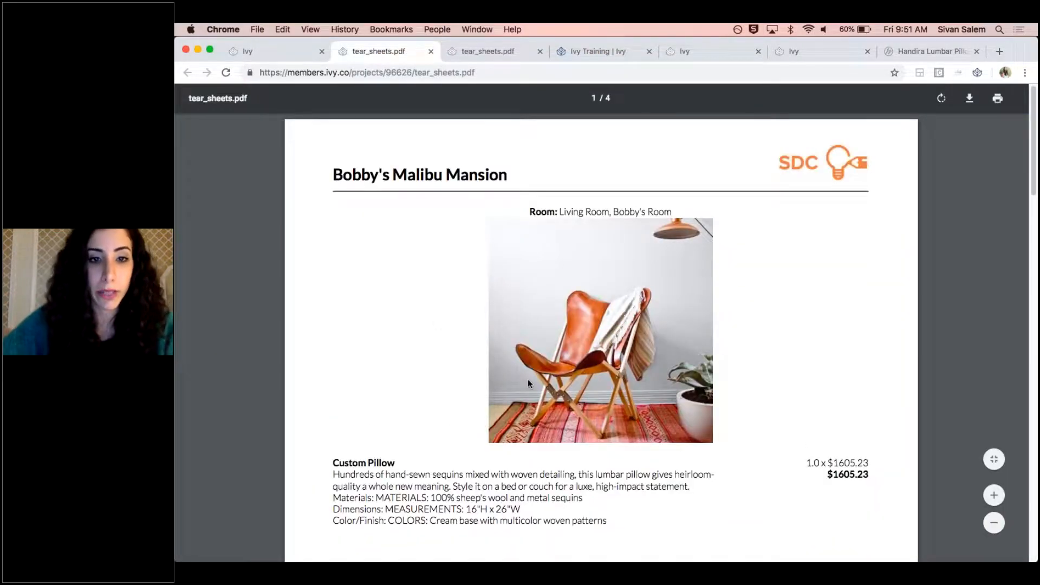
scroll(528, 379, down, 20)
scroll(499, 248, down, 15)
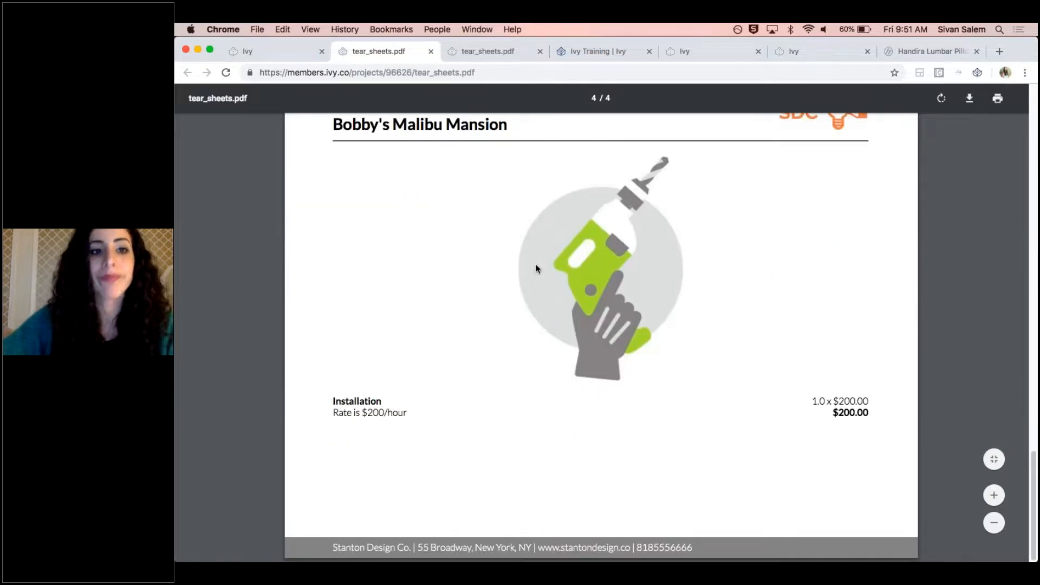
scroll(537, 268, up, 5)
click(266, 51)
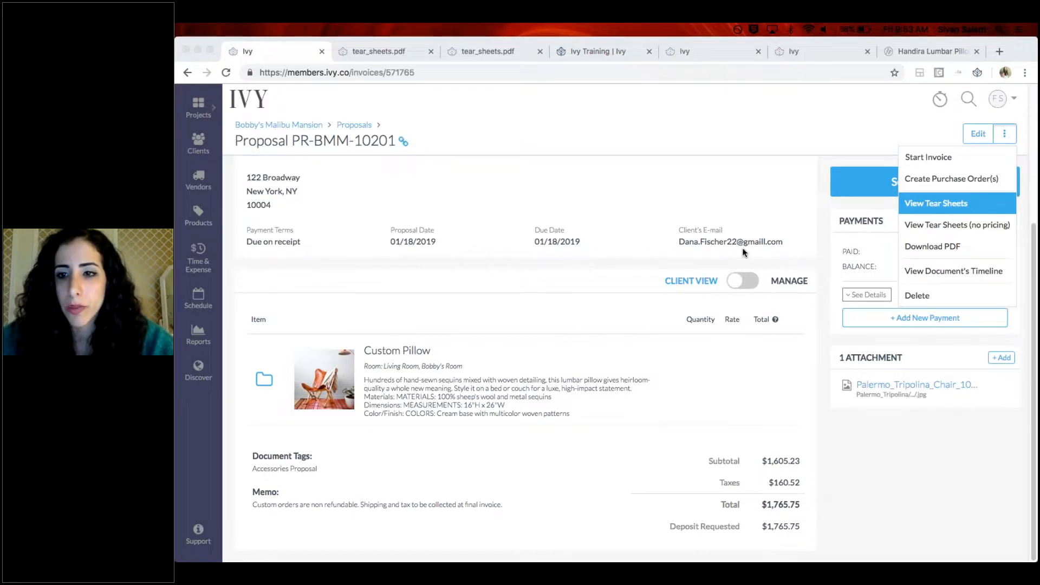
Open the Malibu Mansion project's Project Tracker and filter it to show only draft products and services
scroll(305, 127, up, 4)
click(305, 125)
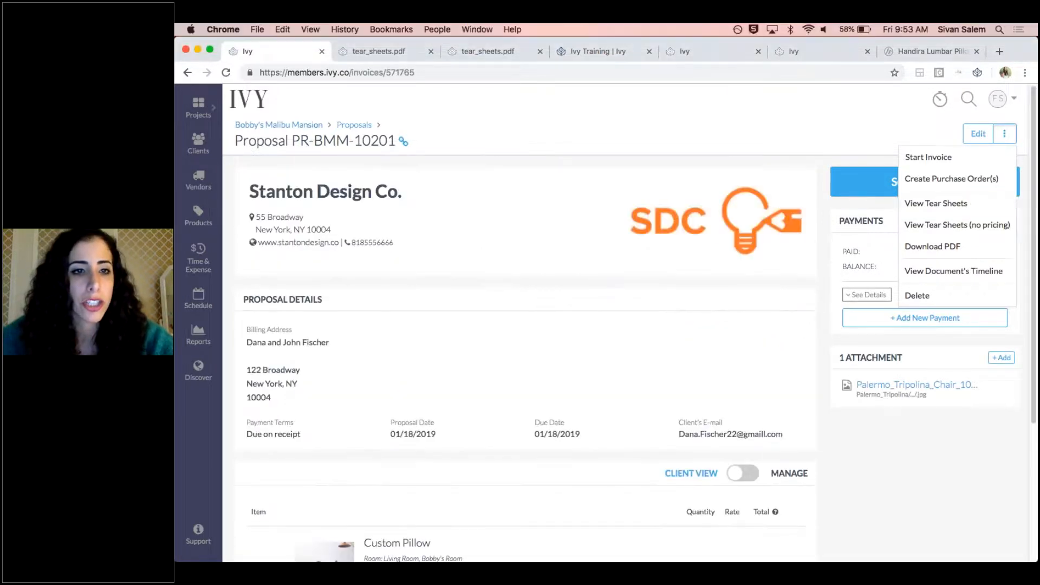
click(358, 169)
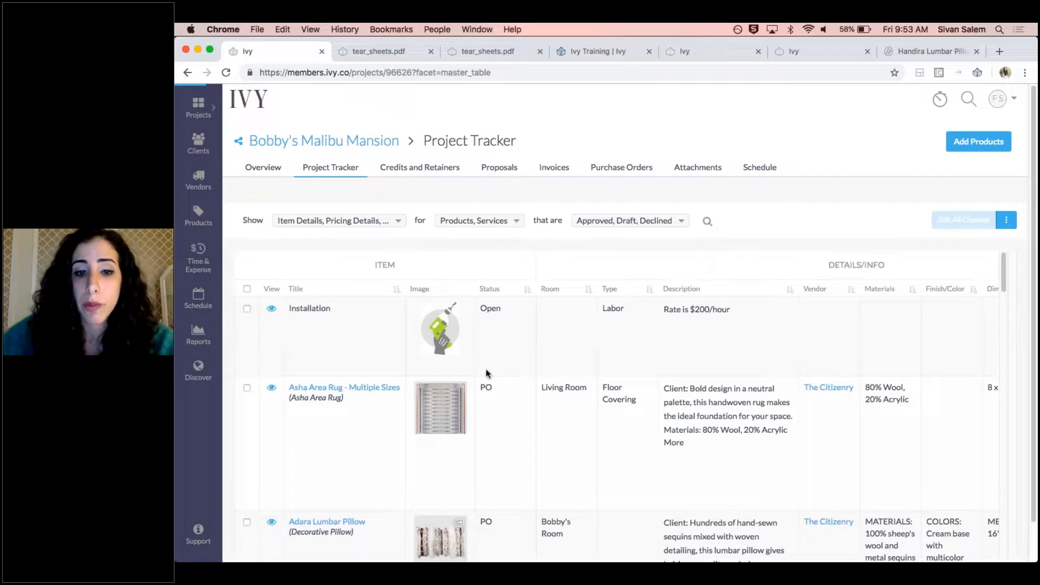
scroll(544, 434, down, 10)
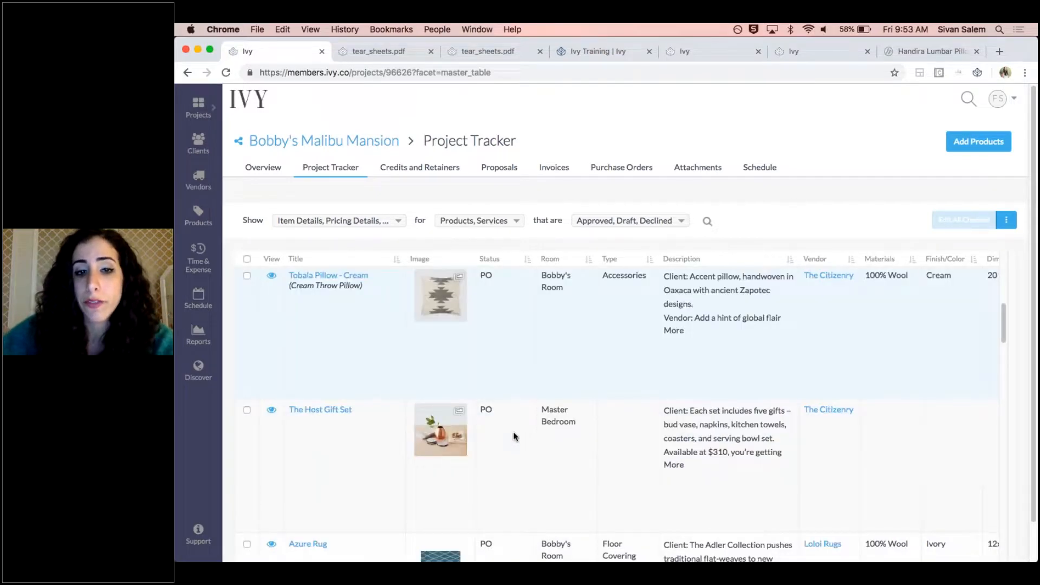
click(645, 220)
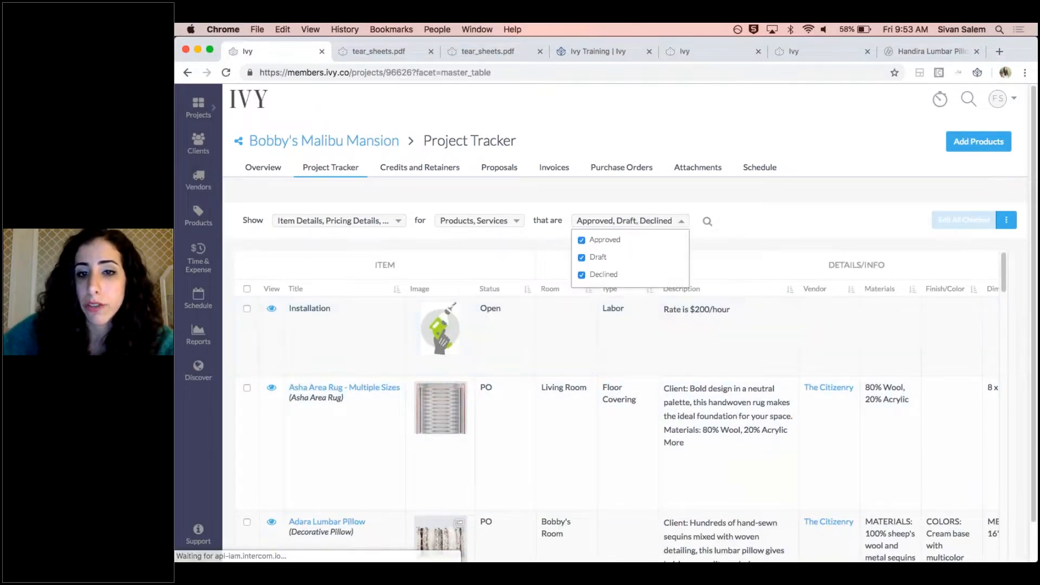
click(582, 240)
click(582, 275)
click(711, 227)
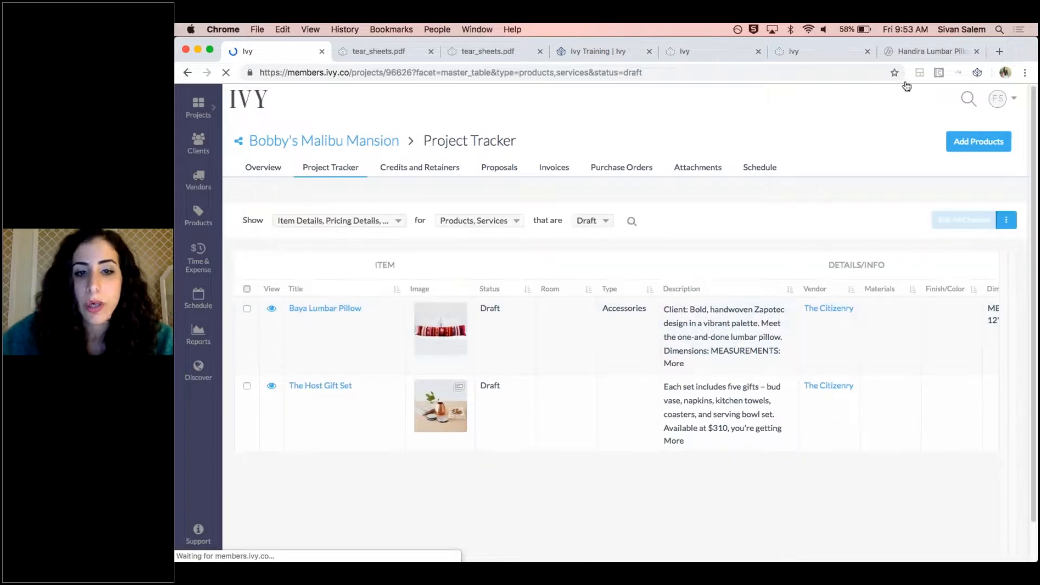
Select all draft items in the Project Tracker and delete the drafts
click(247, 289)
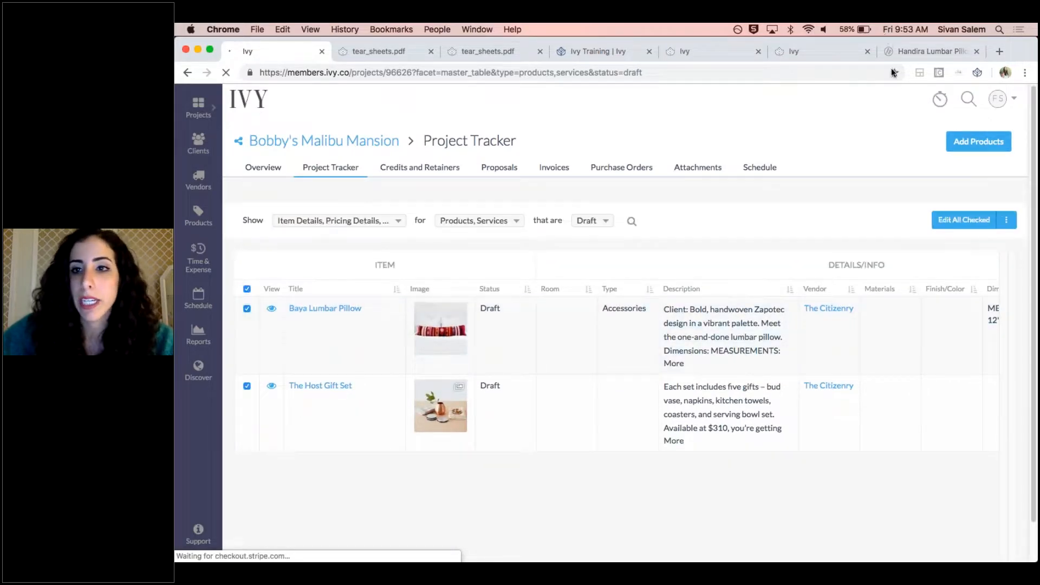
click(1007, 220)
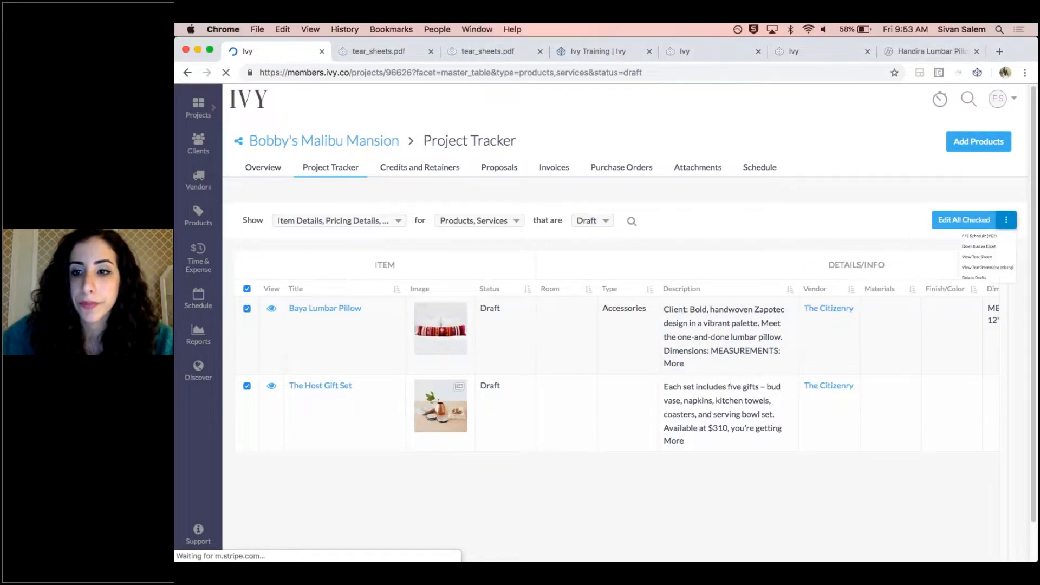
click(963, 330)
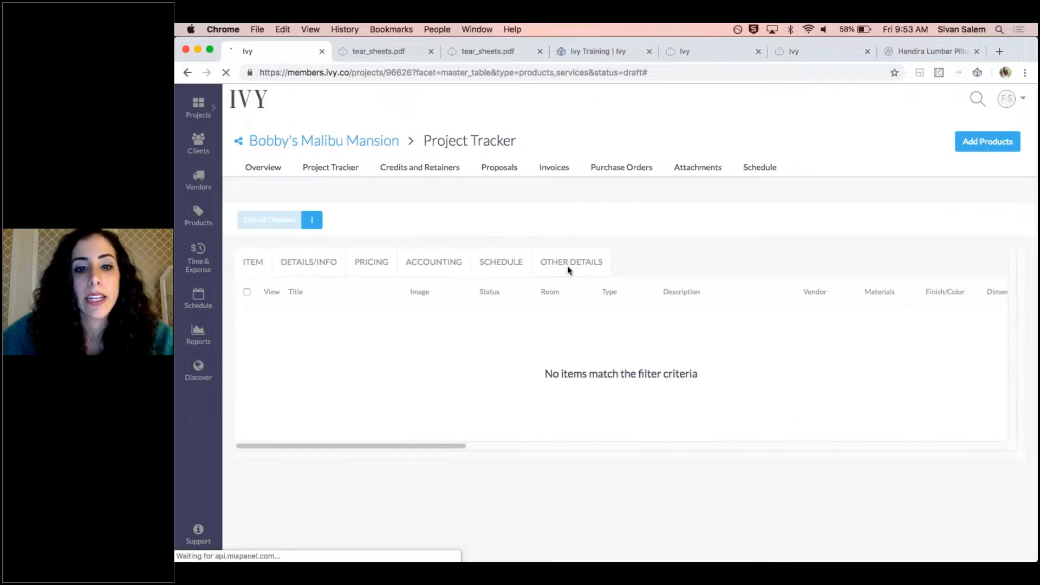
click(944, 471)
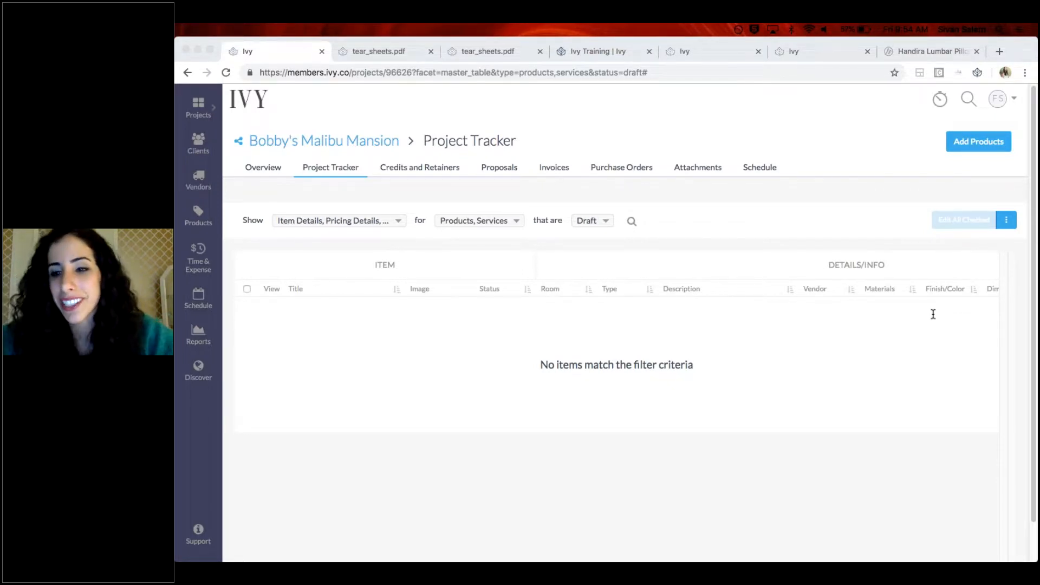
Filter the Project Tracker to show only approved products and services
click(597, 222)
click(597, 239)
click(594, 255)
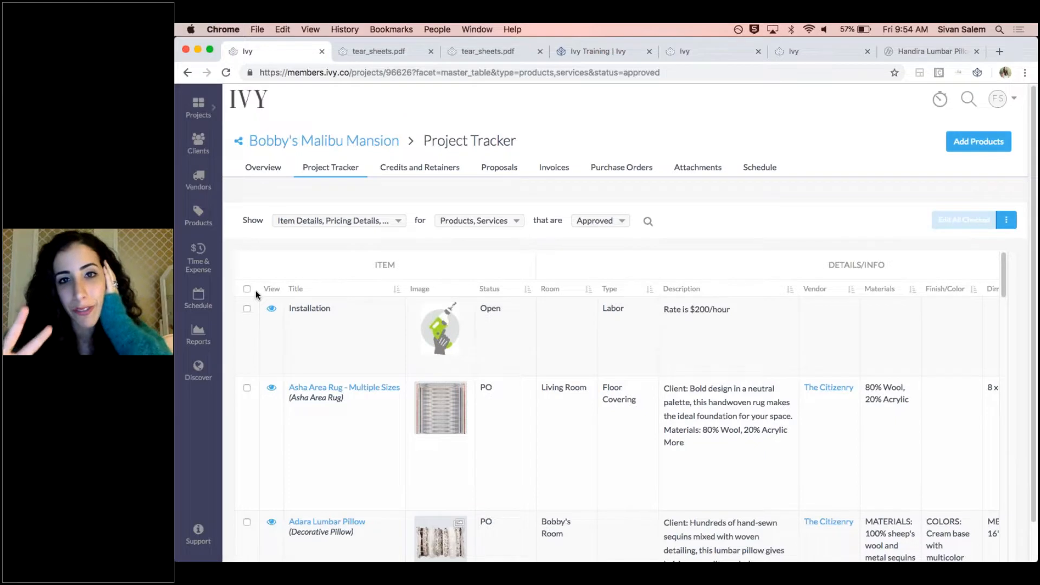
Generate the FFE Schedule PDF for the approved items with Vendor, Manufacturer and SKU excluded, and open the finished document
click(1007, 220)
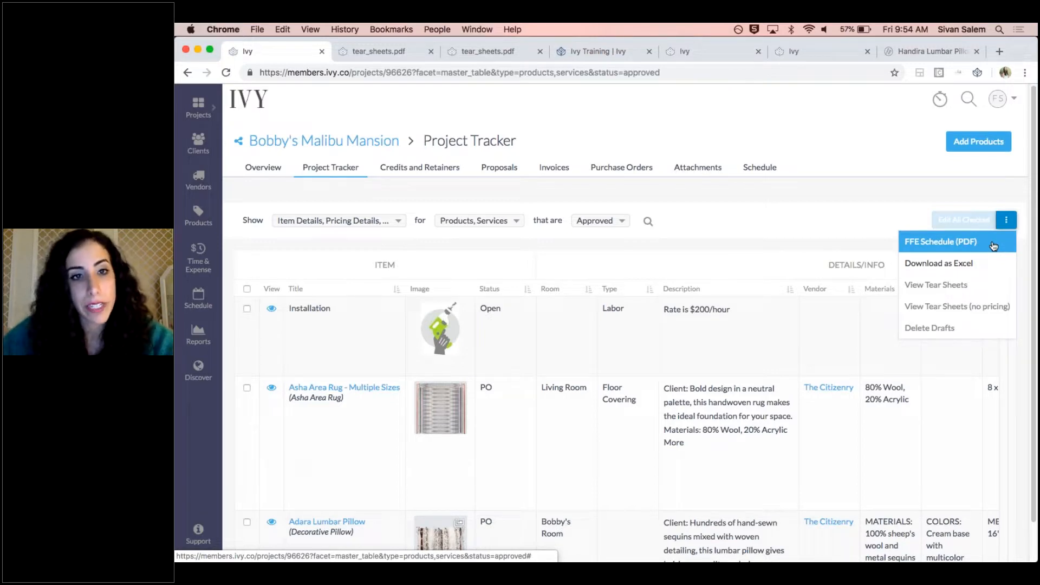
click(994, 246)
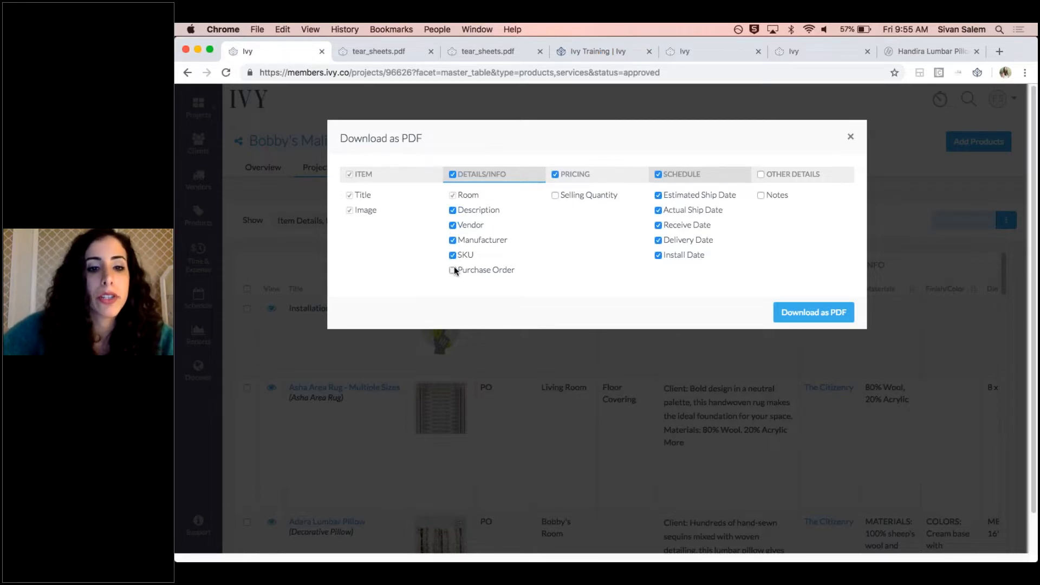
click(453, 254)
click(453, 240)
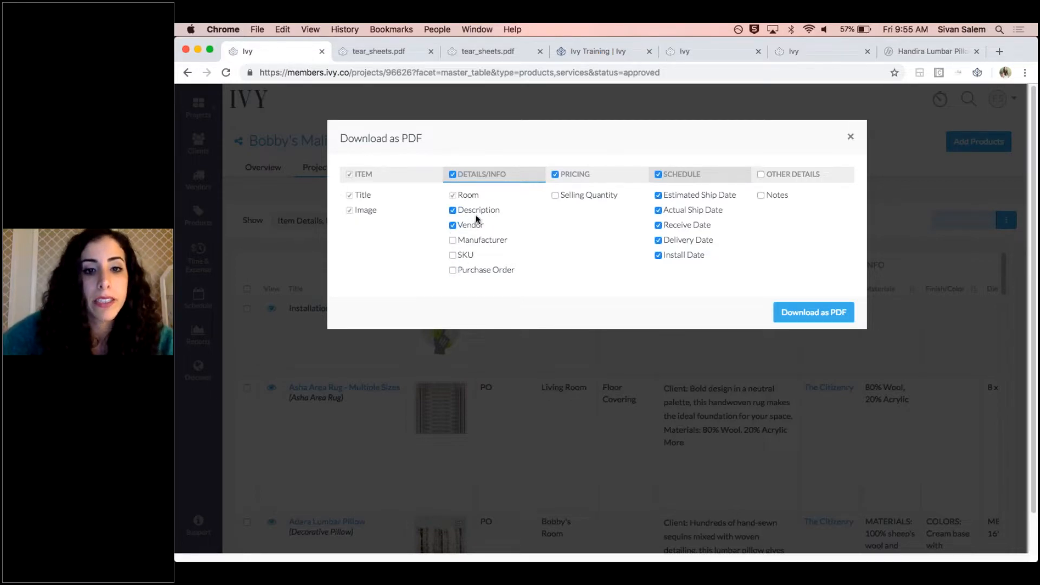
click(453, 225)
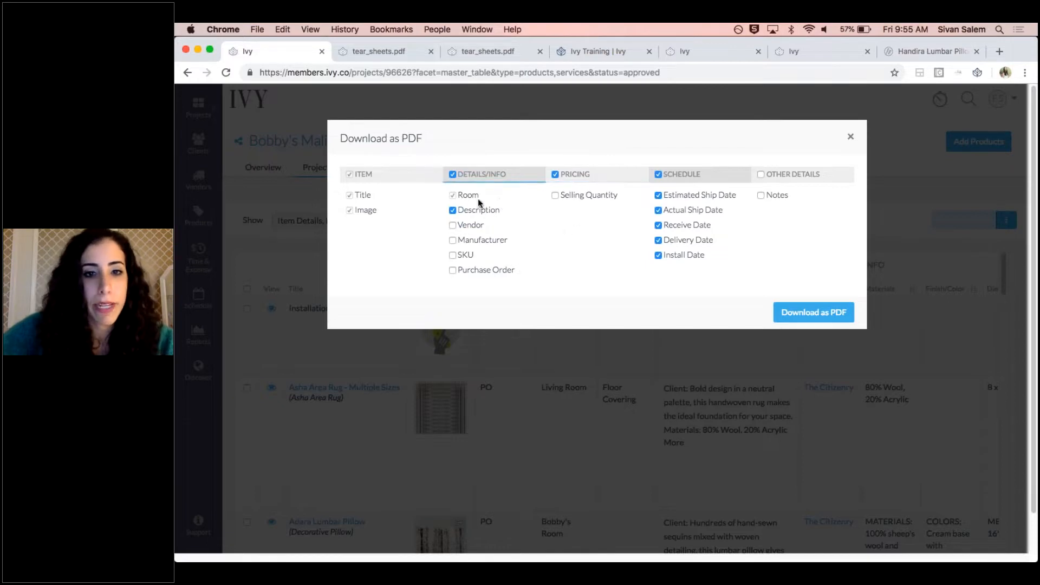
click(833, 315)
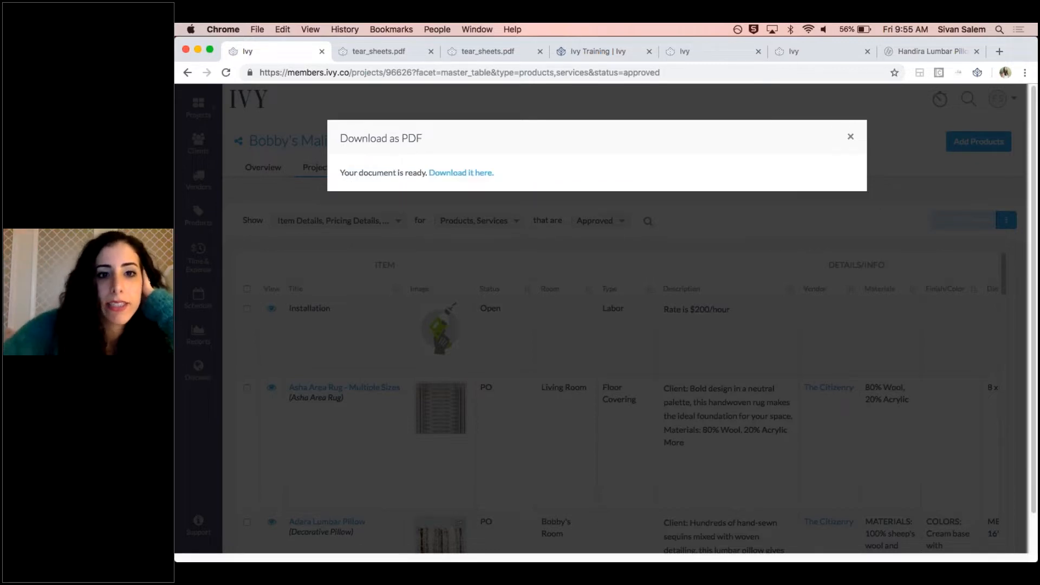
click(485, 173)
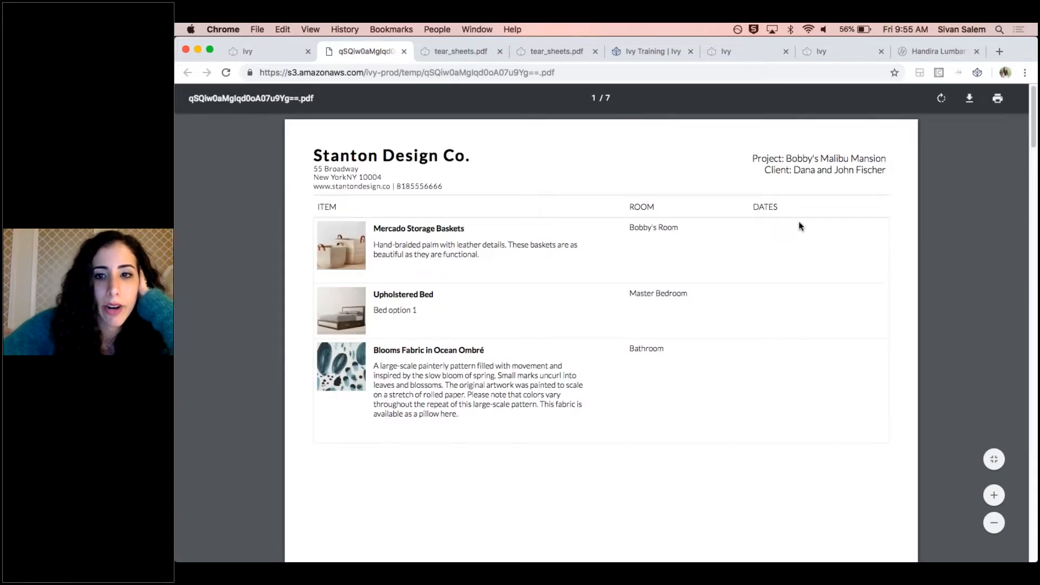
Look through the pages of the FFE schedule PDF, checking items, rooms and dates, and return to the Project Tracker
scroll(802, 377, down, 15)
scroll(797, 375, up, 6)
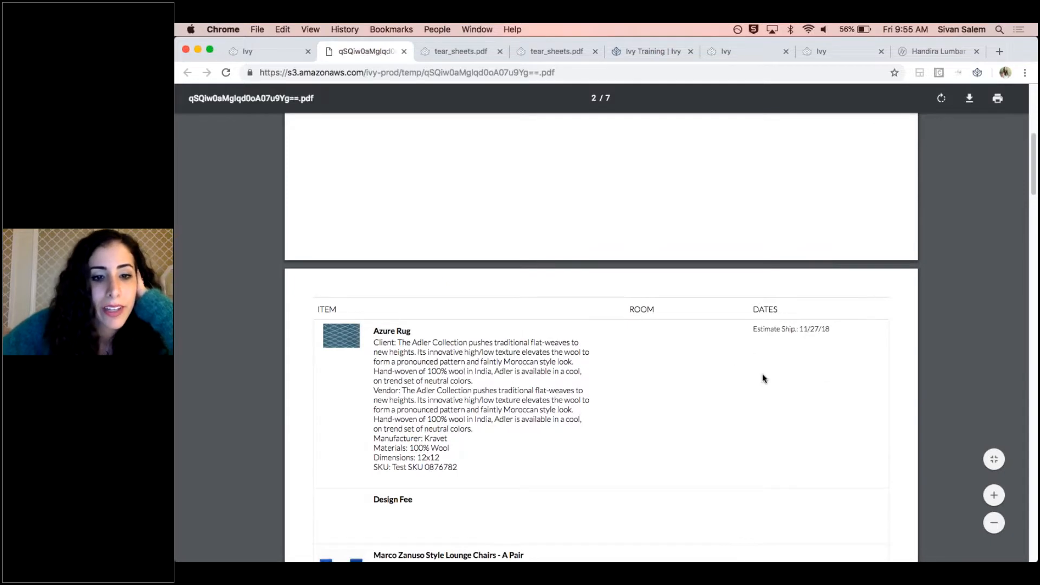
scroll(762, 377, down, 11)
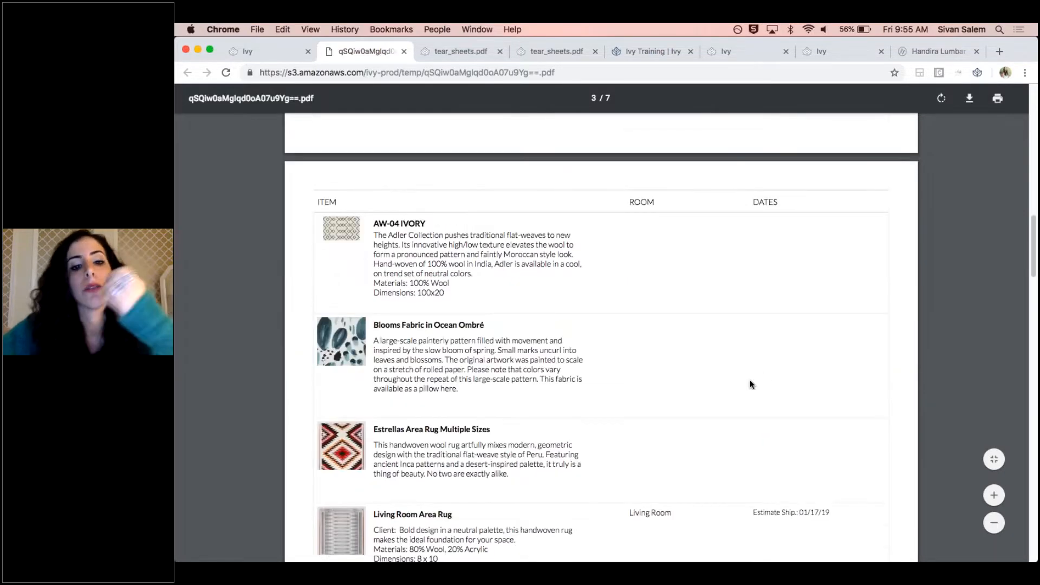
scroll(748, 383, down, 13)
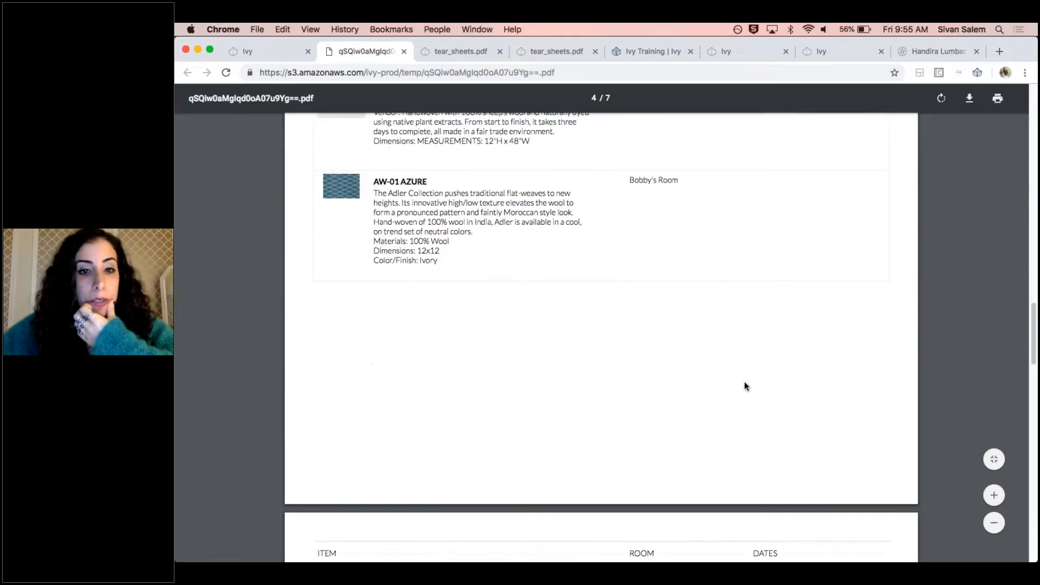
scroll(744, 387, down, 10)
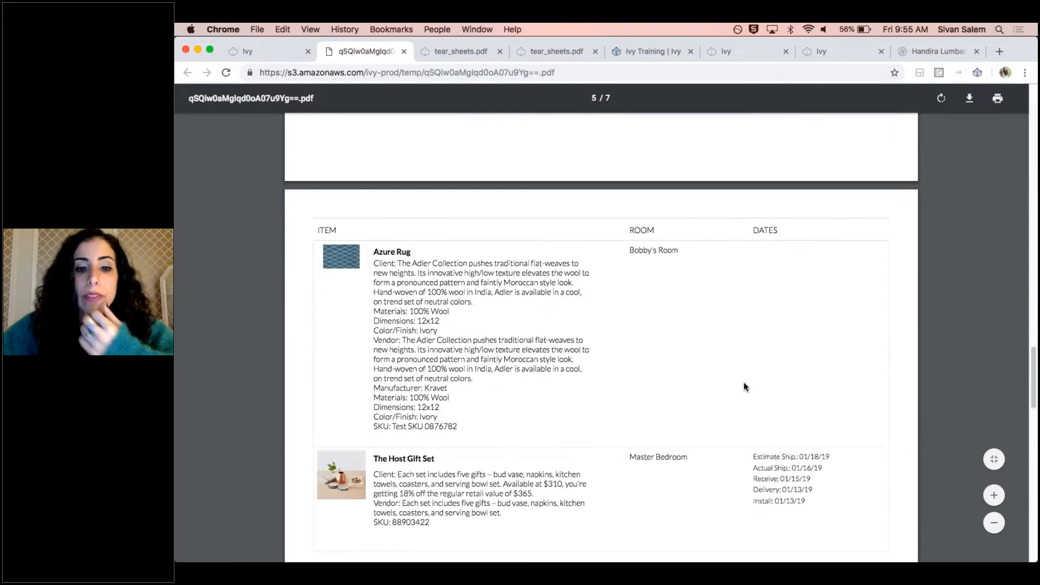
scroll(742, 381, up, 20)
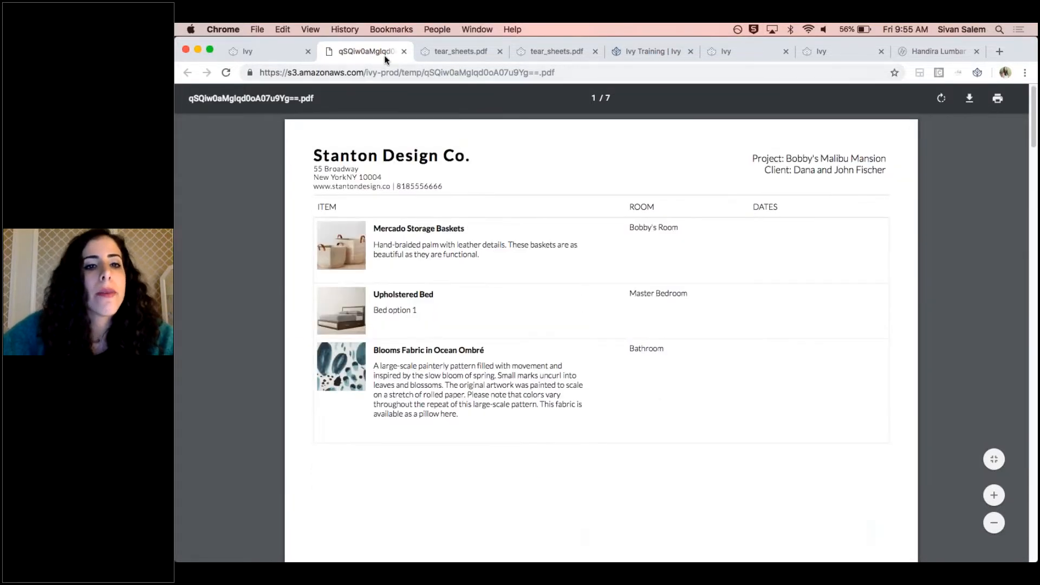
click(404, 52)
click(849, 137)
Try out the custom Excel download options by clearing the Pricing, Details/Info and Accounting groups, and close them without downloading
click(1007, 220)
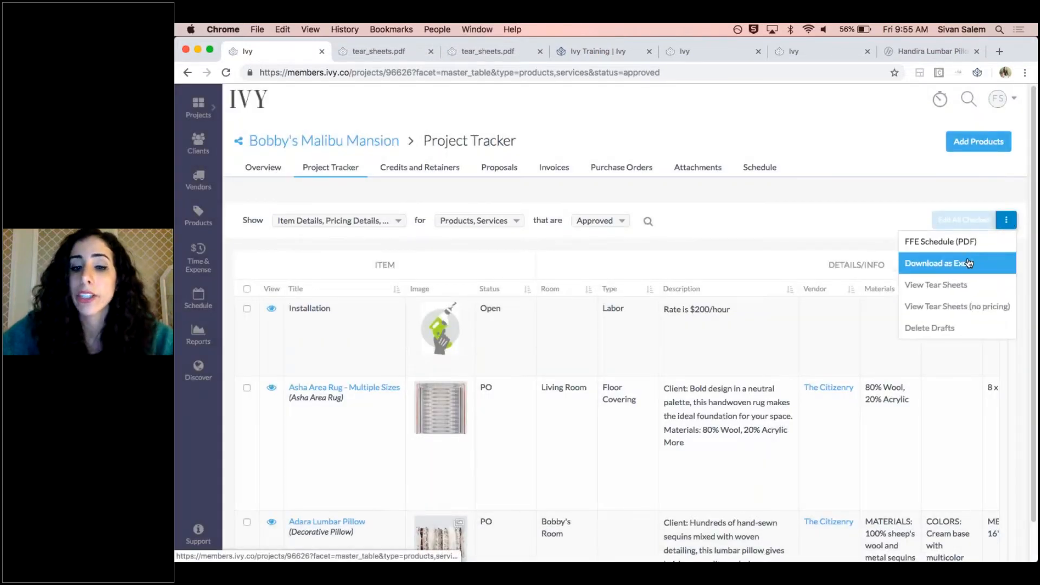
click(968, 263)
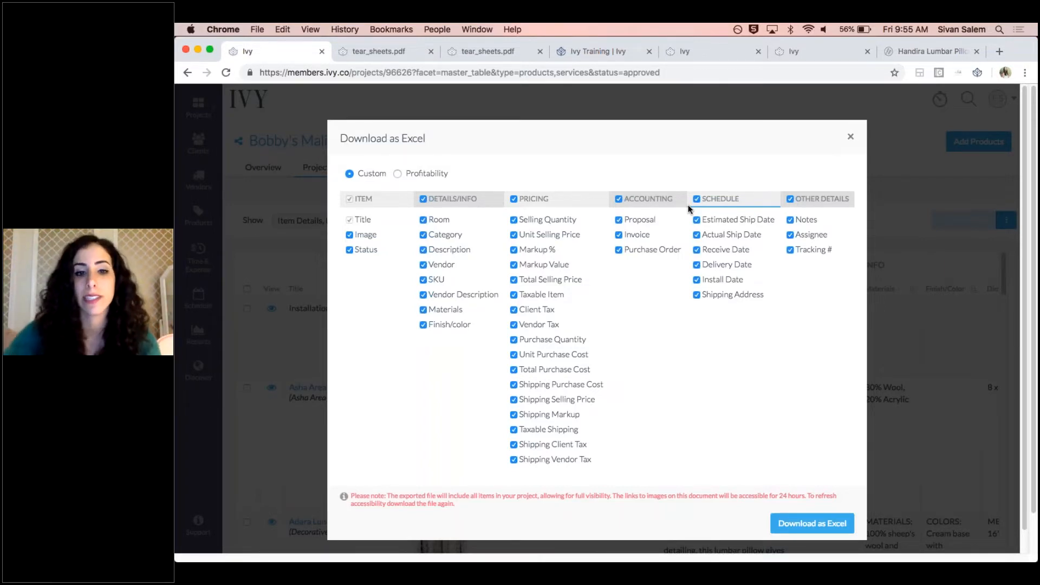
click(514, 200)
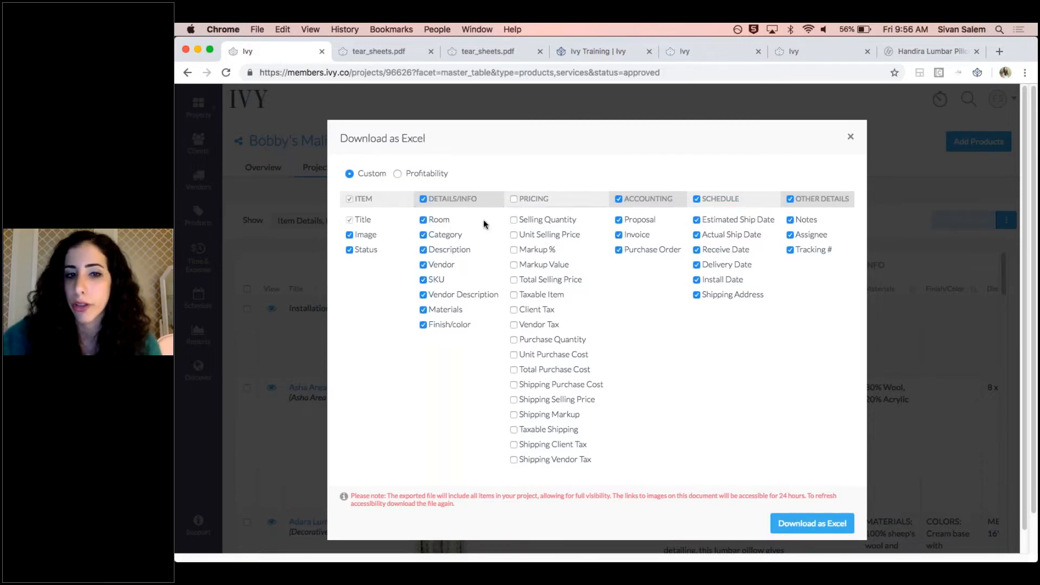
click(423, 199)
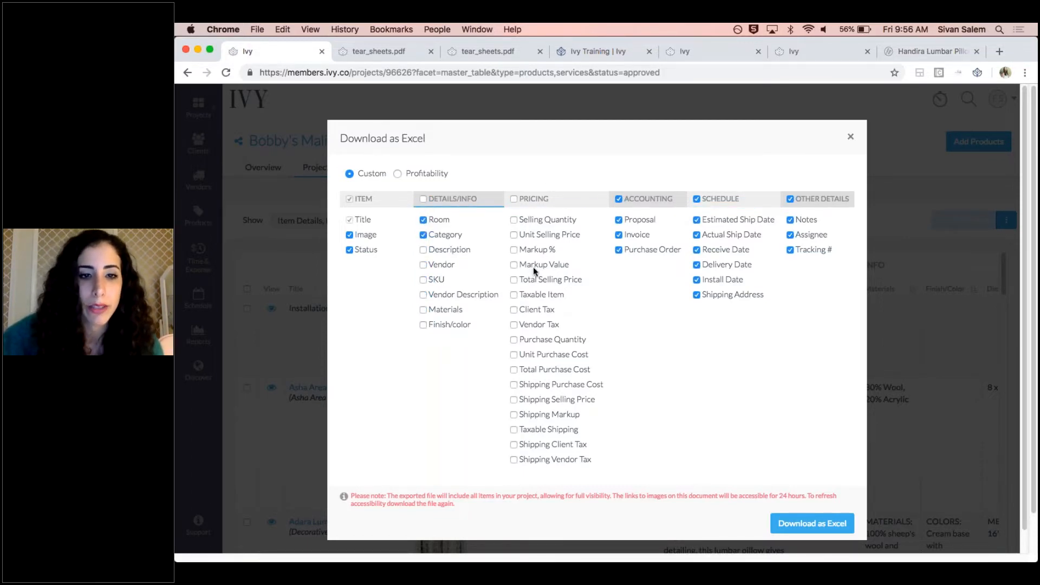
click(617, 200)
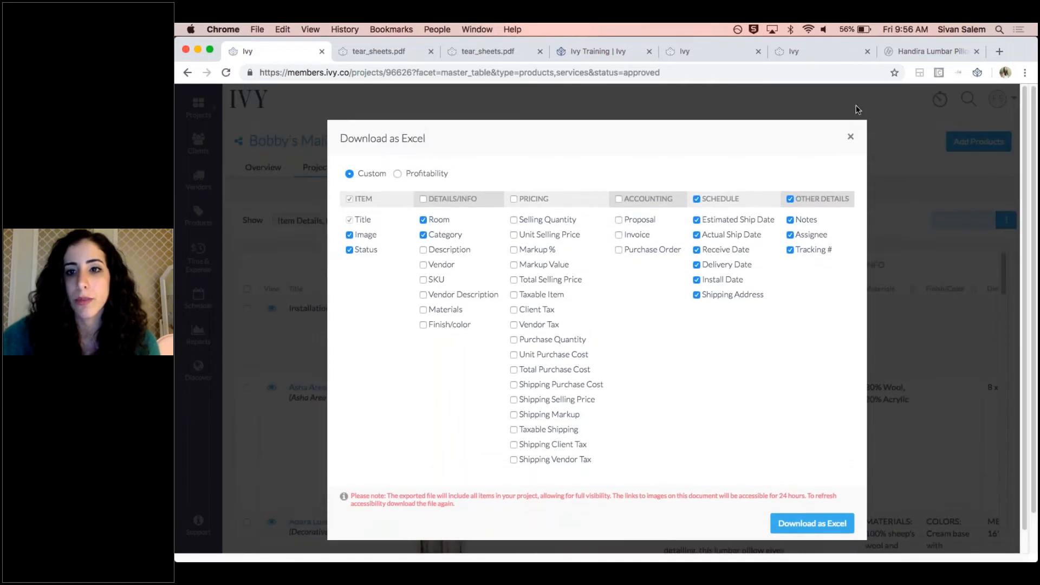
click(851, 137)
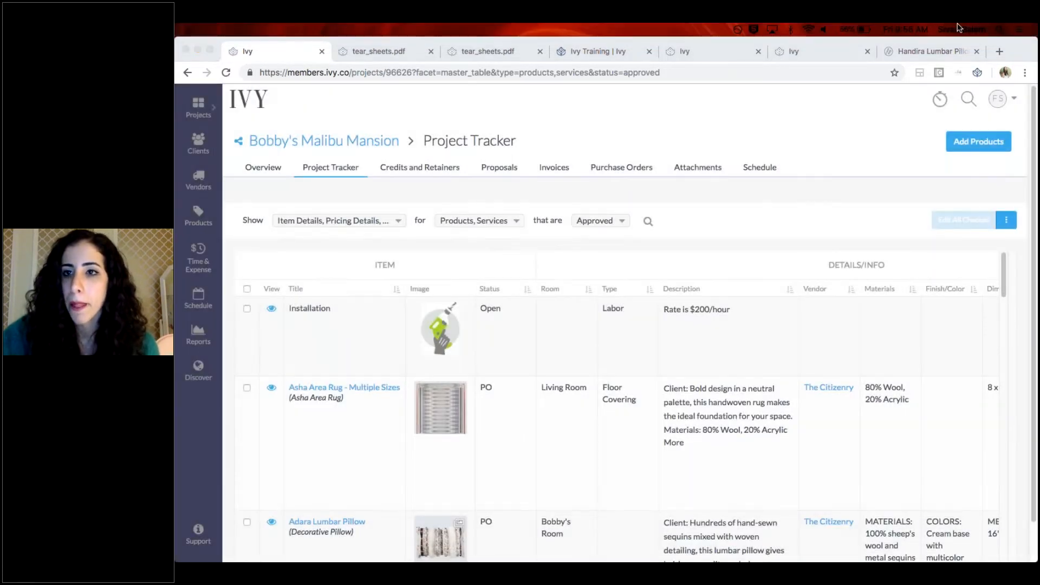